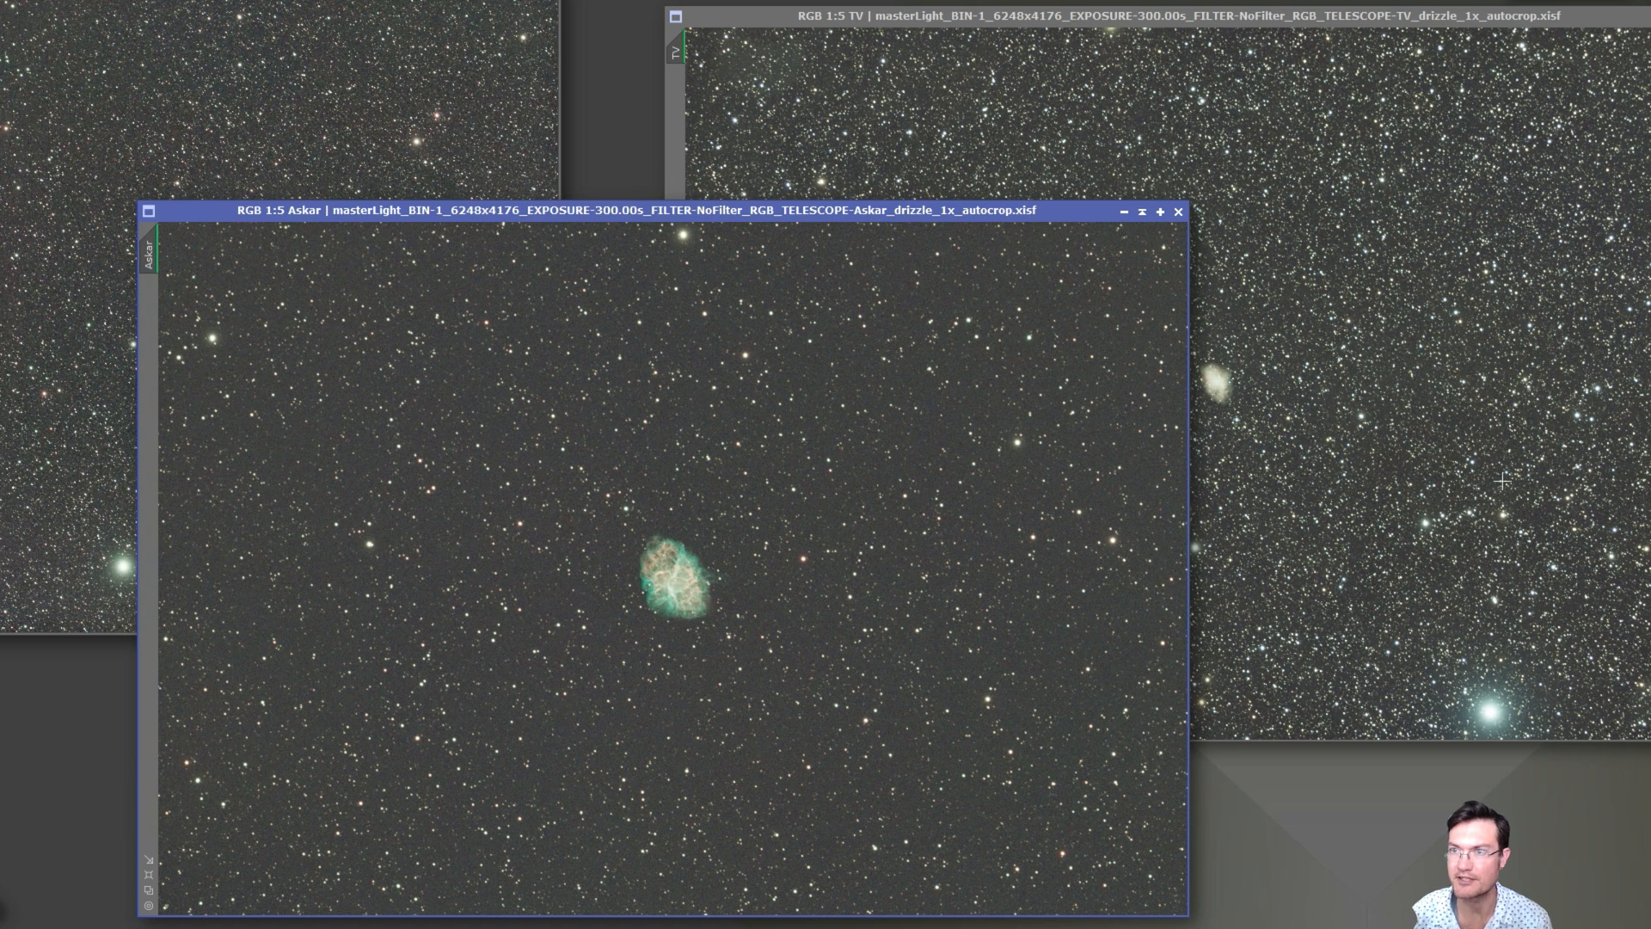
Examine the Crab Nebula up close in the Askar image and in the RC image
left_click(322, 514)
scroll(666, 571, "up", 3)
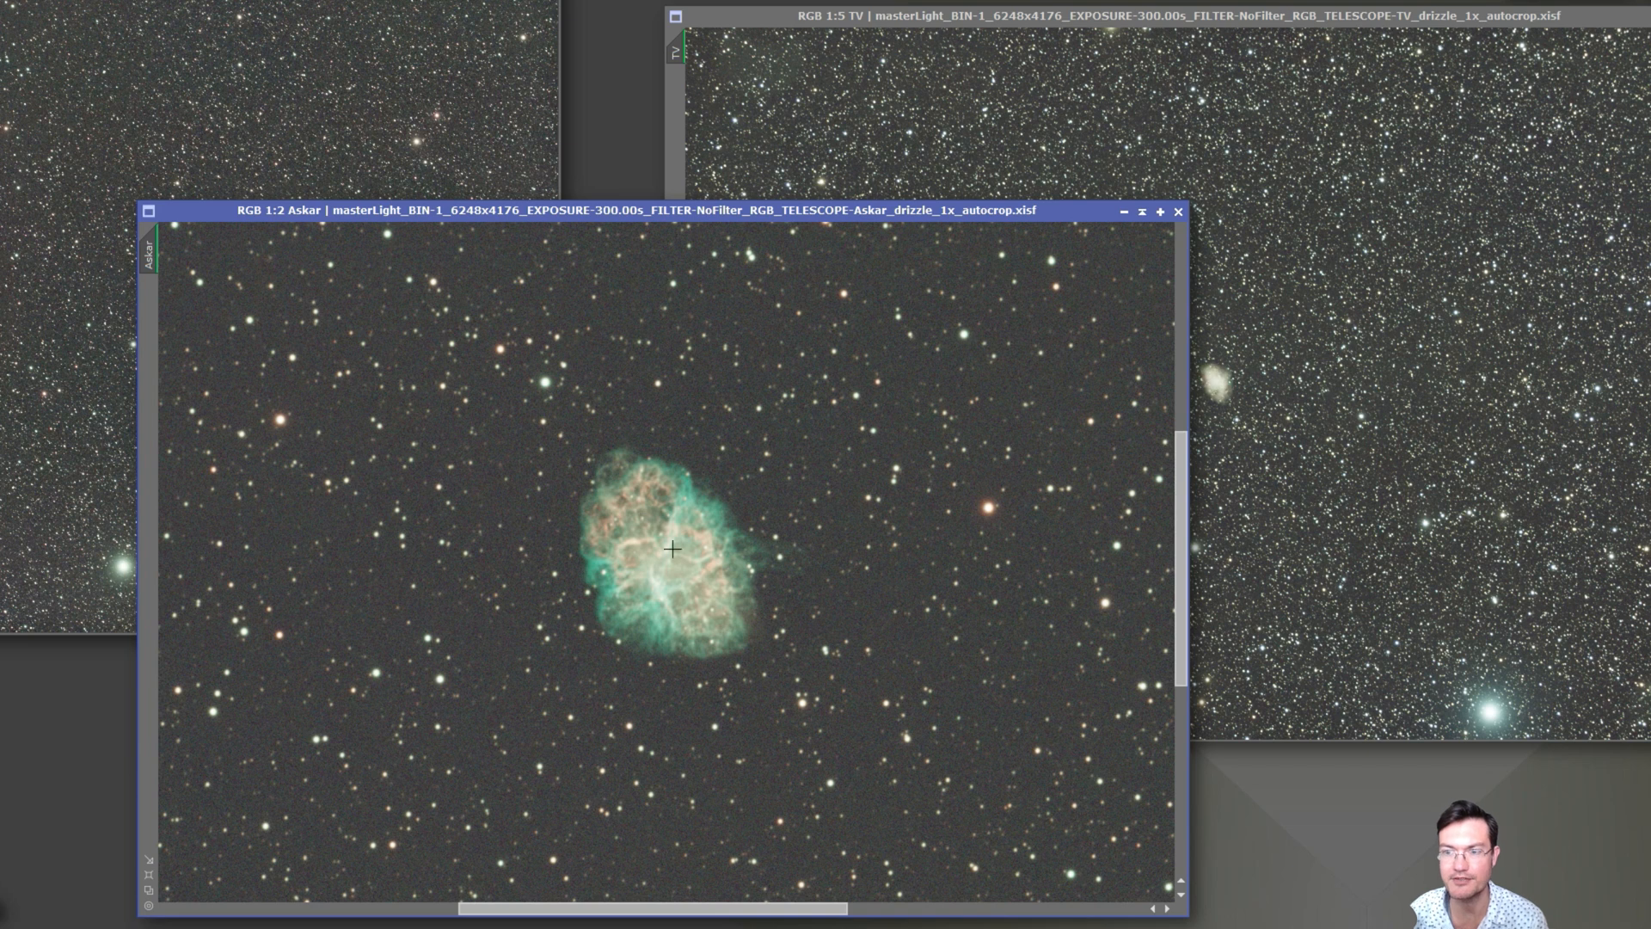
scroll(634, 542, "up", 1)
left_click(360, 132)
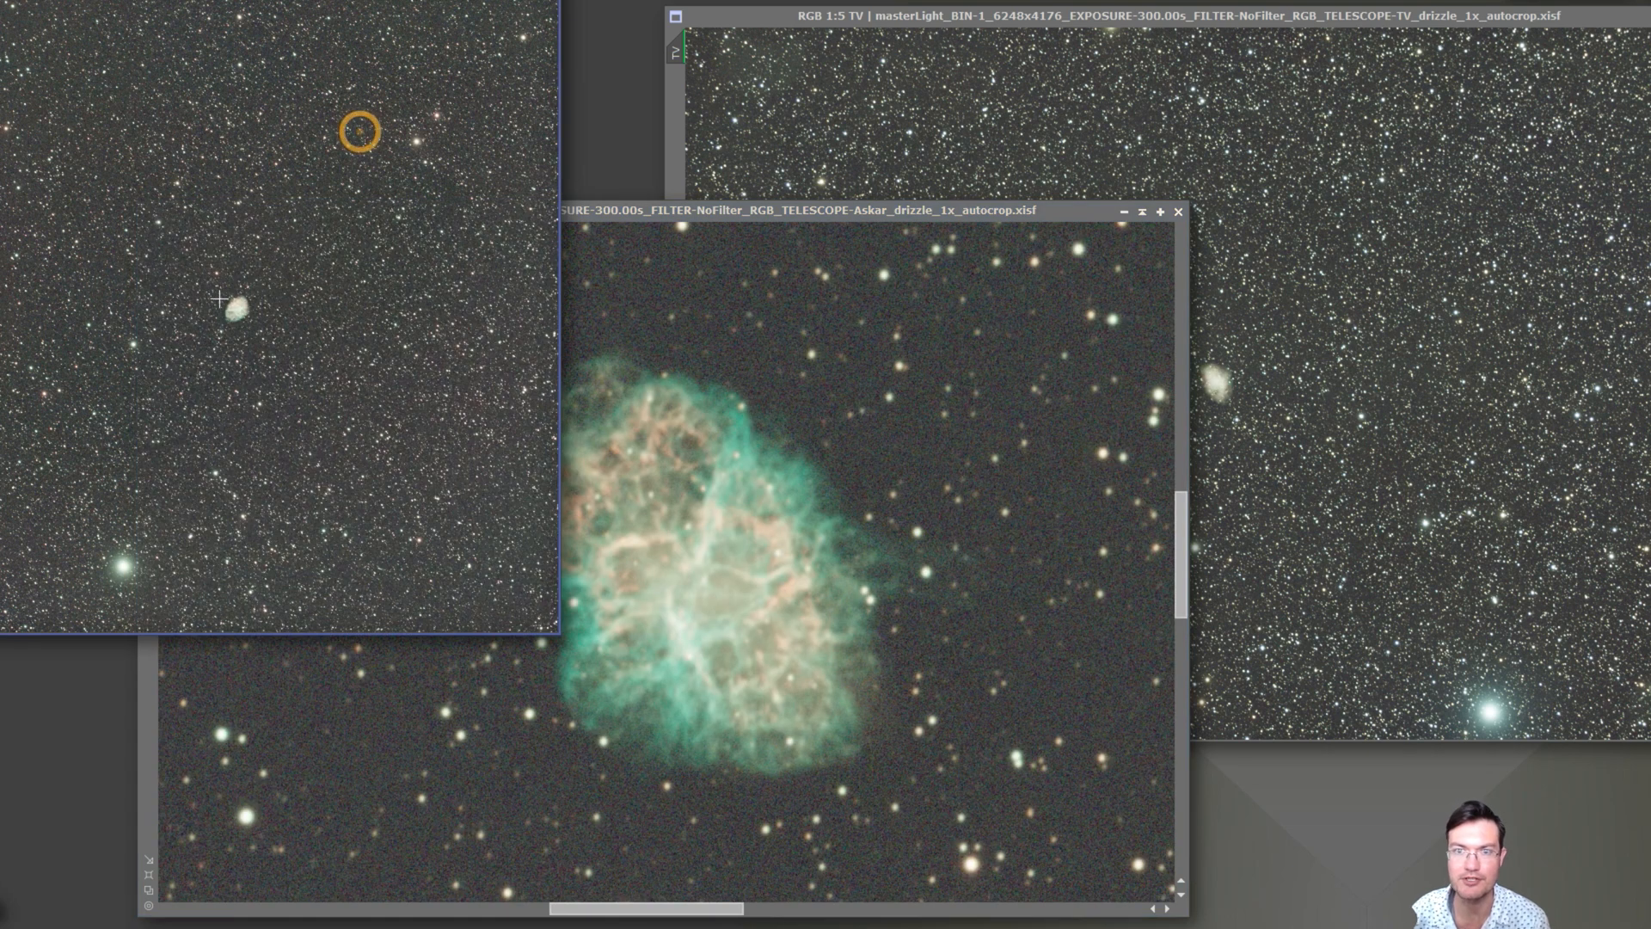
scroll(239, 304, "up", 4)
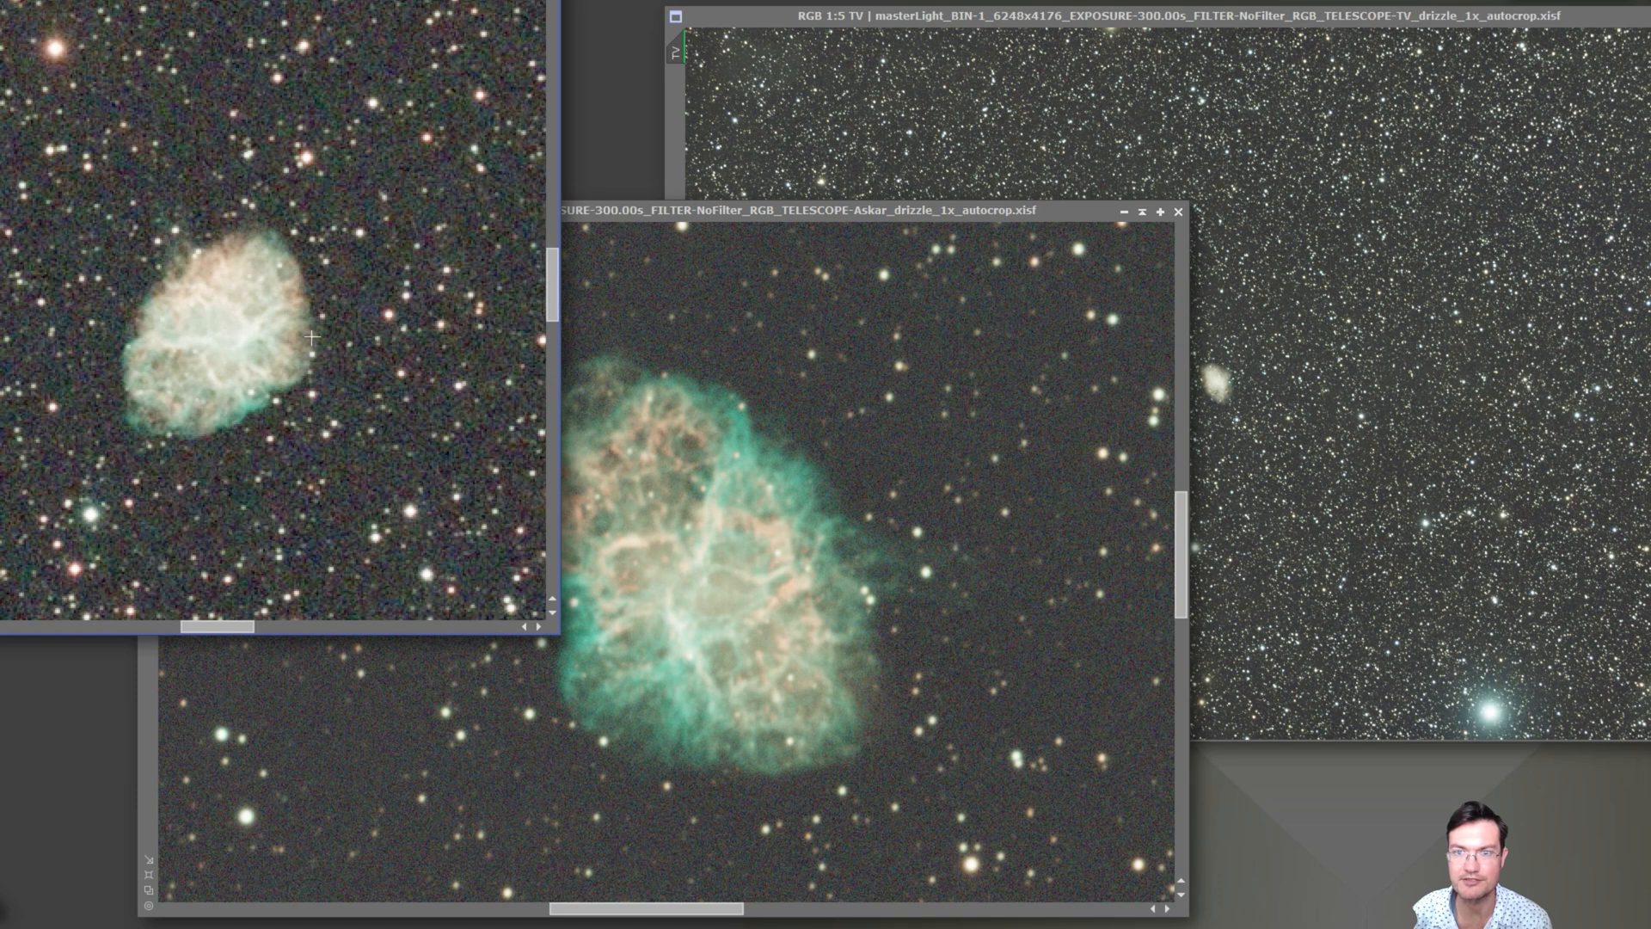
Inspect the nebula in the TV image up close and compare its size with the full field
left_click(1353, 371)
scroll(1216, 379, "up", 4)
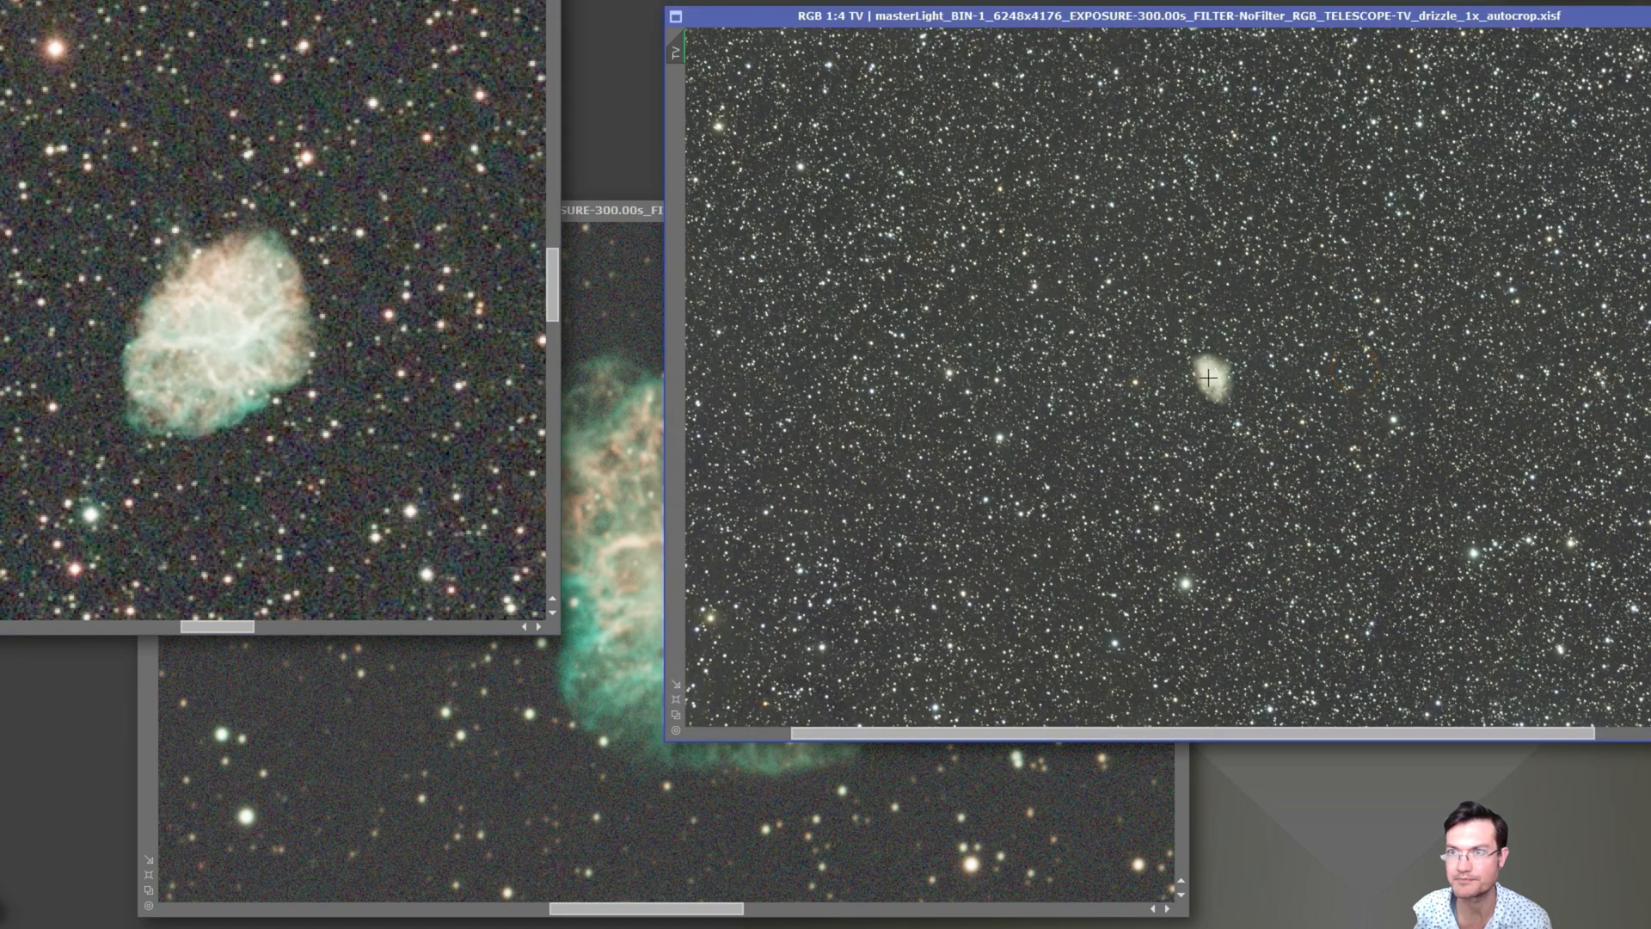
scroll(1193, 370, "up", 1)
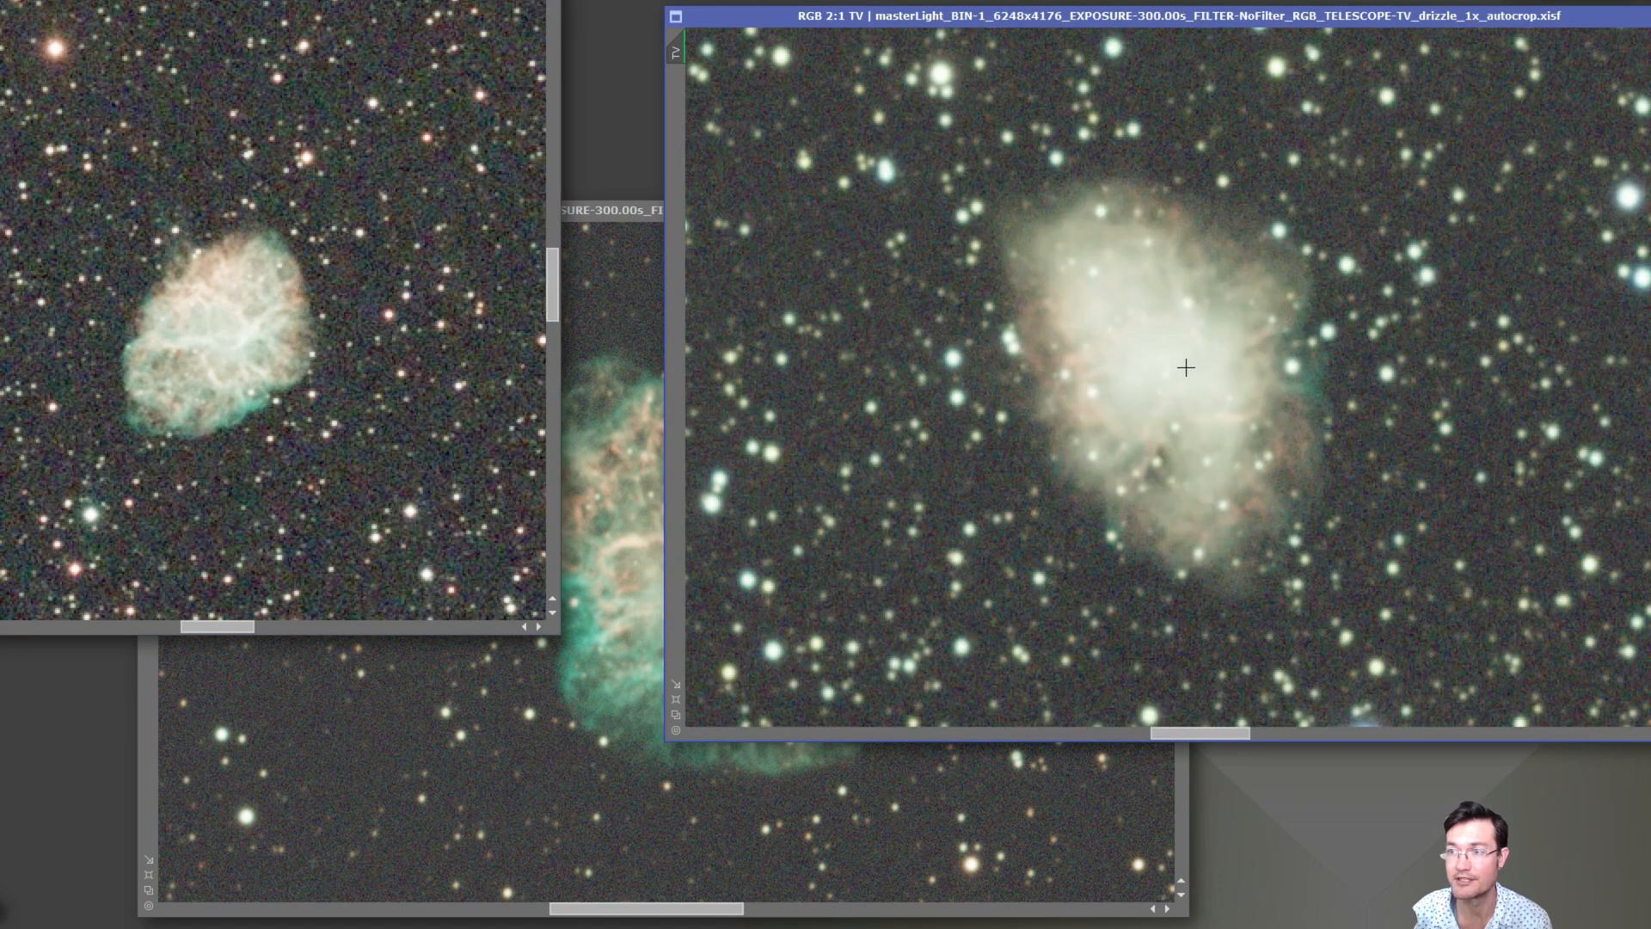
scroll(1186, 367, "down", 1)
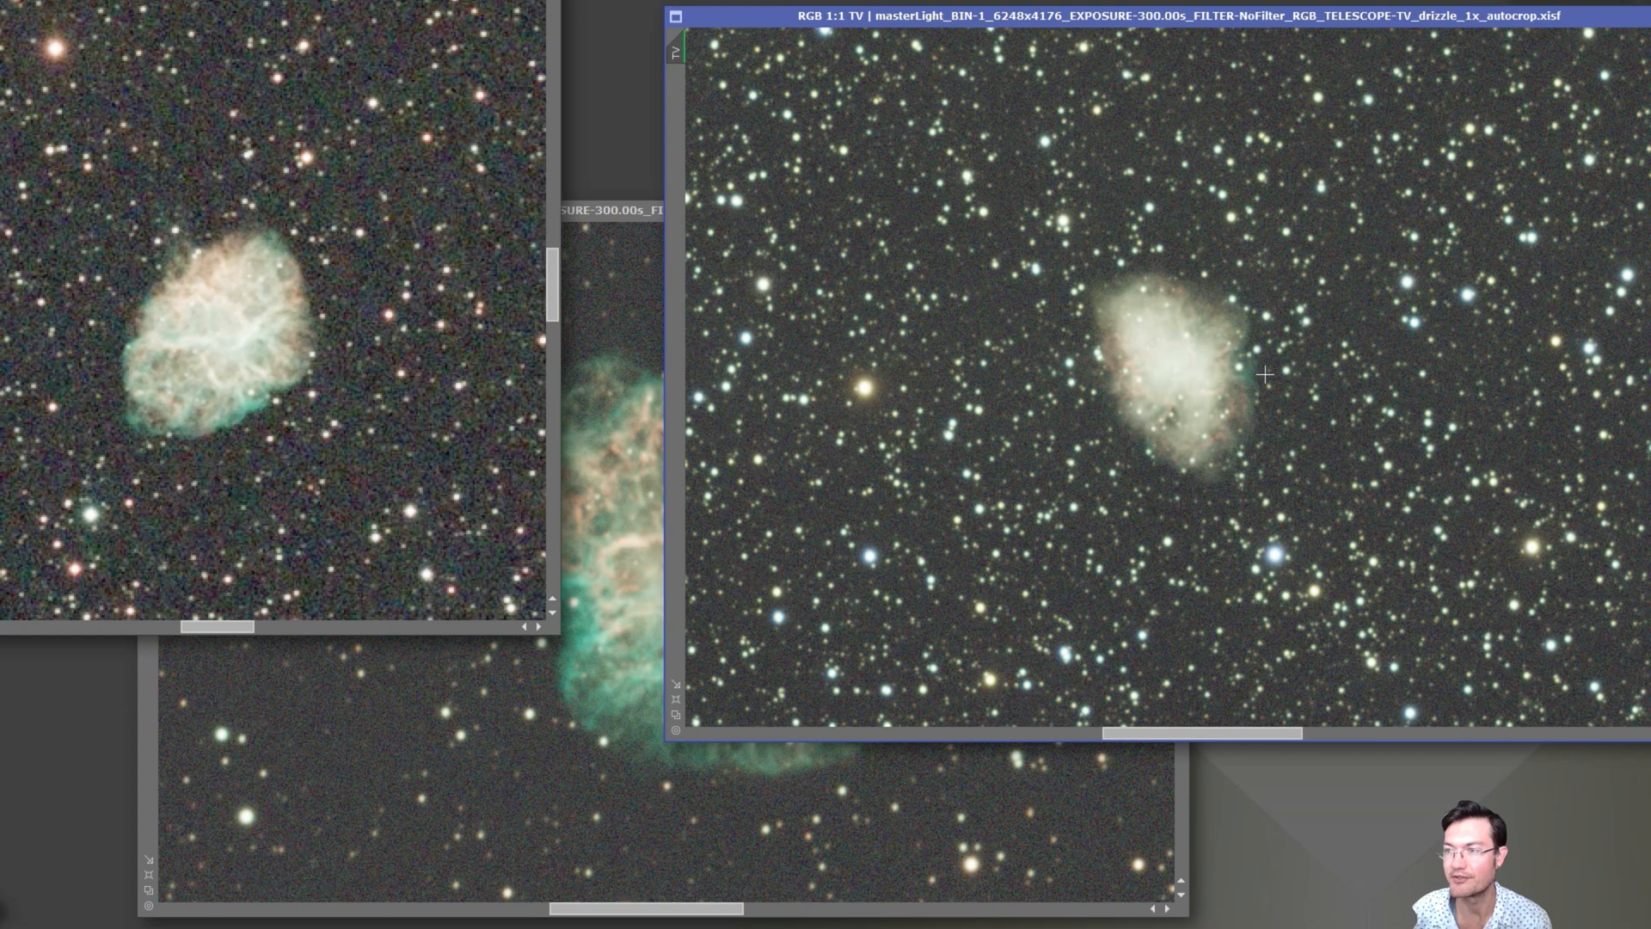
scroll(1251, 404, "down", 4)
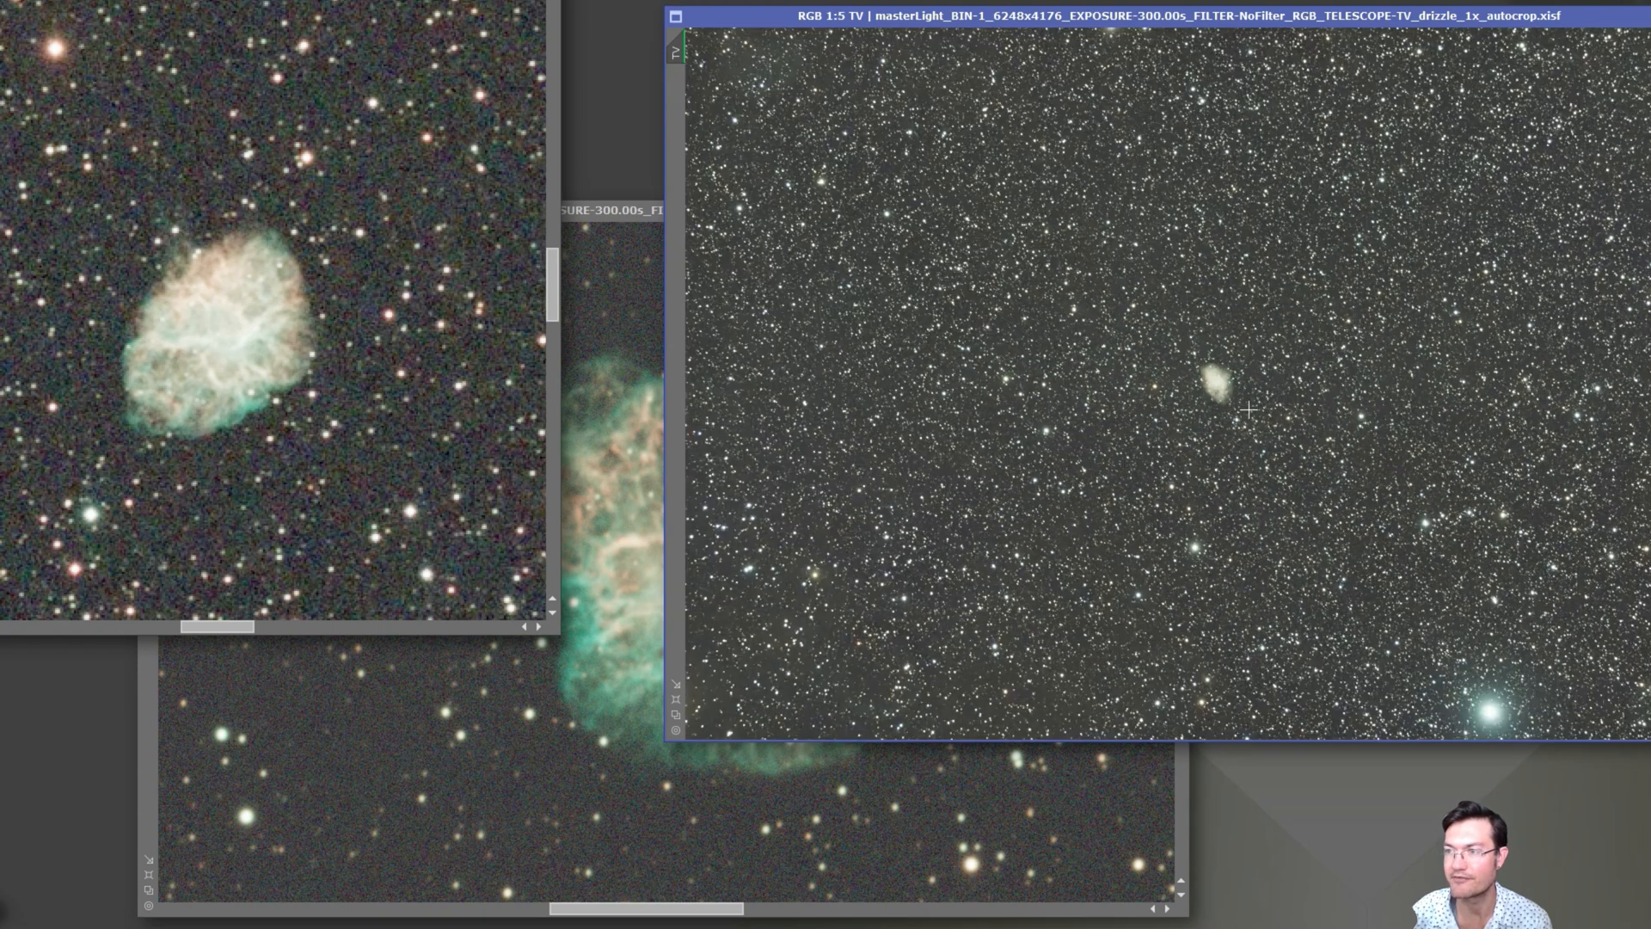
scroll(1219, 368, "up", 3)
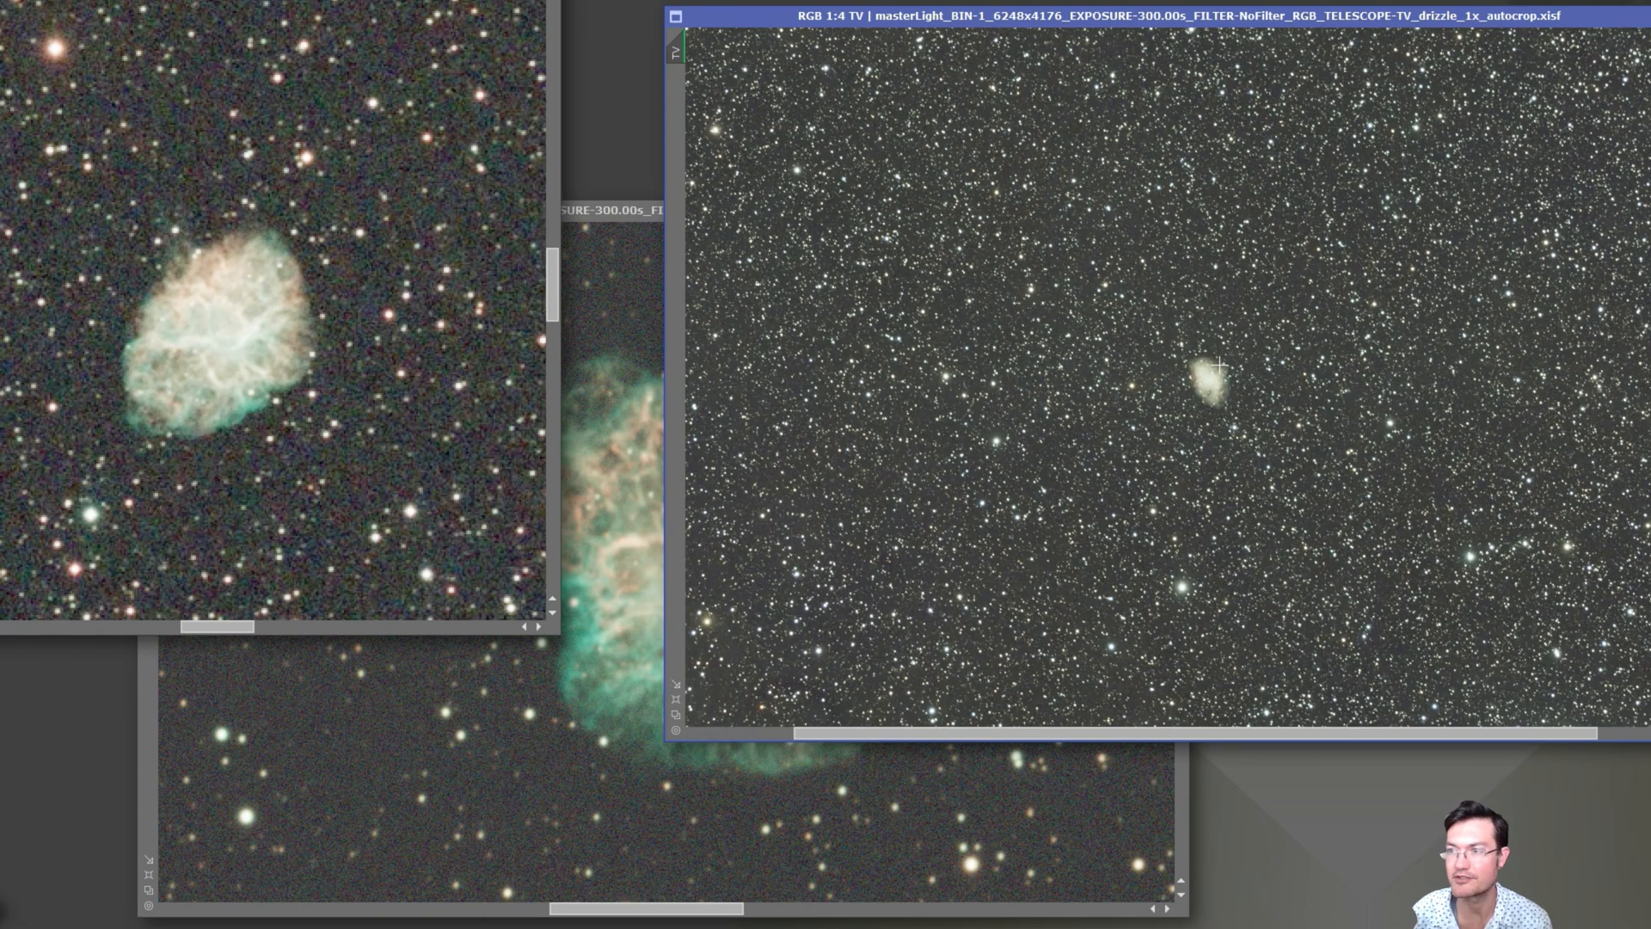
scroll(1204, 369, "up", 1)
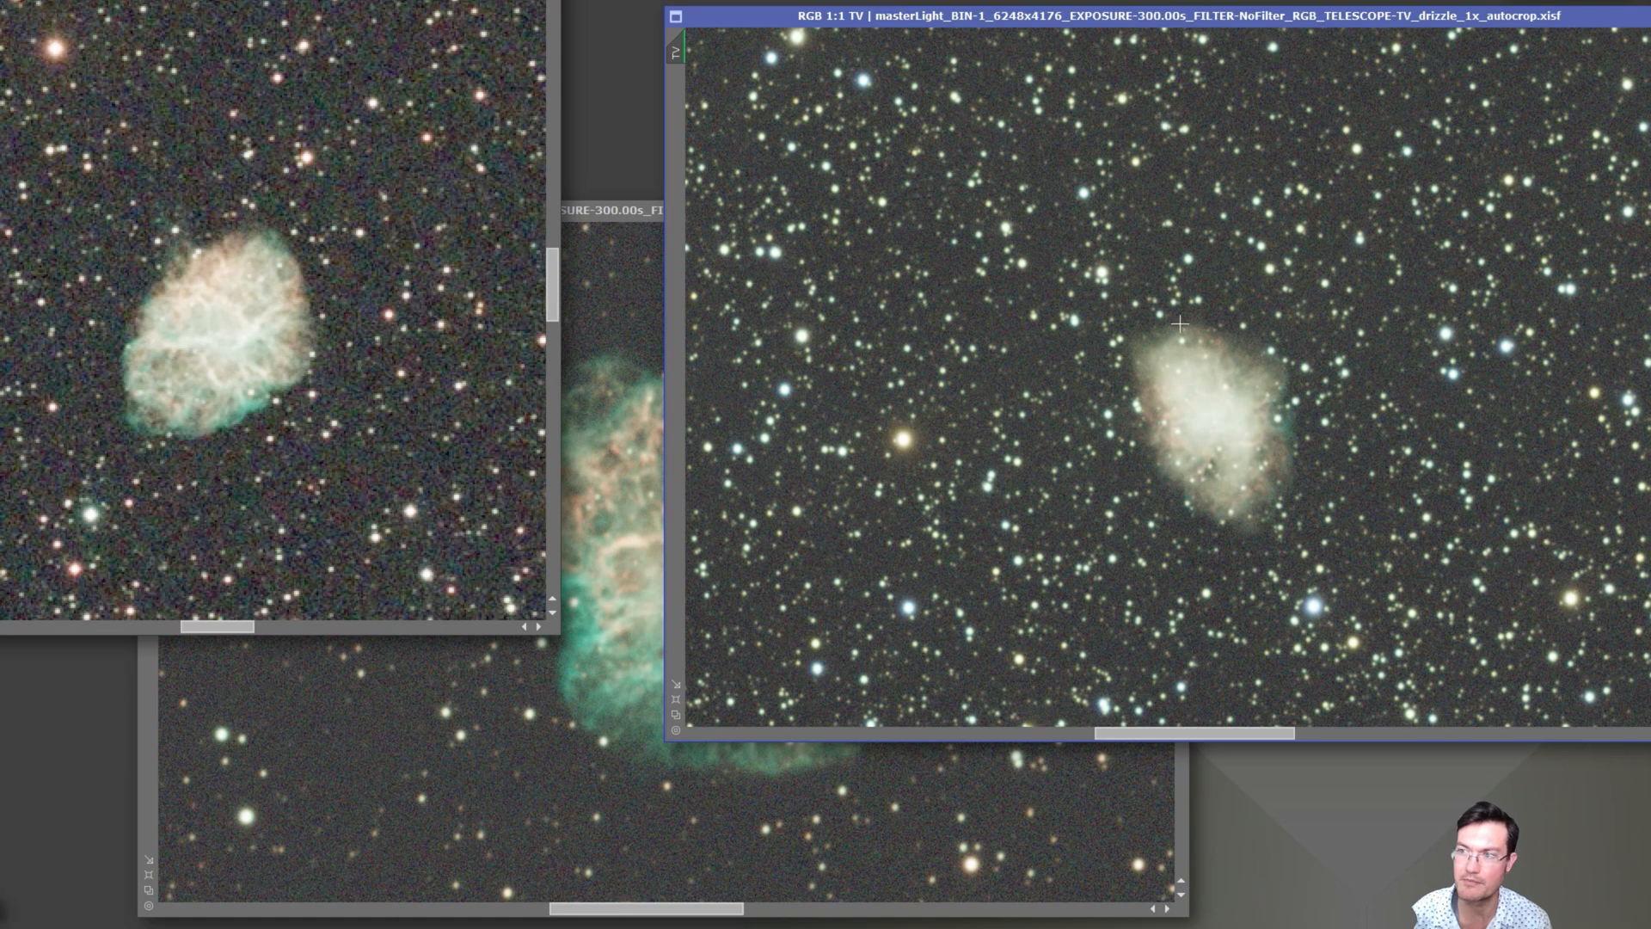
scroll(1209, 465, "down", 3)
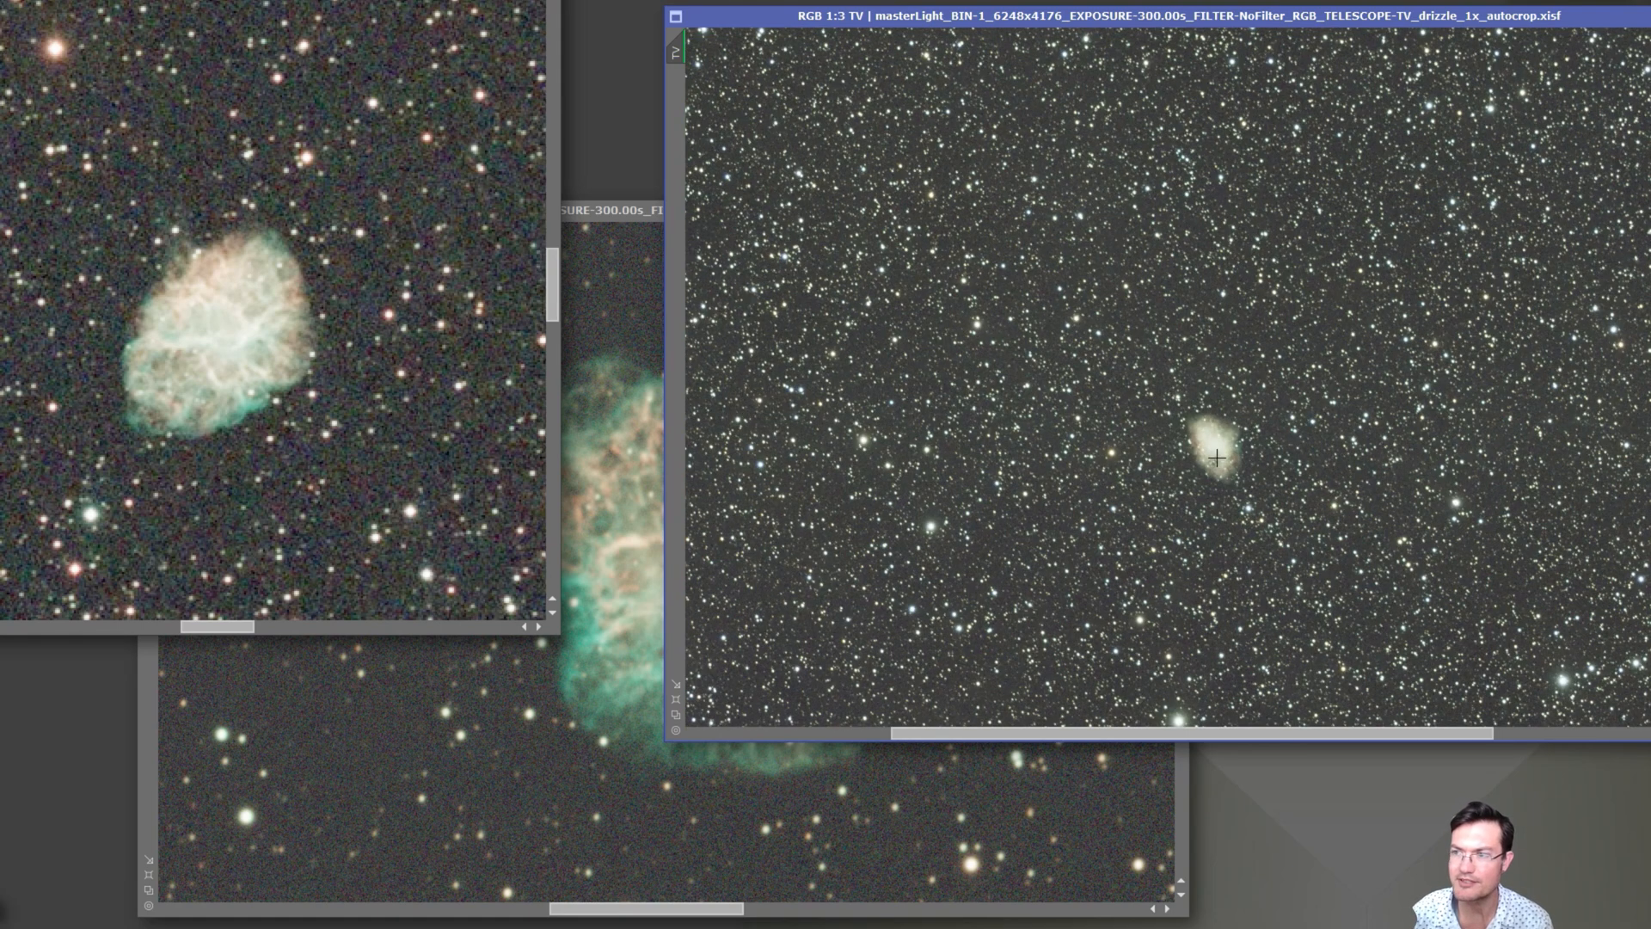
scroll(1217, 458, "down", 1)
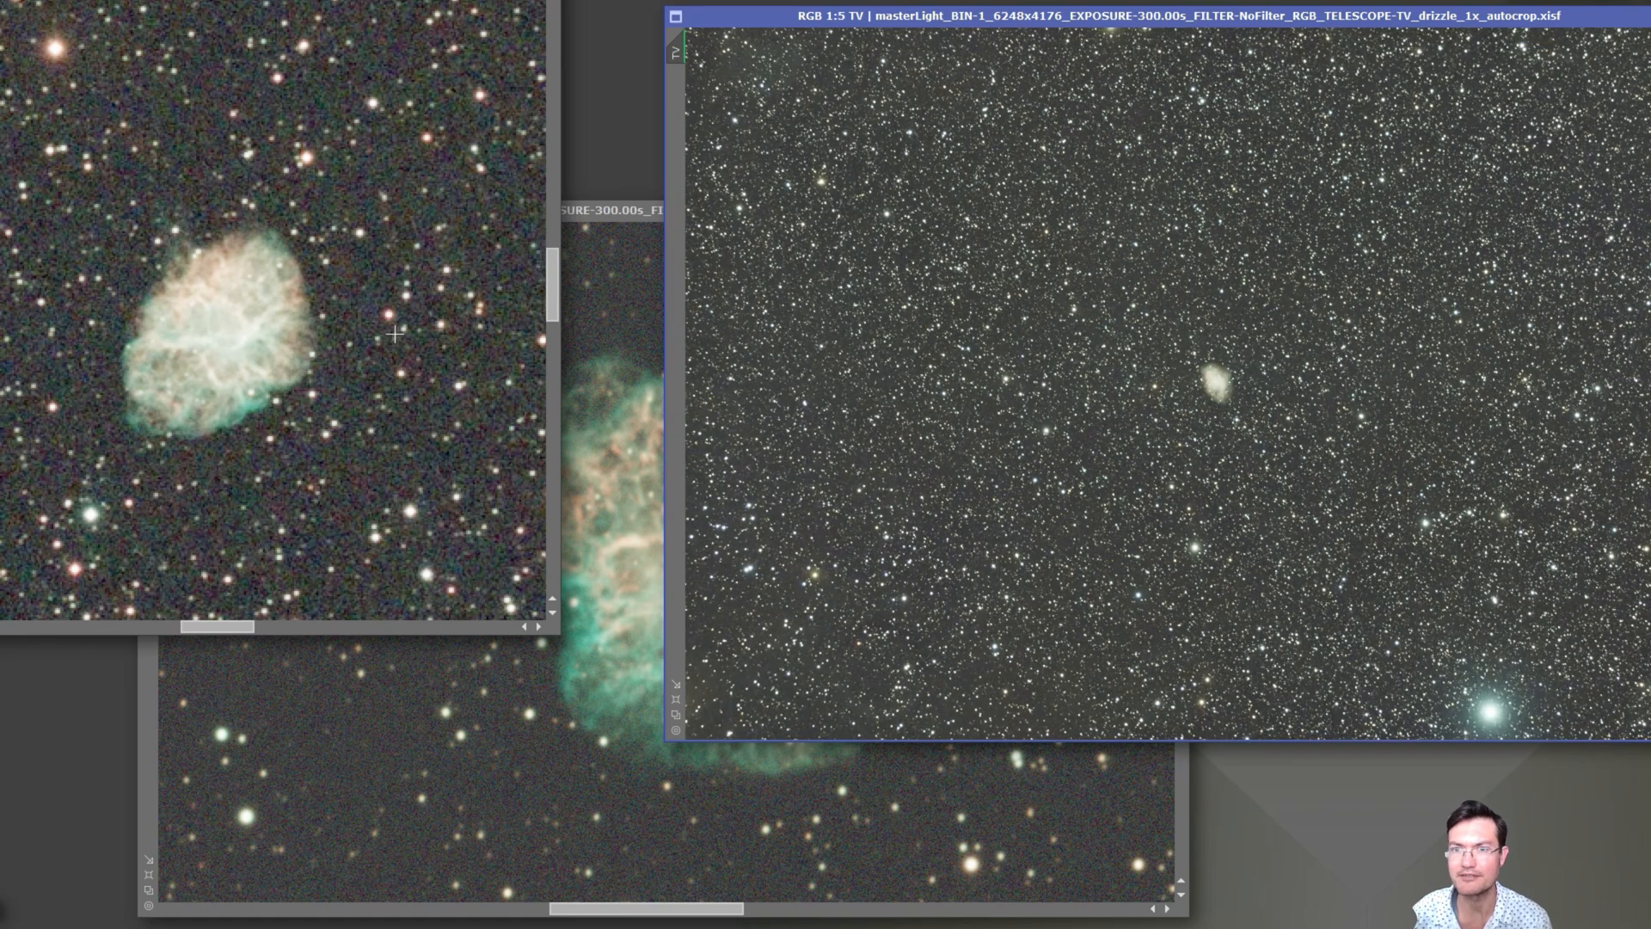
Return the RC and Askar images to their full fields and compare the framing of all three images
left_click(394, 333)
scroll(398, 337, "down", 4)
scroll(402, 343, "down", 1)
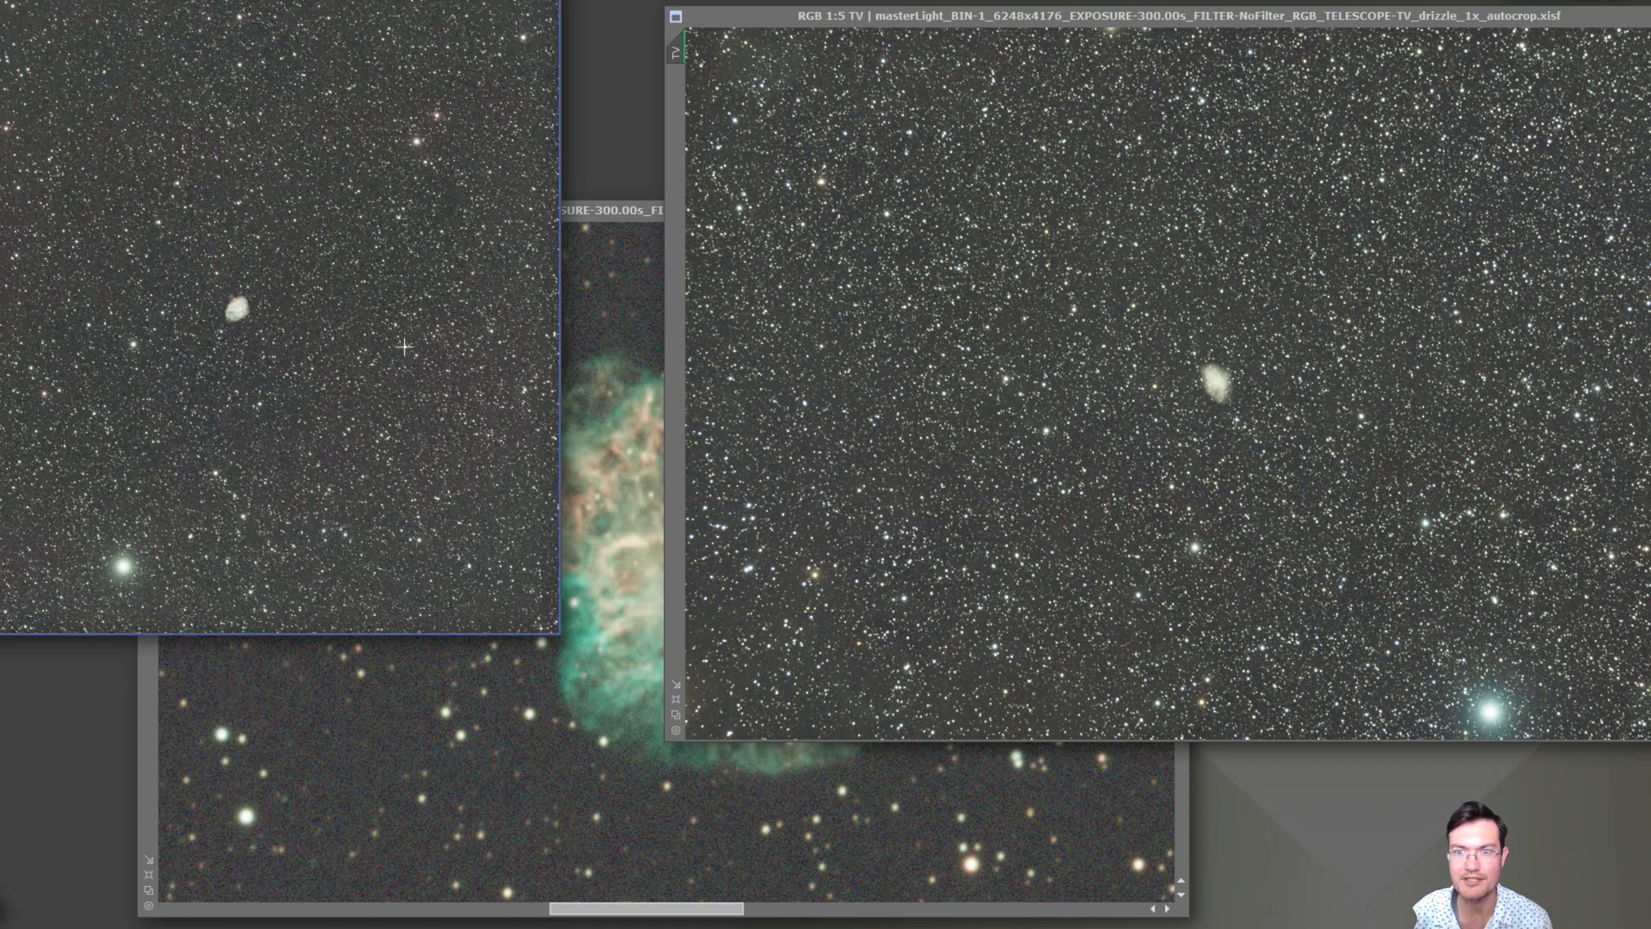
left_click(585, 372)
scroll(585, 370, "down", 3)
scroll(693, 481, "down", 1)
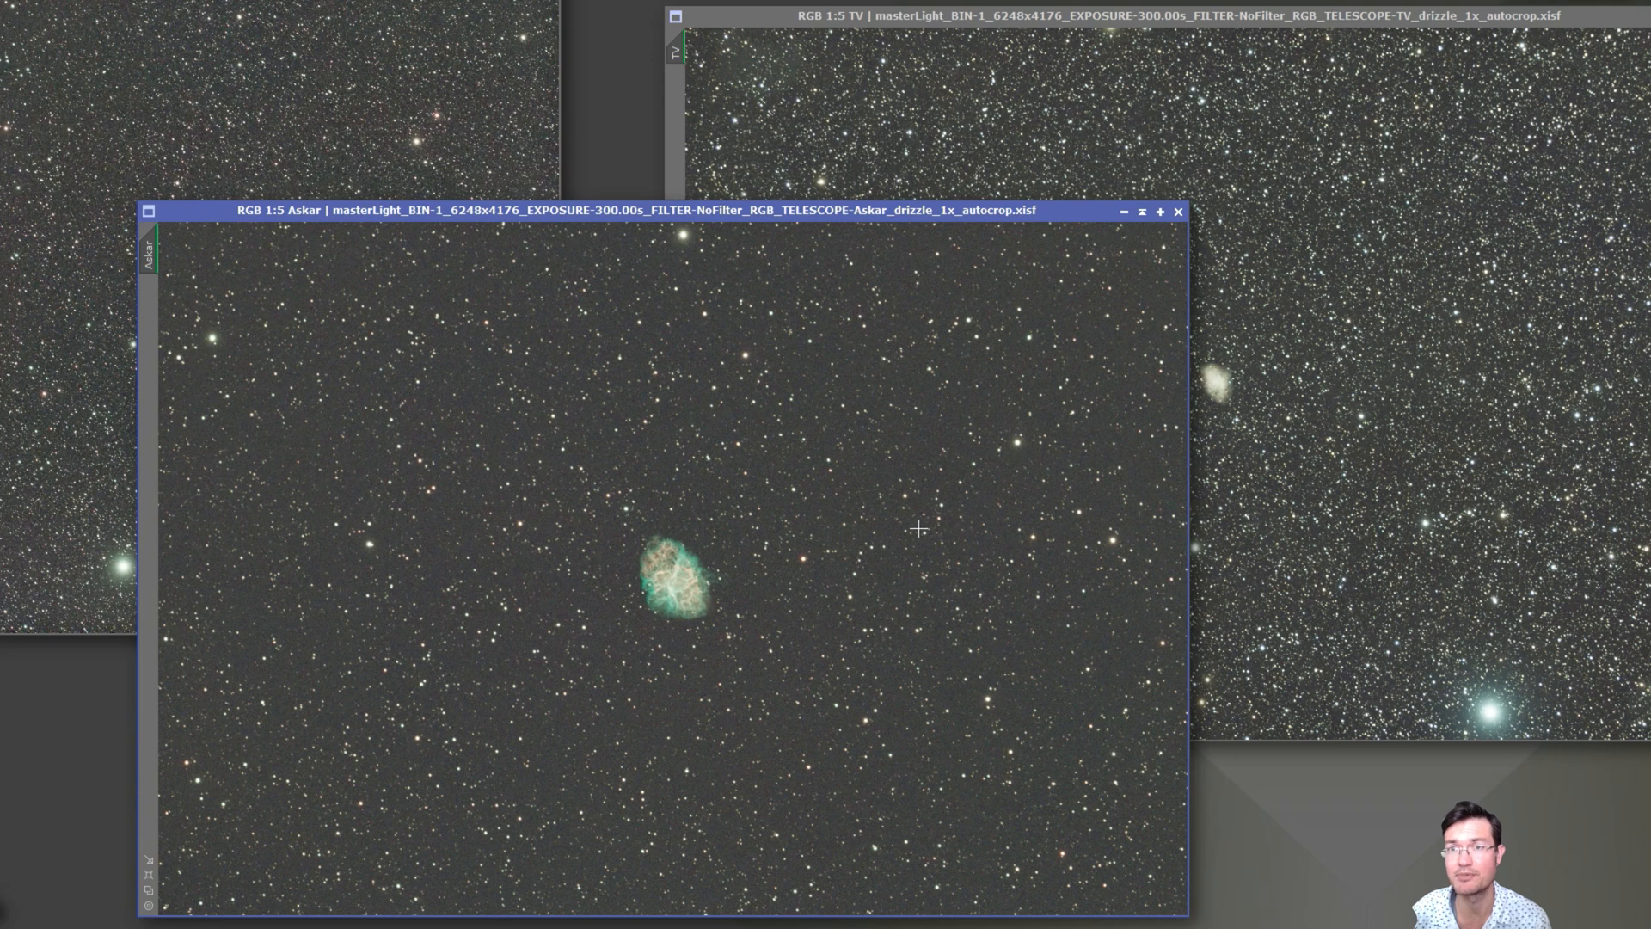
left_click(1308, 496)
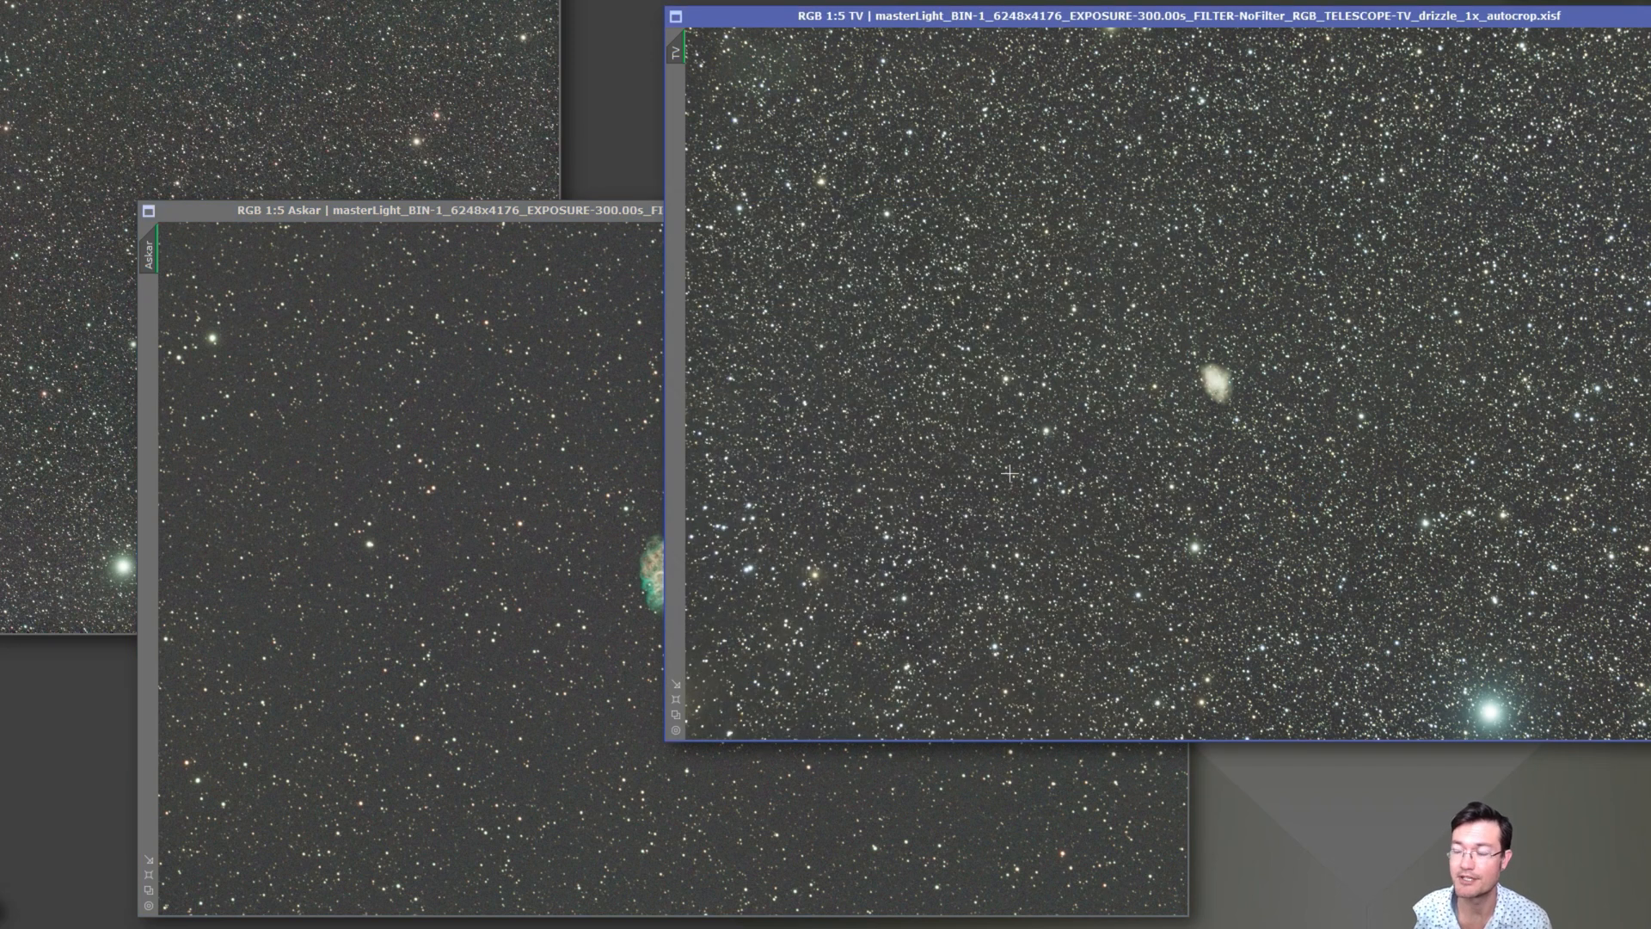
left_click(400, 462)
left_click(431, 155)
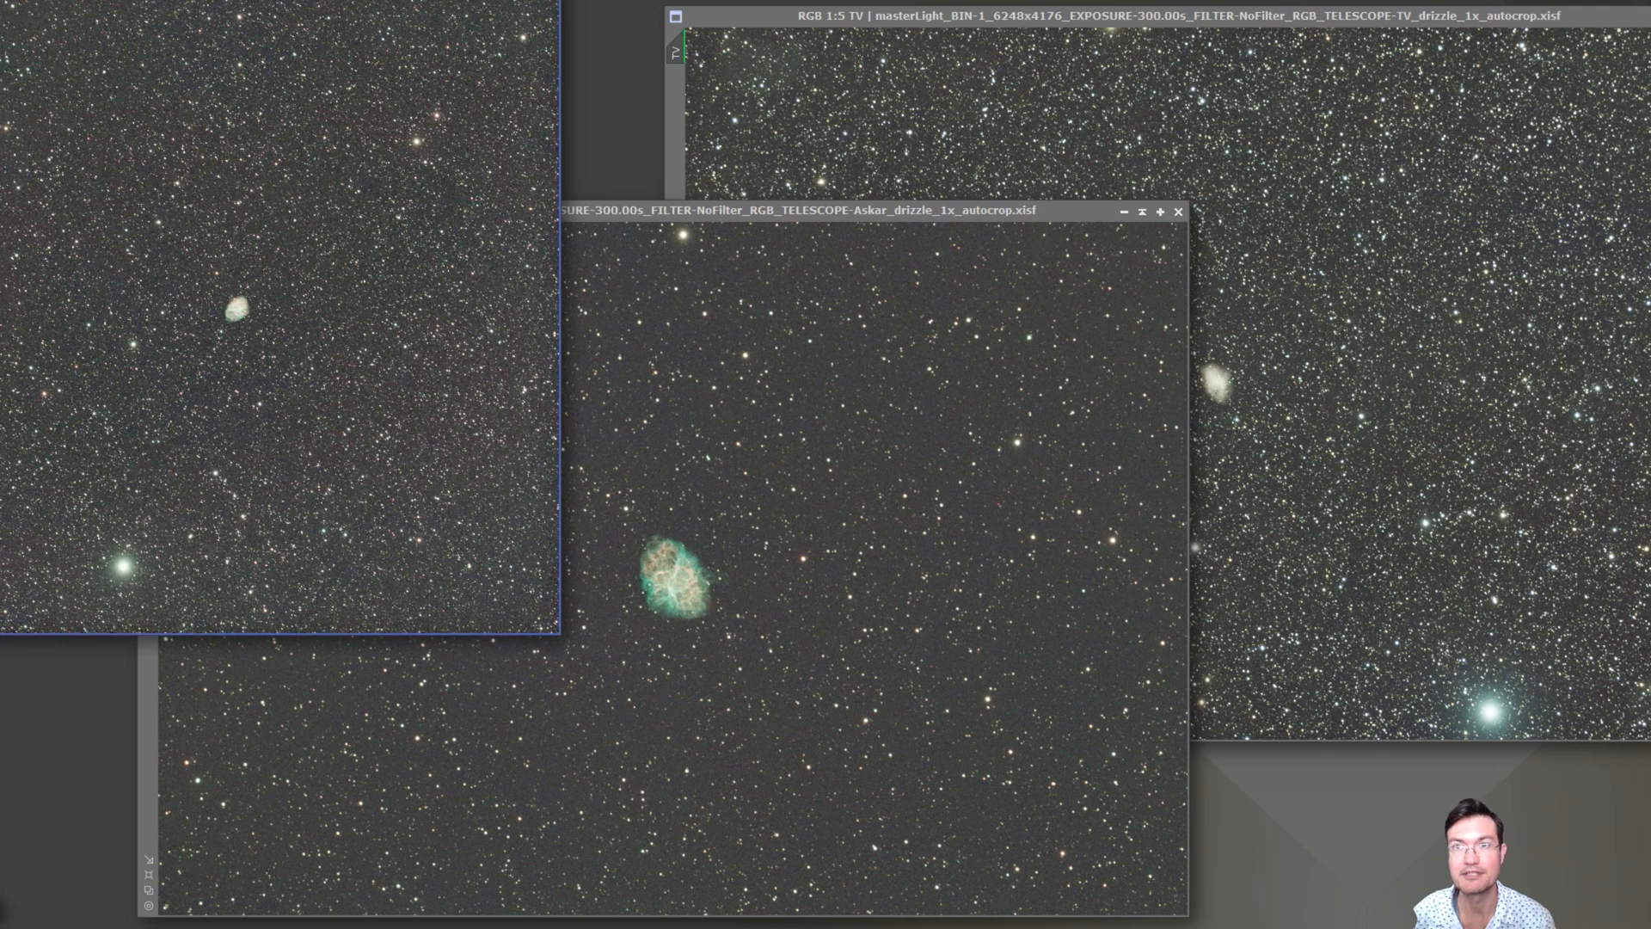
Try to register the Askar image with StarAlignment, using the TV view as reference, and move the process console aside
left_click(258, 2)
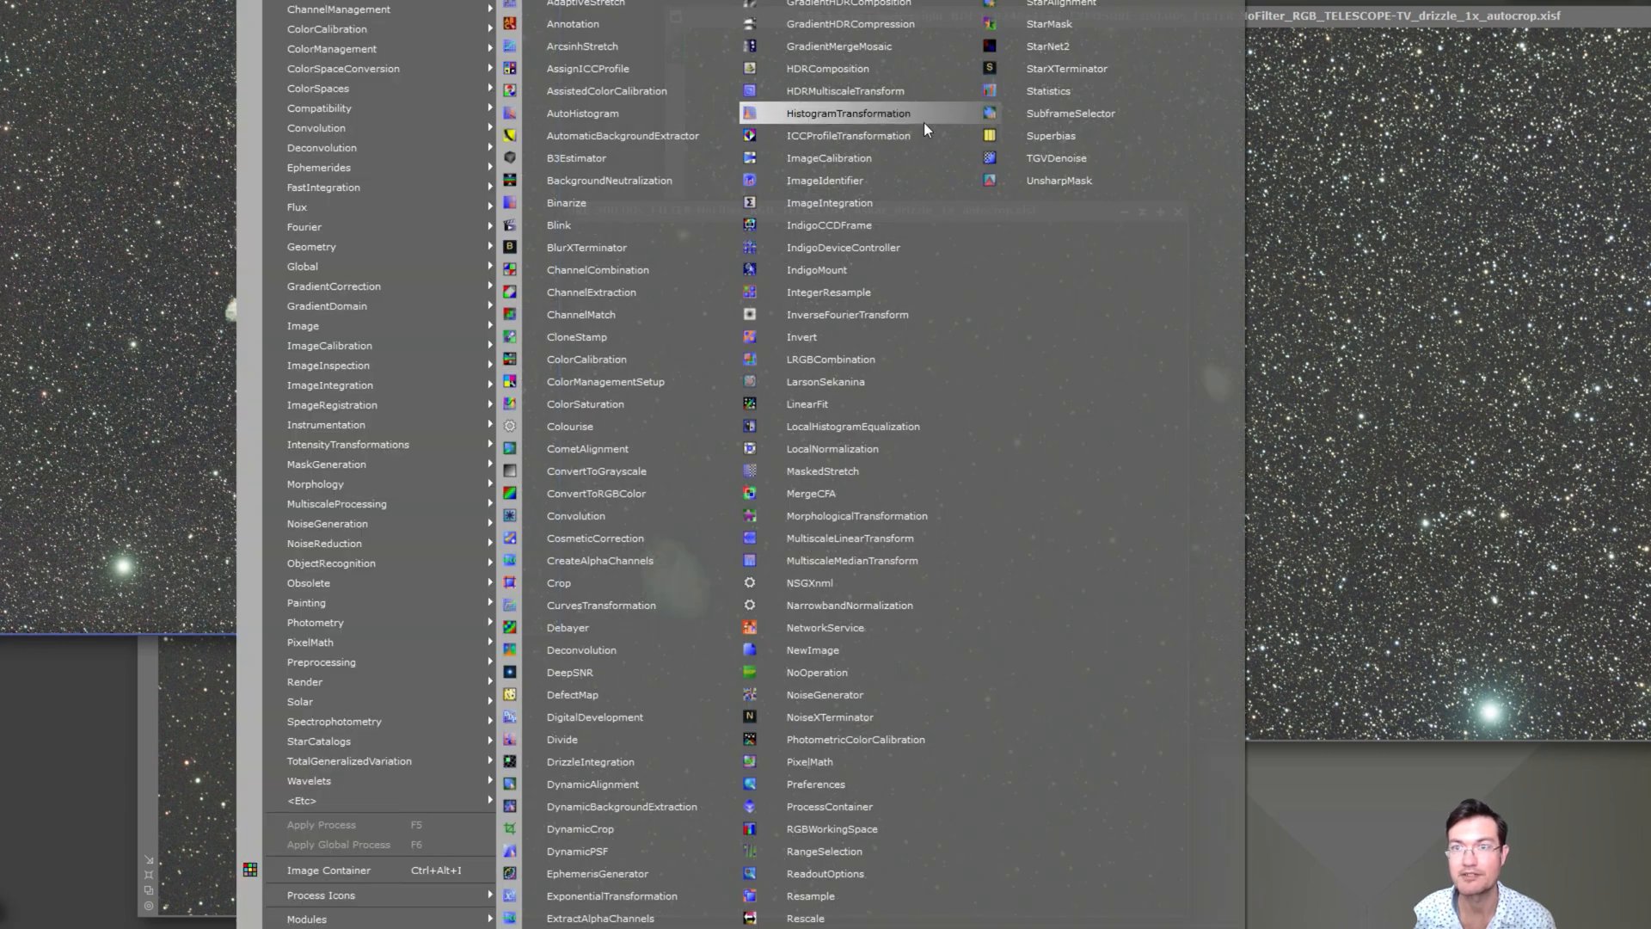
left_click(1061, 3)
left_click_drag(1402, 208, 1230, 98)
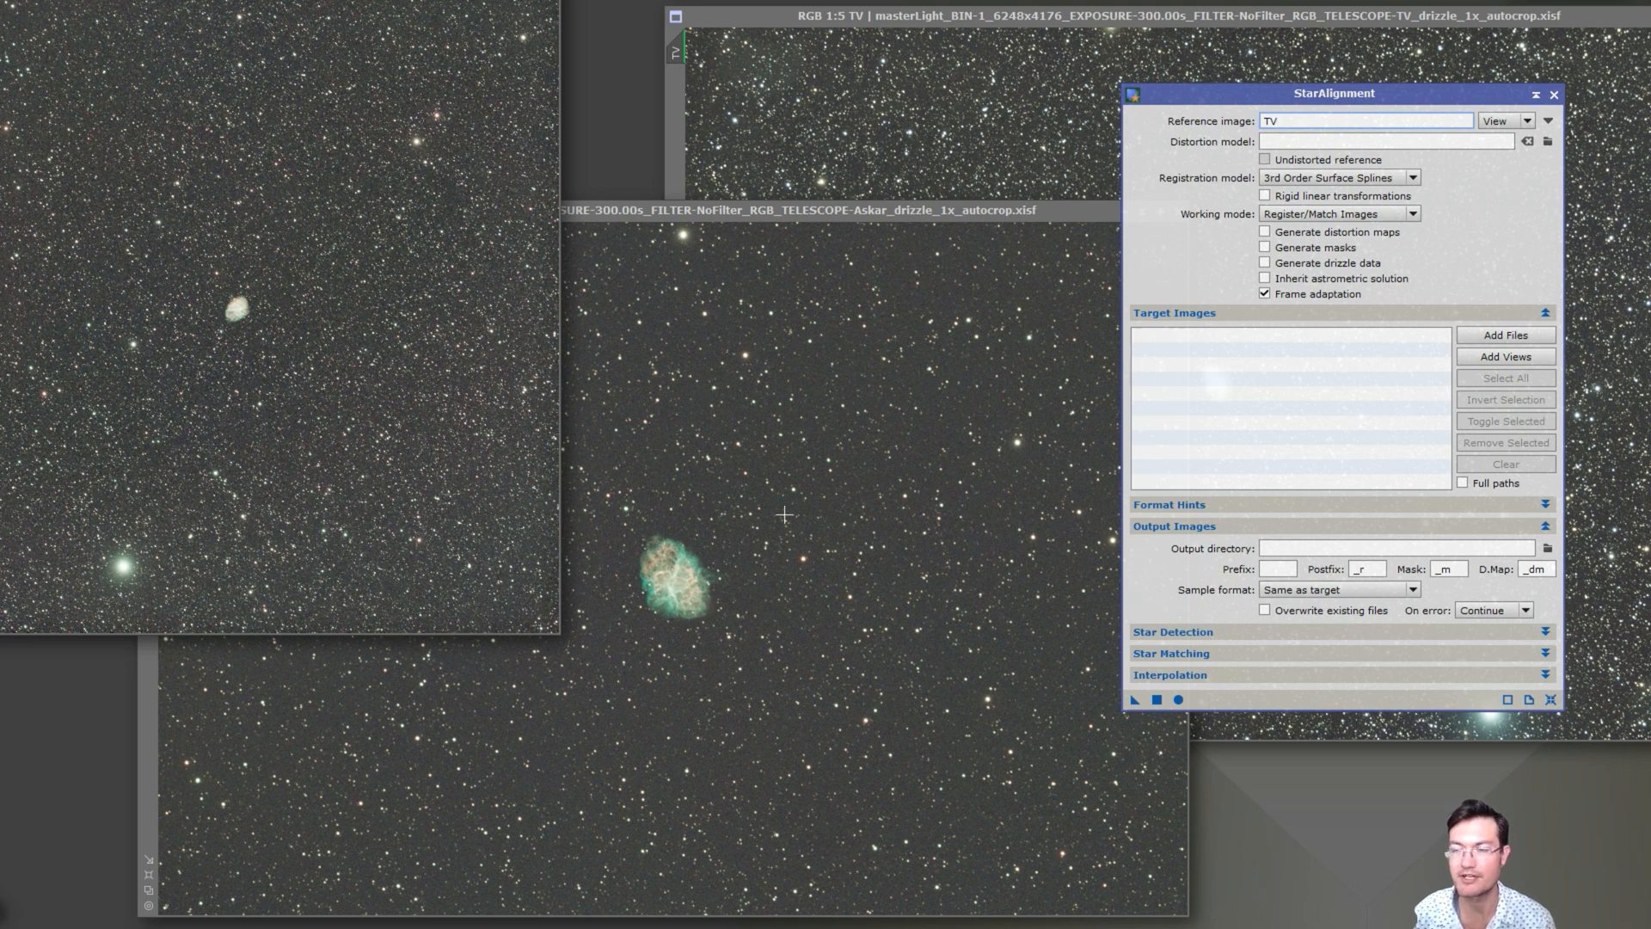
left_click(709, 439)
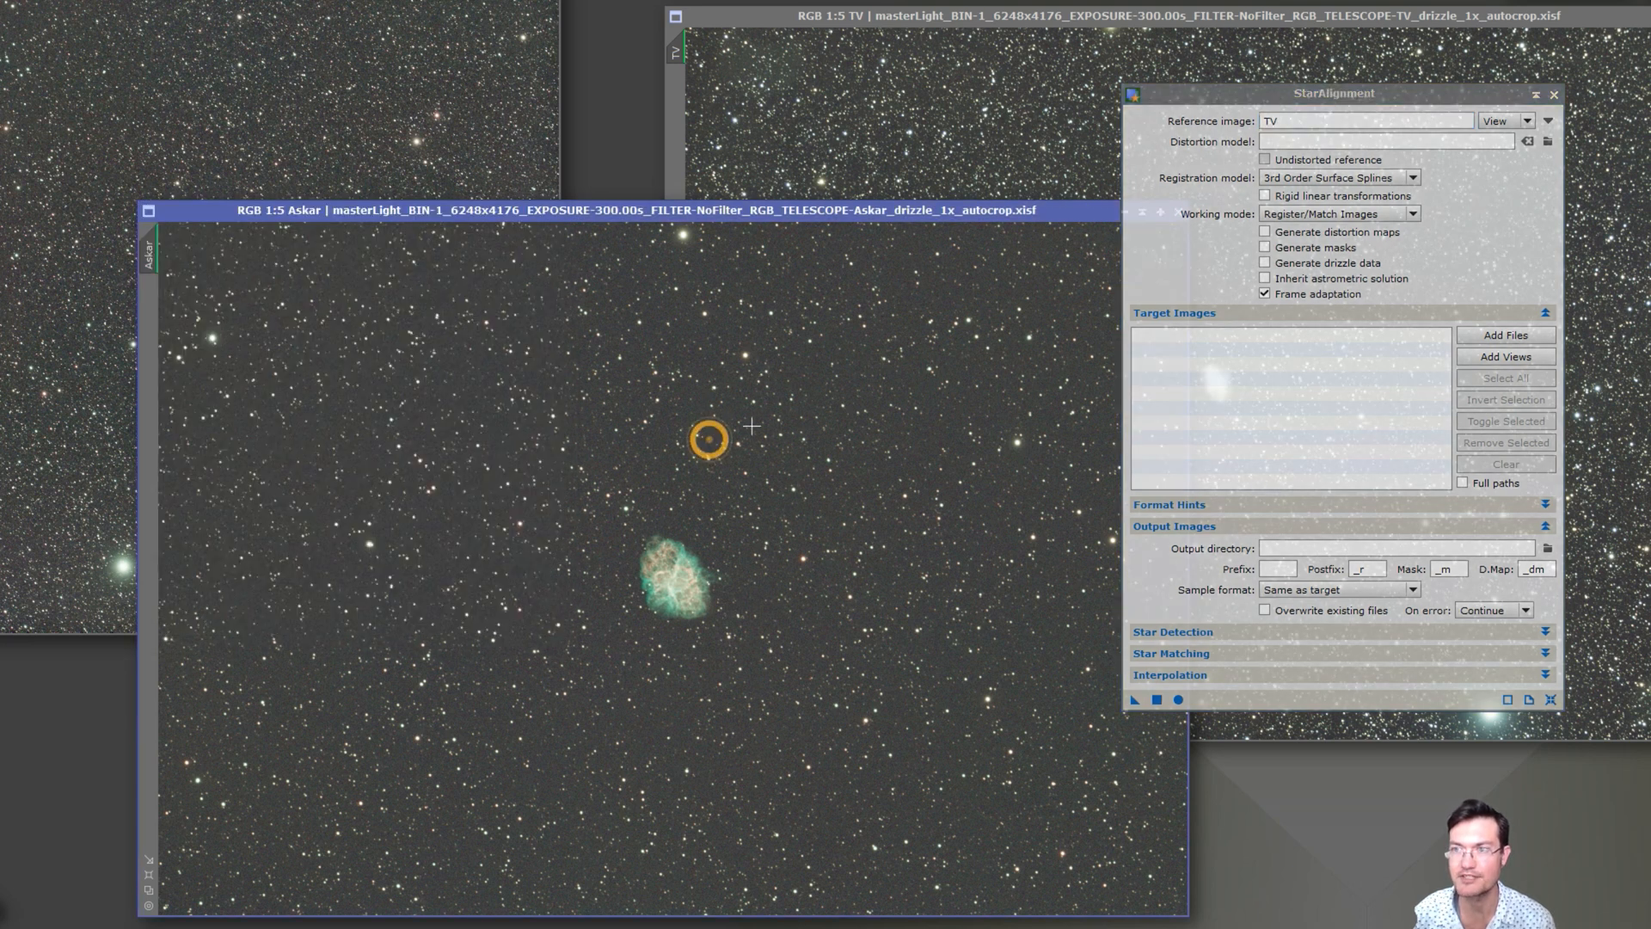
left_click(1134, 700)
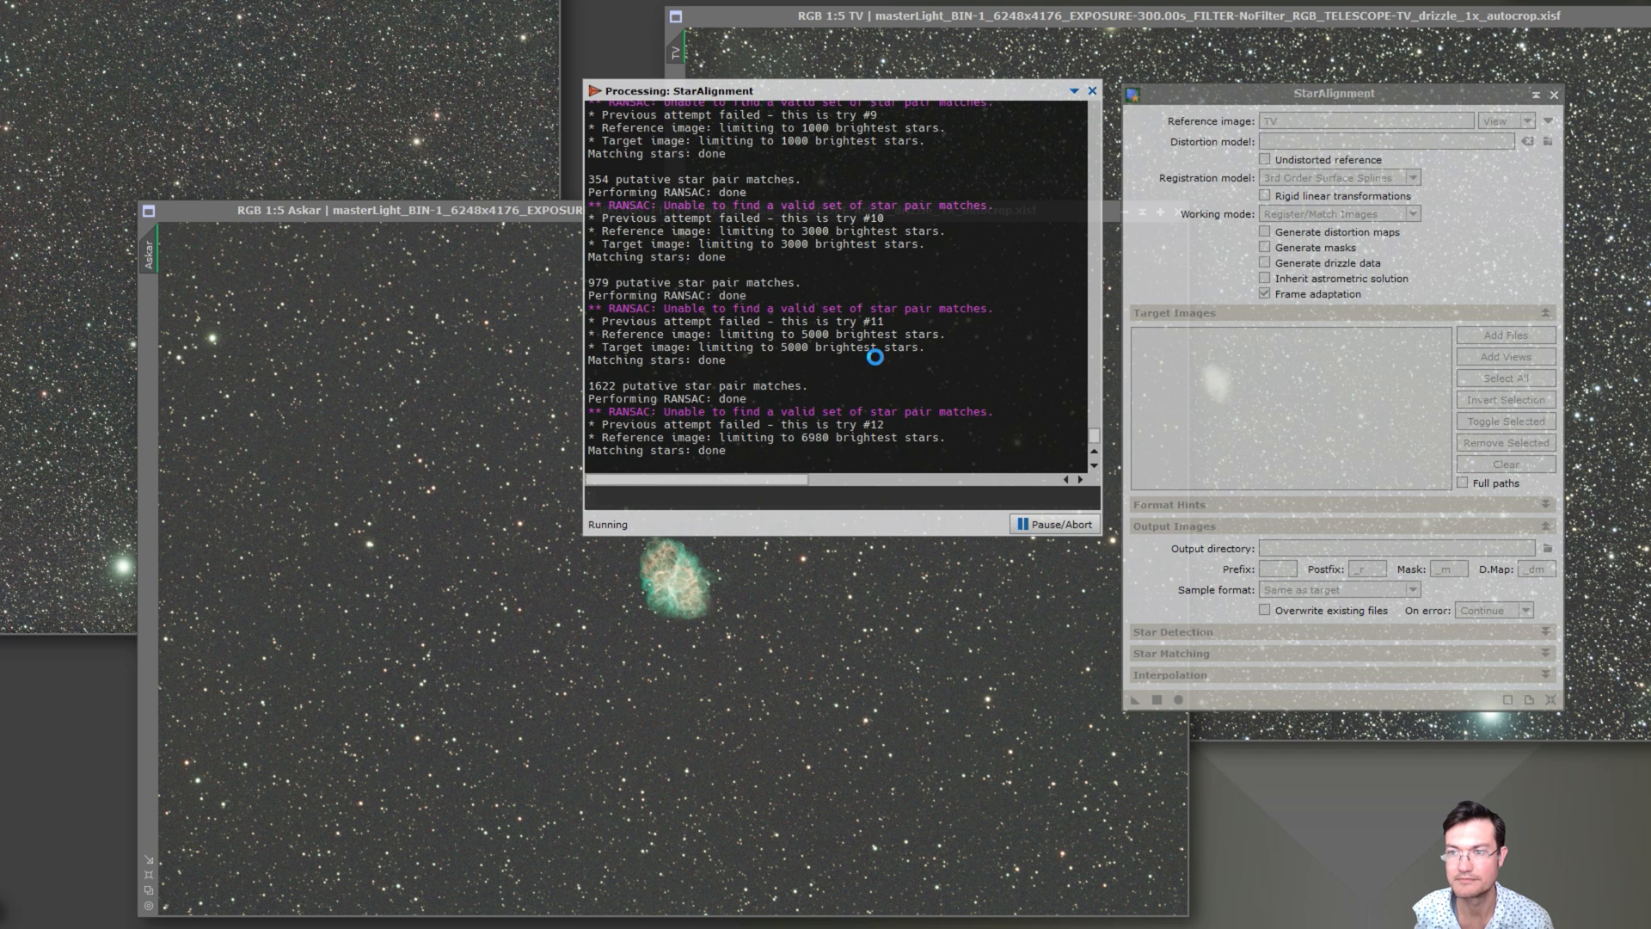
left_click_drag(899, 90, 358, 375)
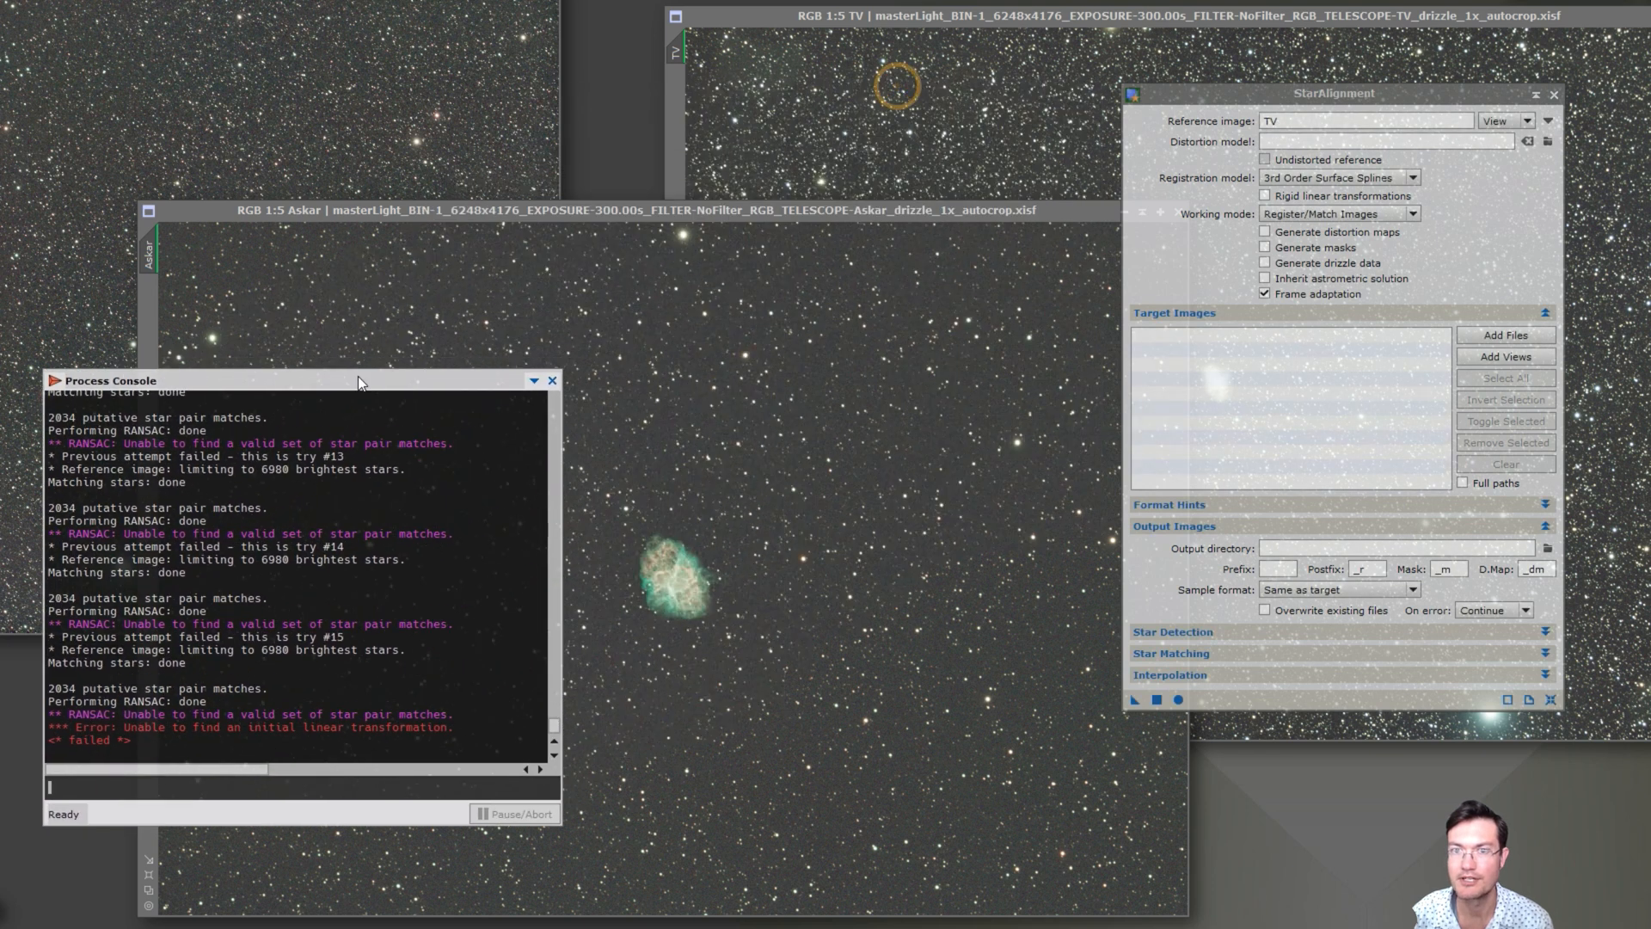
Try StarAlignment the other way round, with Askar as the reference view and TV as the target
left_click_drag(150, 250, 1273, 121)
left_click(859, 103)
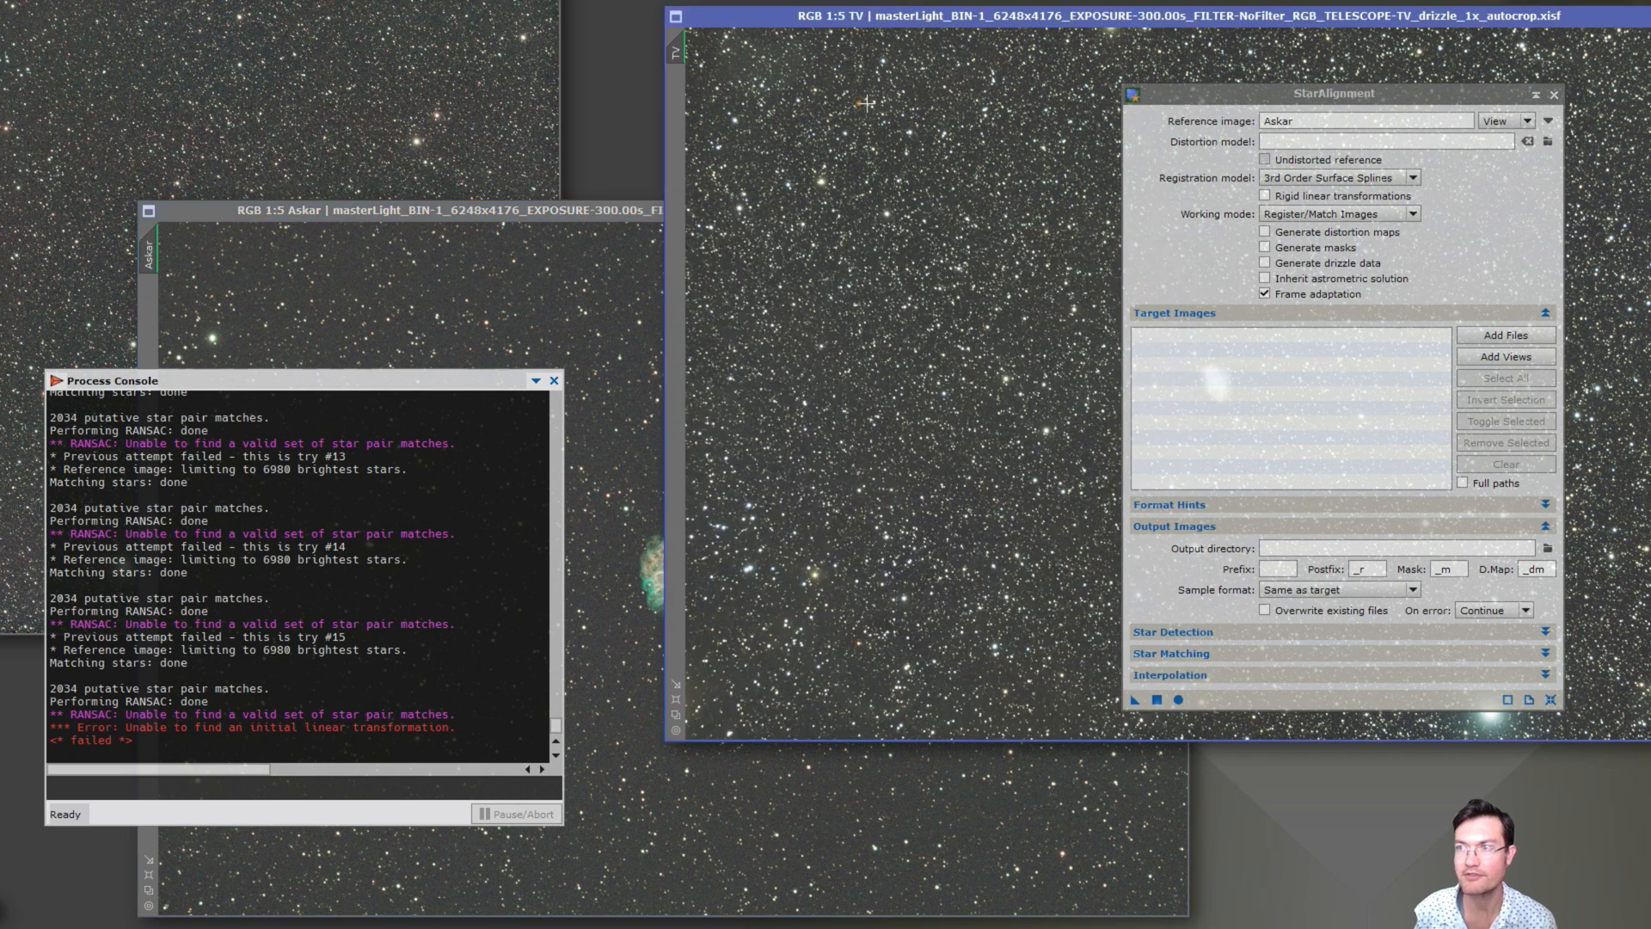
left_click_drag(1135, 699, 967, 366)
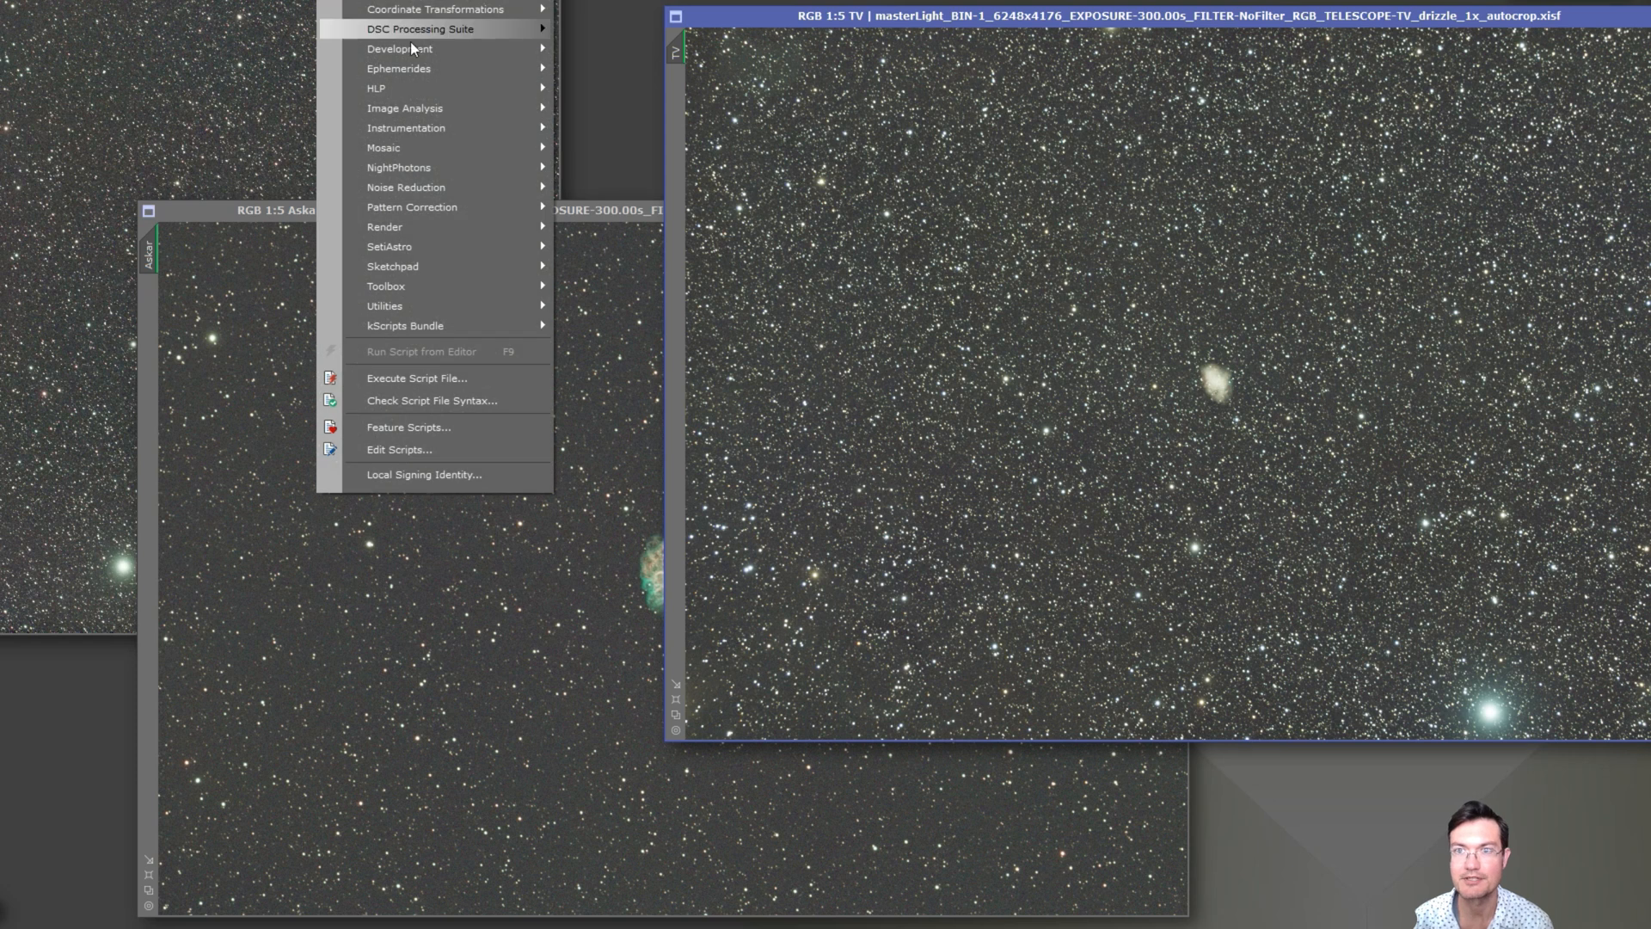
Align the RC, Askar and TV images with the MosaicByCoordinates script using Gnomonic projection, accepting the large mosaic size
mouse_move(430, 150)
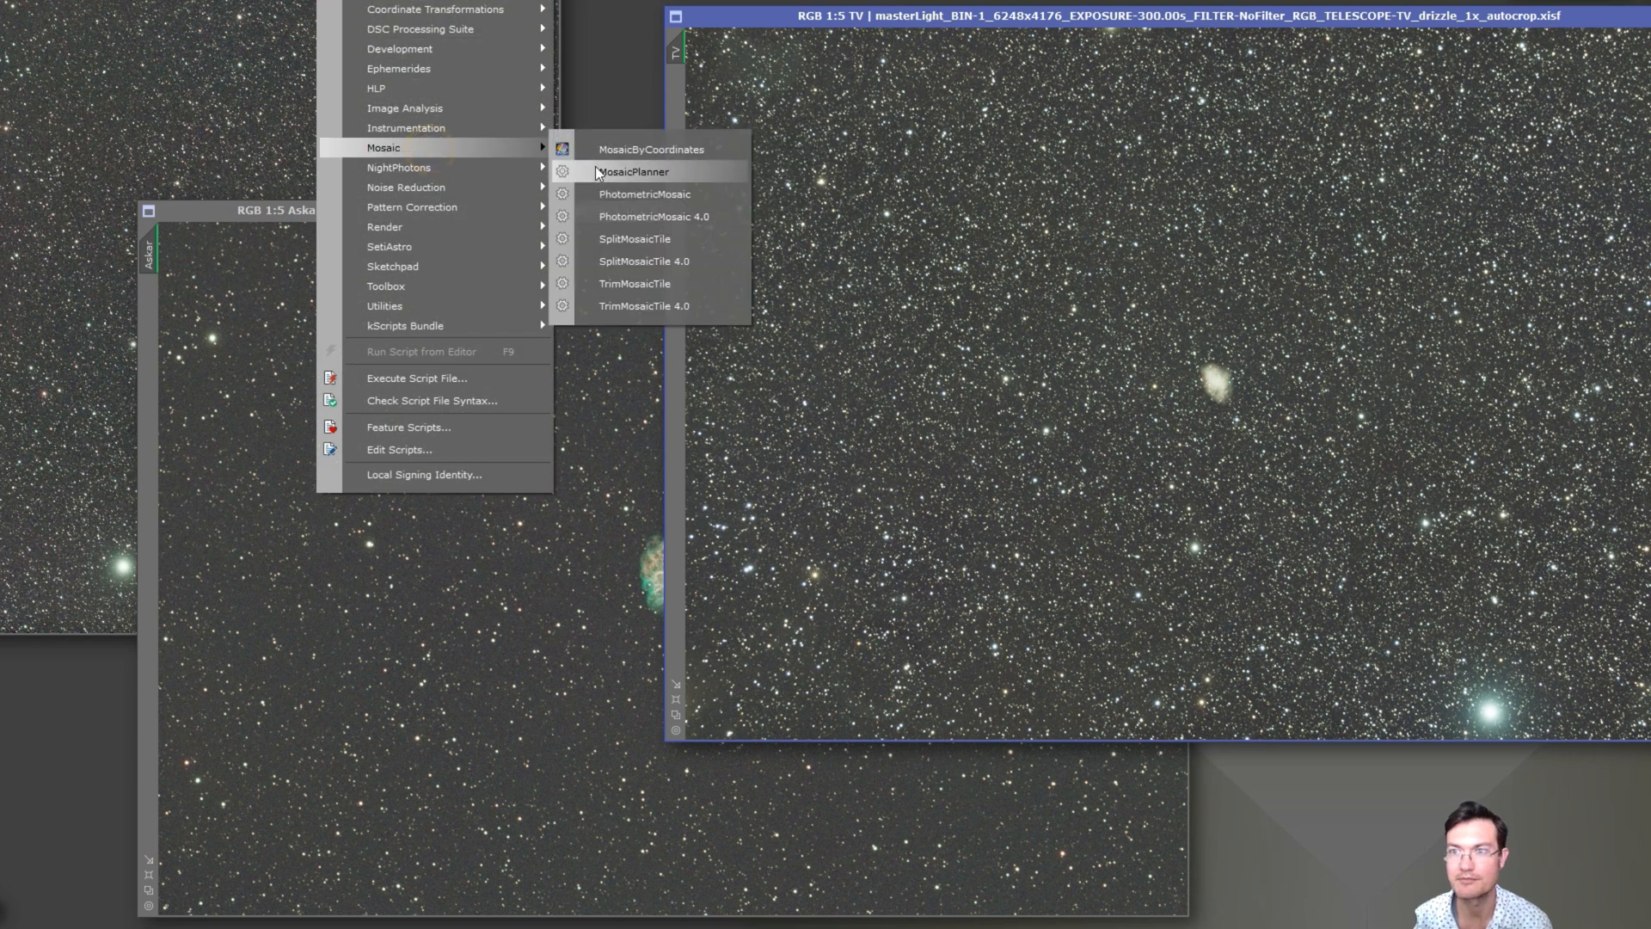
left_click(610, 153)
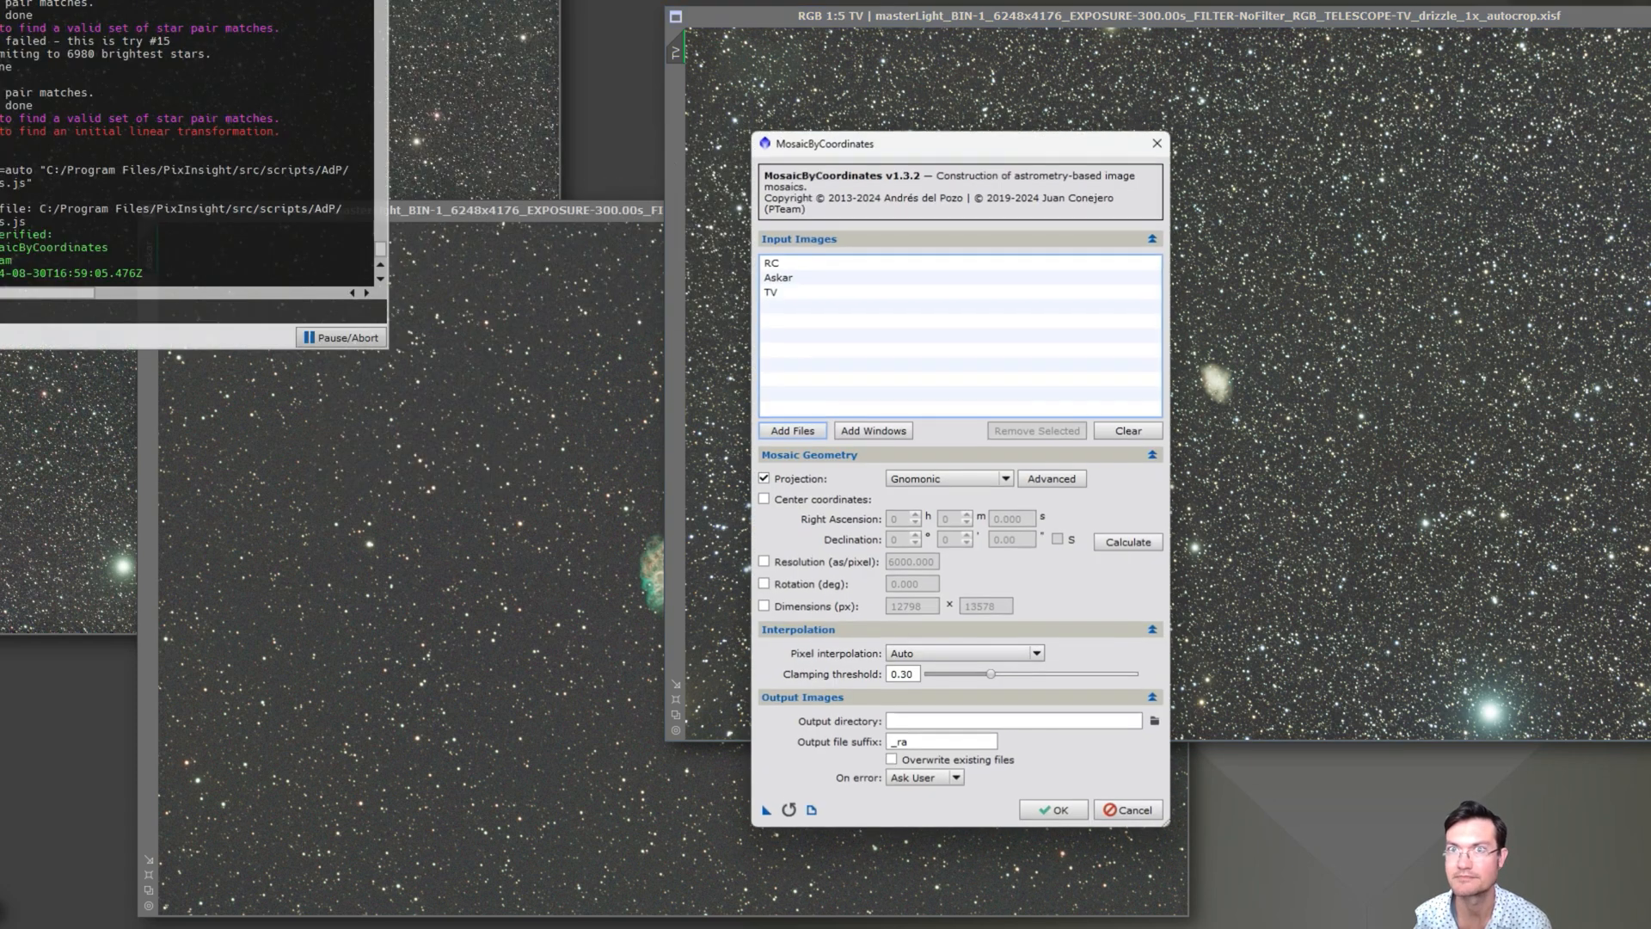
left_click_drag(830, 146, 1162, 83)
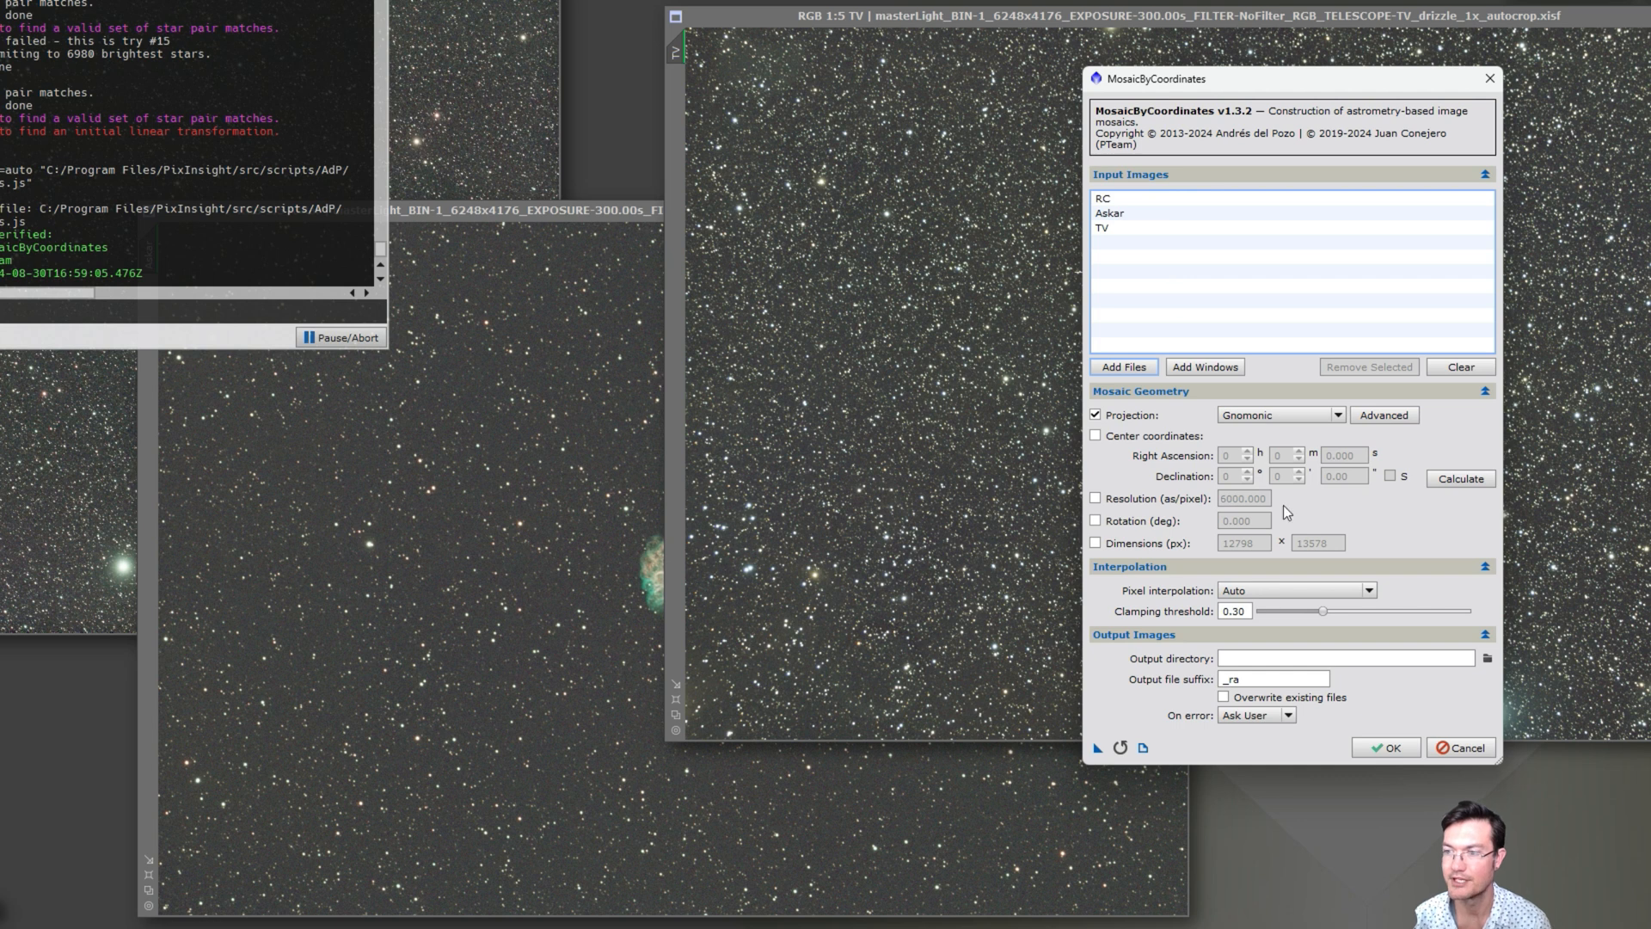
left_click(1364, 748)
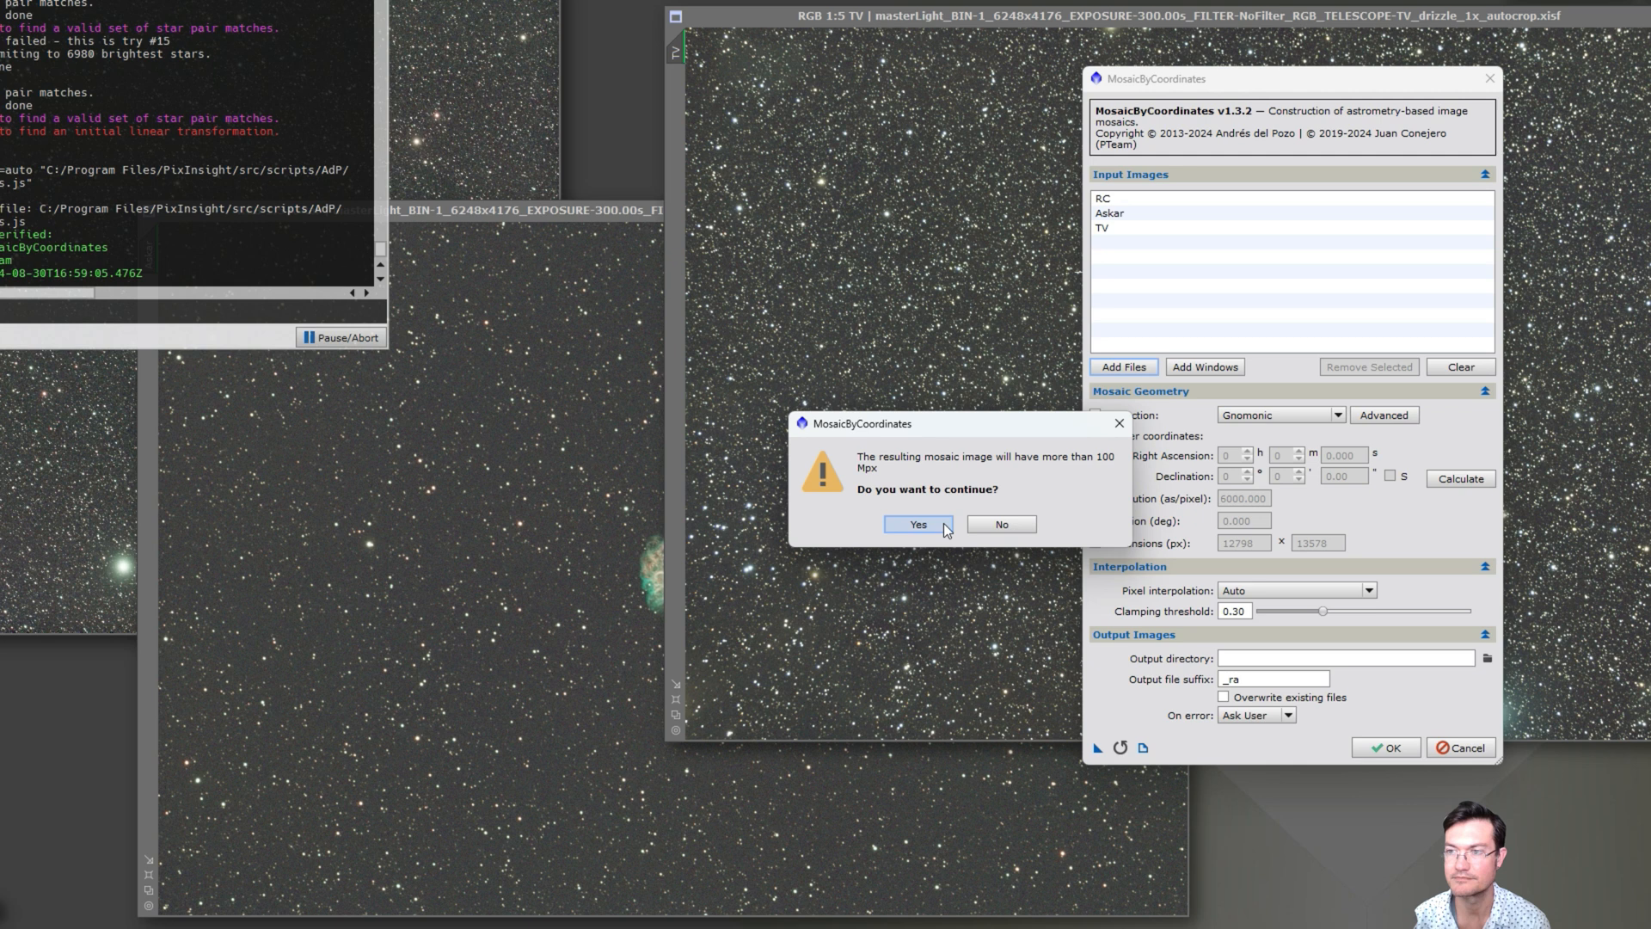
left_click(918, 524)
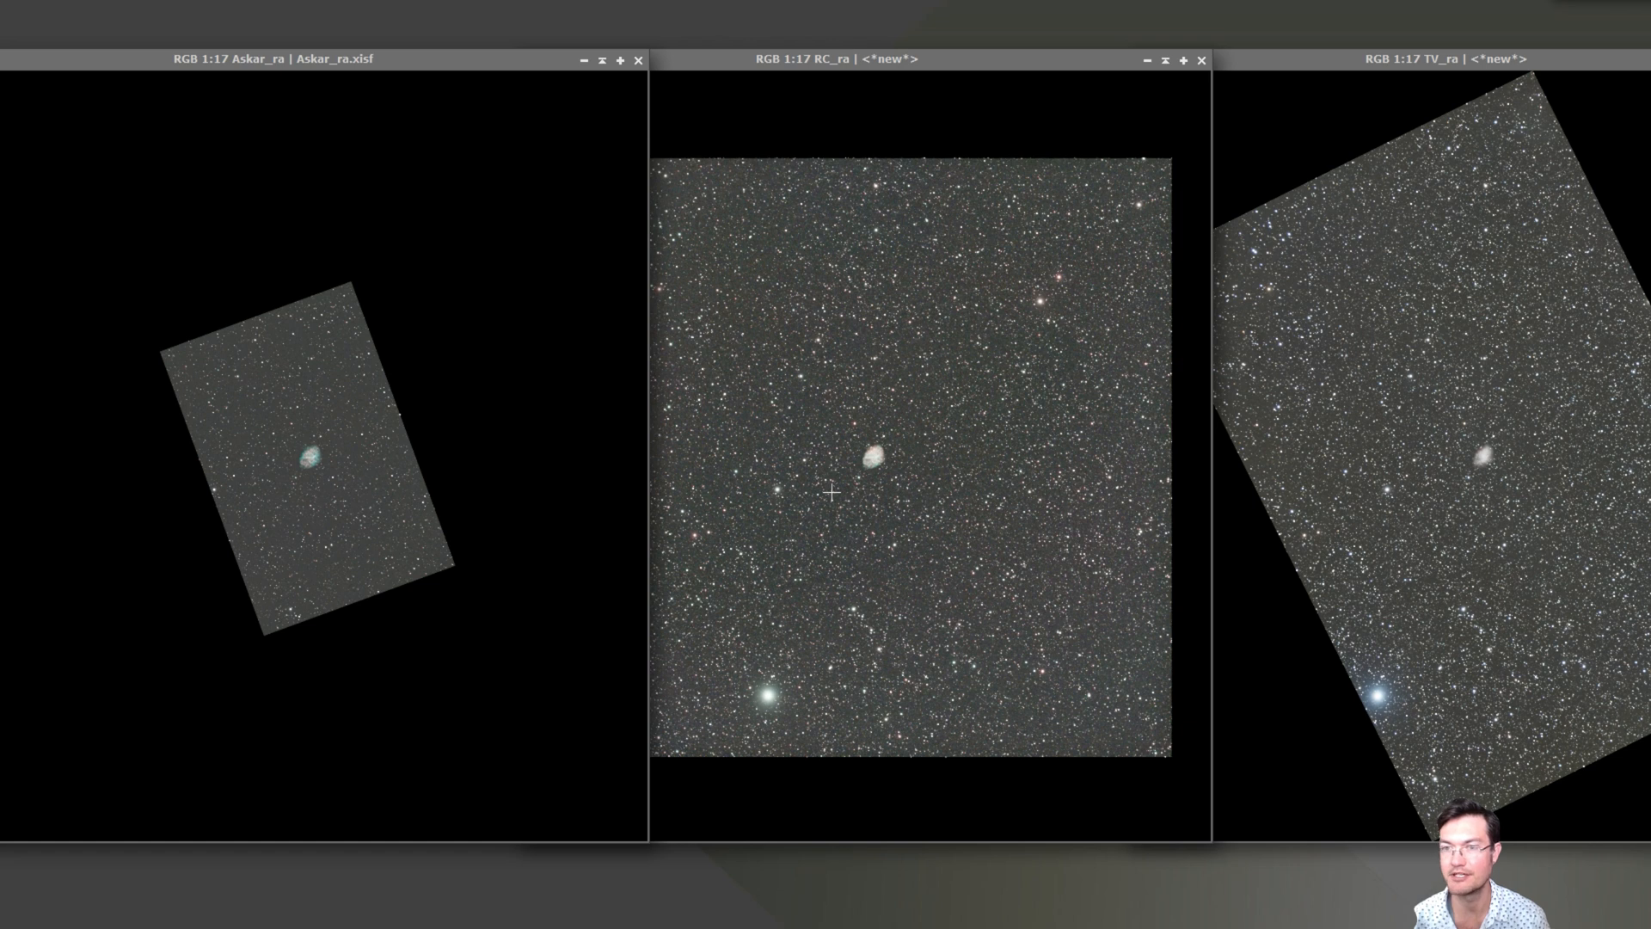
Zoom the Askar_ra image to 1:1 on the nebula
scroll(301, 454, "up", 5)
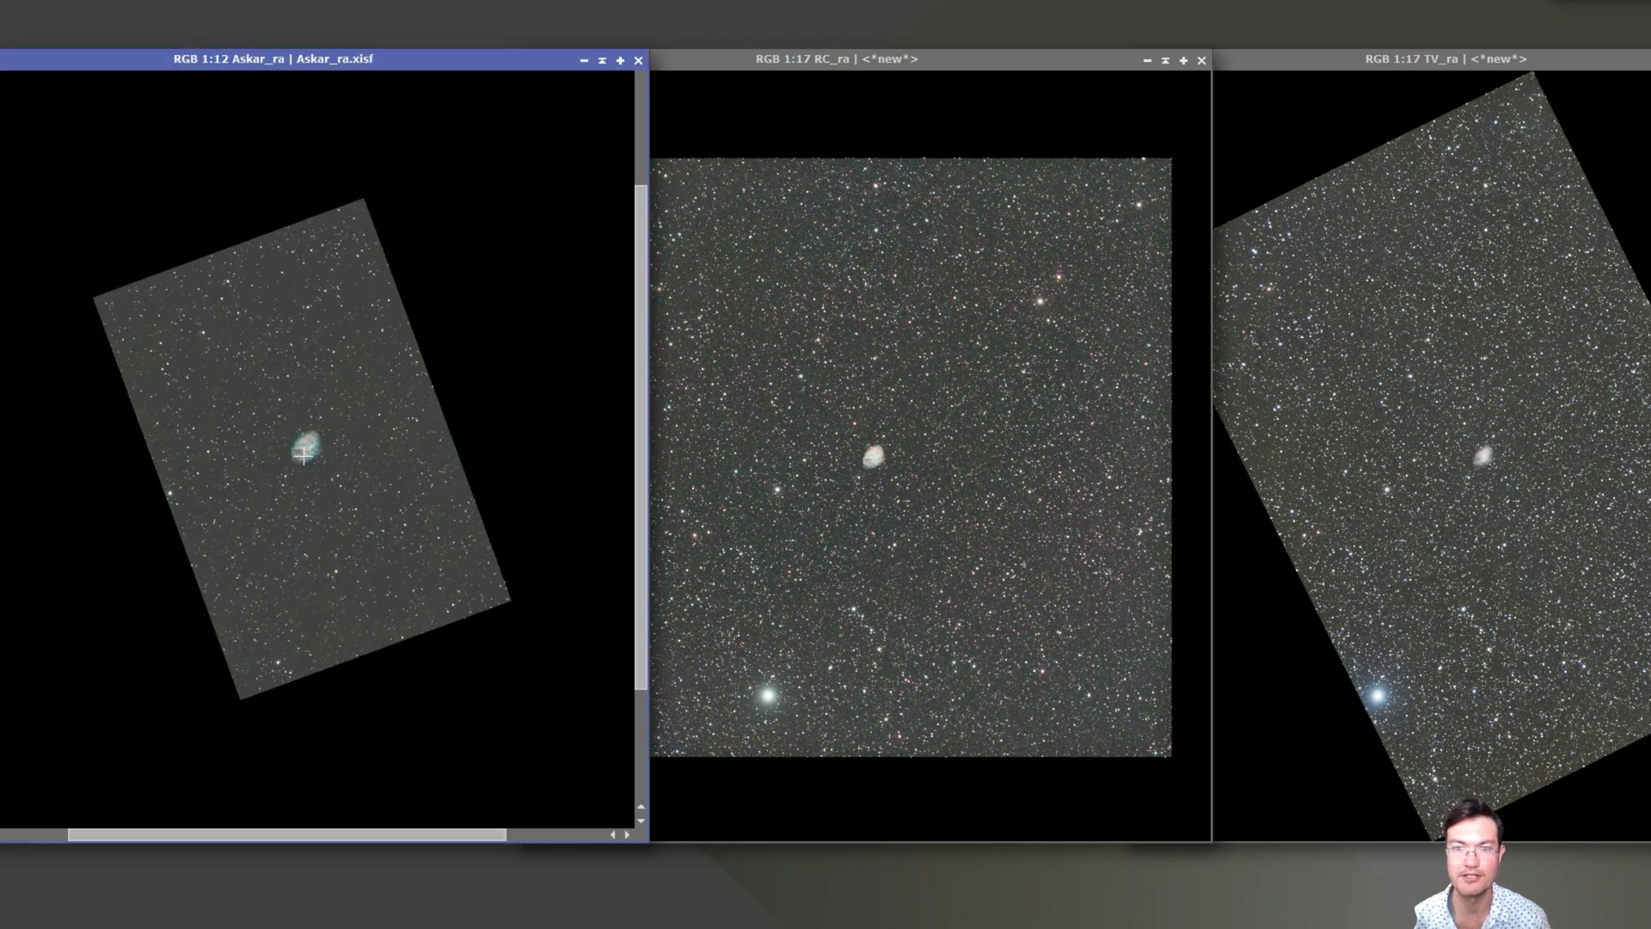
scroll(303, 455, "up", 9)
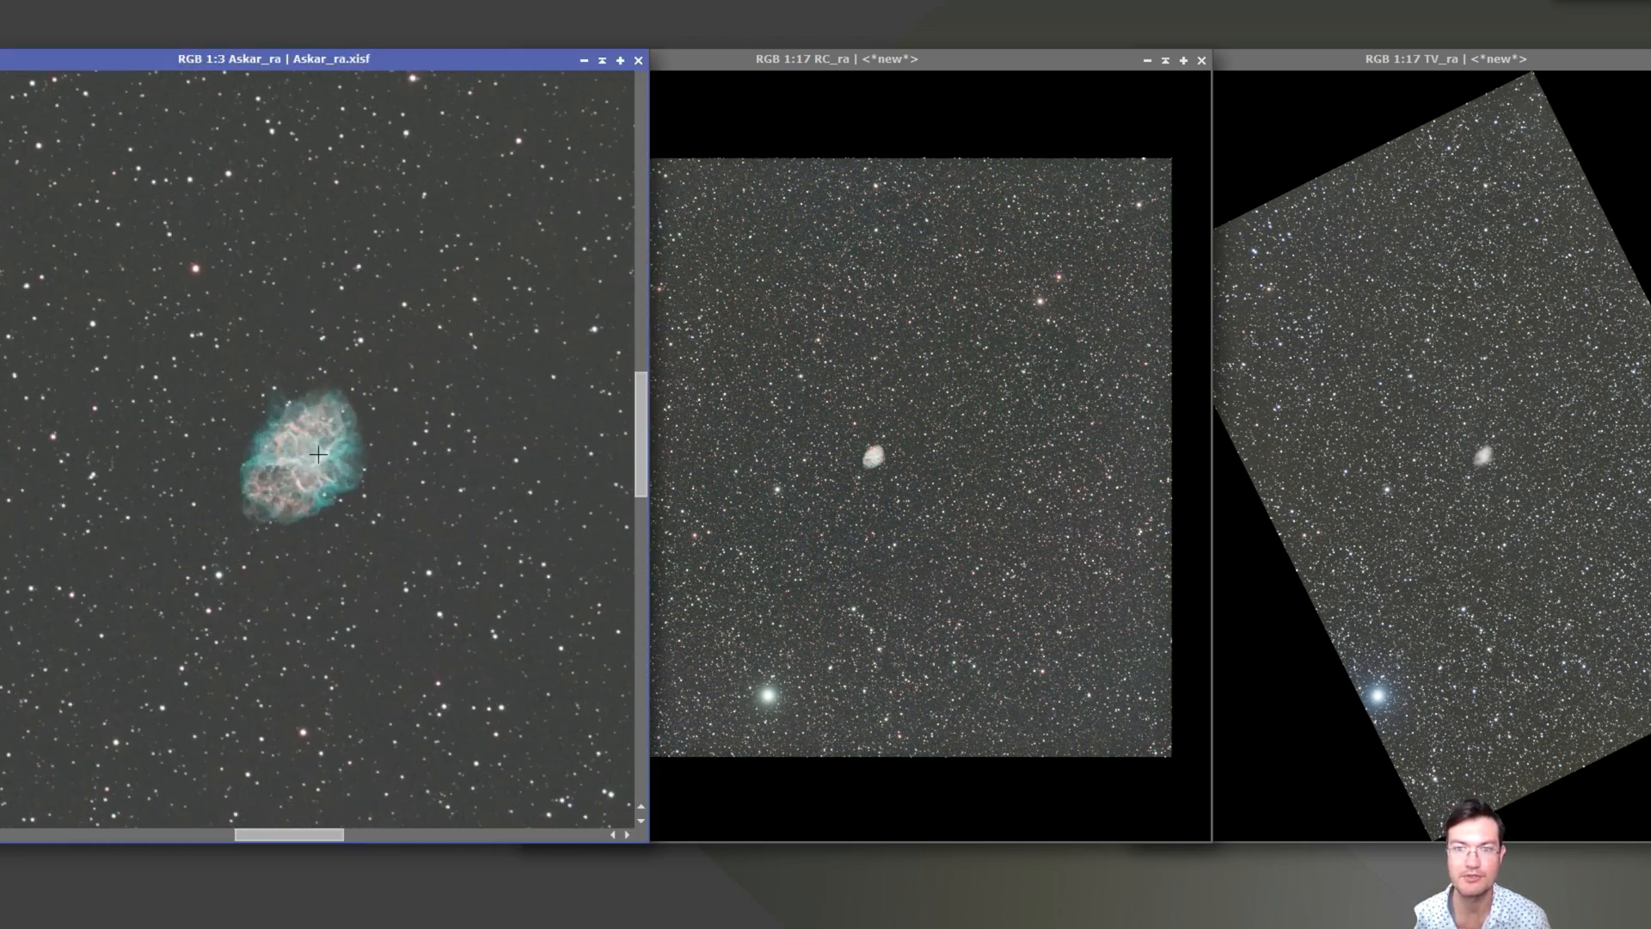
scroll(319, 454, "up", 2)
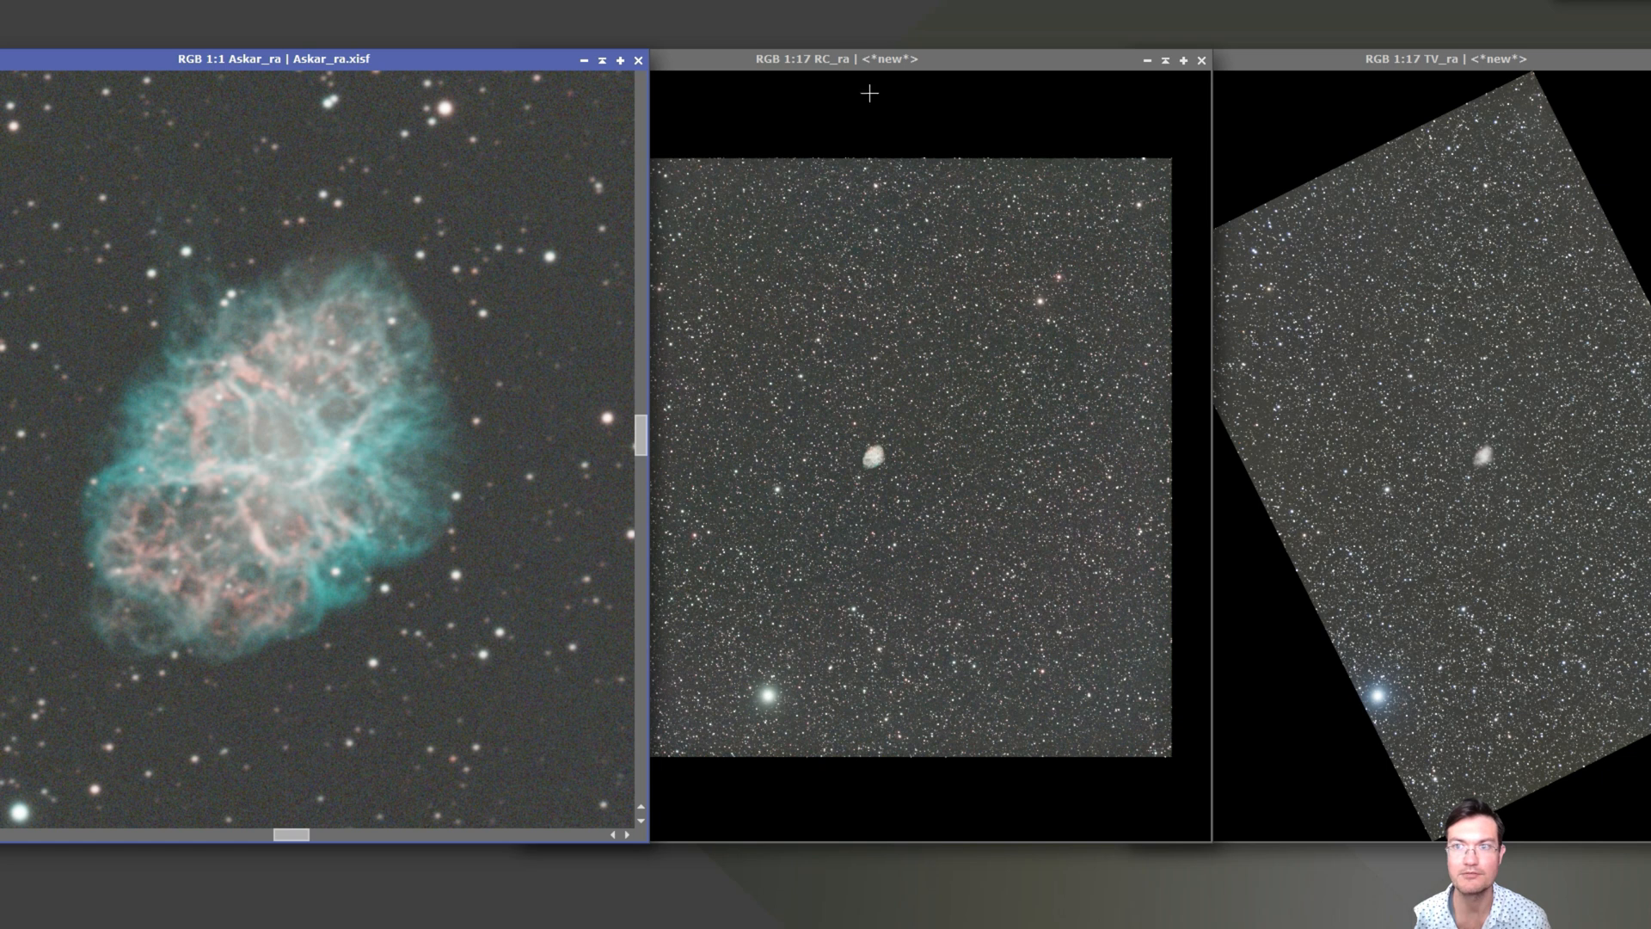
Match the zoom and position of RC_ra and TV_ra to the Askar_ra view, keeping the three nebulae visible side by side
left_click_drag(828, 63, 964, 64)
left_click_drag(1, 104, 663, 112)
left_click_drag(900, 61, 671, 60)
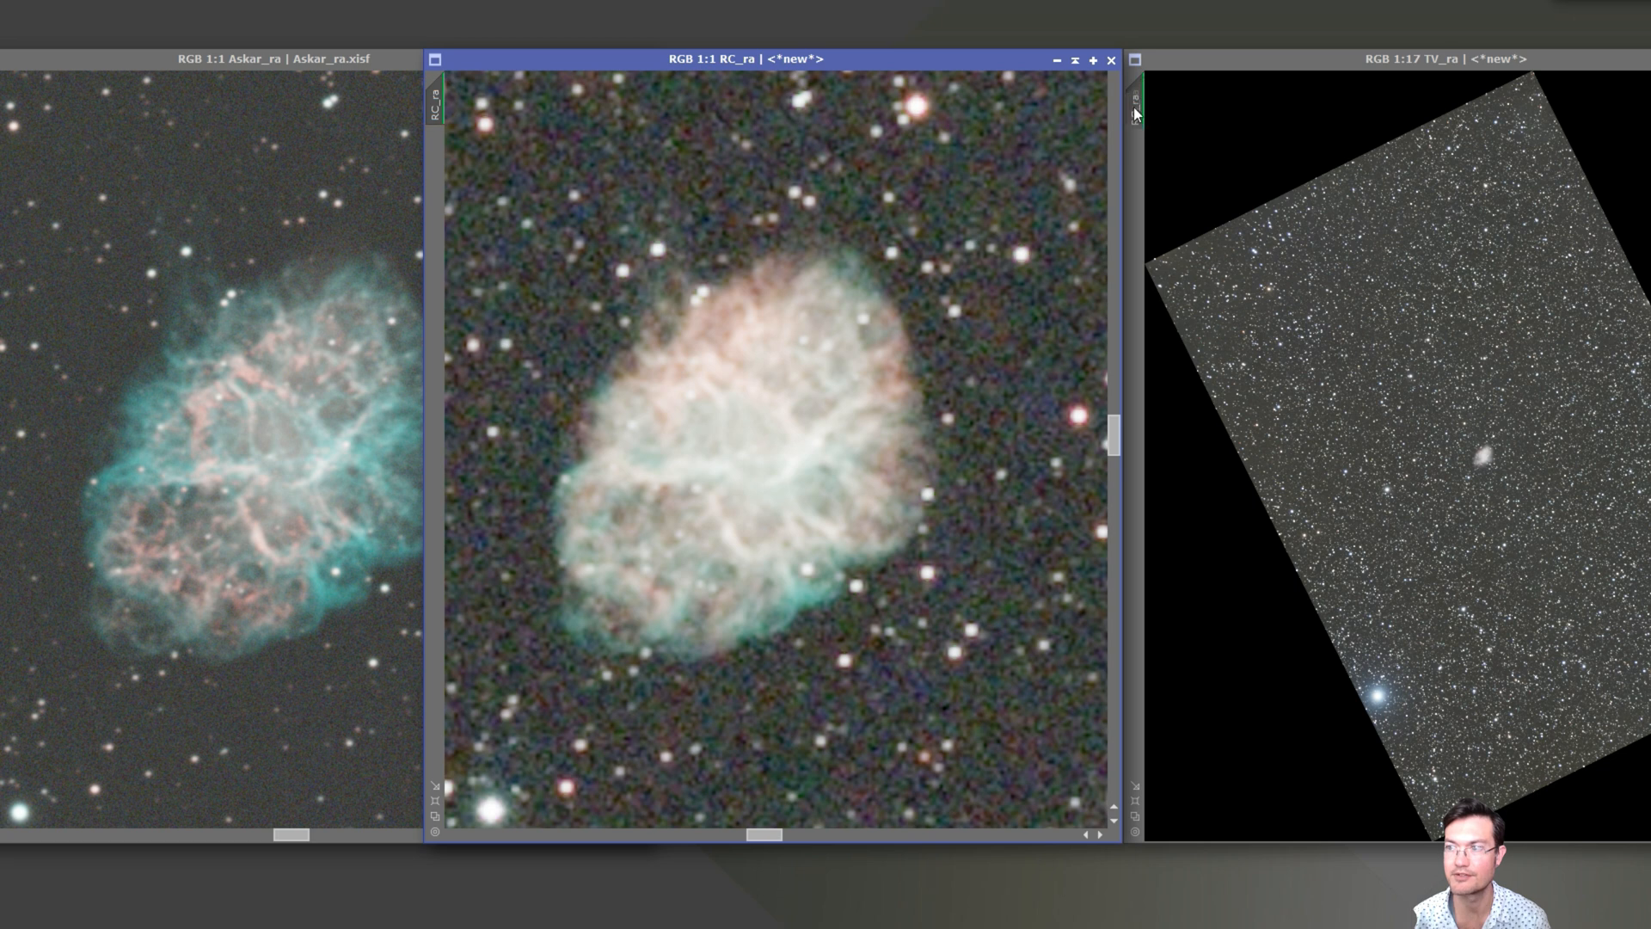
left_click_drag(1133, 109, 1135, 109)
left_click_drag(925, 60, 1049, 64)
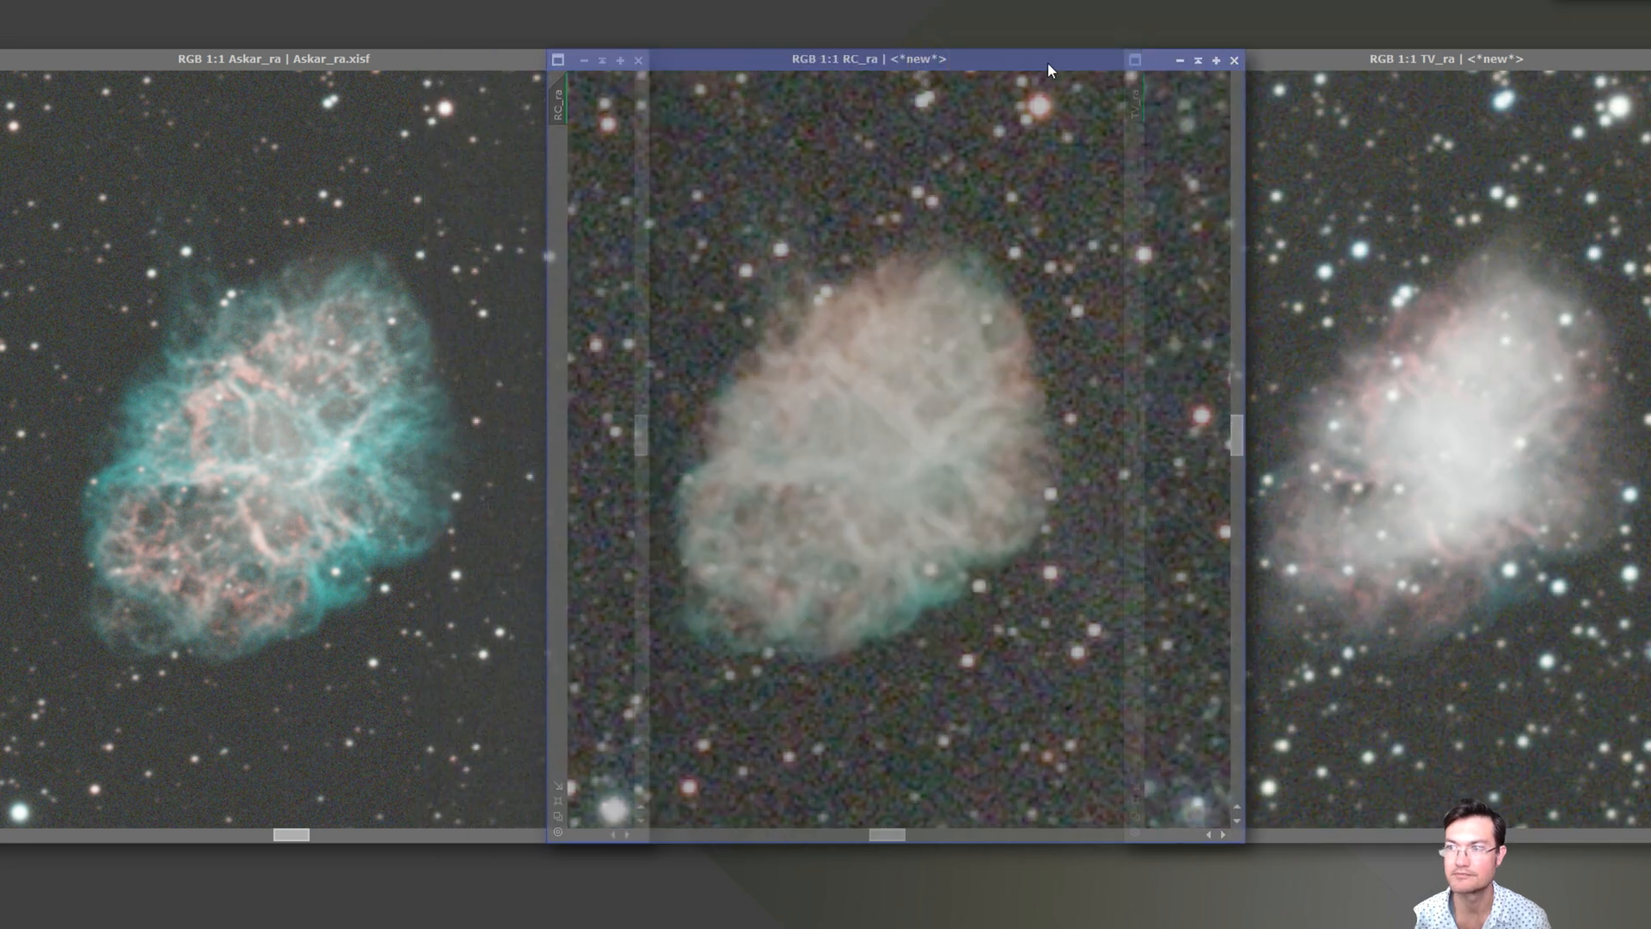
left_click(1433, 136)
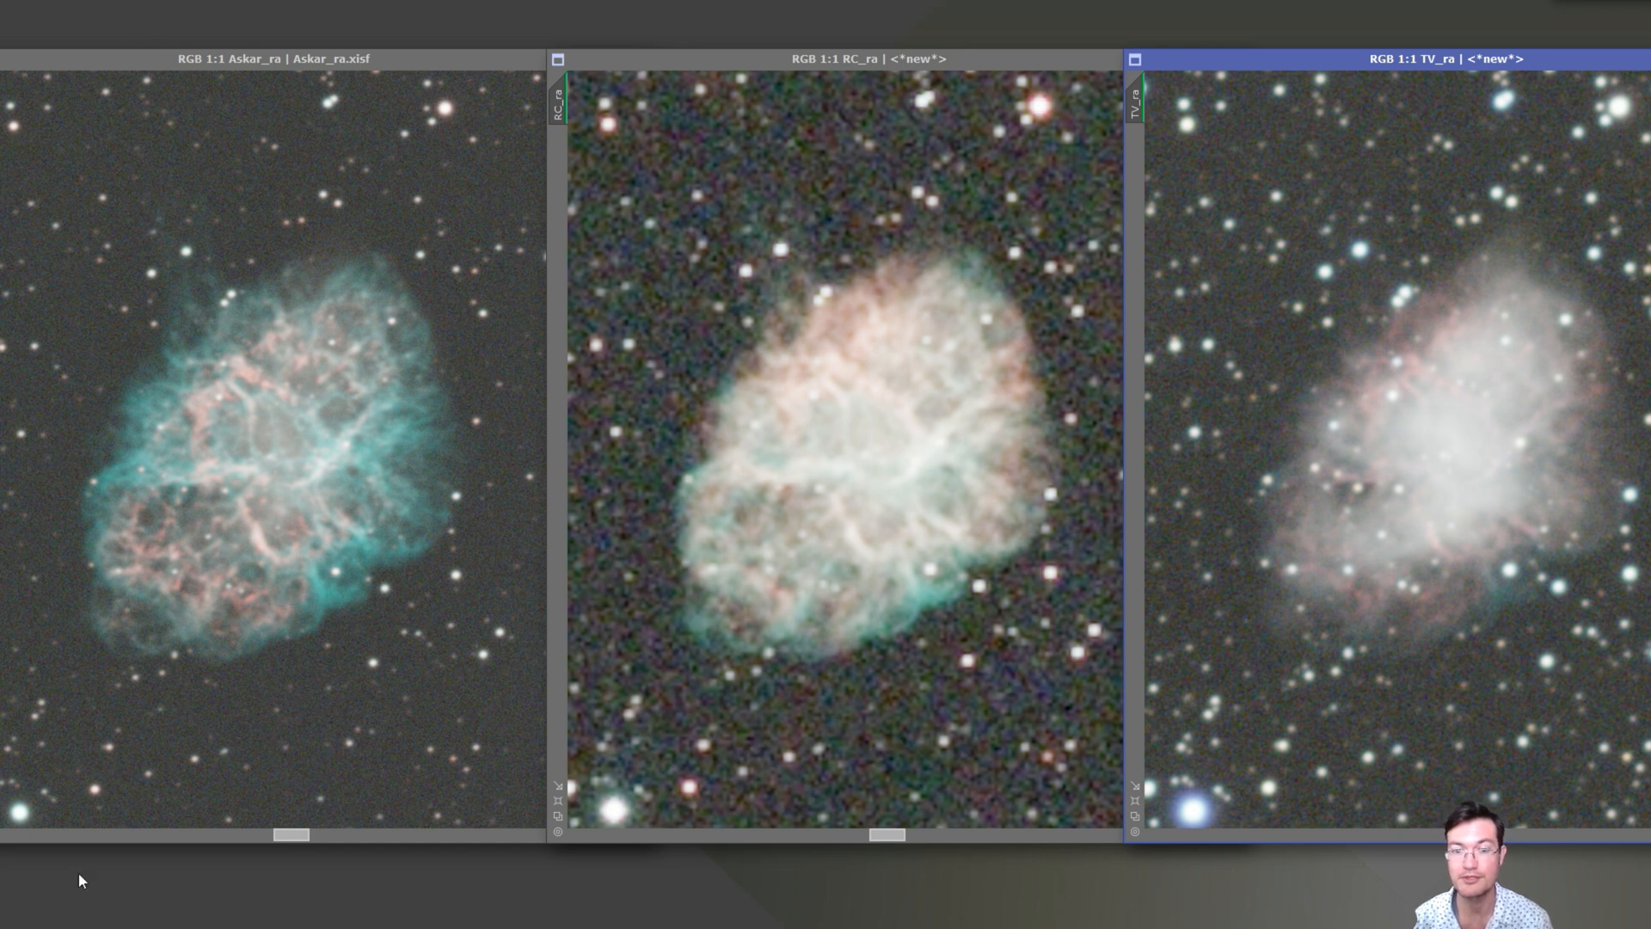
Restore the original Askar image window and place it centrally over the aligned images
double_click(8, 927)
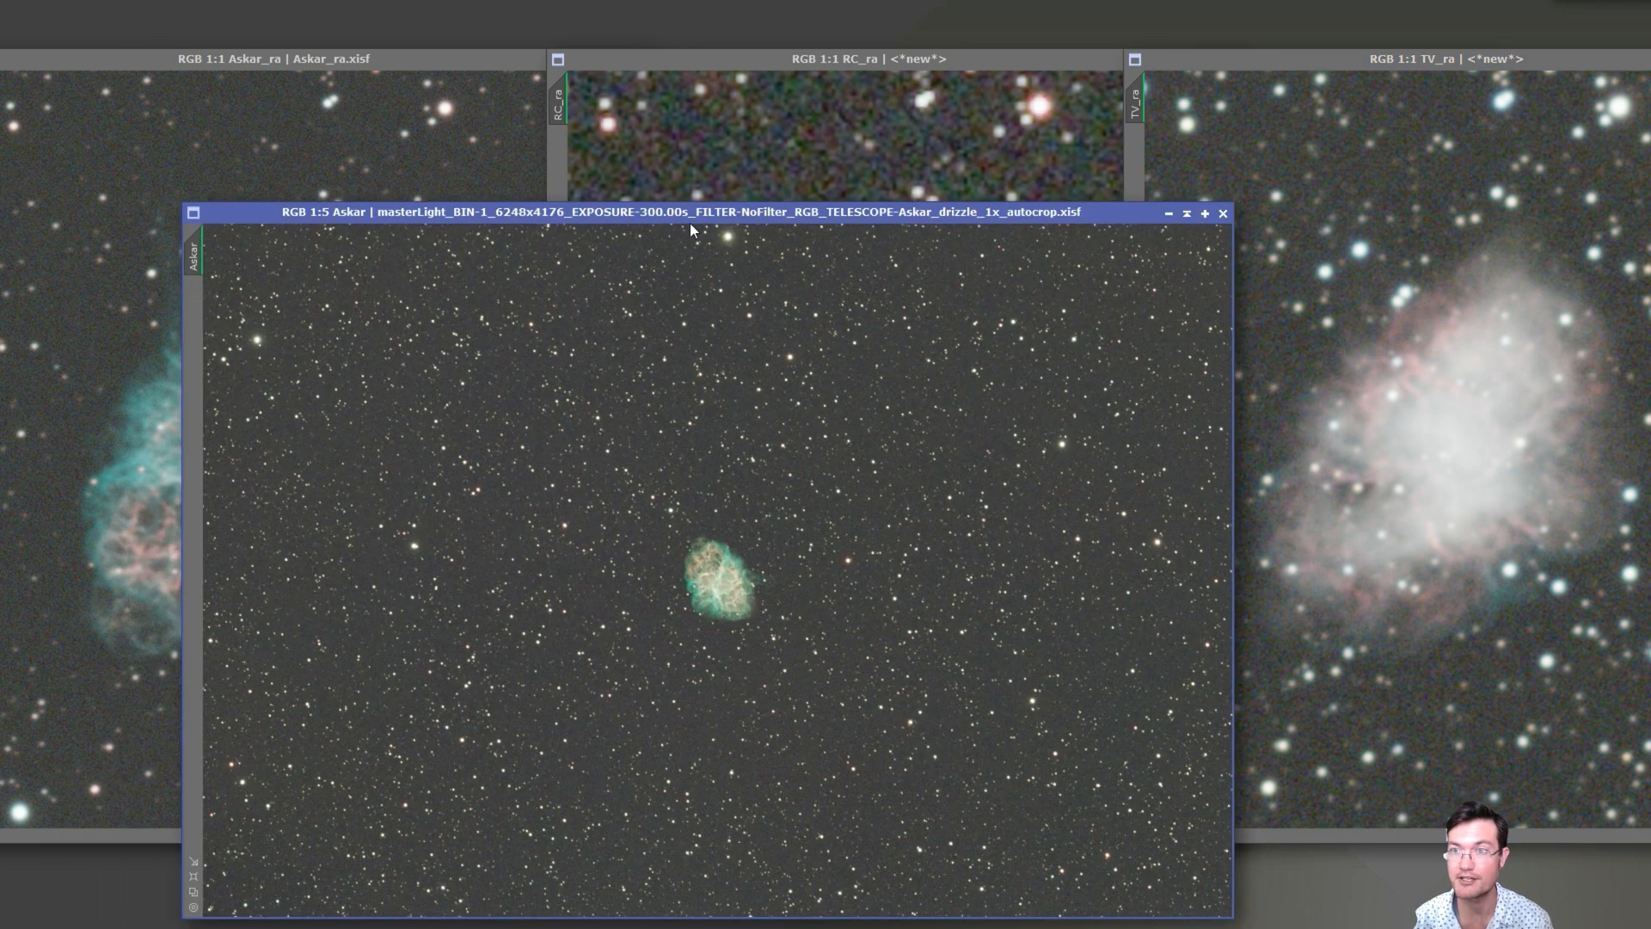
left_click_drag(699, 215, 826, 118)
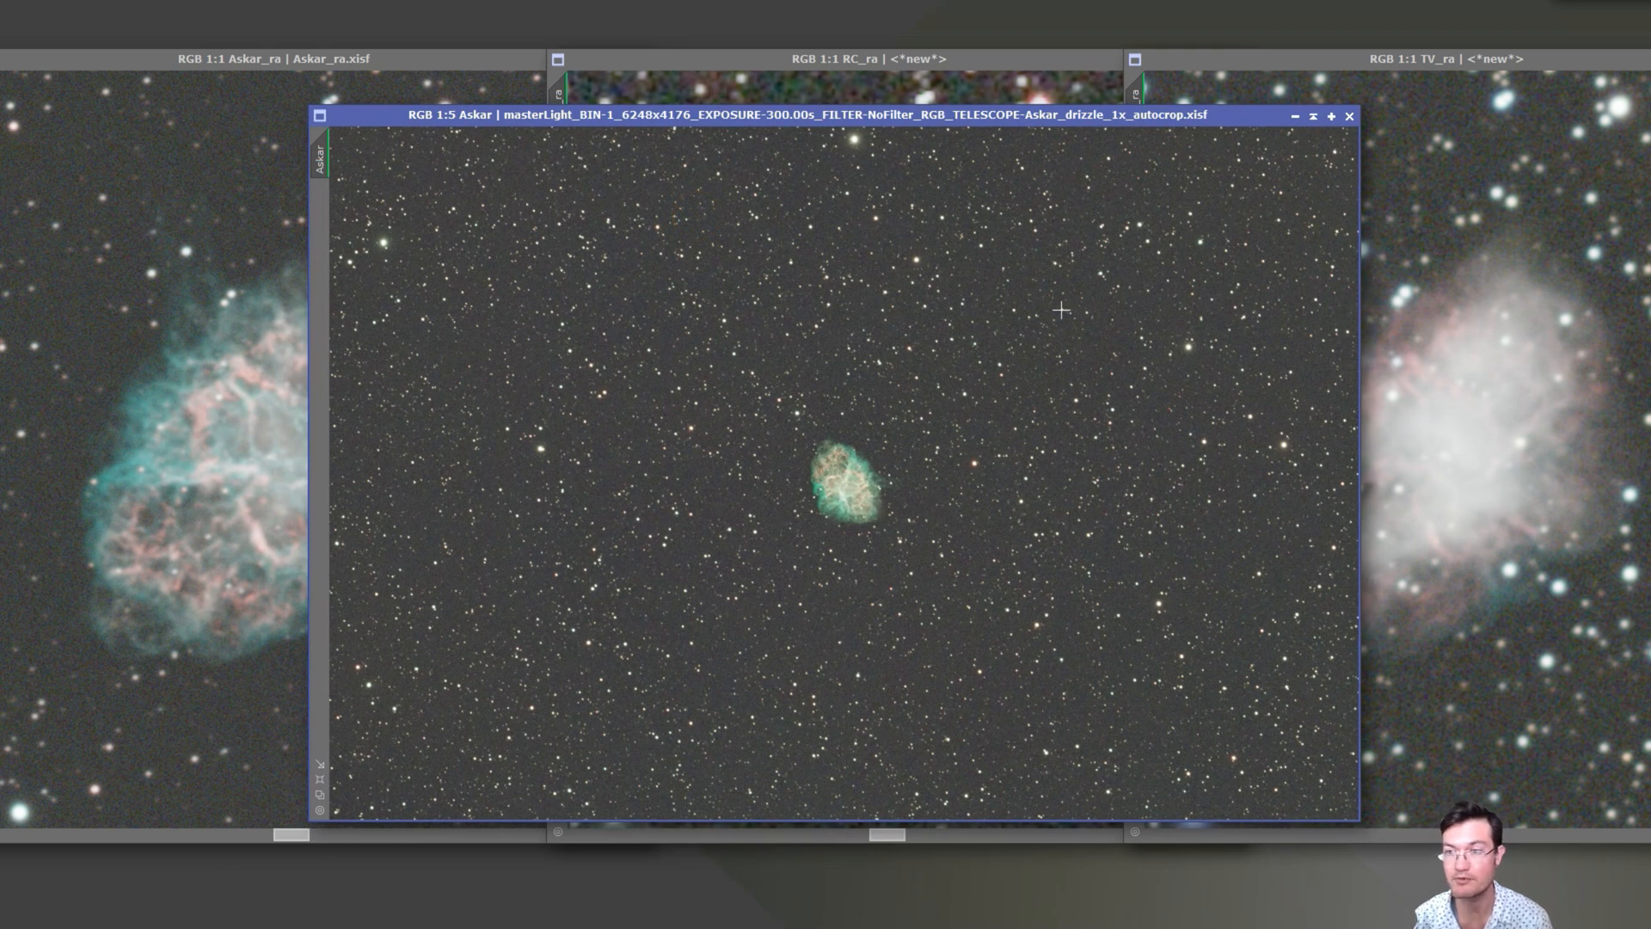
Minimize the original Askar image and zoom out Askar_ra, RC_ra and TV_ra to examine the extent of each telescope's field
left_click(1296, 118)
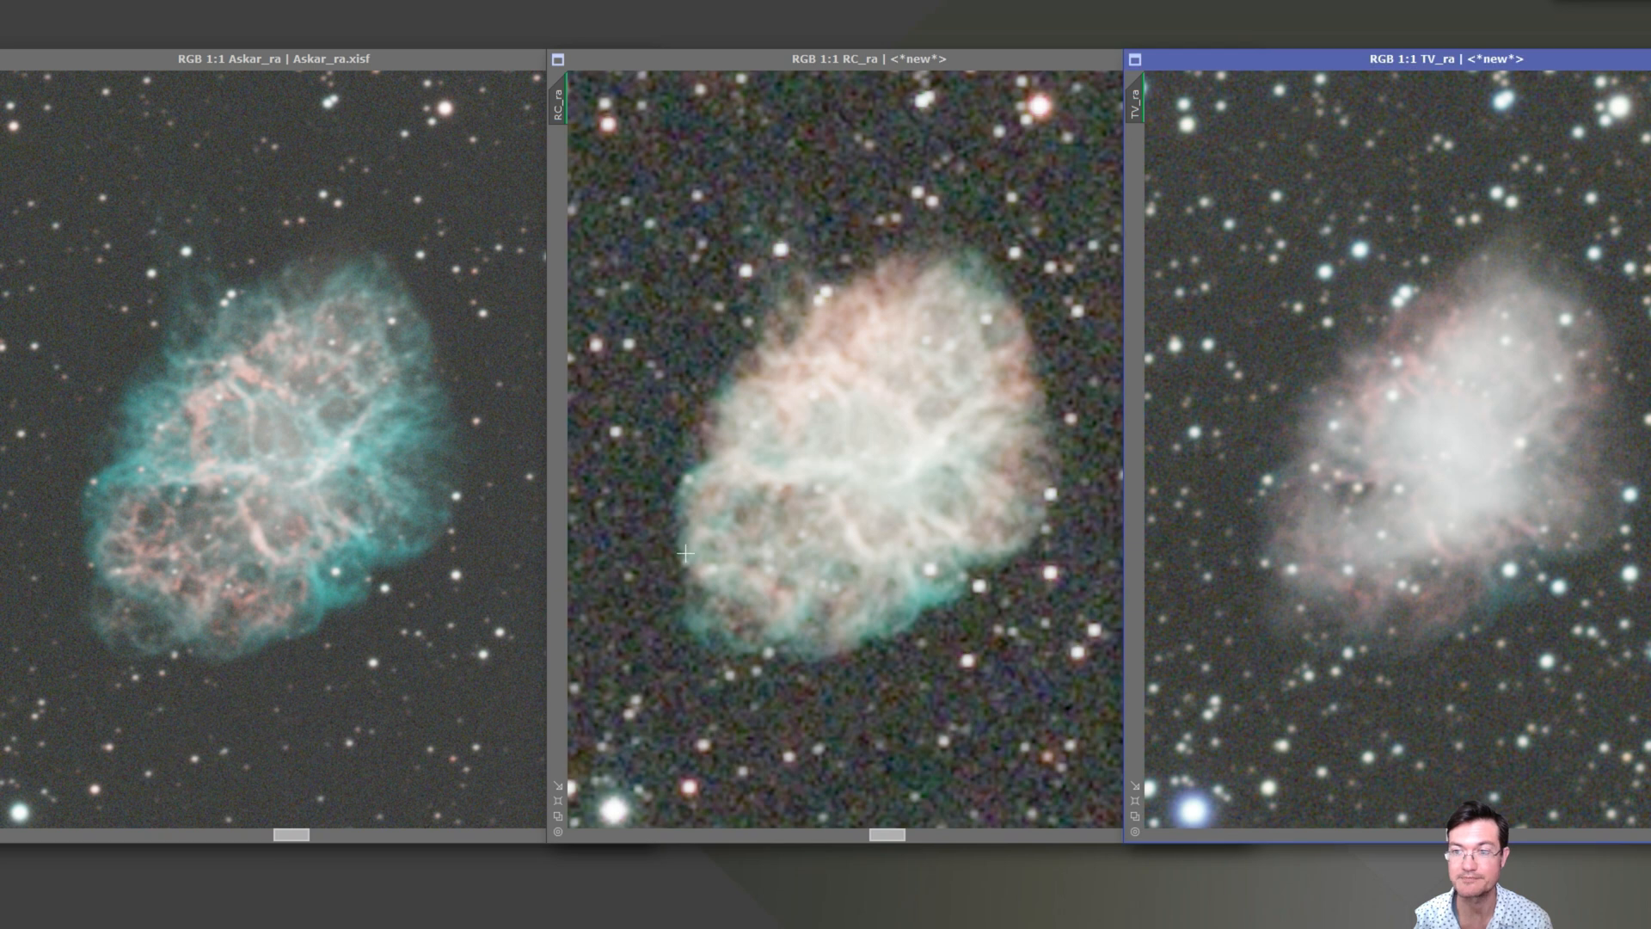
left_click(352, 505)
scroll(353, 506, "down", 7)
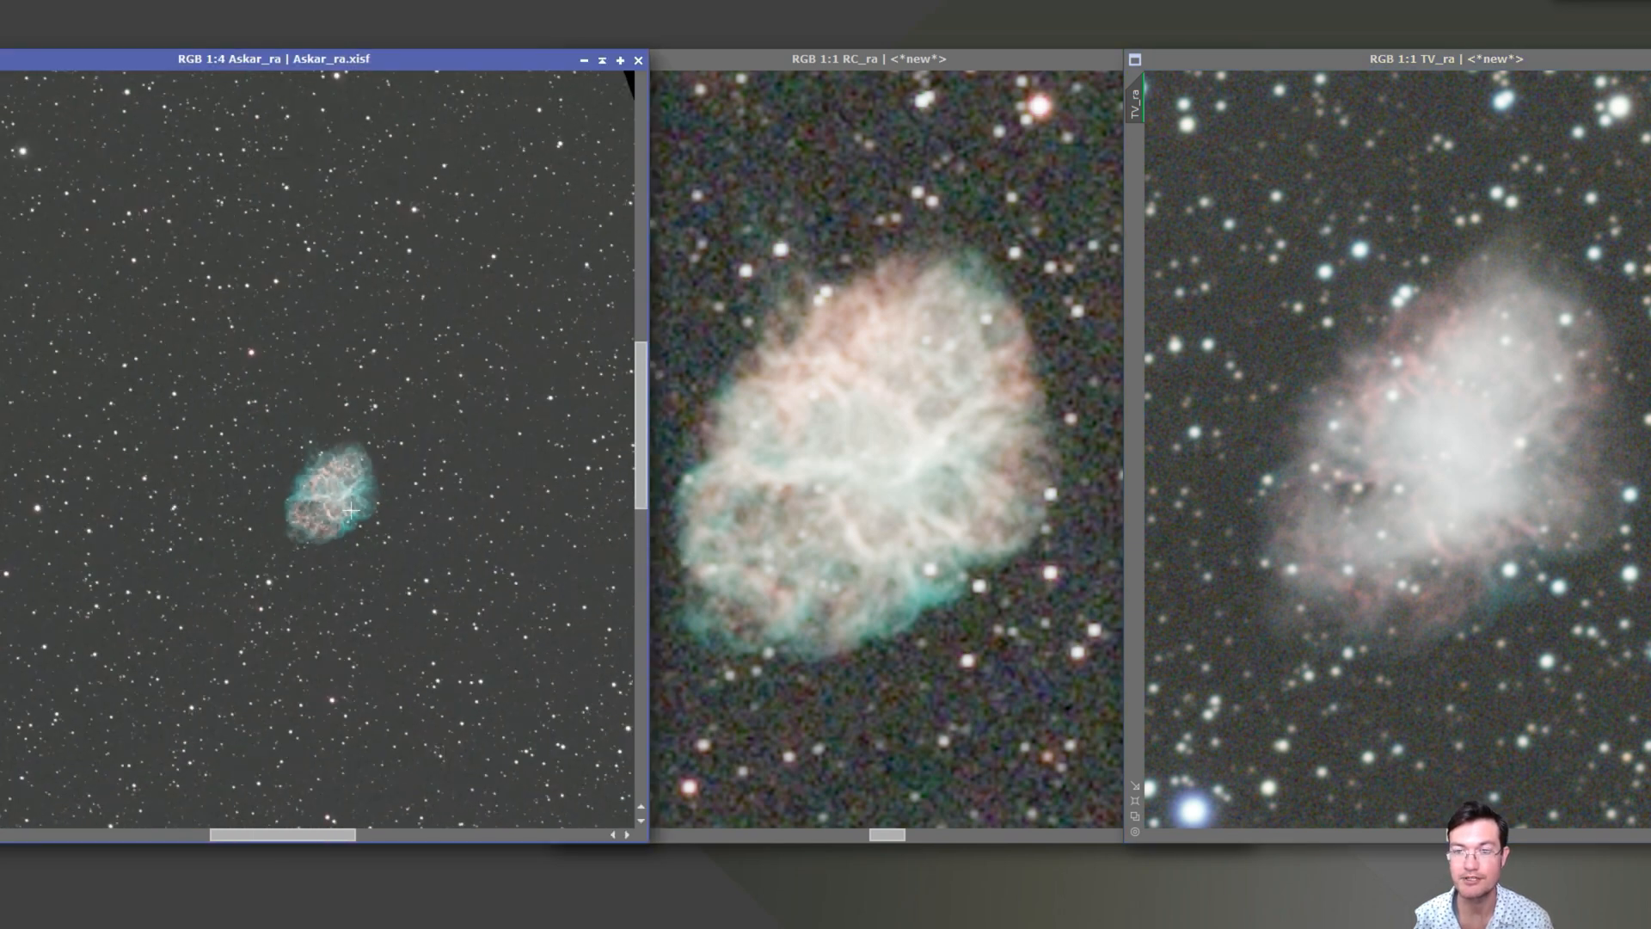
scroll(353, 510, "down", 3)
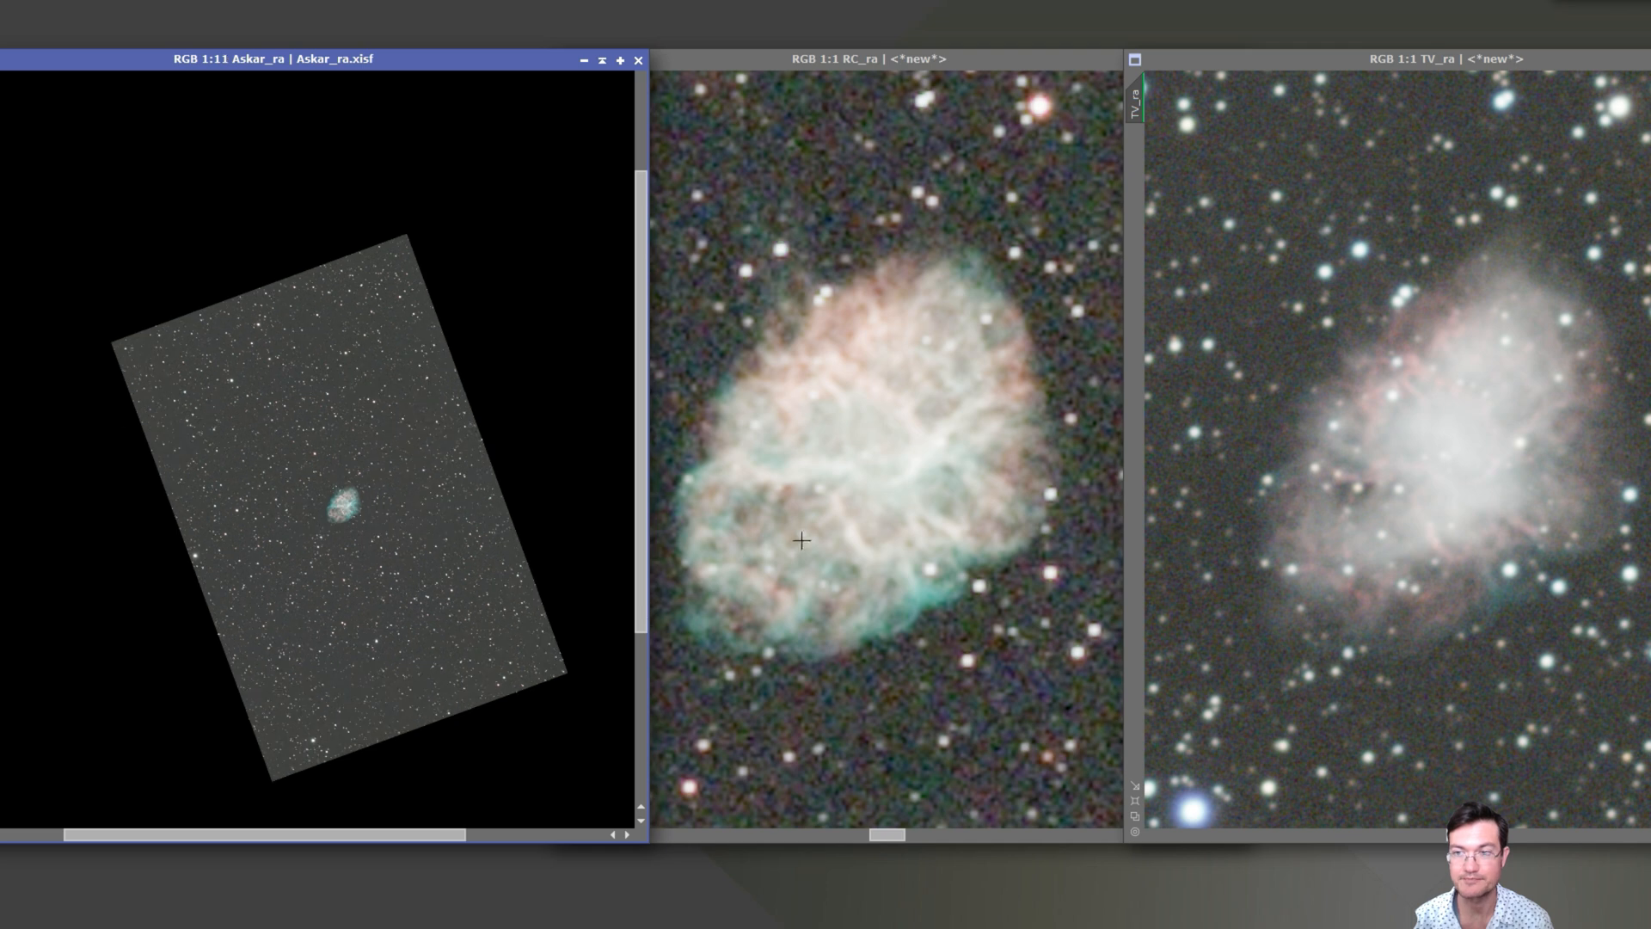
left_click(889, 545)
scroll(889, 545, "down", 8)
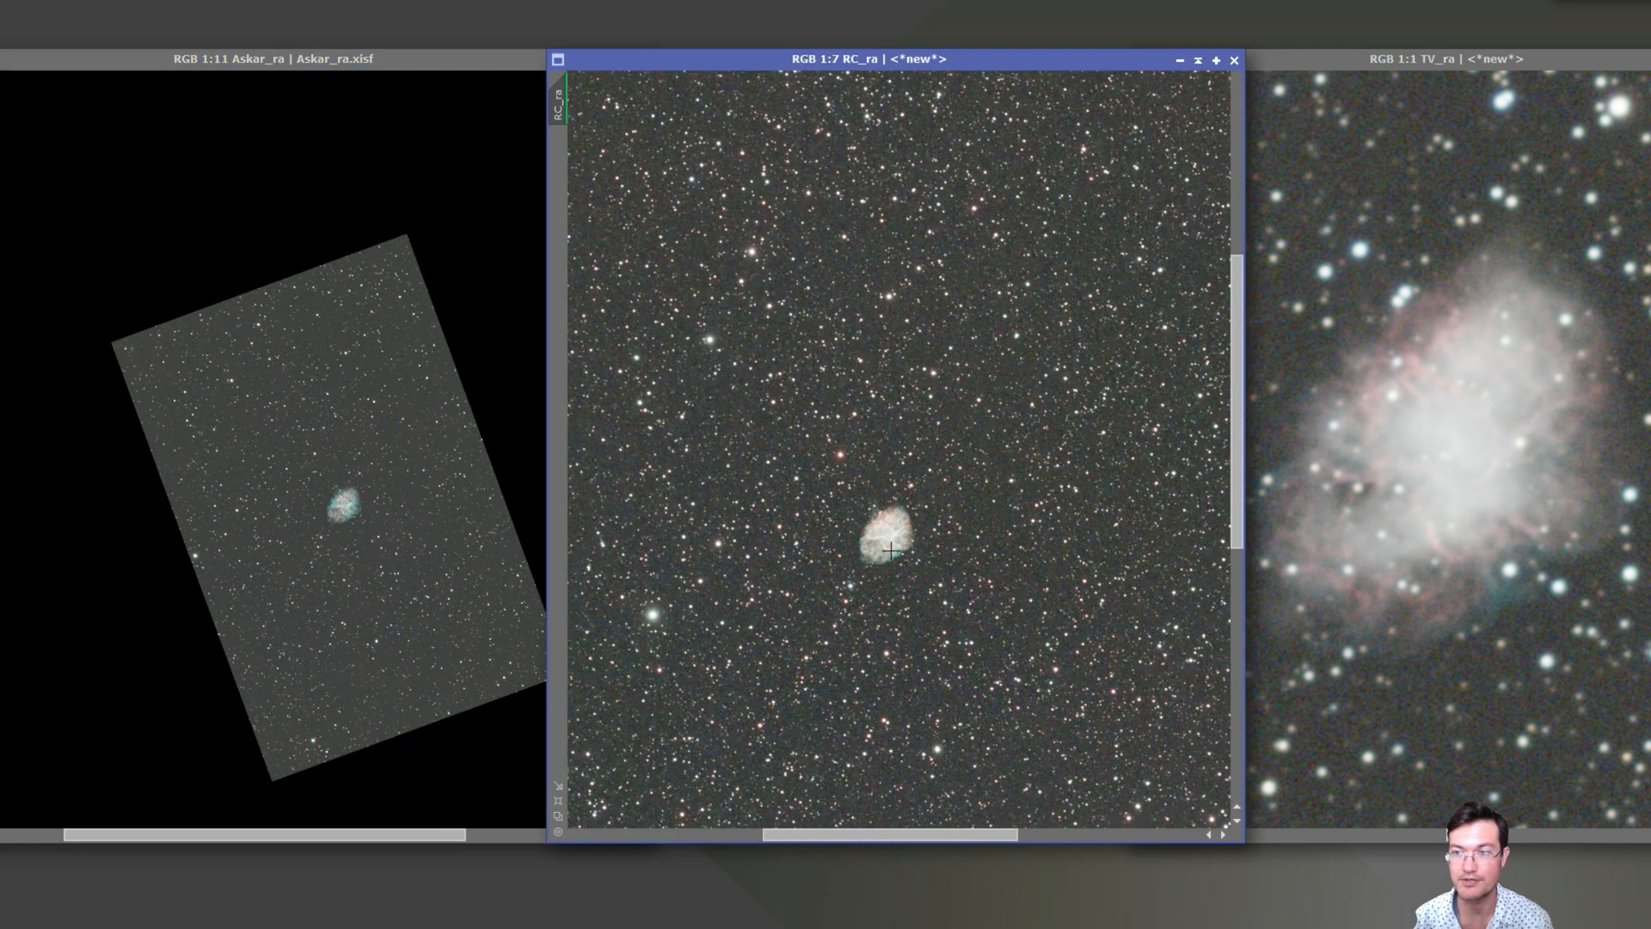
left_click(1539, 550)
scroll(1540, 550, "down", 7)
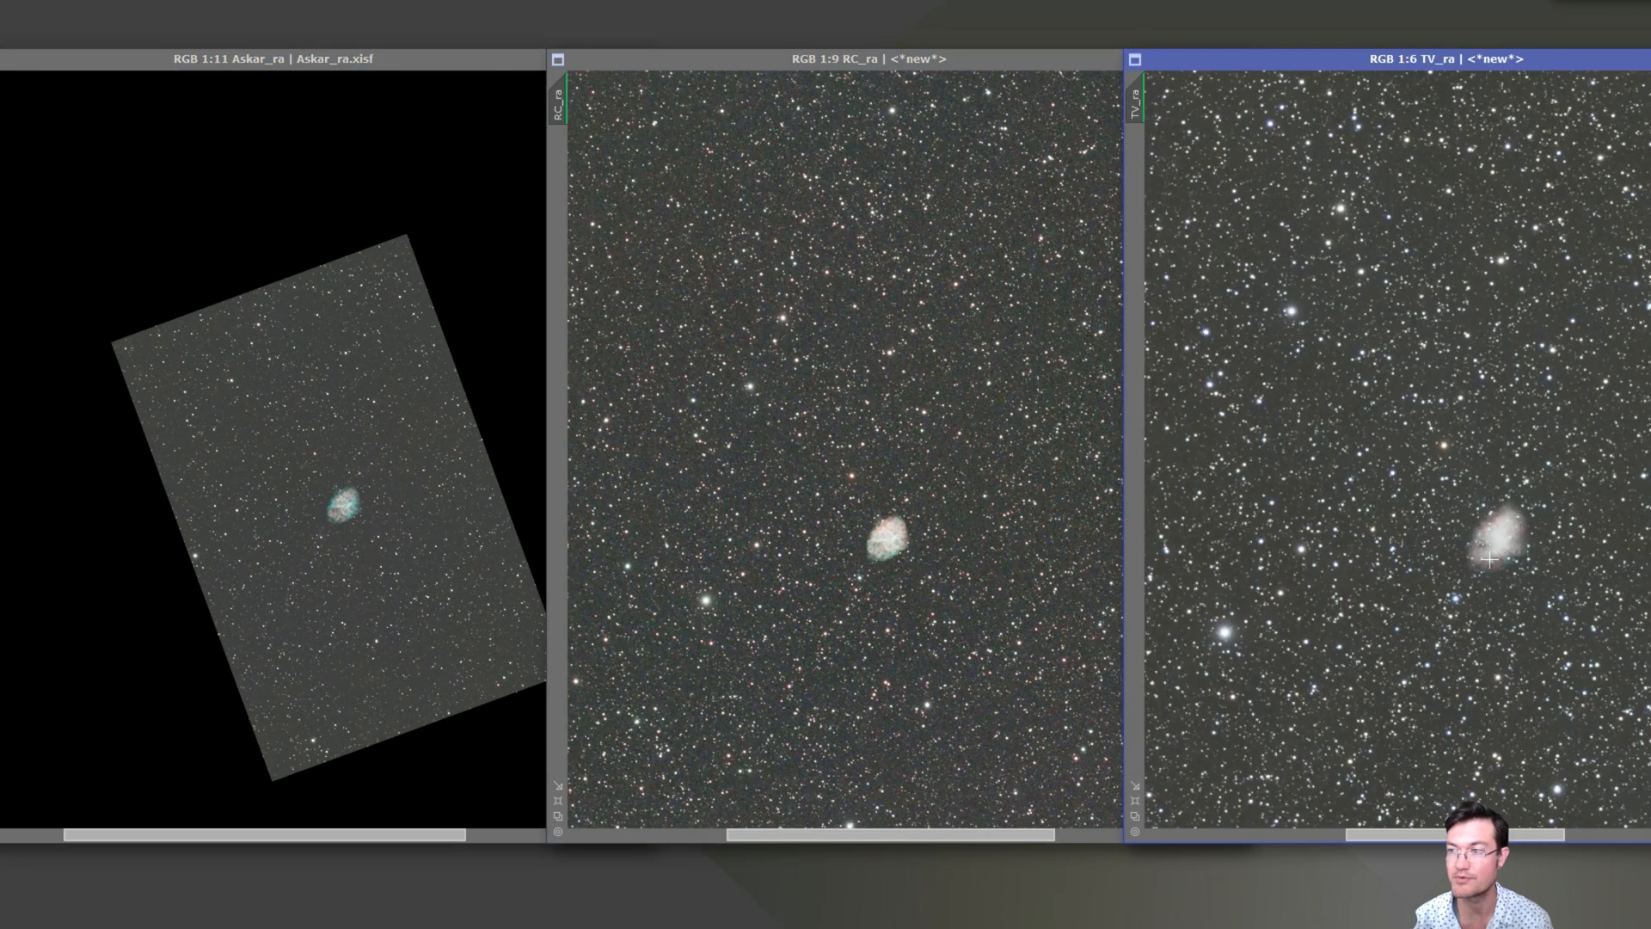
scroll(1490, 559, "down", 3)
scroll(1490, 558, "down", 2)
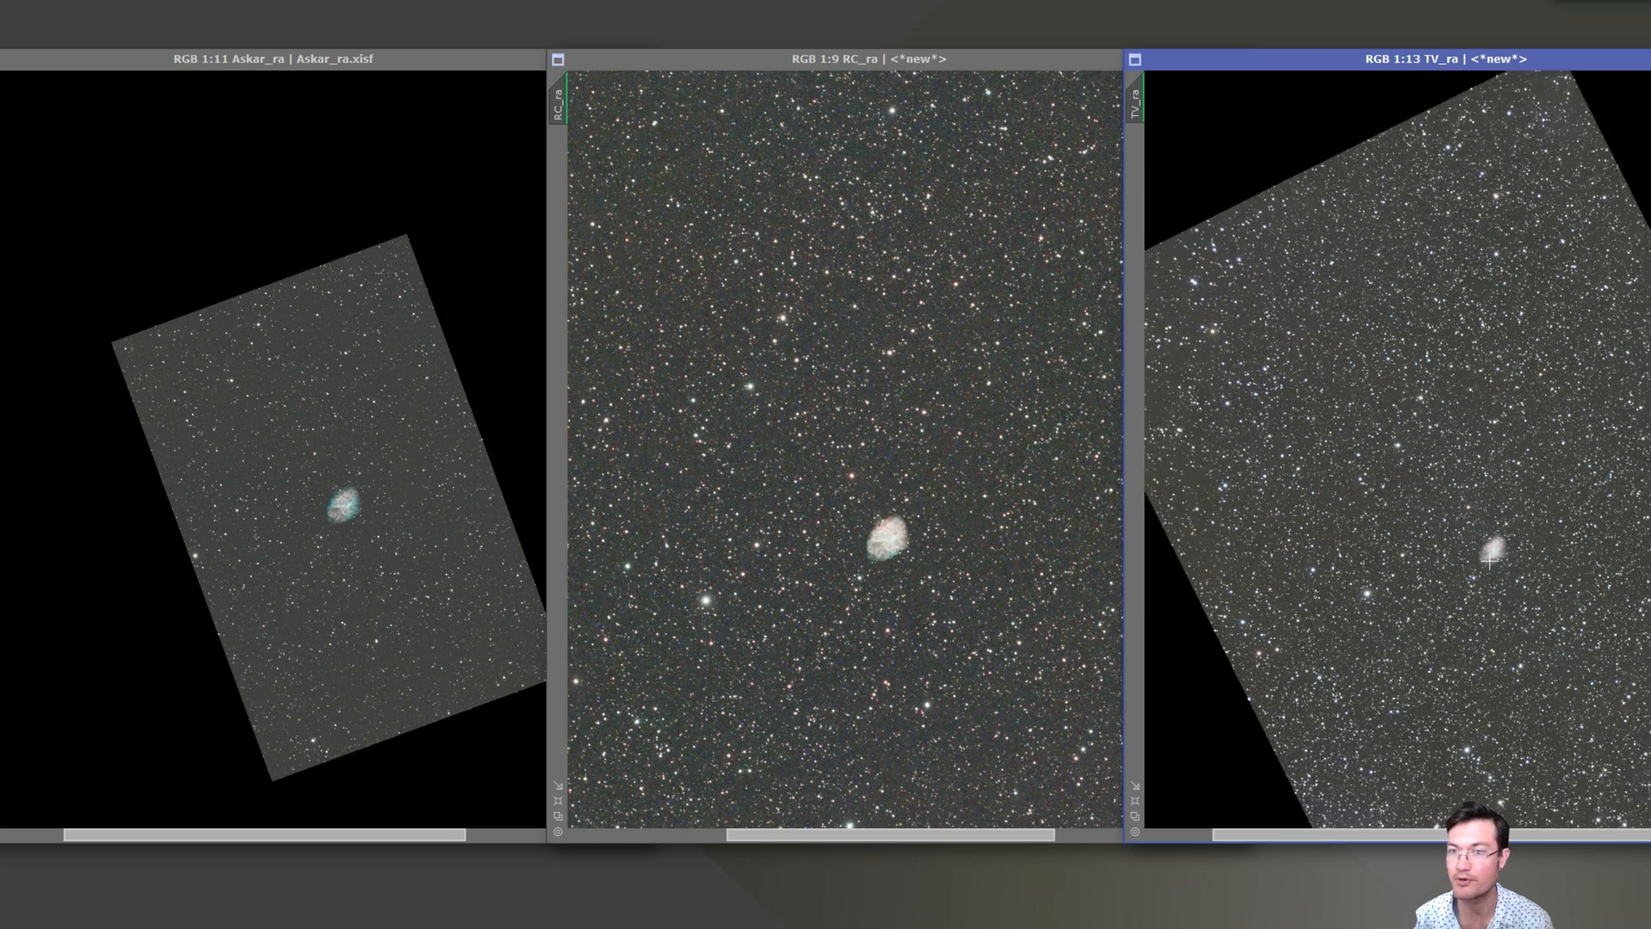
Draw a DynamicCrop region over the tilted Askar_ra frame, rotated about 20.29° to follow its edges
left_click(297, 477)
scroll(298, 480, "up", 2)
scroll(298, 479, "up", 6)
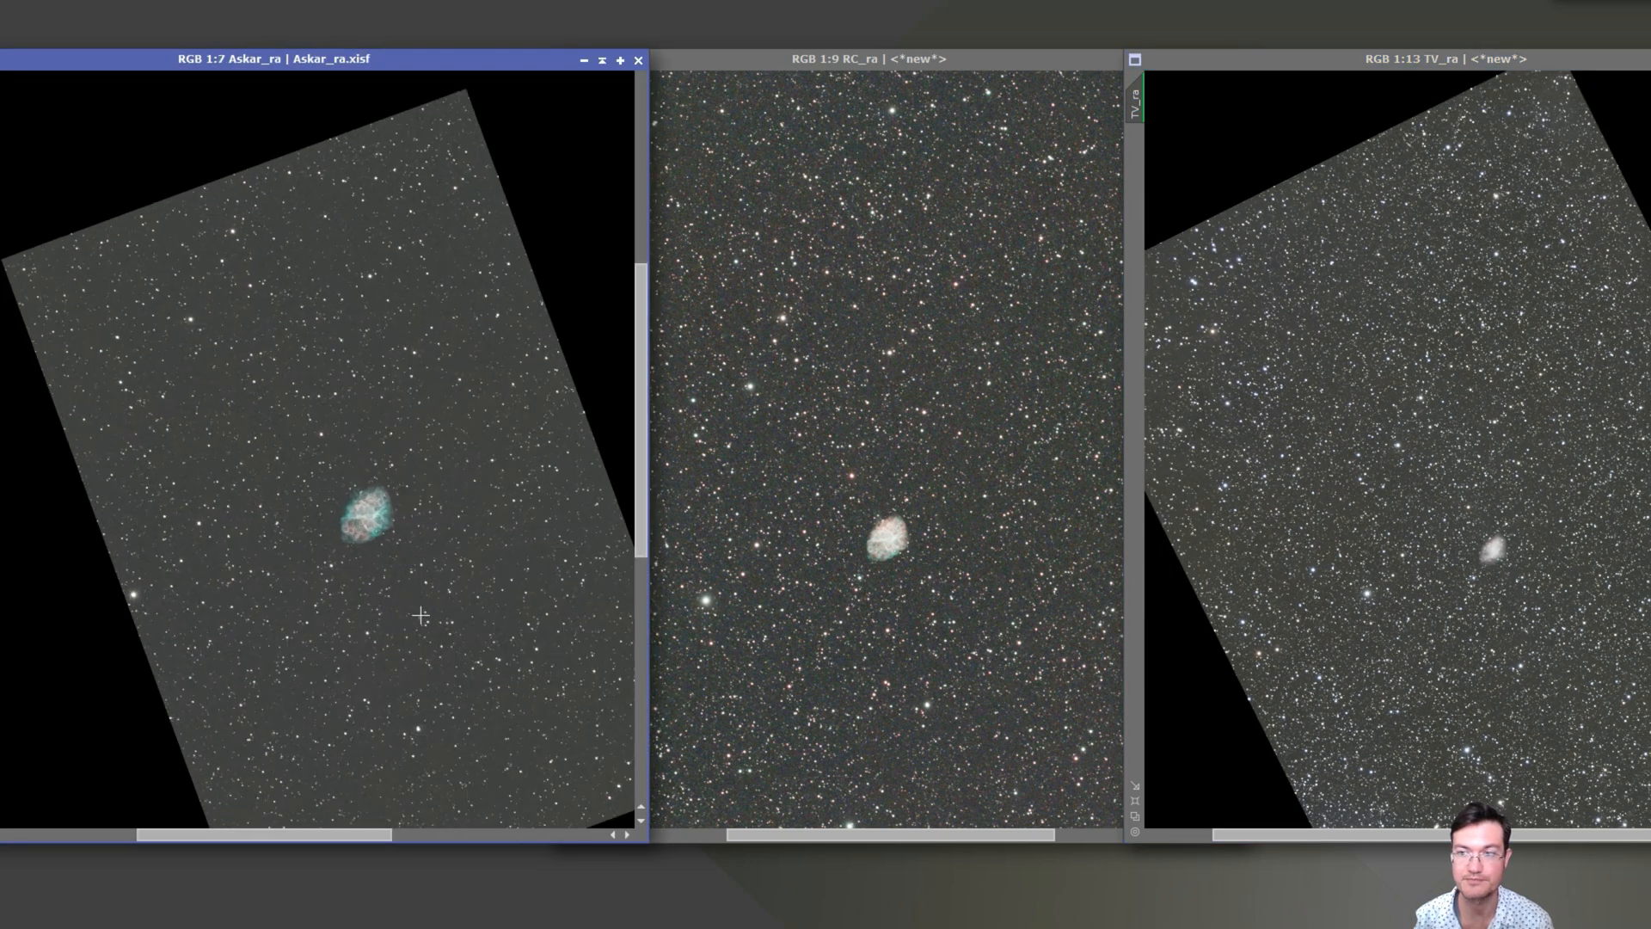
scroll(644, 420, "down", 4)
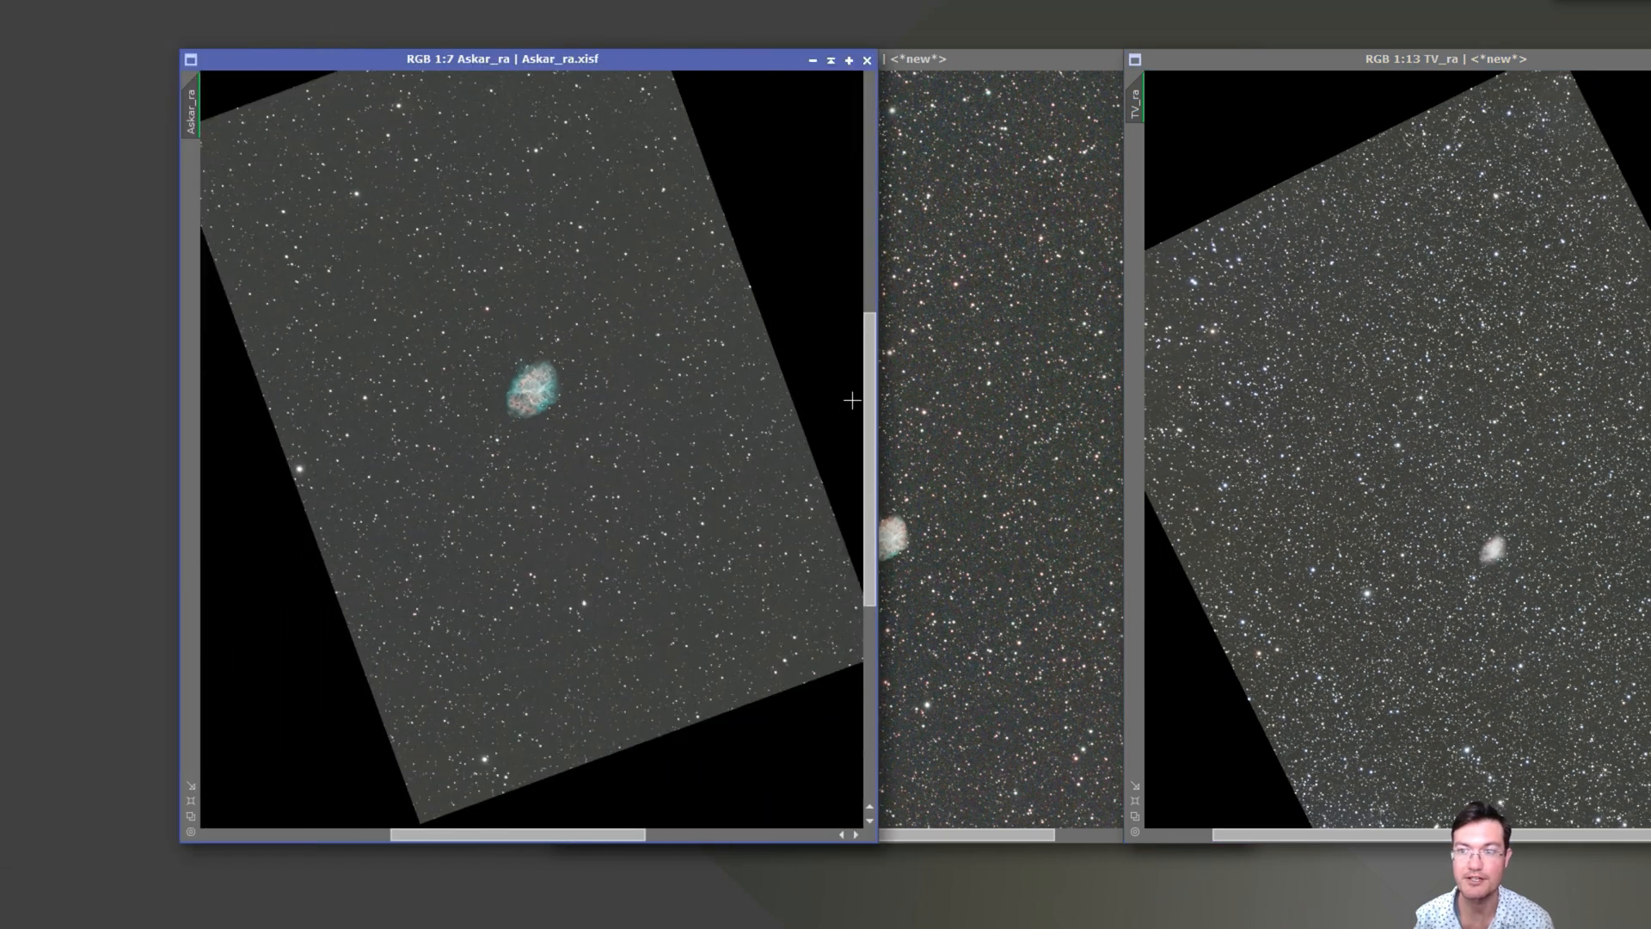
left_click_drag(870, 391, 870, 366)
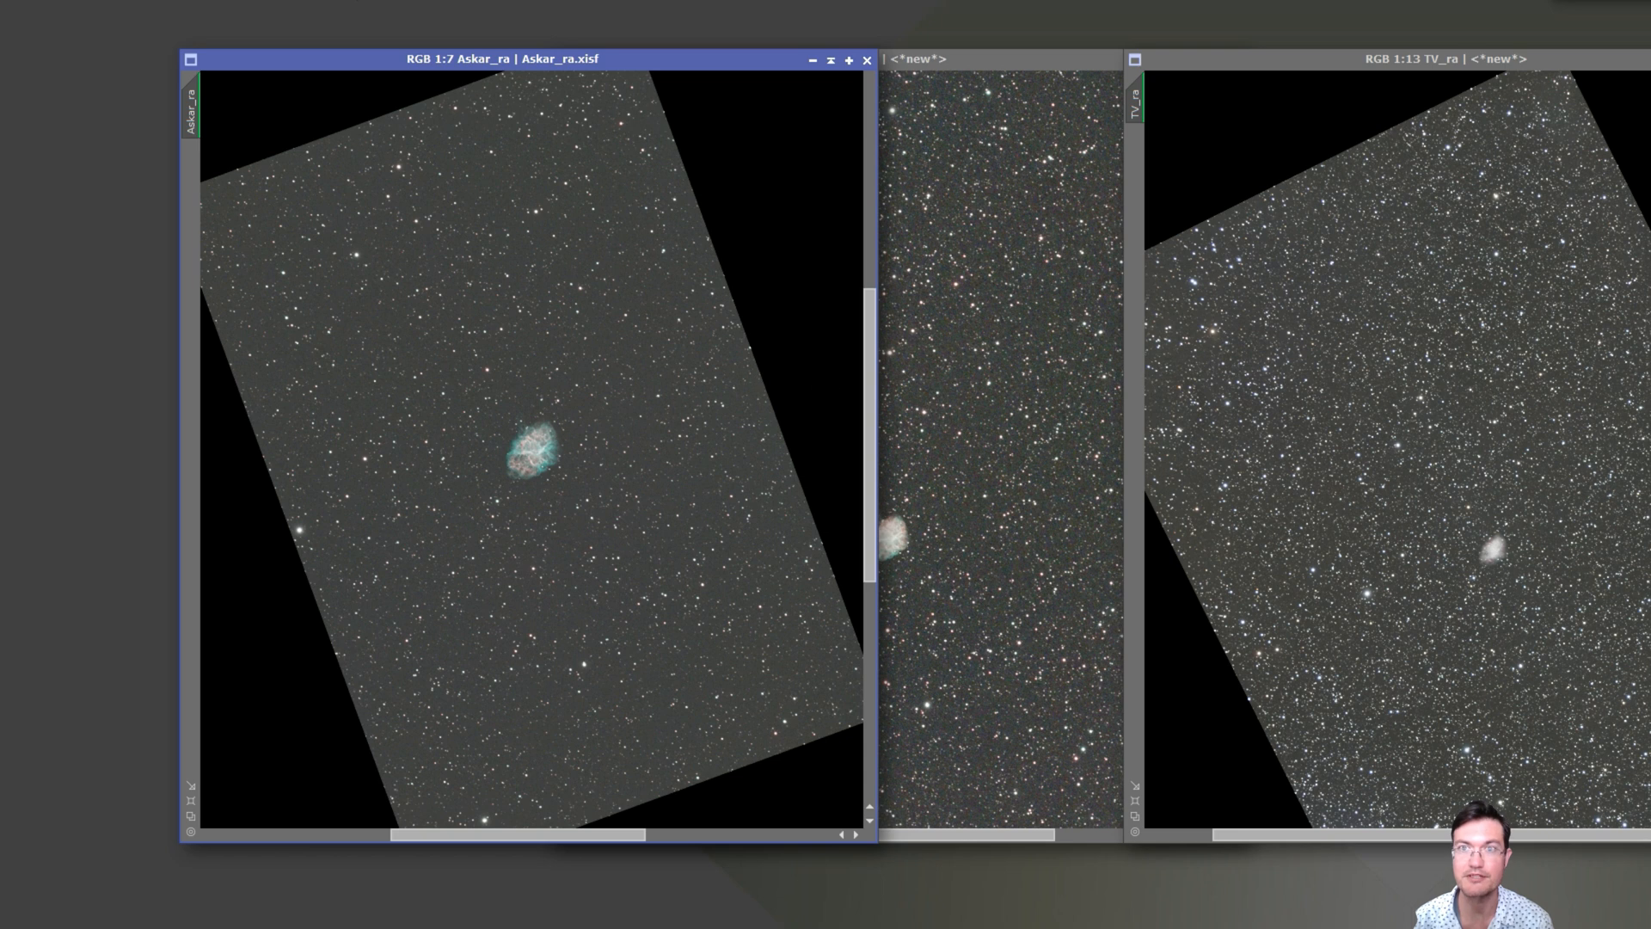
left_click(311, 0)
mouse_move(387, 0)
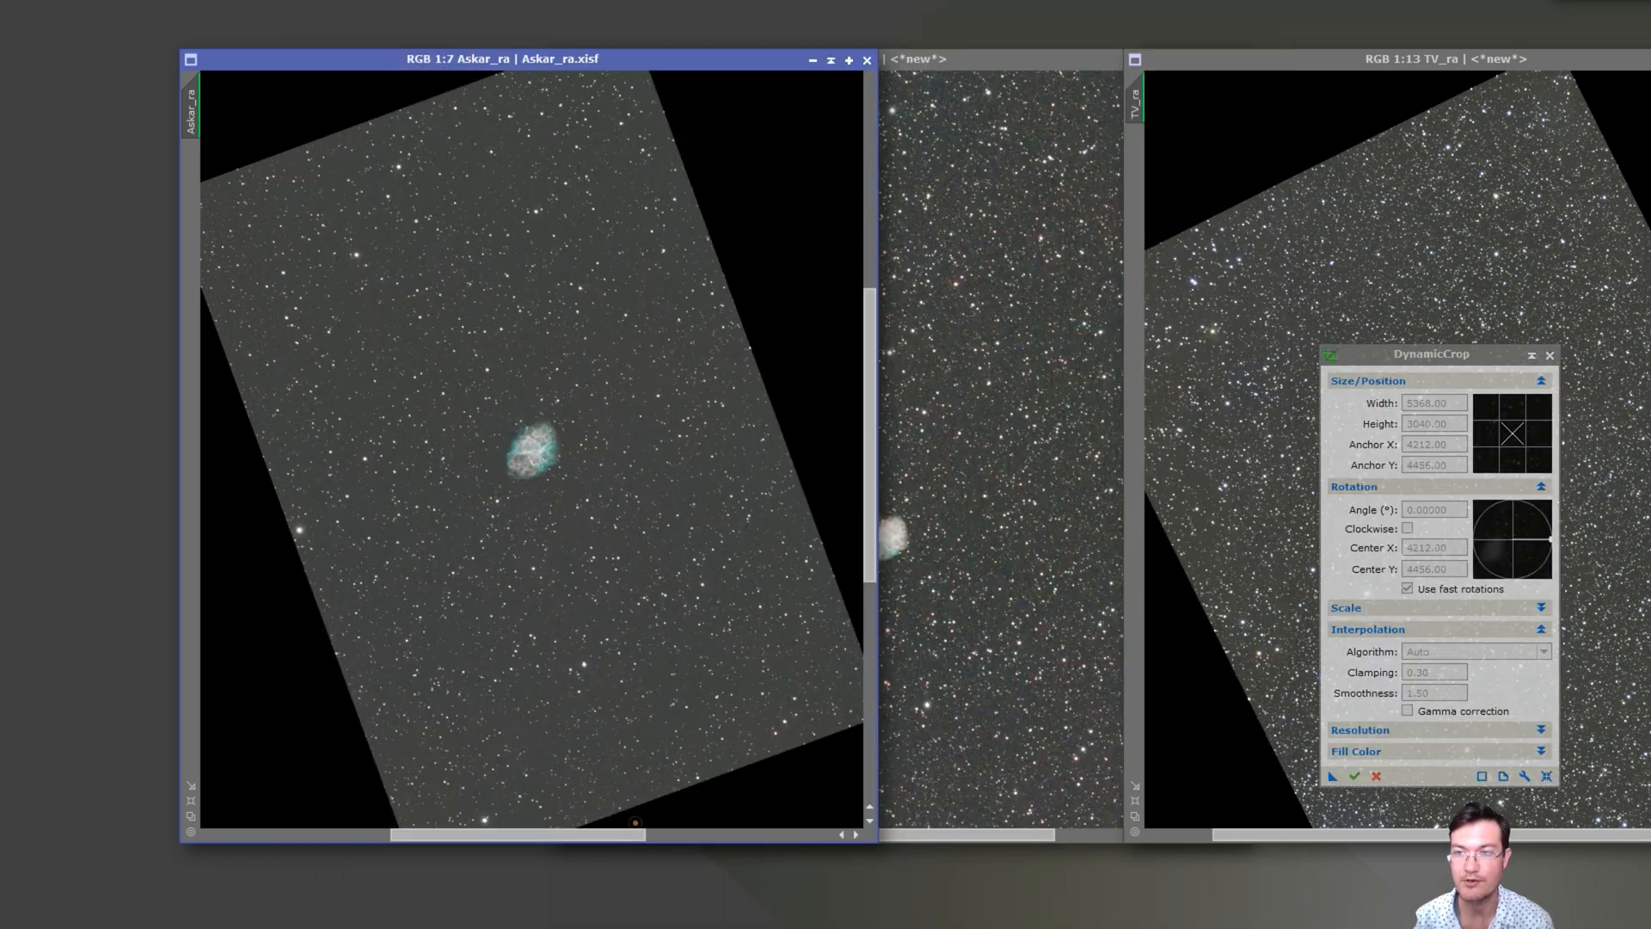
left_click(635, 826)
left_click_drag(1367, 352, 1113, 247)
left_click_drag(234, 122, 826, 782)
left_click_drag(853, 396, 766, 283)
left_click_drag(870, 514, 869, 470)
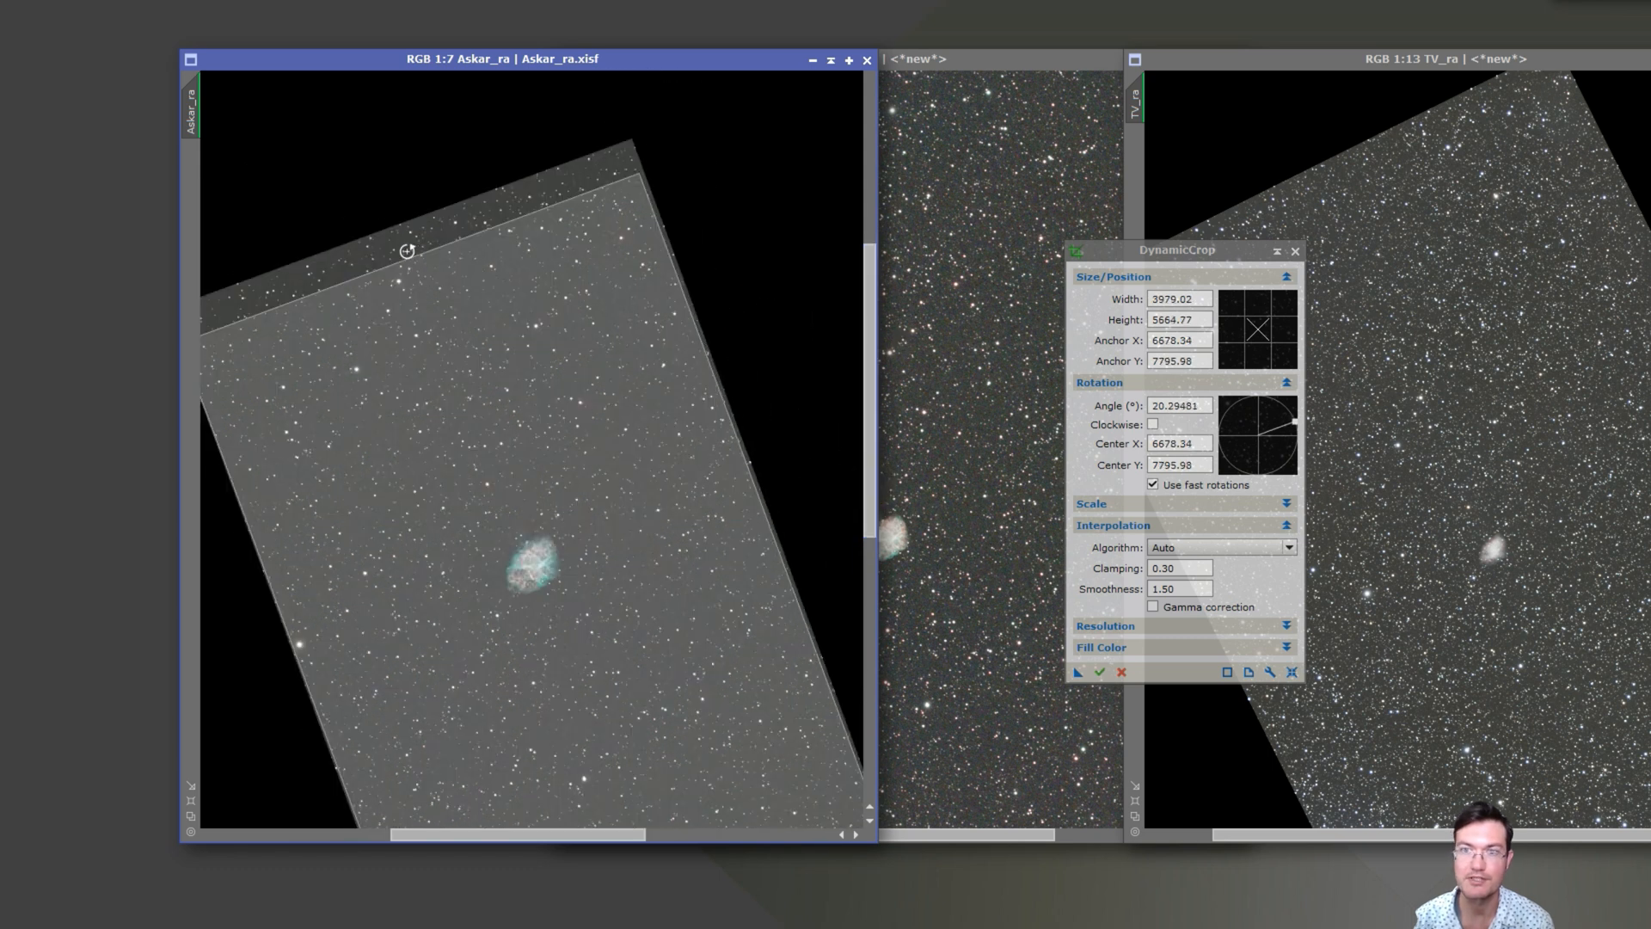
Adjust the crop region's edges to fit just inside the Askar_ra frame, about 3933 by 5938 pixels
left_click_drag(410, 258, 404, 225)
left_click_drag(424, 840, 395, 840)
left_click_drag(402, 727, 409, 728)
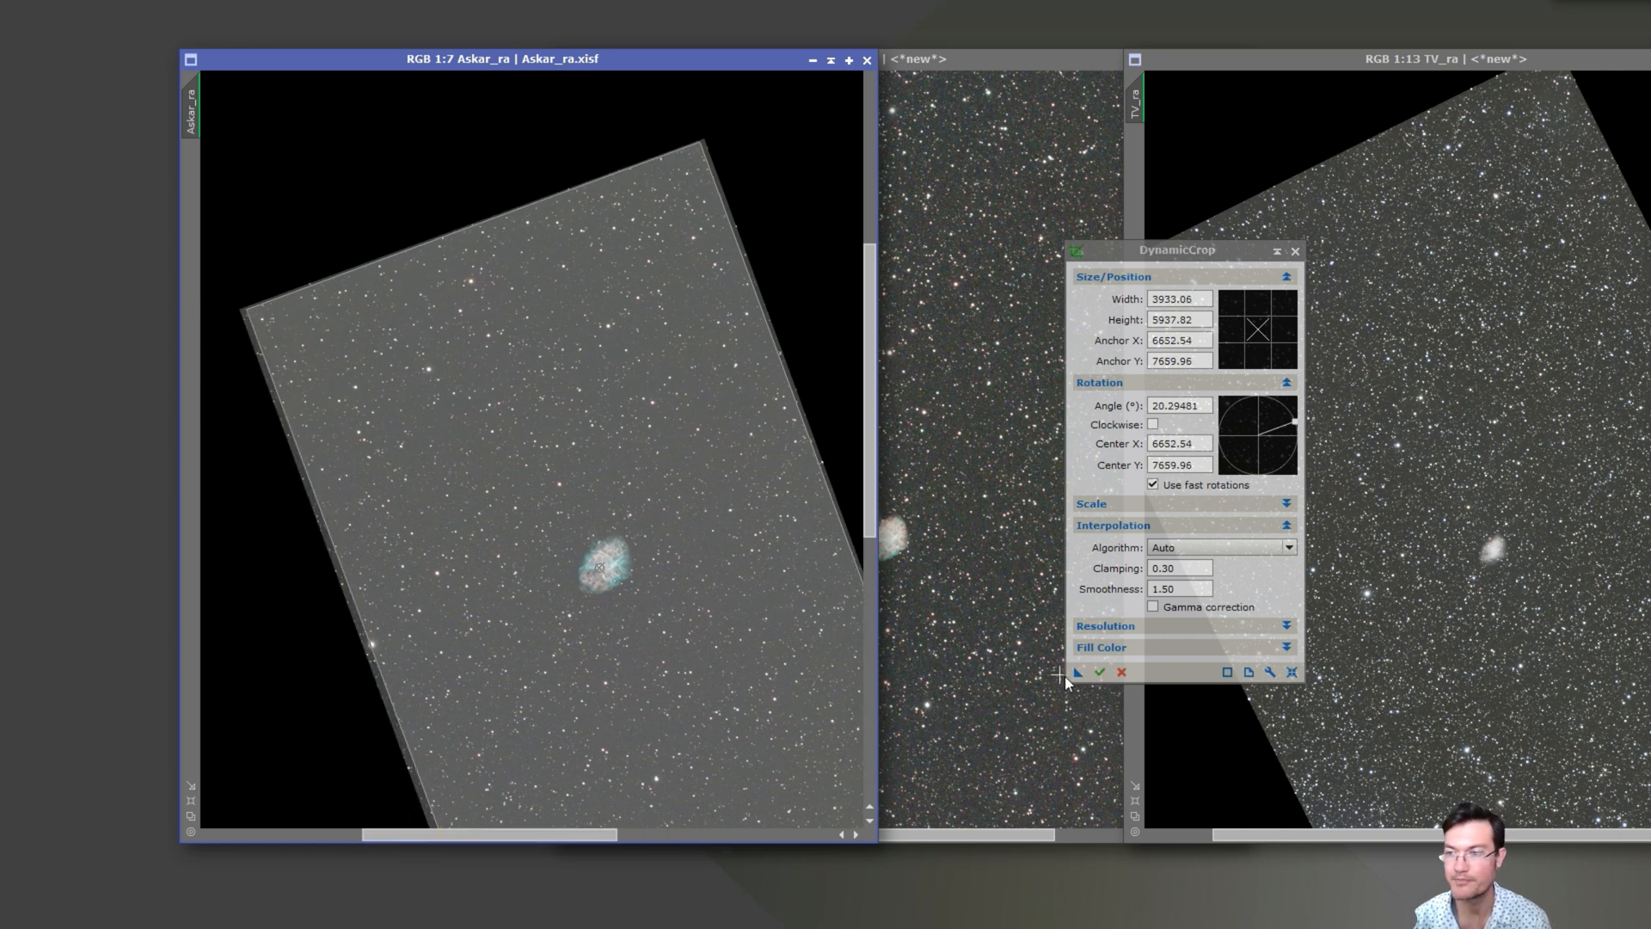
Apply the same crop to RC_ra, TV_ra and Askar_ra, accepting deletion of their astrometric solutions, and close DynamicCrop
left_click_drag(1076, 672, 986, 557)
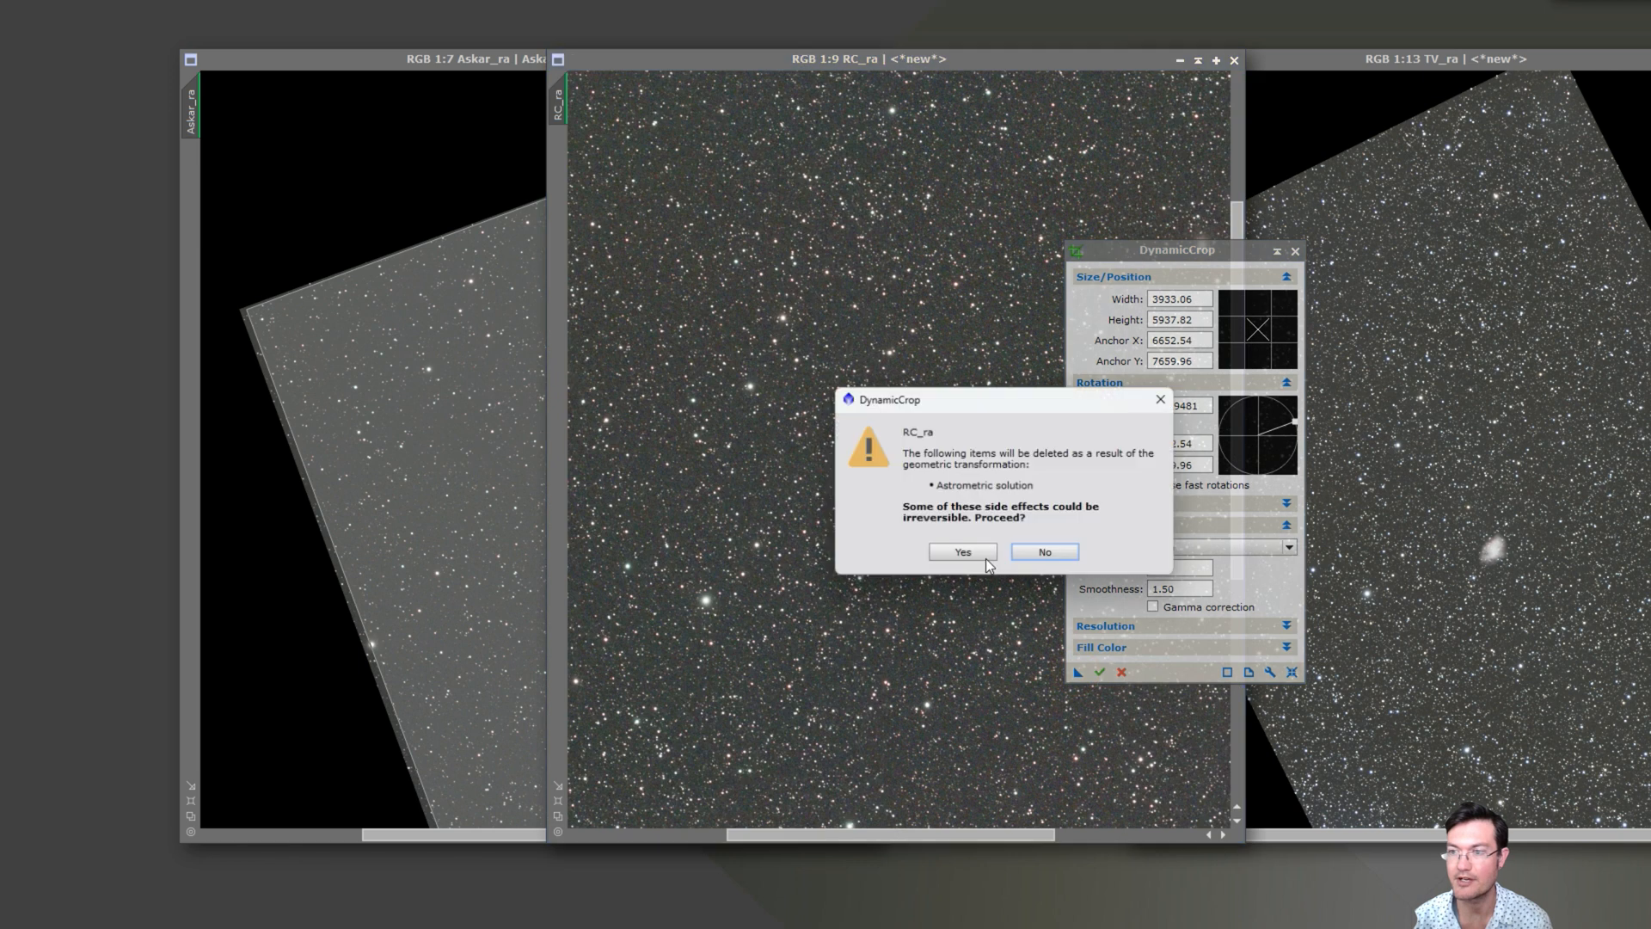
left_click(974, 553)
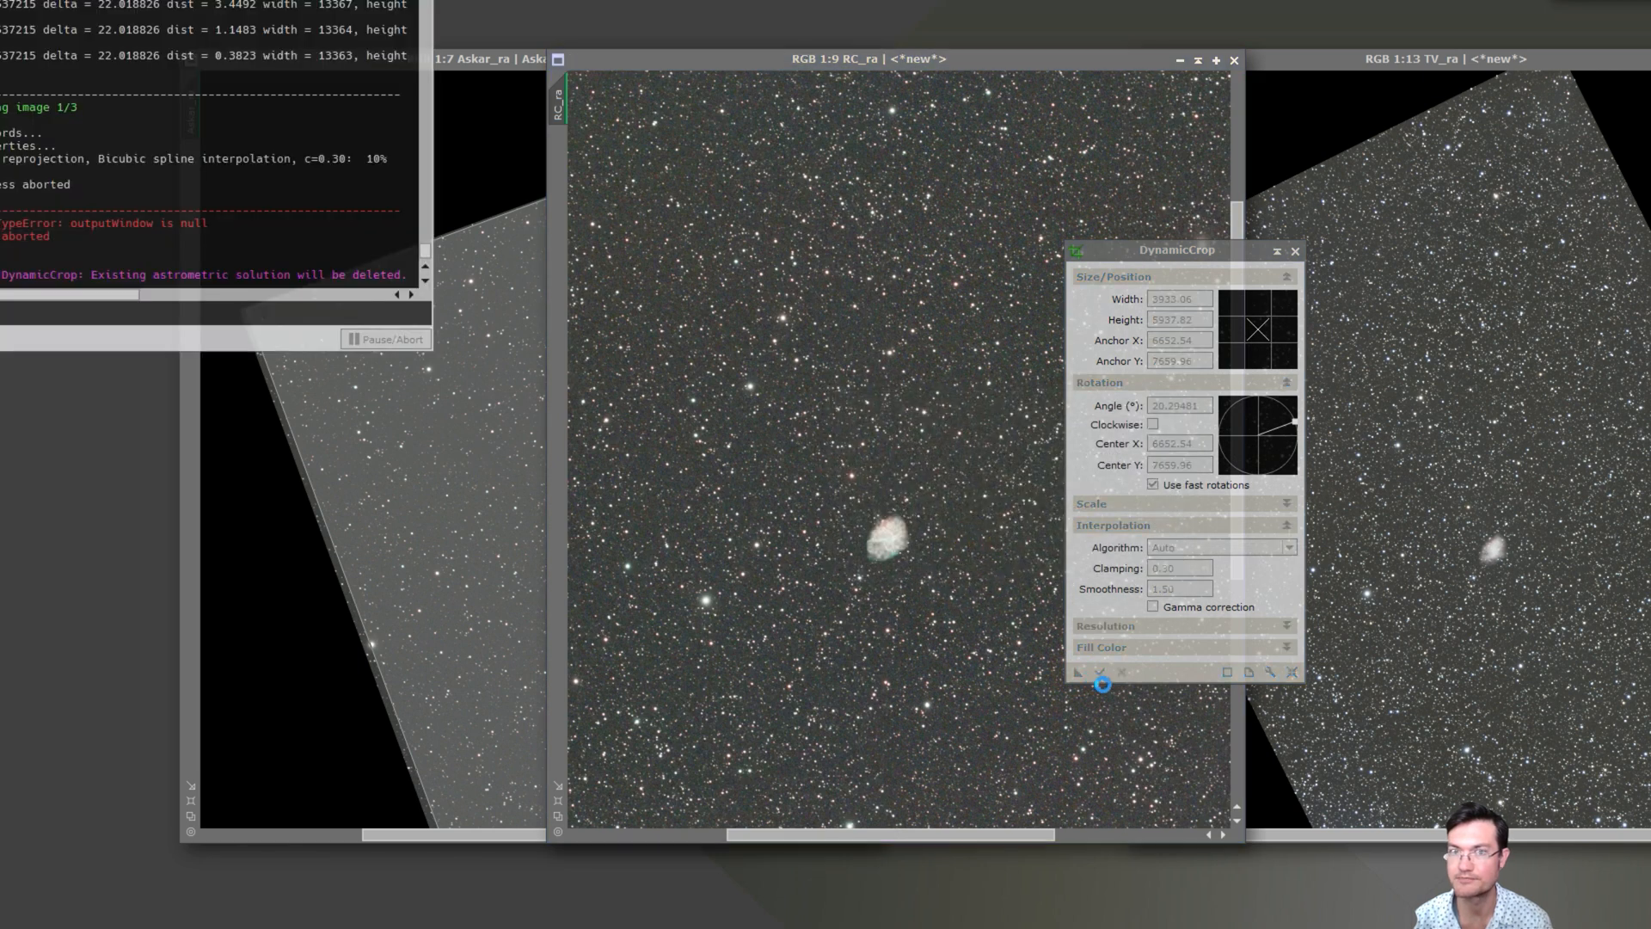
left_click(974, 553)
left_click_drag(1077, 671, 490, 559)
left_click(974, 553)
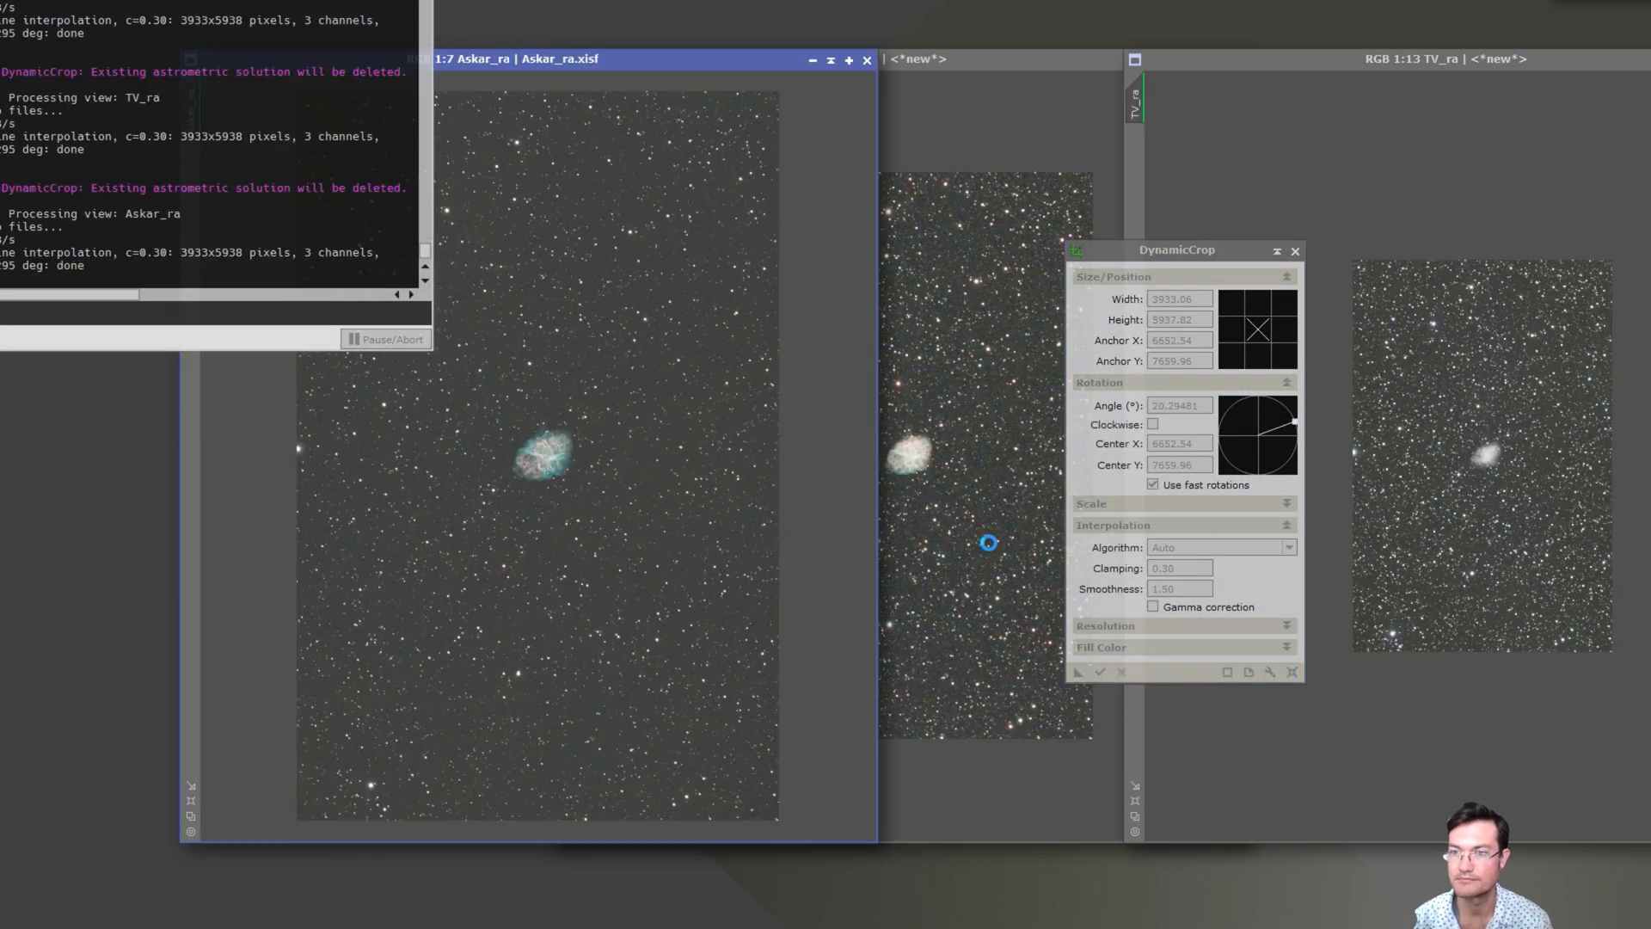
left_click(1295, 251)
Match the cropped images at 1:7 zoom and line up the Askar_ra window beside RC_ra and TV_ra
left_click(1192, 509)
left_click(431, 427)
left_click_drag(442, 57, 278, 41)
left_click(1582, 471)
scroll(1569, 475, "up", 4)
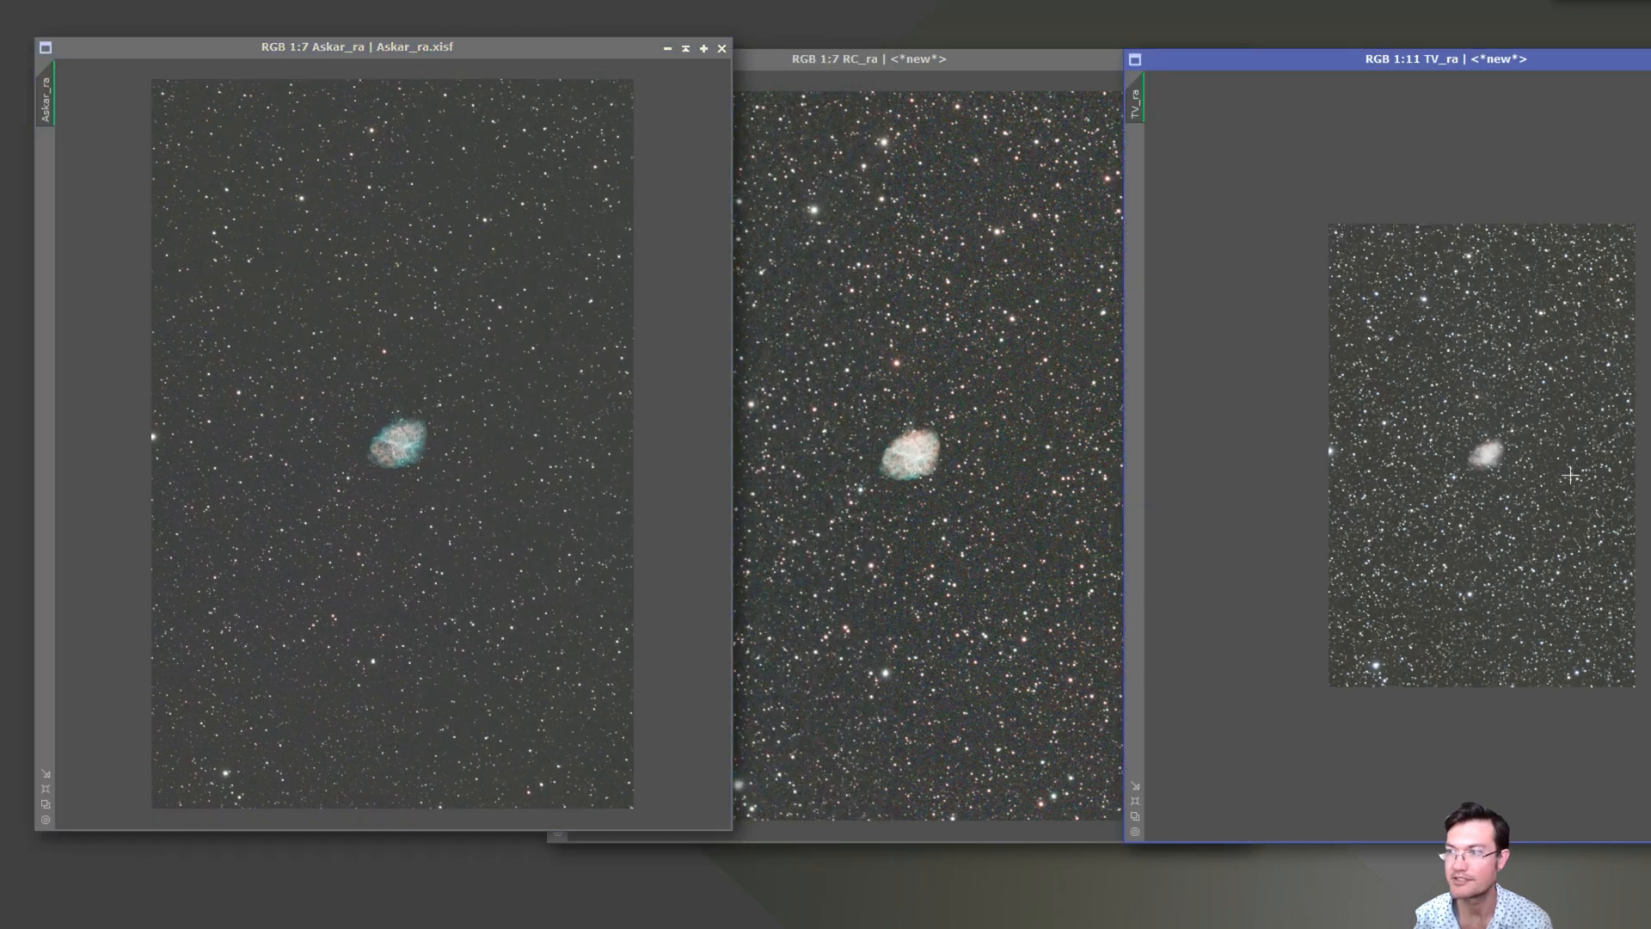
scroll(1562, 478, "up", 2)
left_click(951, 468)
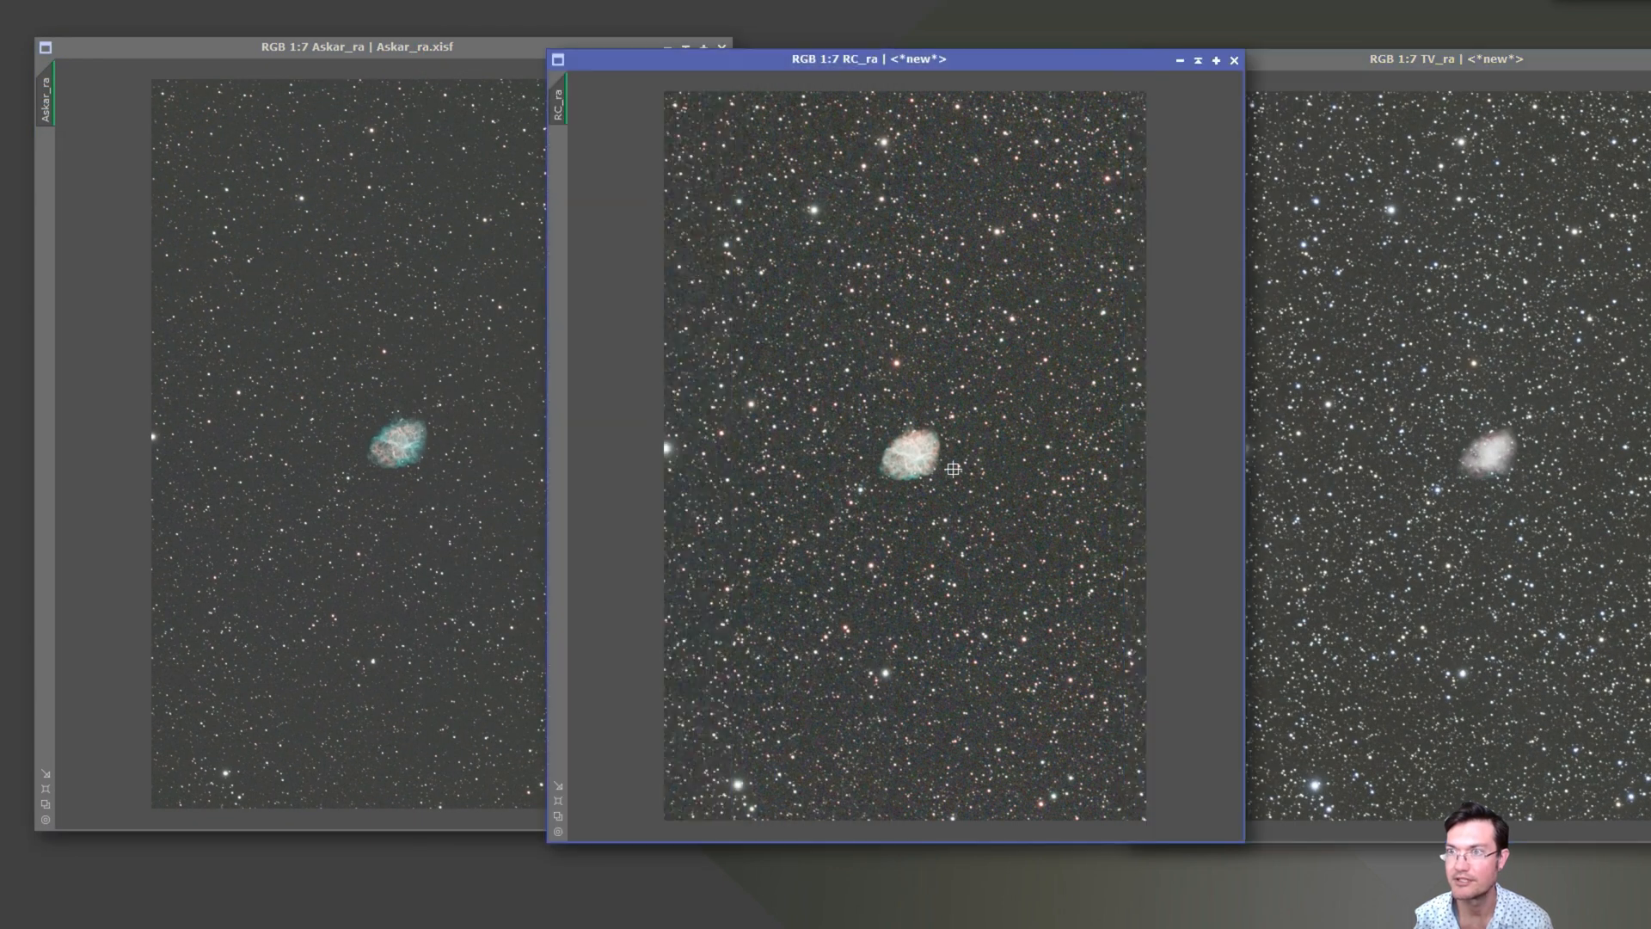
left_click_drag(460, 48, 431, 58)
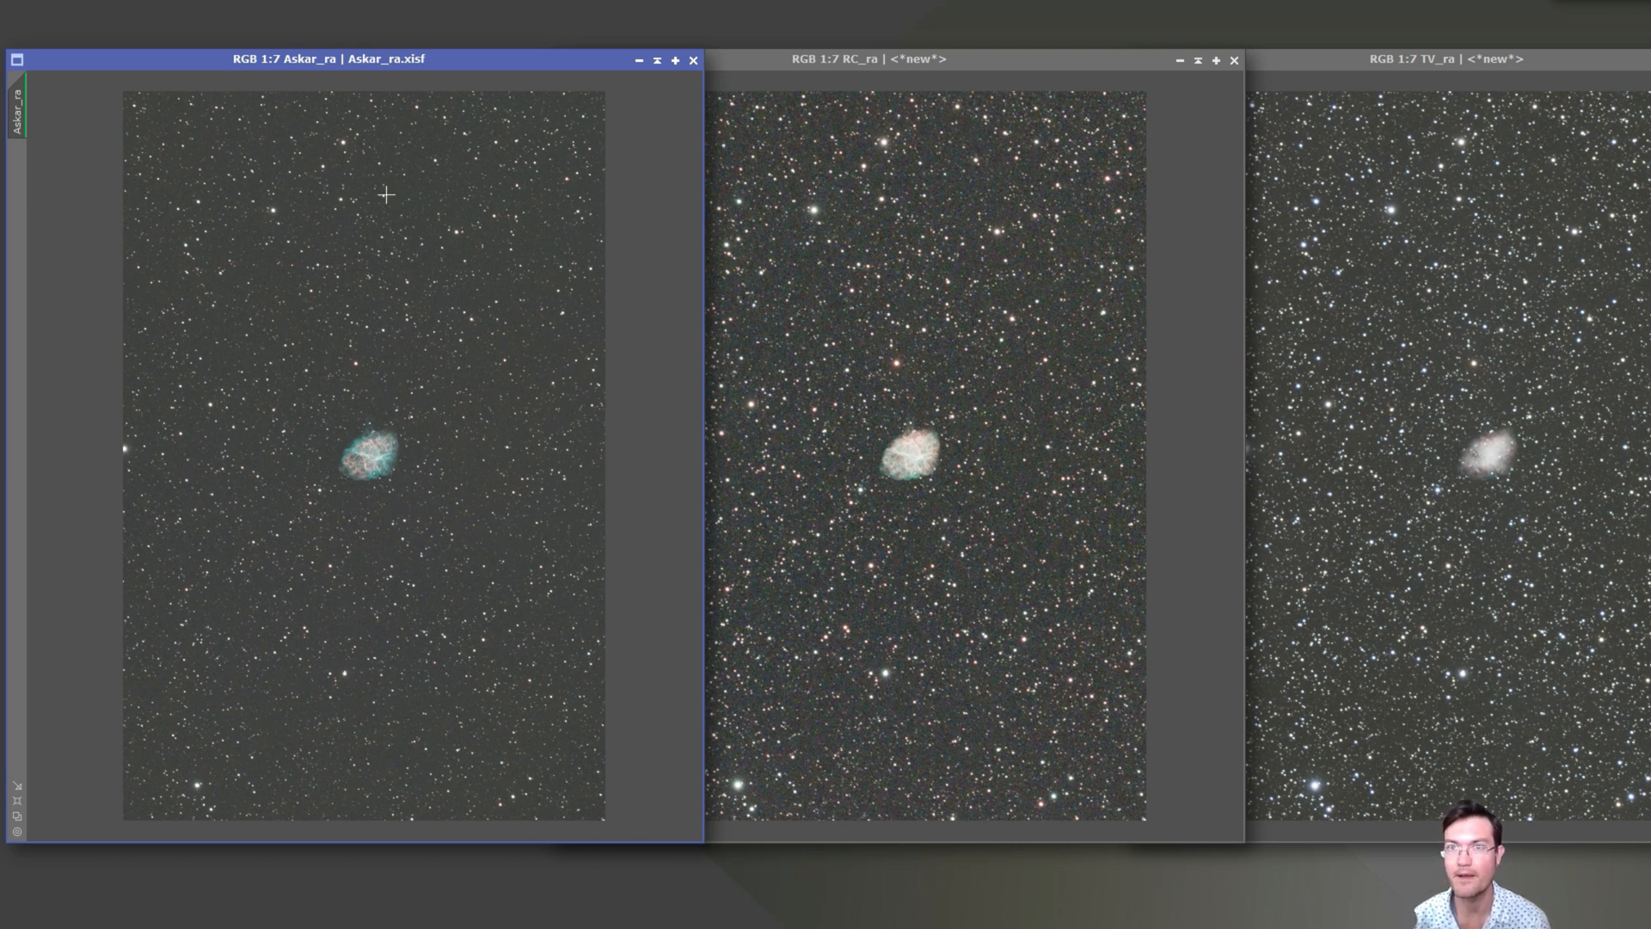
Register RC_ra and TV_ra with StarAlignment, using Askar_ra as the reference image and 3rd Order Surface Splines
left_click(389, 0)
mouse_move(321, 0)
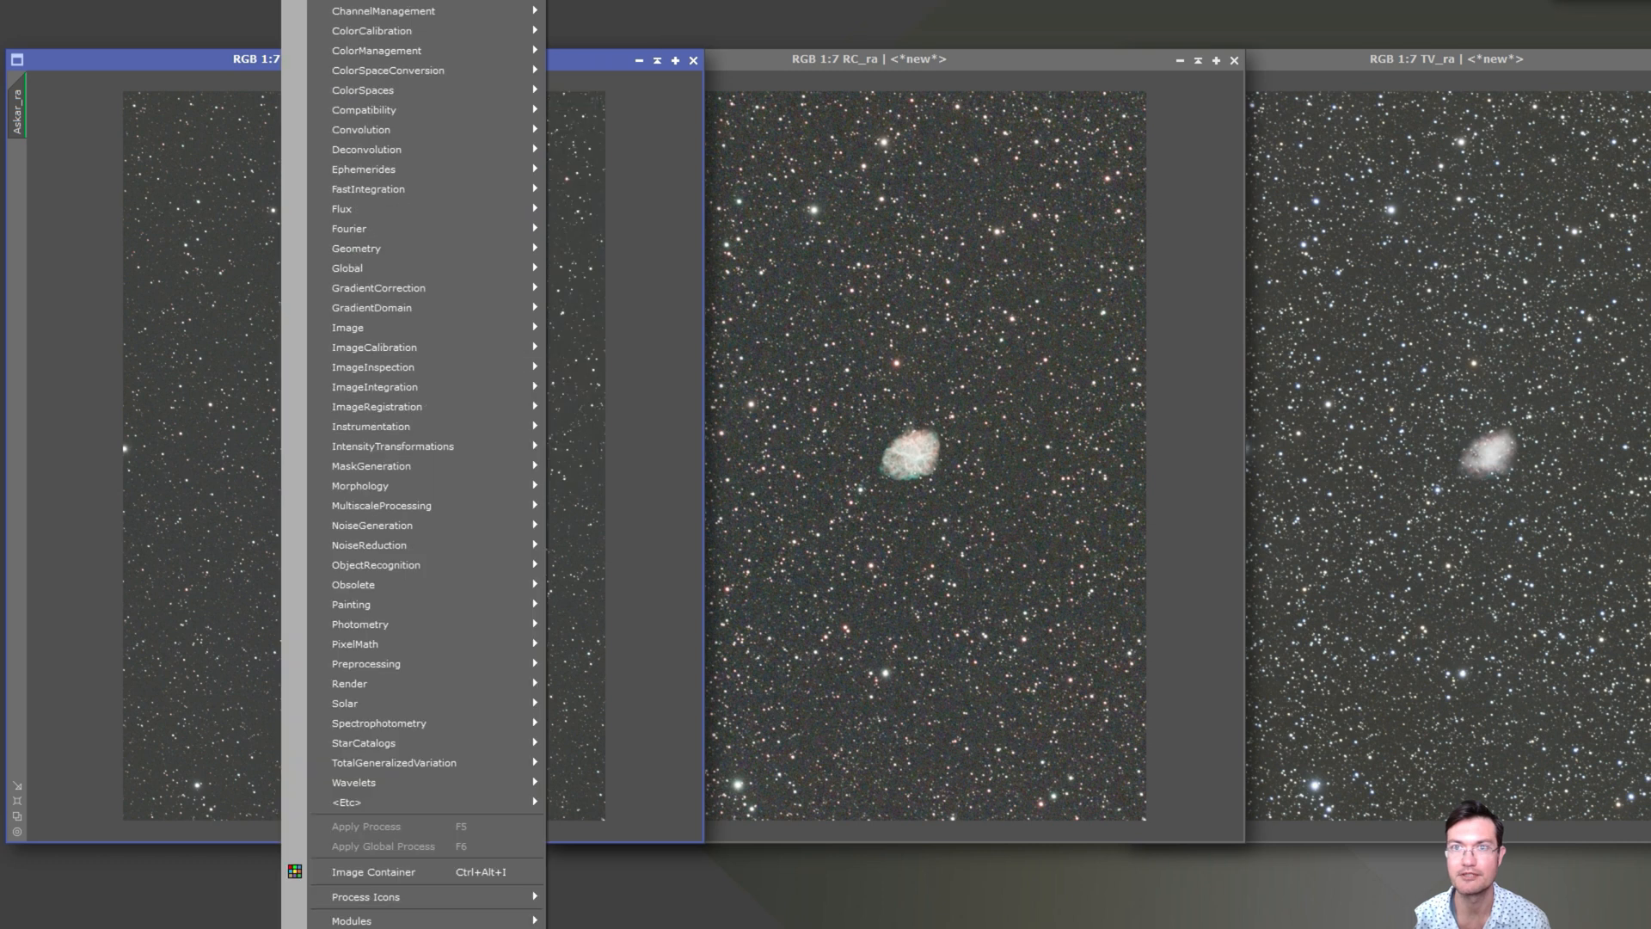
mouse_move(378, 0)
left_click(1137, 5)
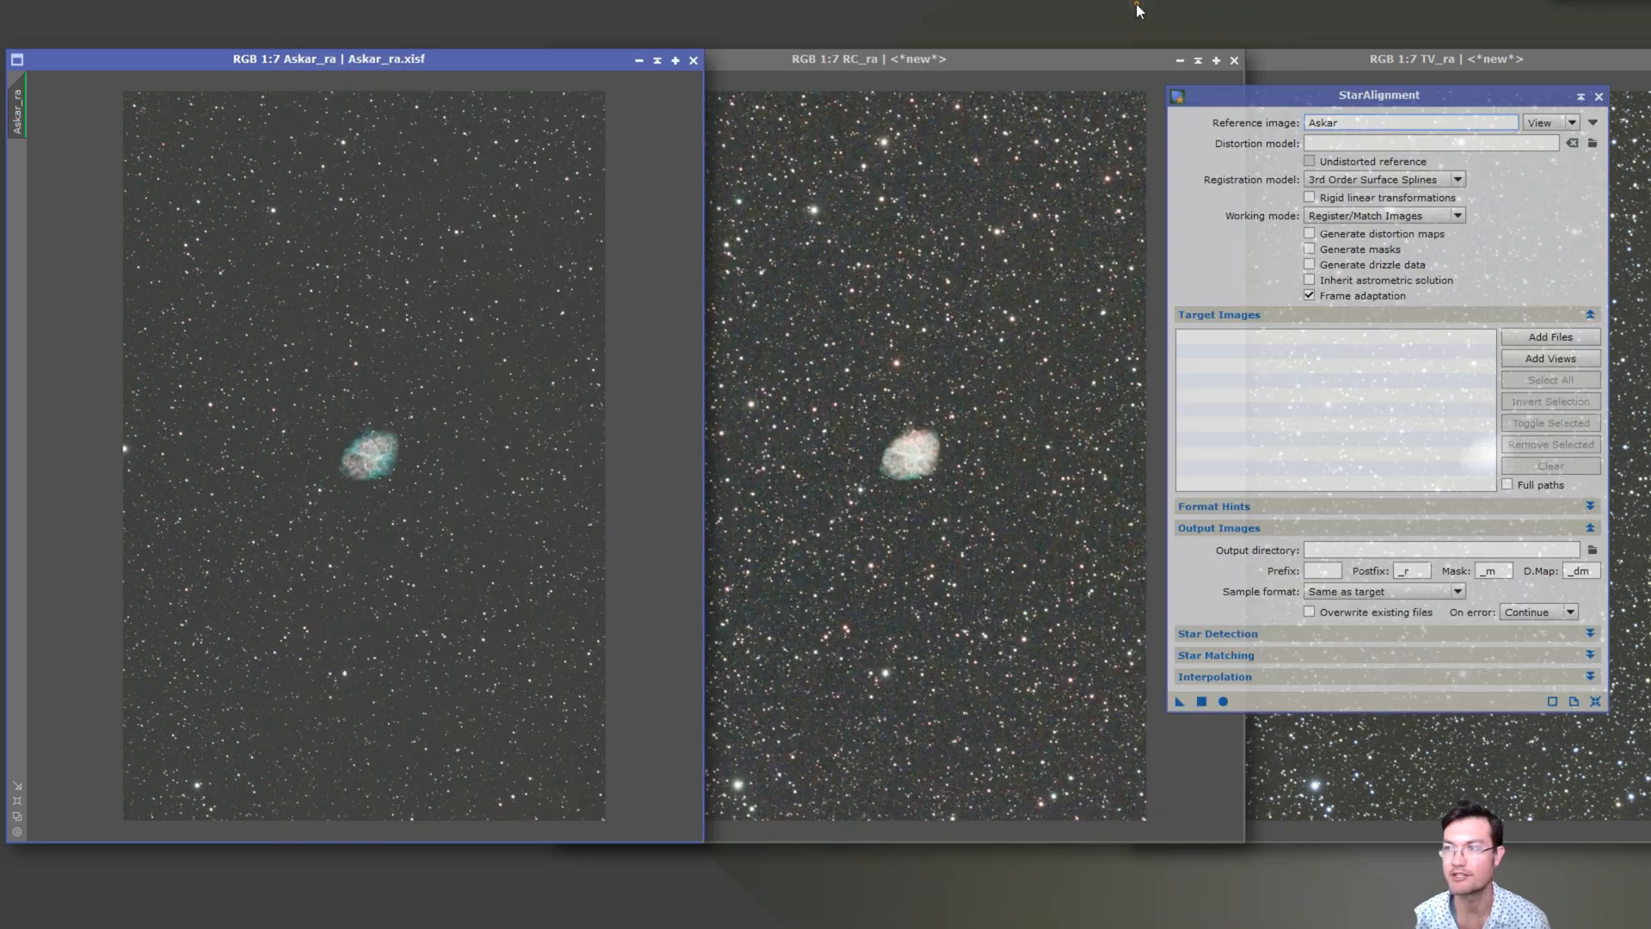
left_click_drag(19, 107, 1385, 123)
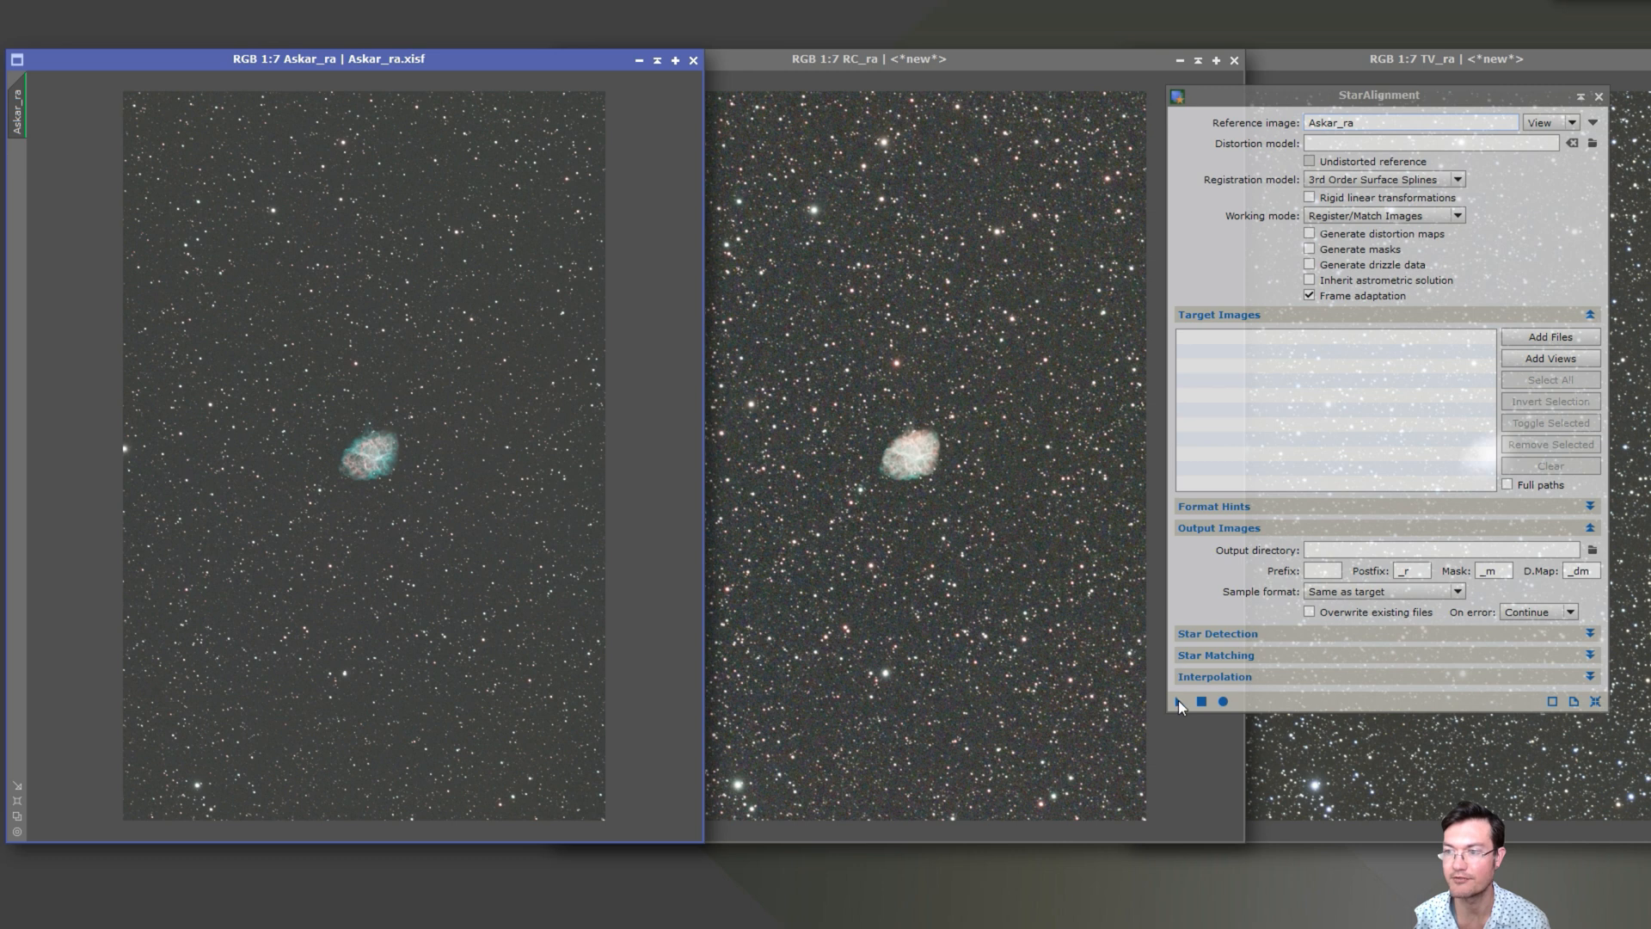
left_click(967, 609)
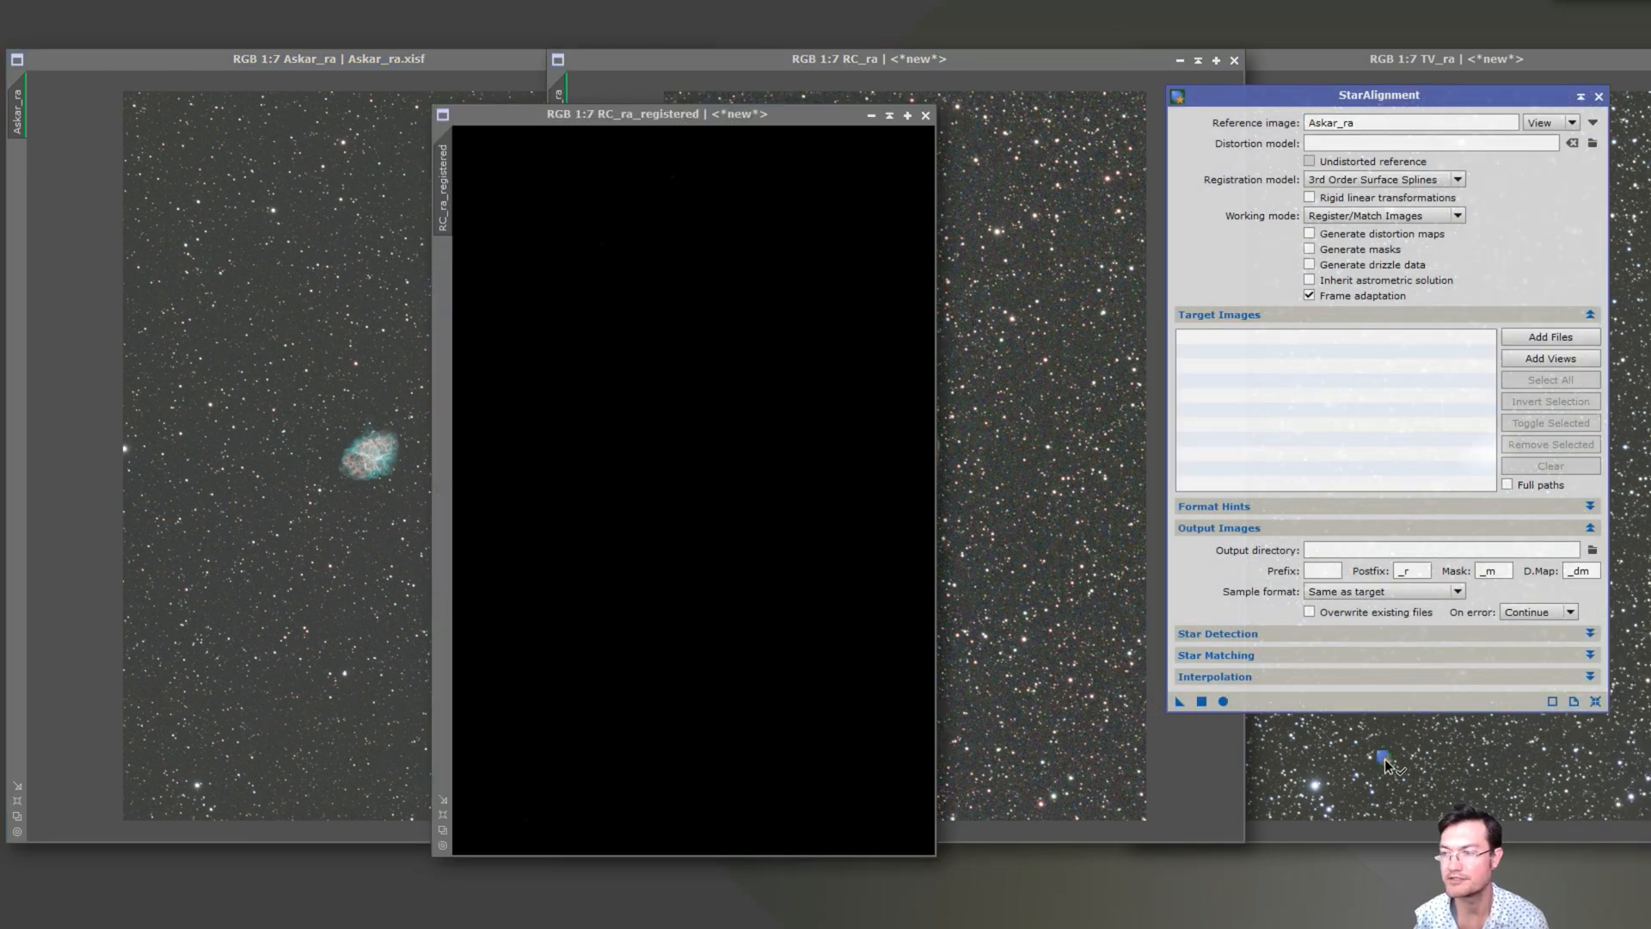
left_click_drag(1386, 763, 1386, 763)
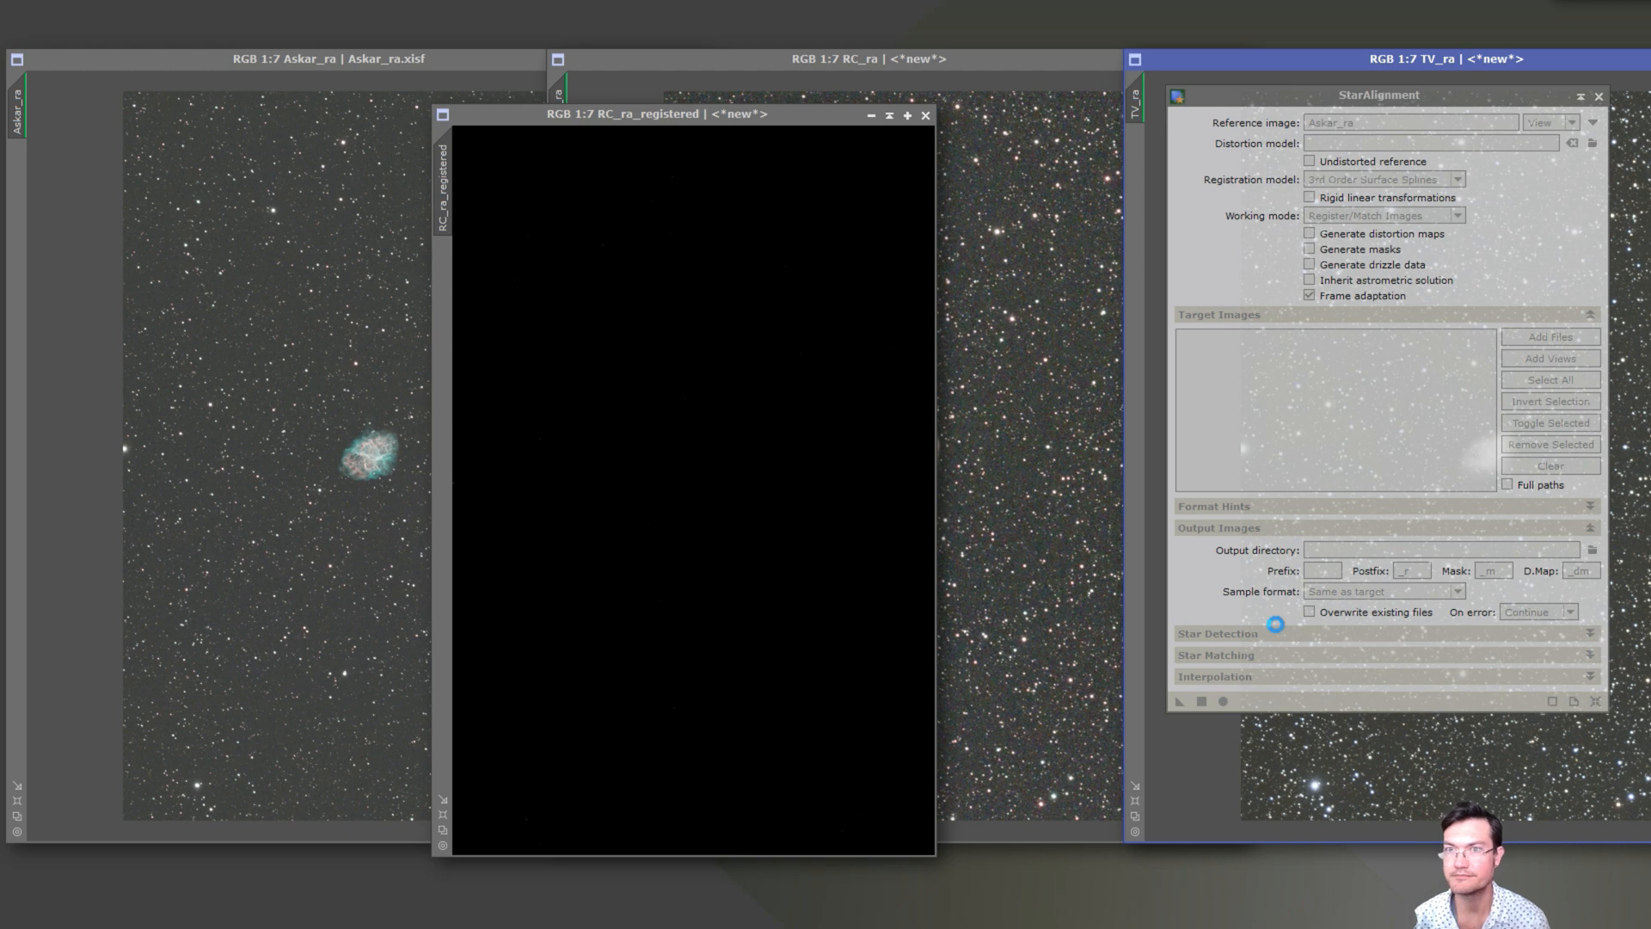
Auto-stretch the display of TV_ra_registered and RC_ra_registered, and close StarAlignment
key("ctrl+a")
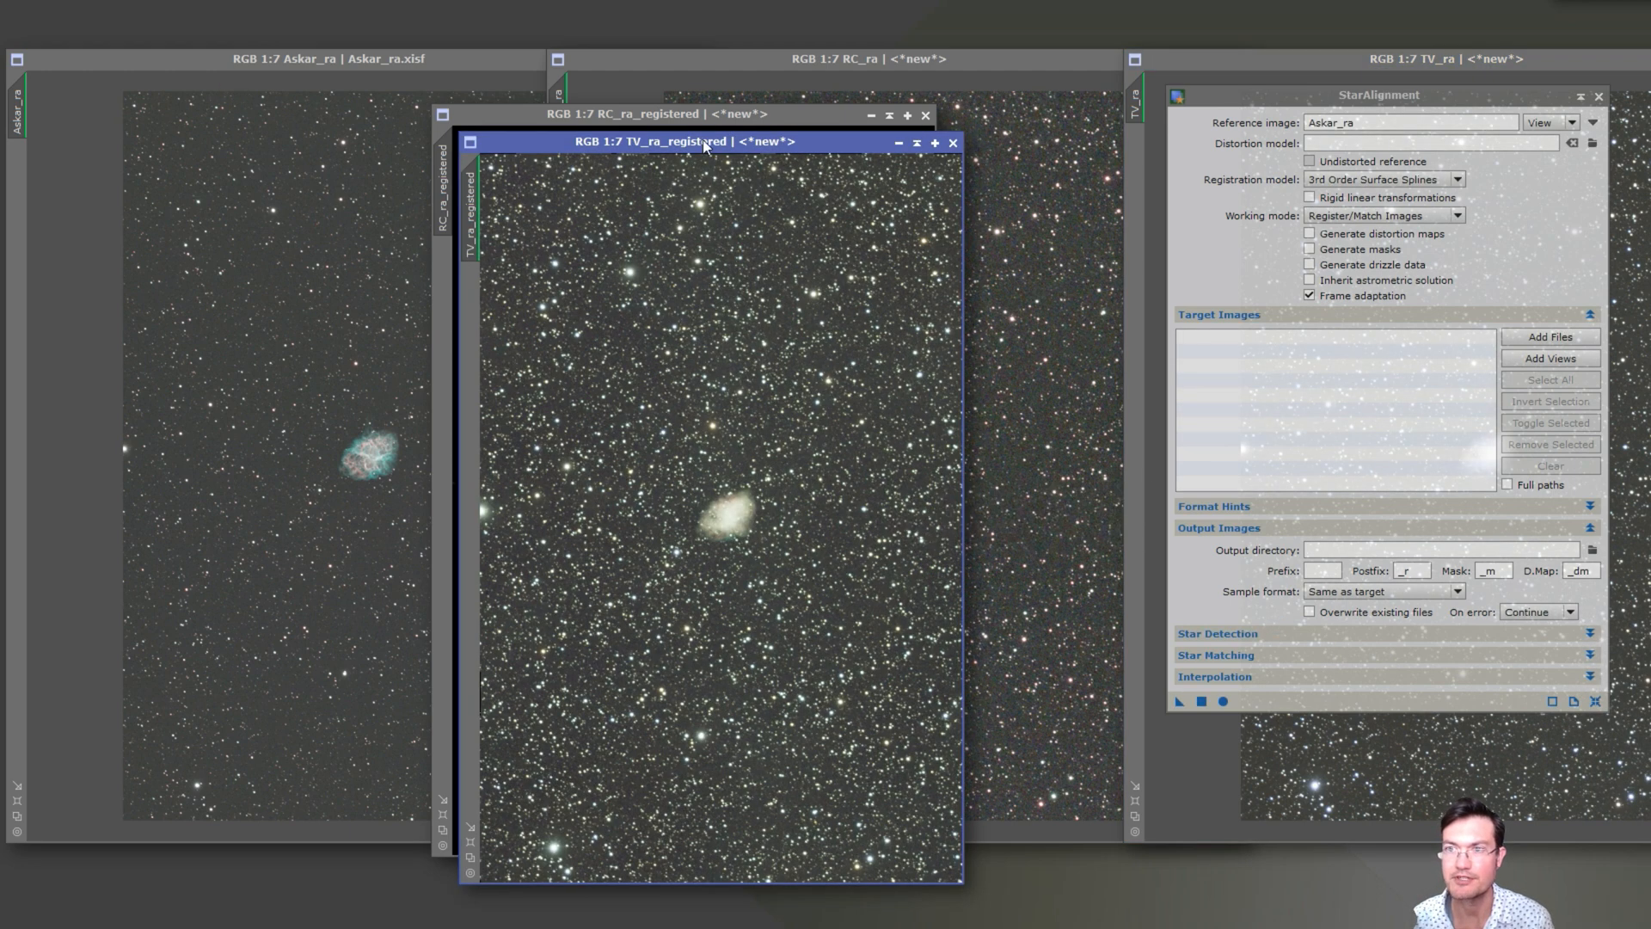
left_click_drag(704, 144, 980, 174)
left_click(662, 170)
key("ctrl+a")
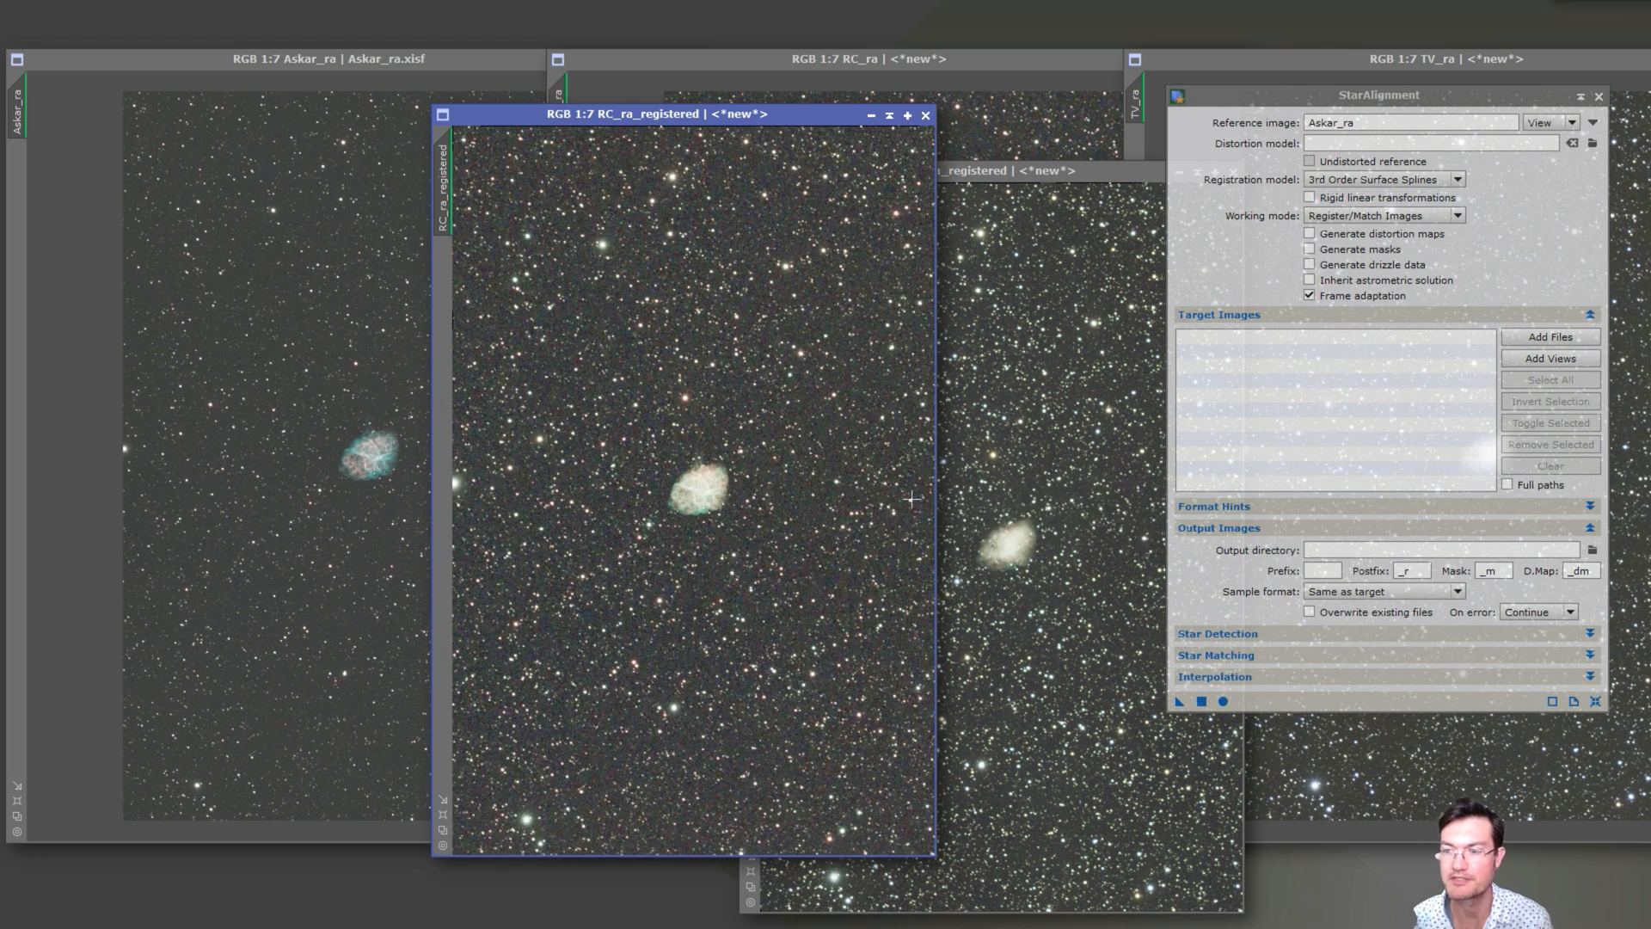
left_click(1598, 95)
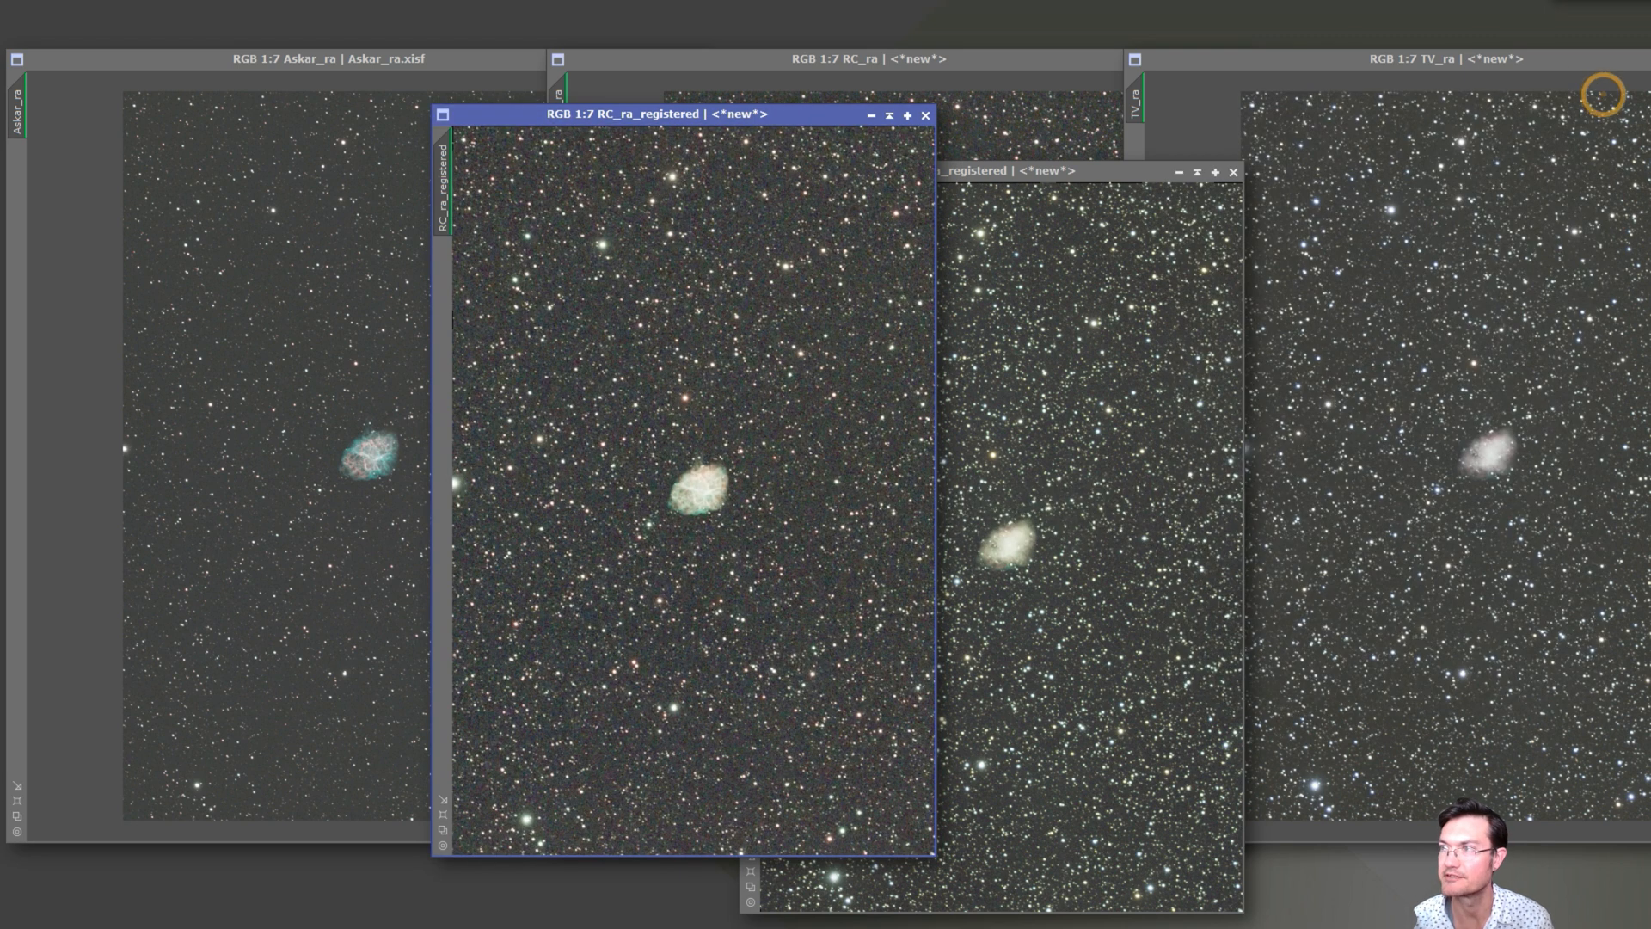
Minimize the unregistered TV_ra and RC_ra images and arrange TV_ra_registered, Askar_ra and RC_ra_registered side by side
left_click(1649, 60)
left_click(1179, 60)
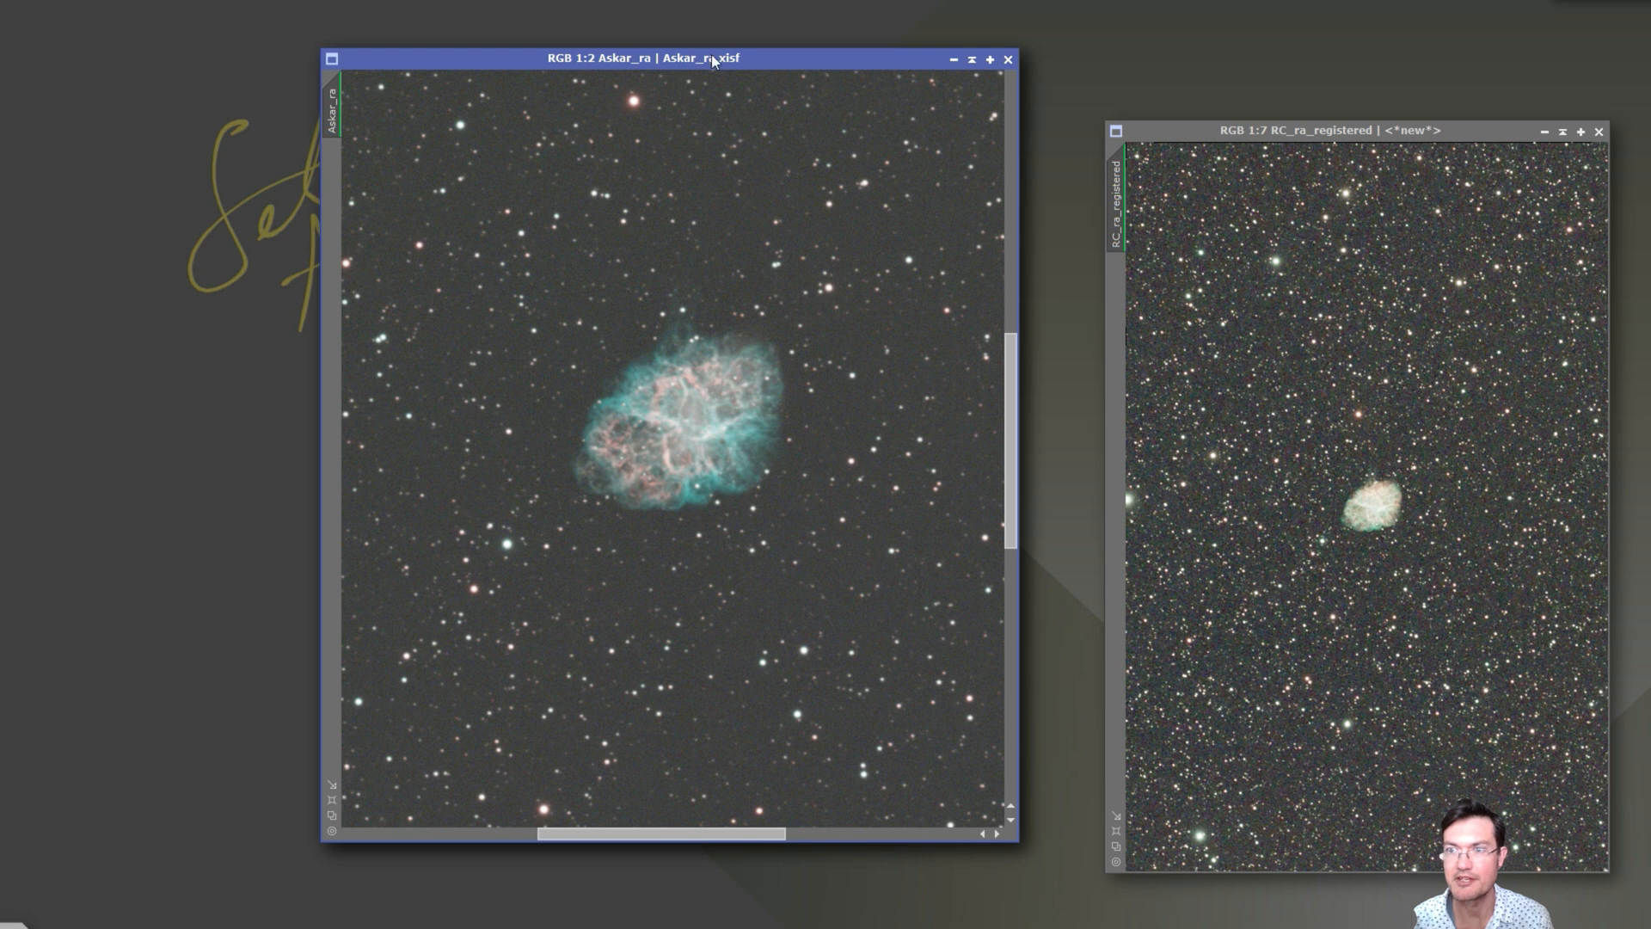
left_click_drag(684, 58, 945, 48)
left_click_drag(450, 64, 212, 65)
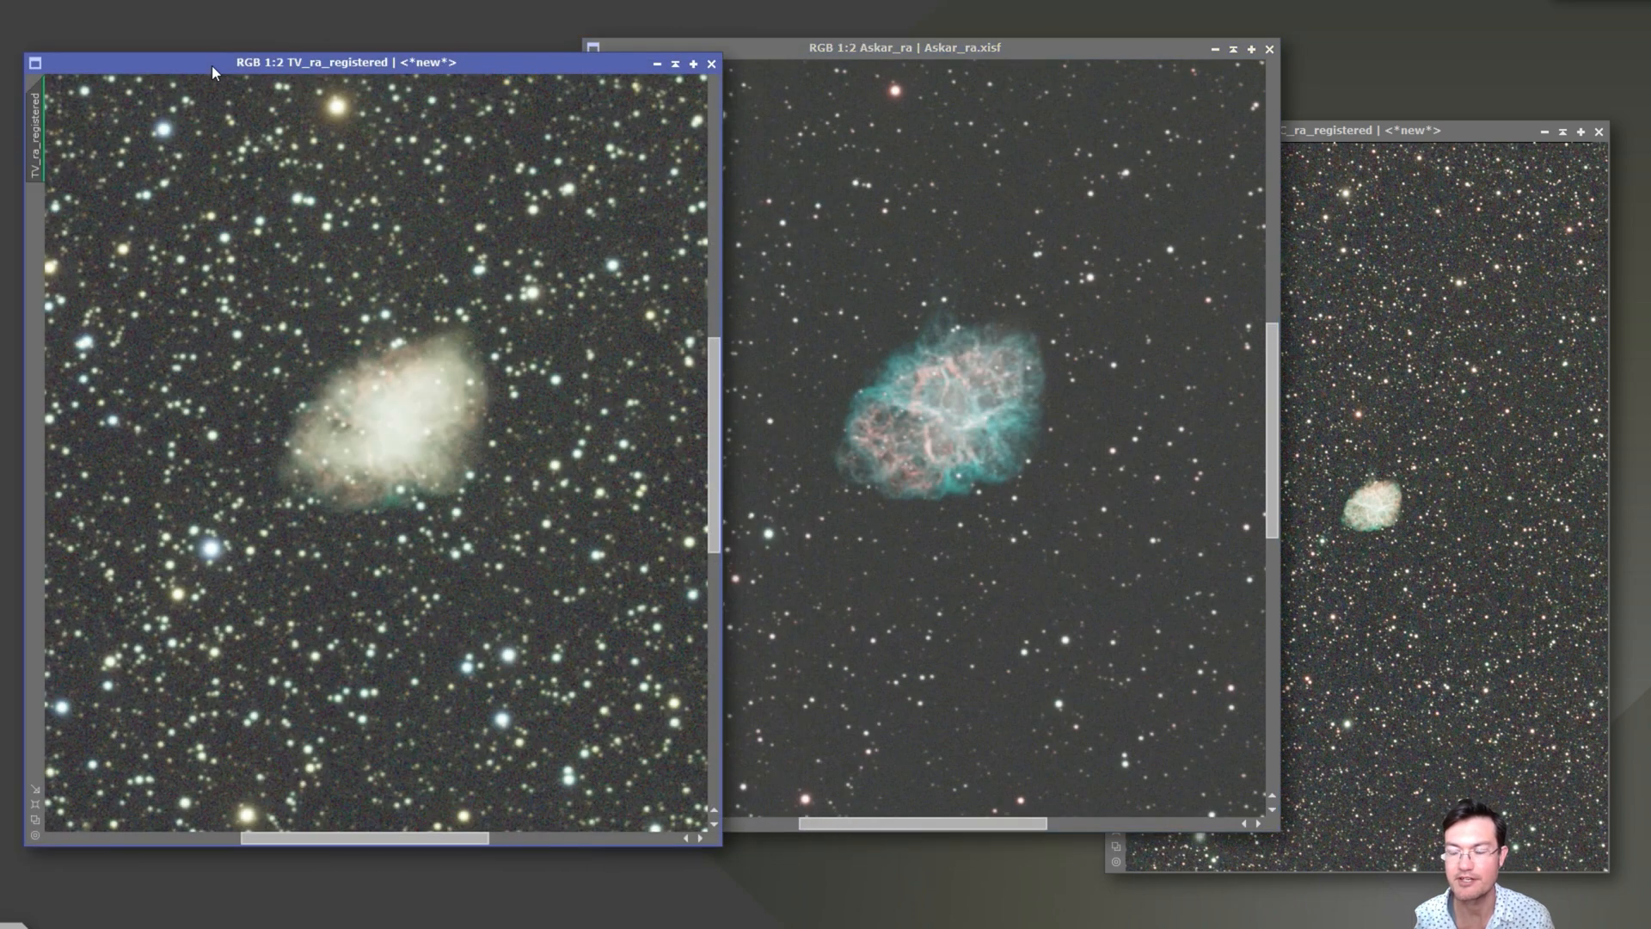
left_click(1453, 559)
left_click_drag(1304, 132, 1290, 90)
Compare the nebula across the three aligned images, zooming RC_ra_registered to 1:2 and TV_ra_registered to 1:3
left_click(859, 406)
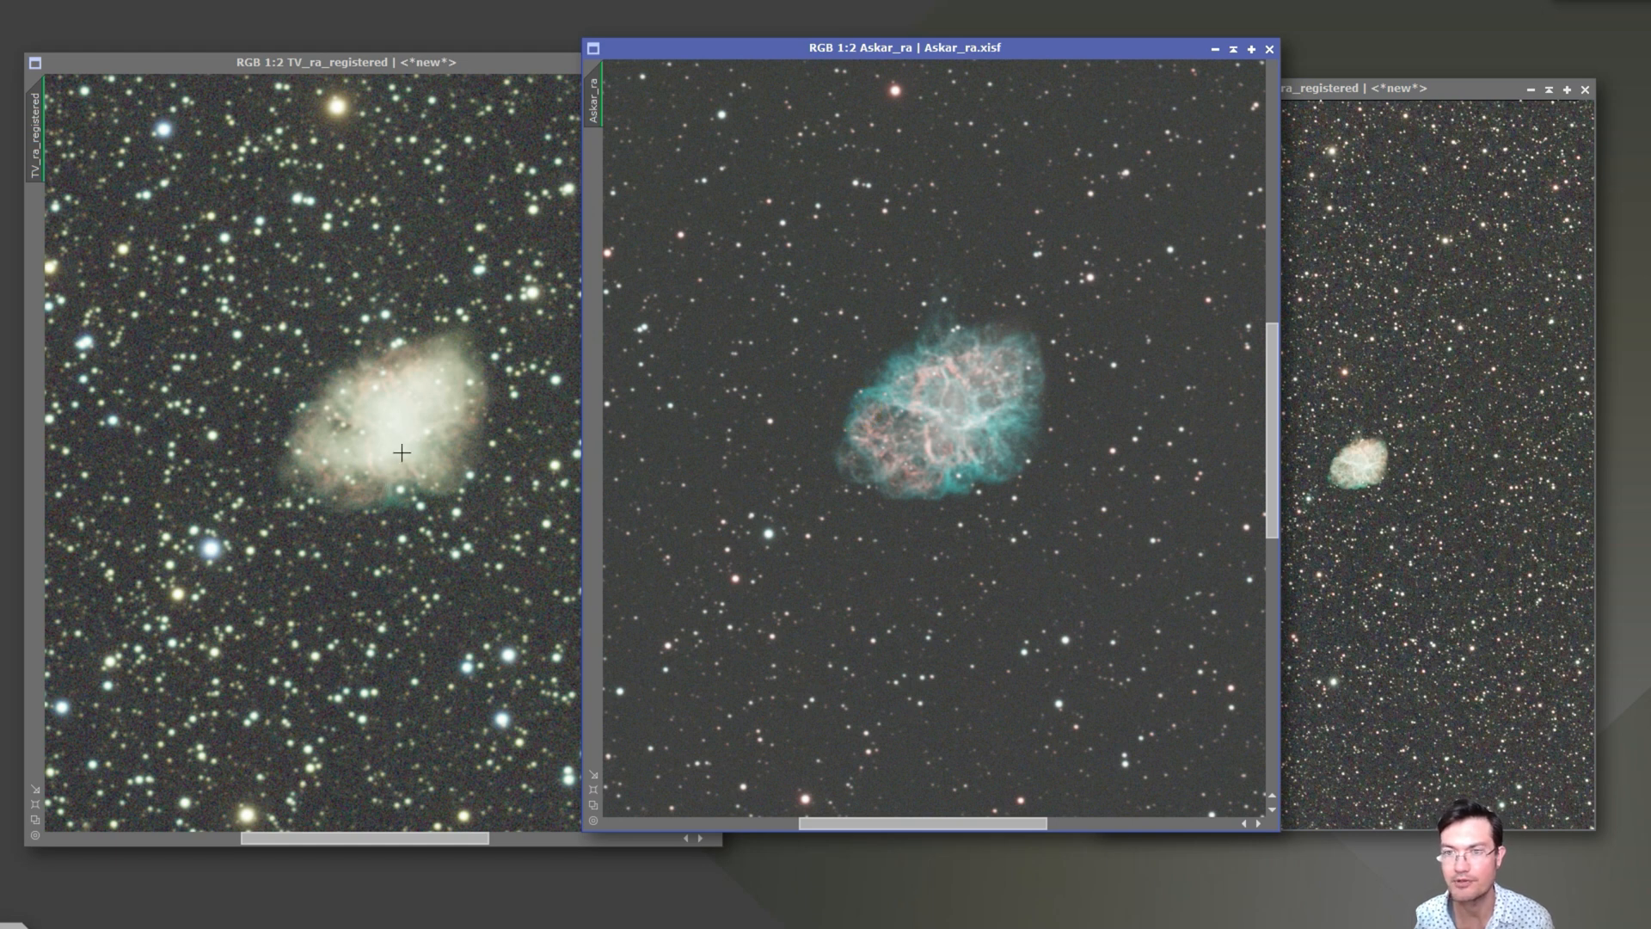
left_click_drag(399, 455, 426, 366)
left_click(1364, 481)
left_click_drag(1364, 482, 1344, 479)
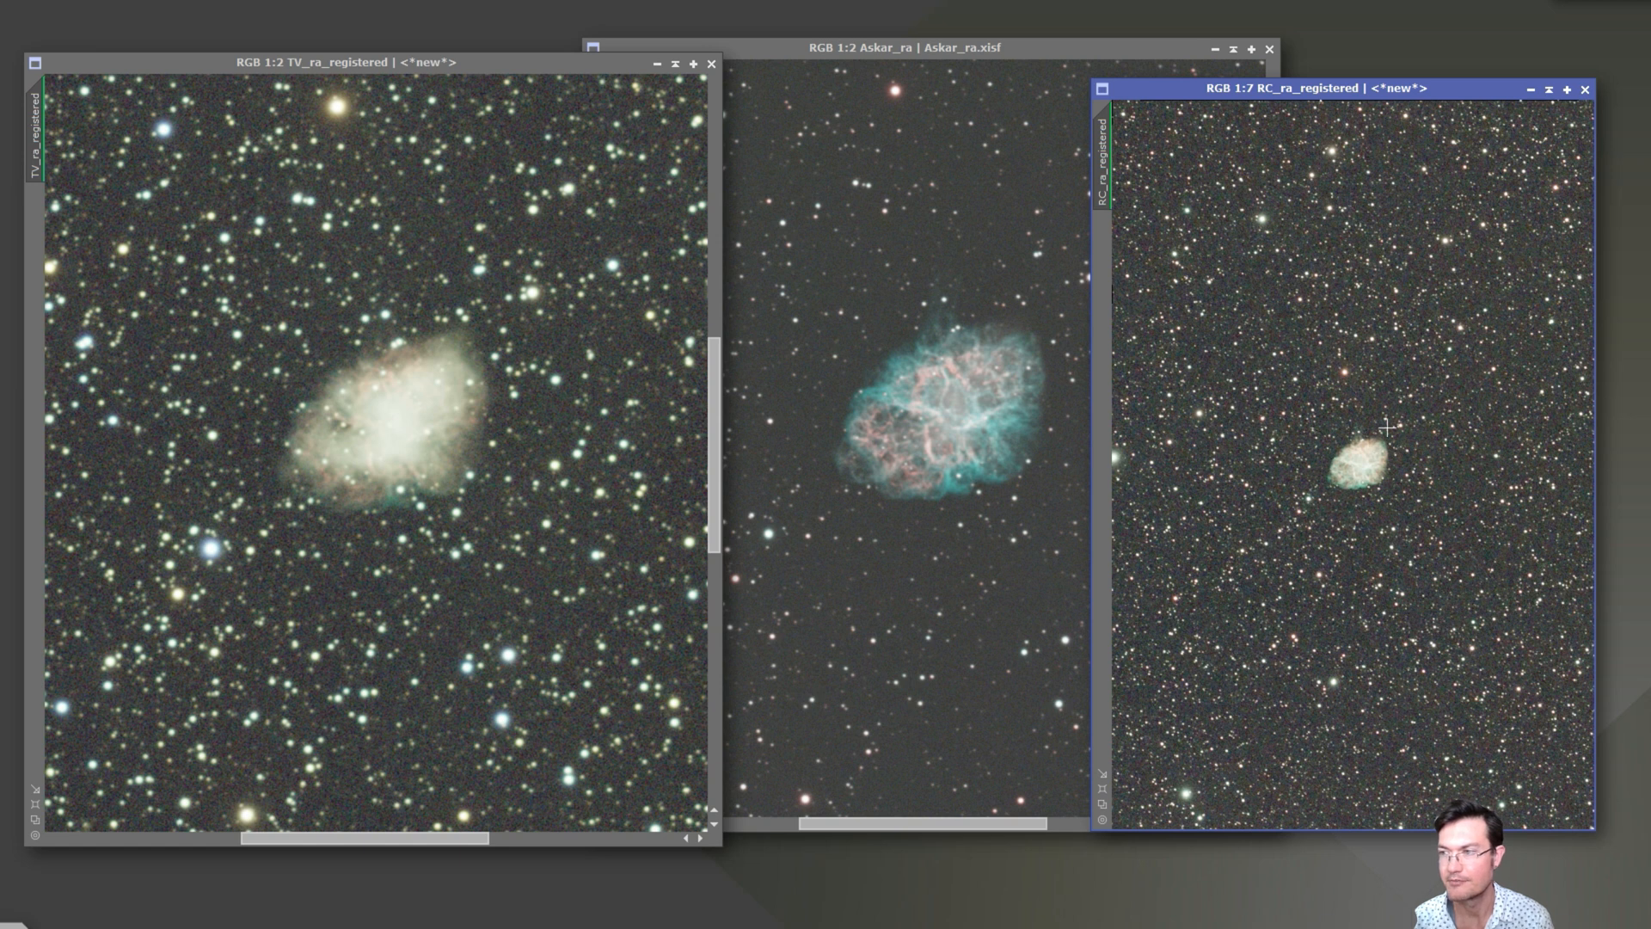
scroll(1386, 428, "up", 5)
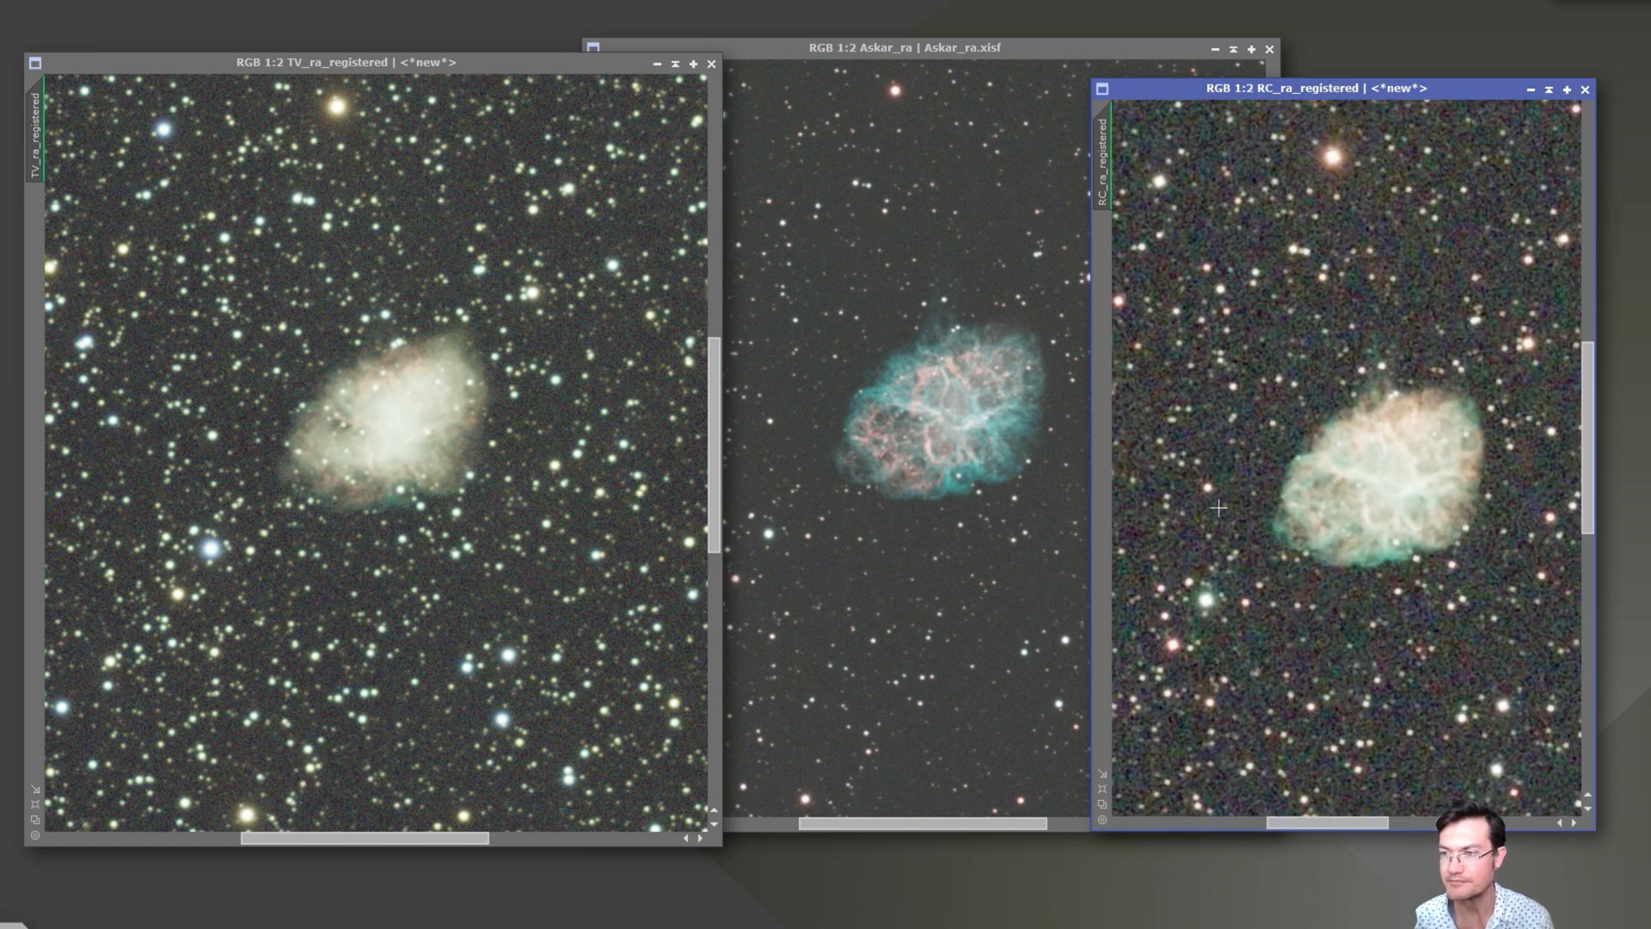
left_click(893, 635)
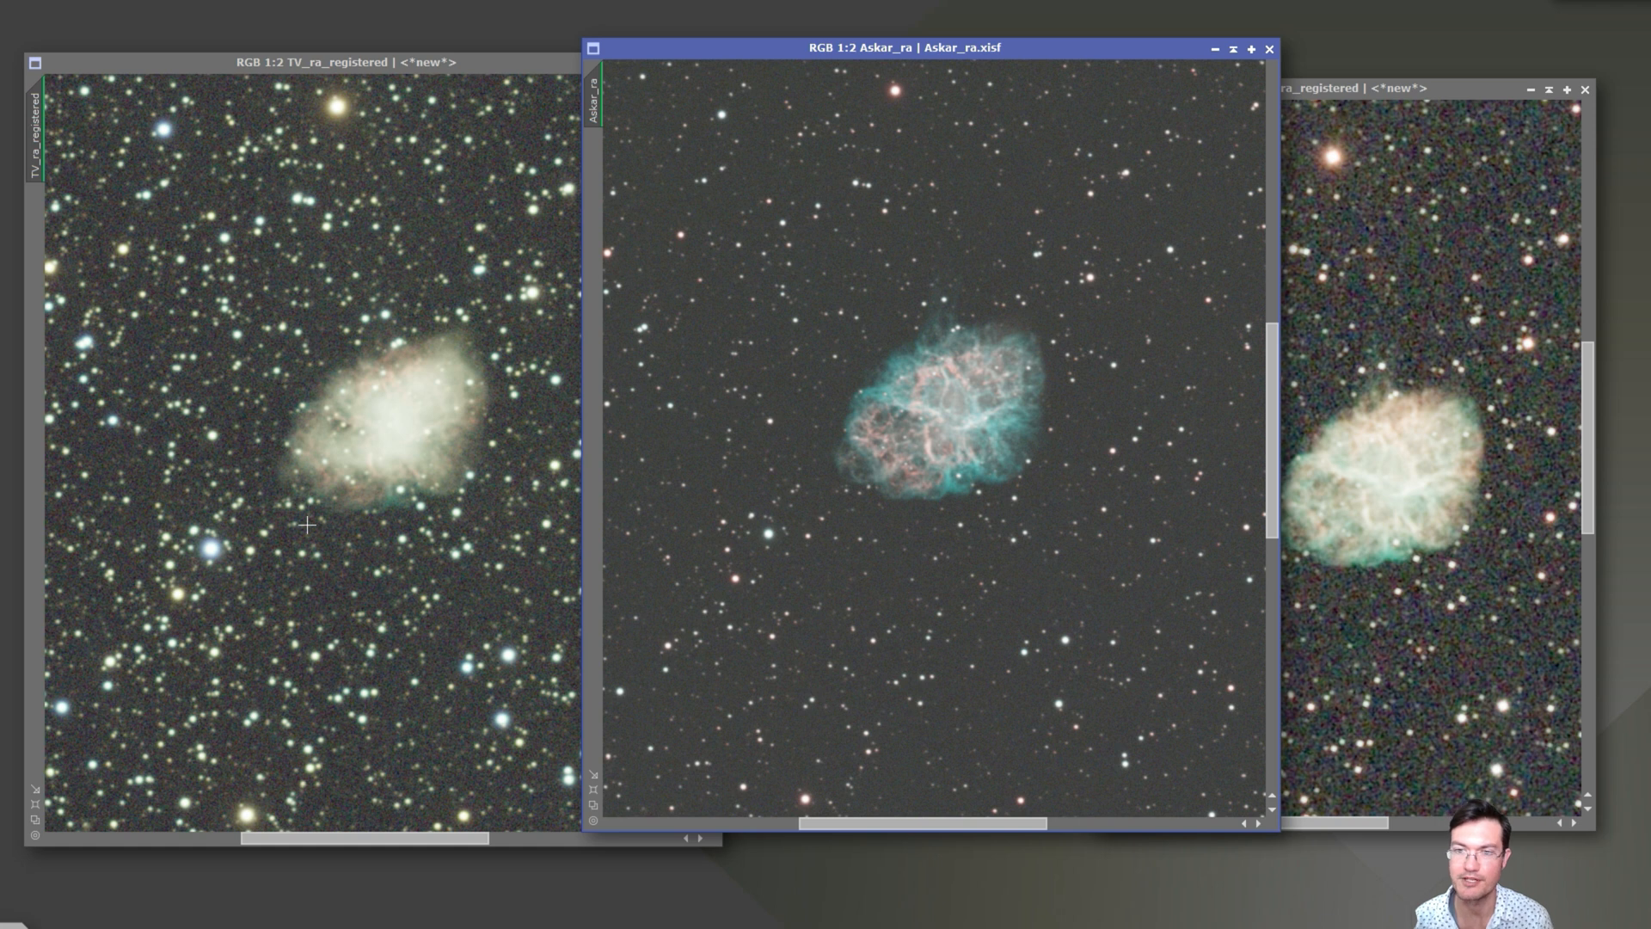
left_click(366, 500)
scroll(401, 458, "down", 1)
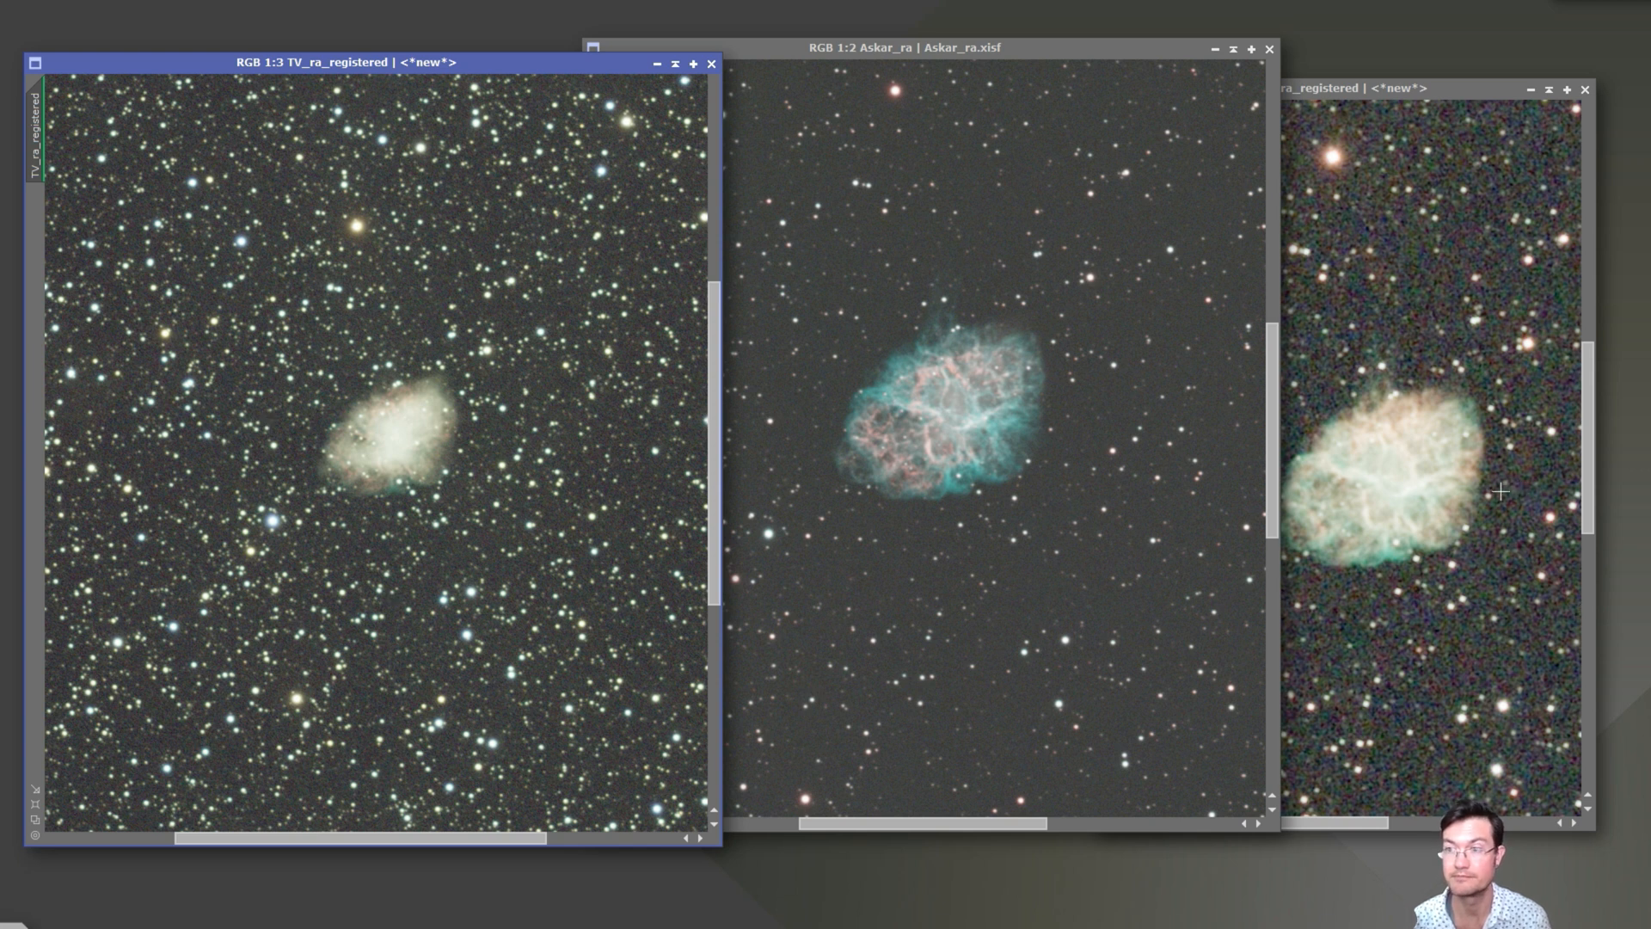
Create an ImageContainer holding Askar_ra, RC_ra_registered and TV_ra_registered, store it as a workspace icon and close its window
right_click(1381, 48)
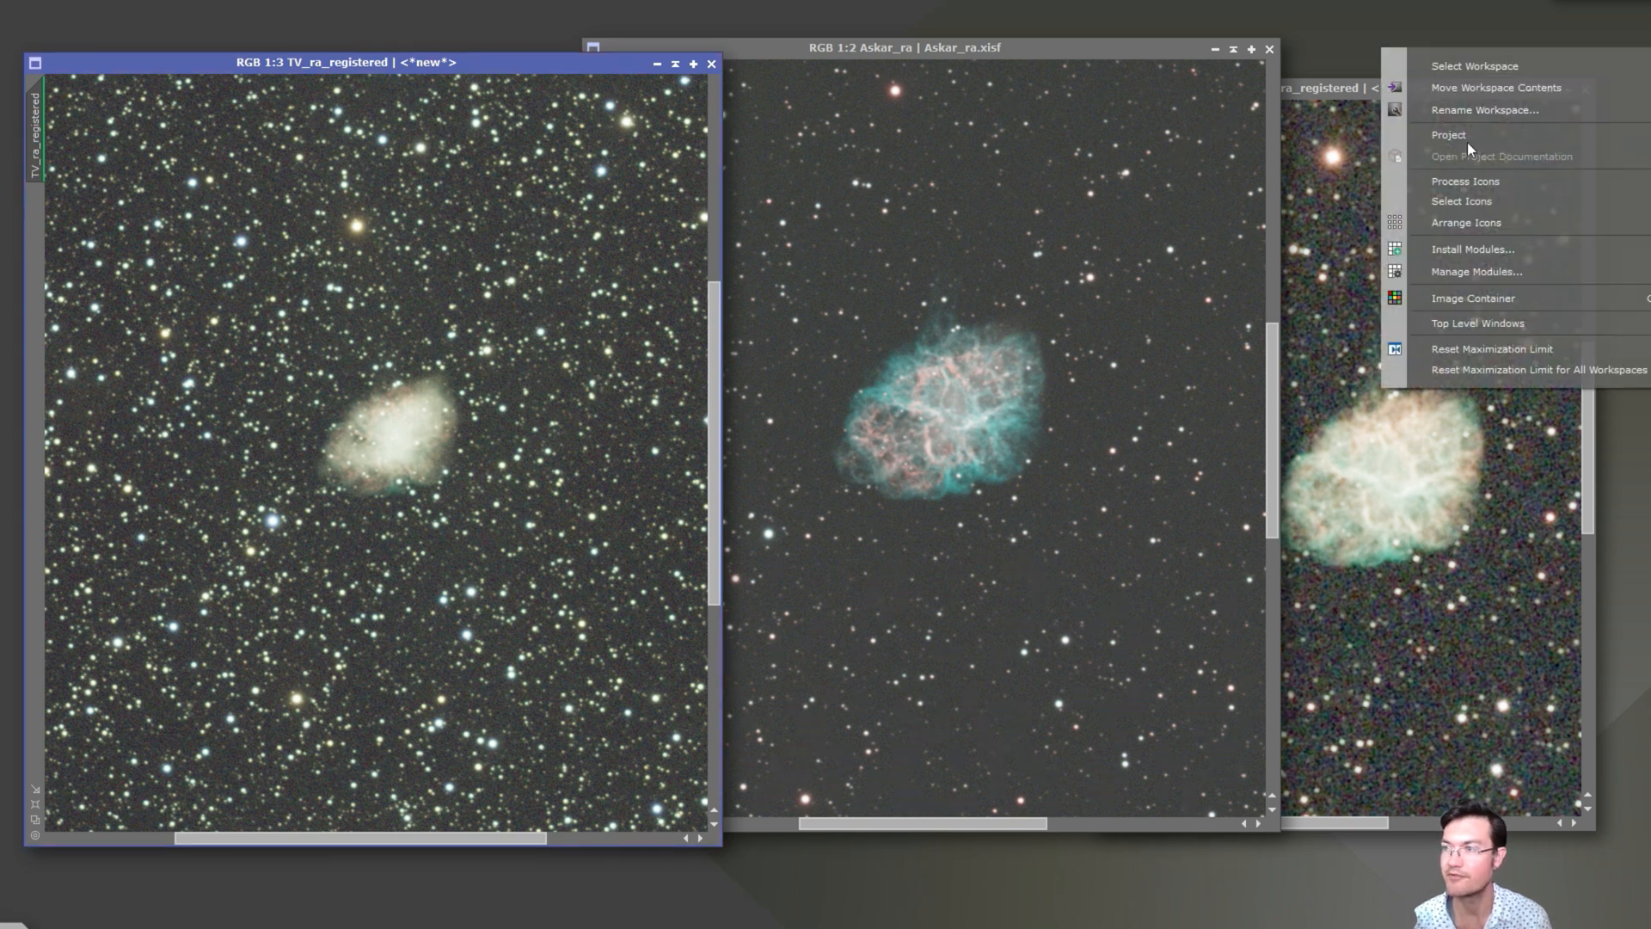
left_click(1451, 300)
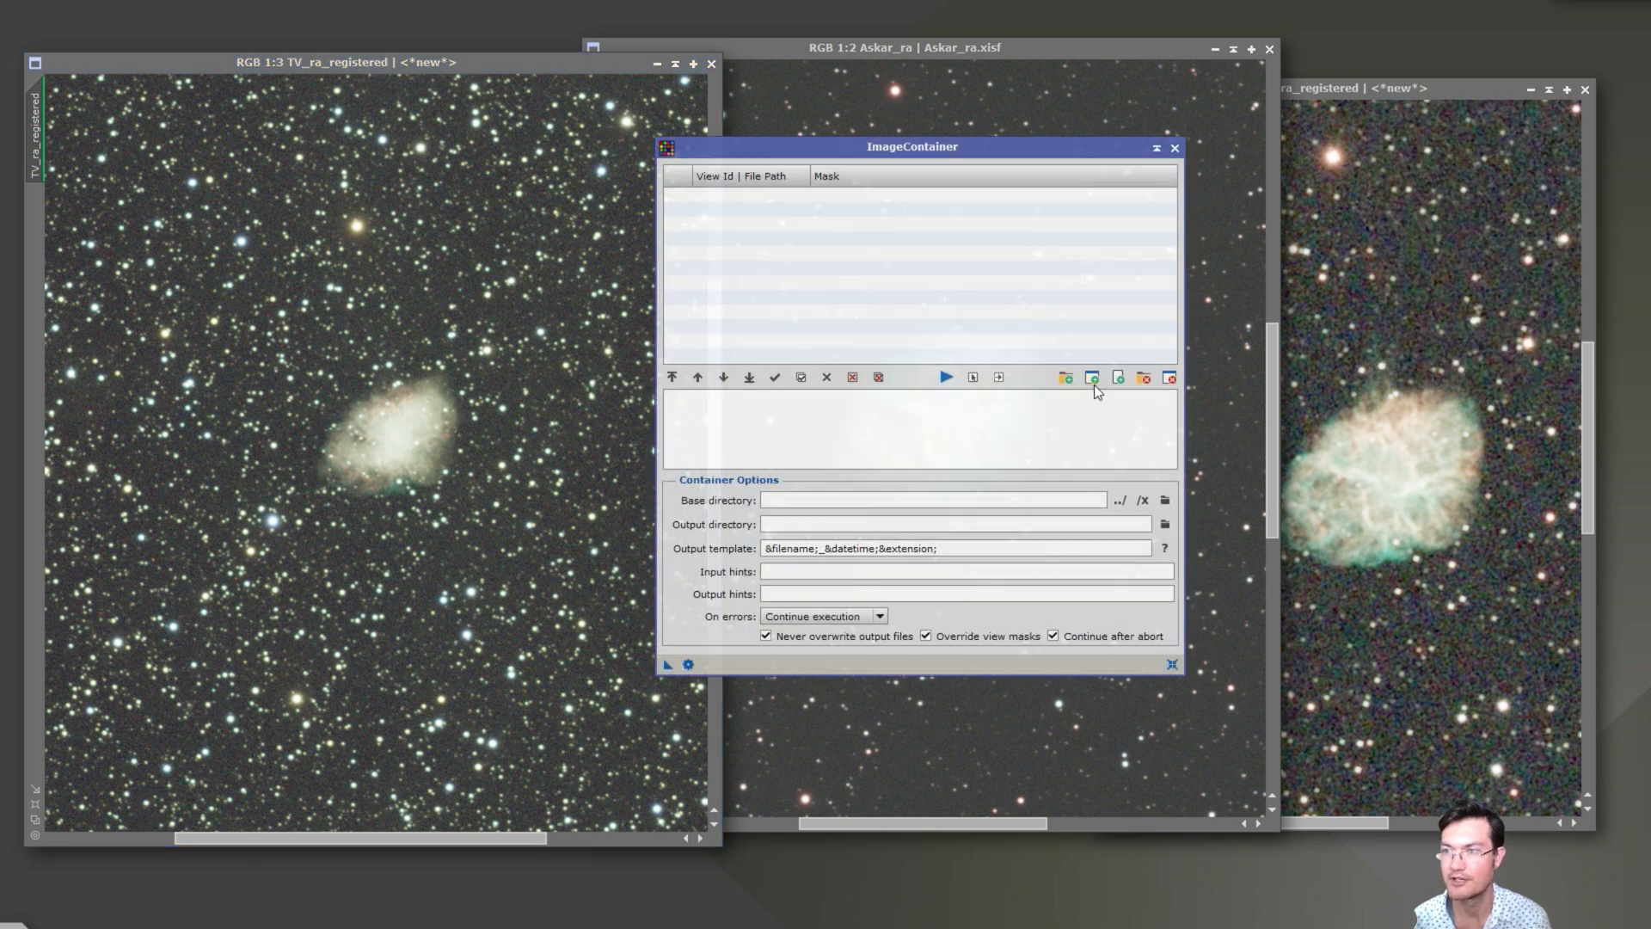
left_click(1092, 378)
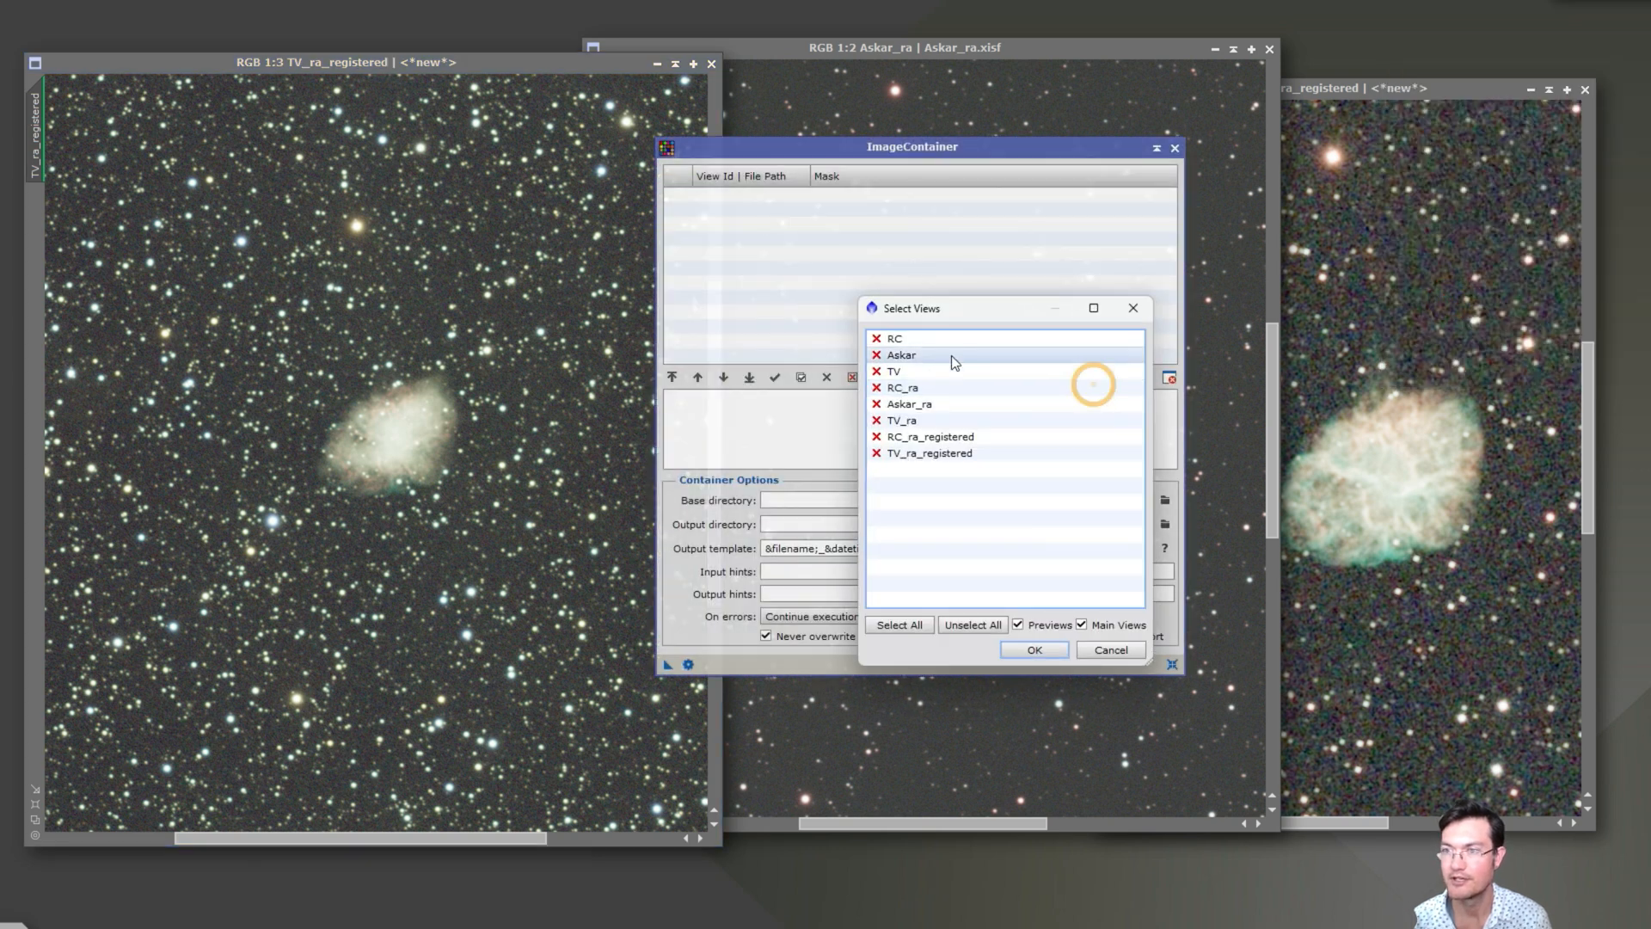
double_click(919, 432)
double_click(909, 453)
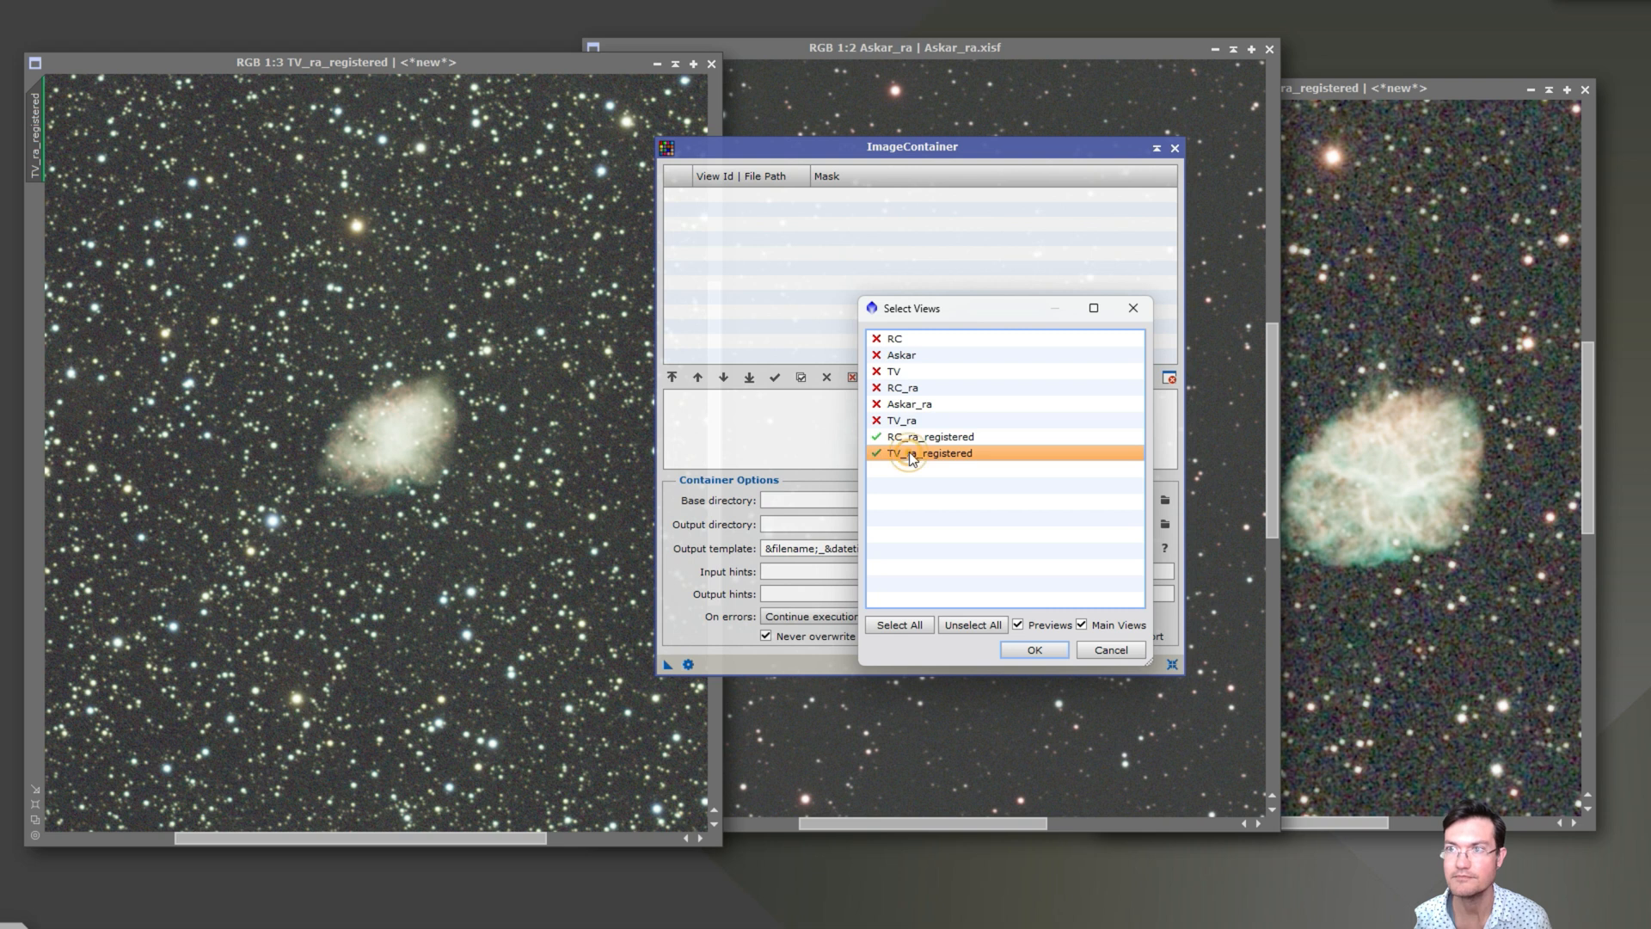
double_click(909, 403)
left_click(1030, 651)
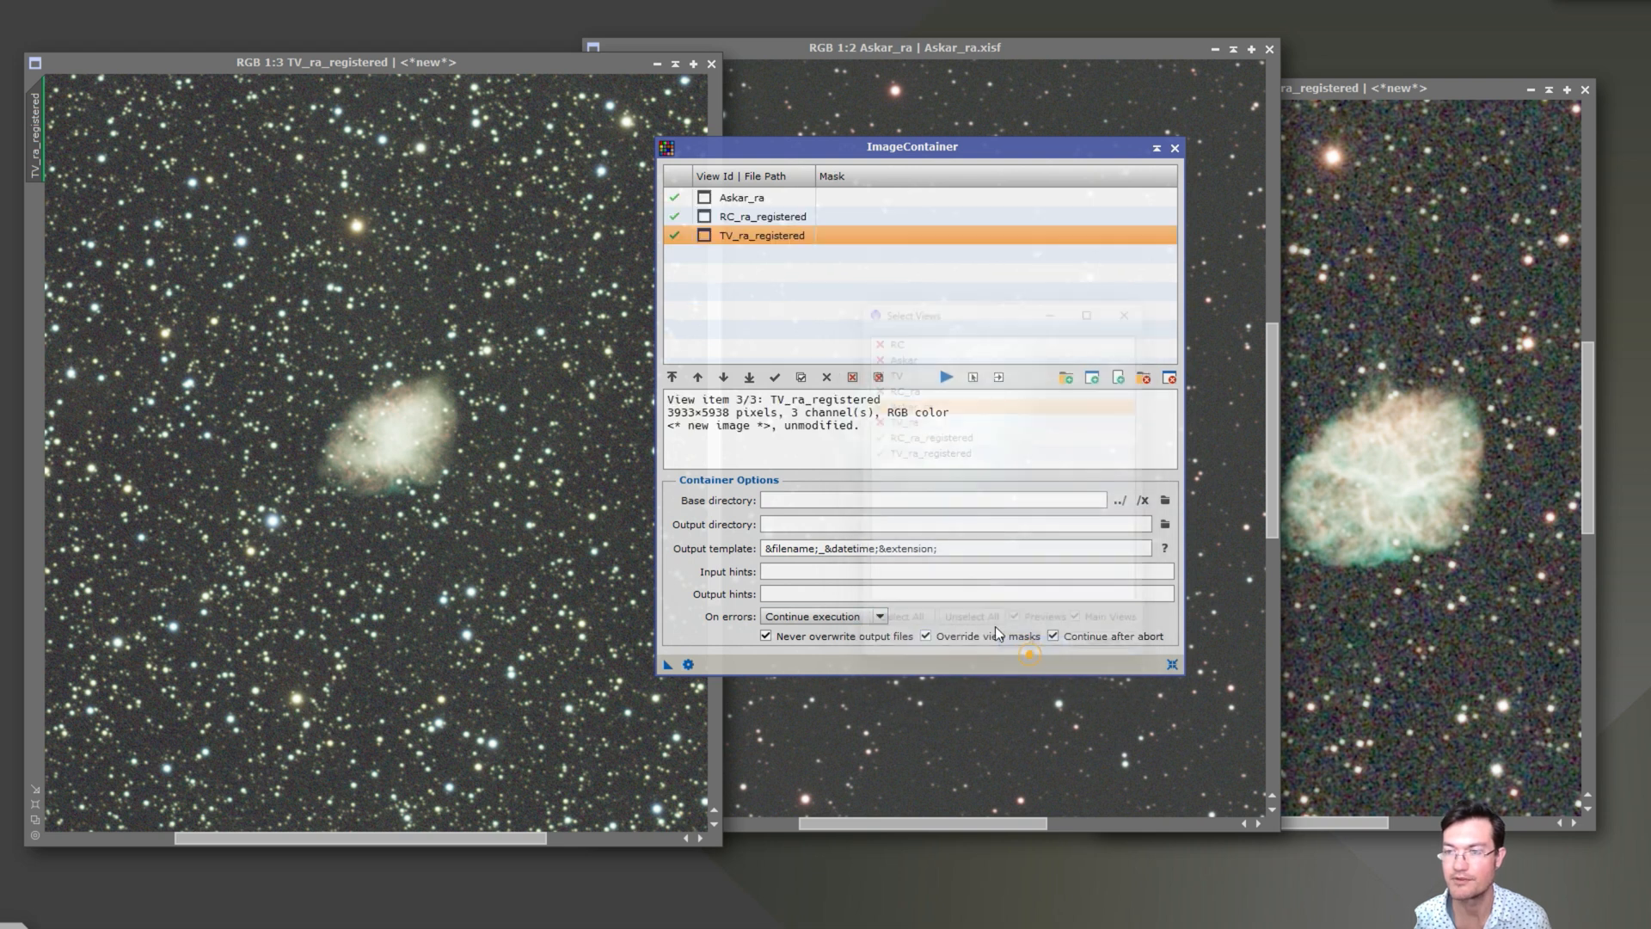
left_click_drag(668, 664, 1333, 45)
left_click(1176, 148)
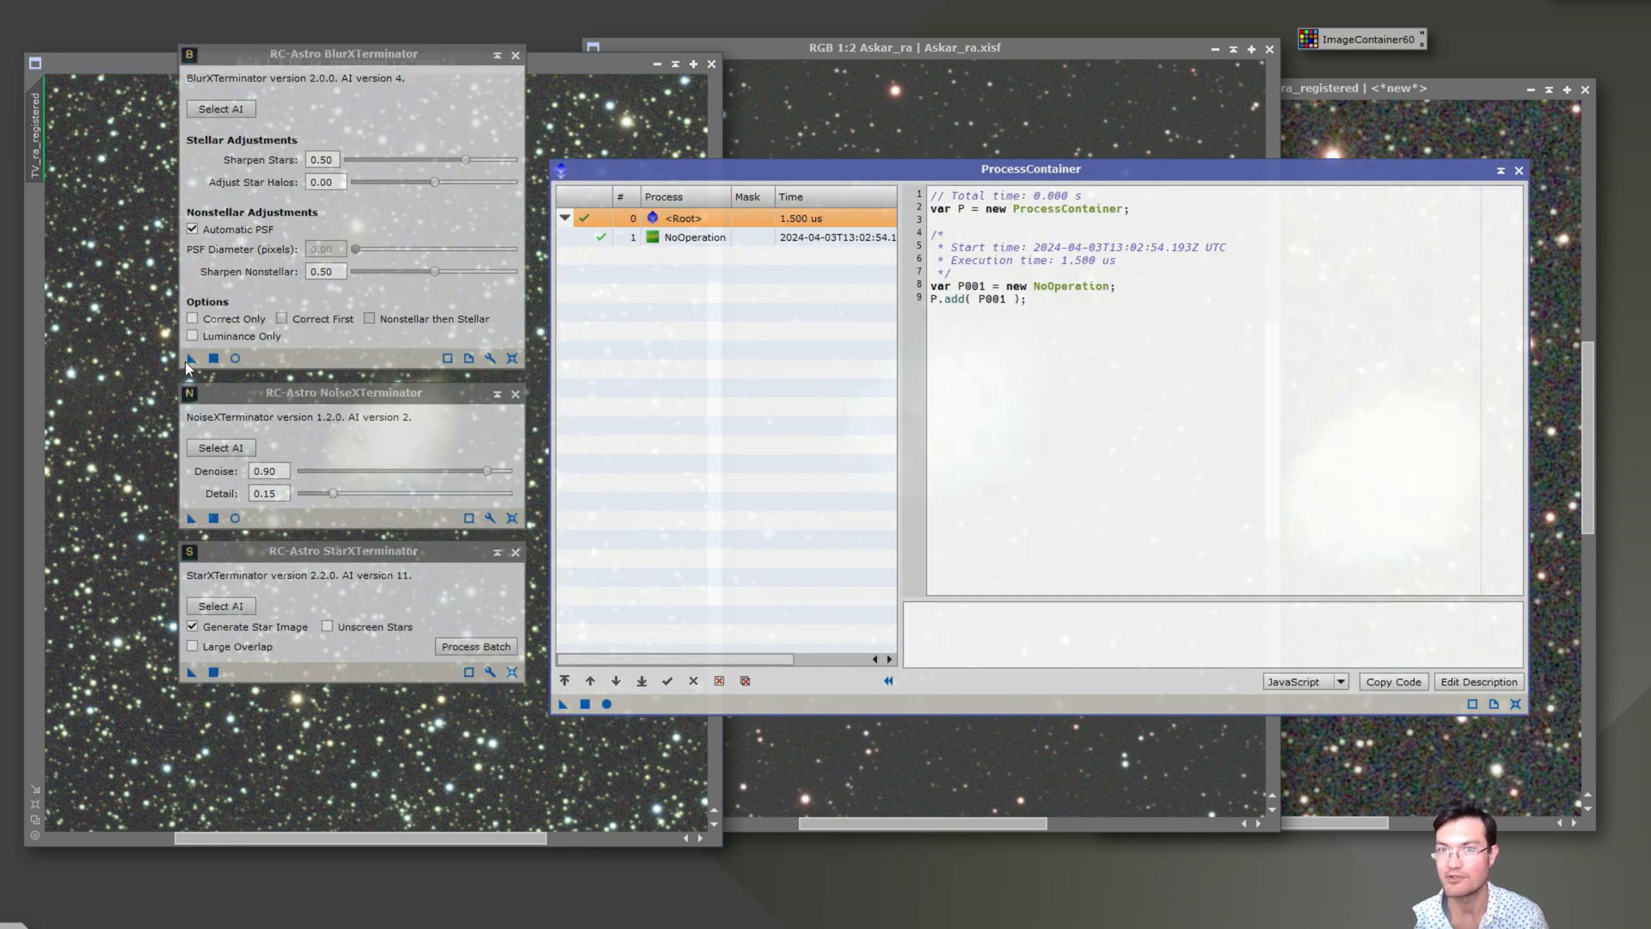
Add BlurXTerminator, NoiseXTerminator and StarXTerminator in that order to a ProcessContainer and run it on the ImageContainer icon
left_click_drag(191, 358, 757, 336)
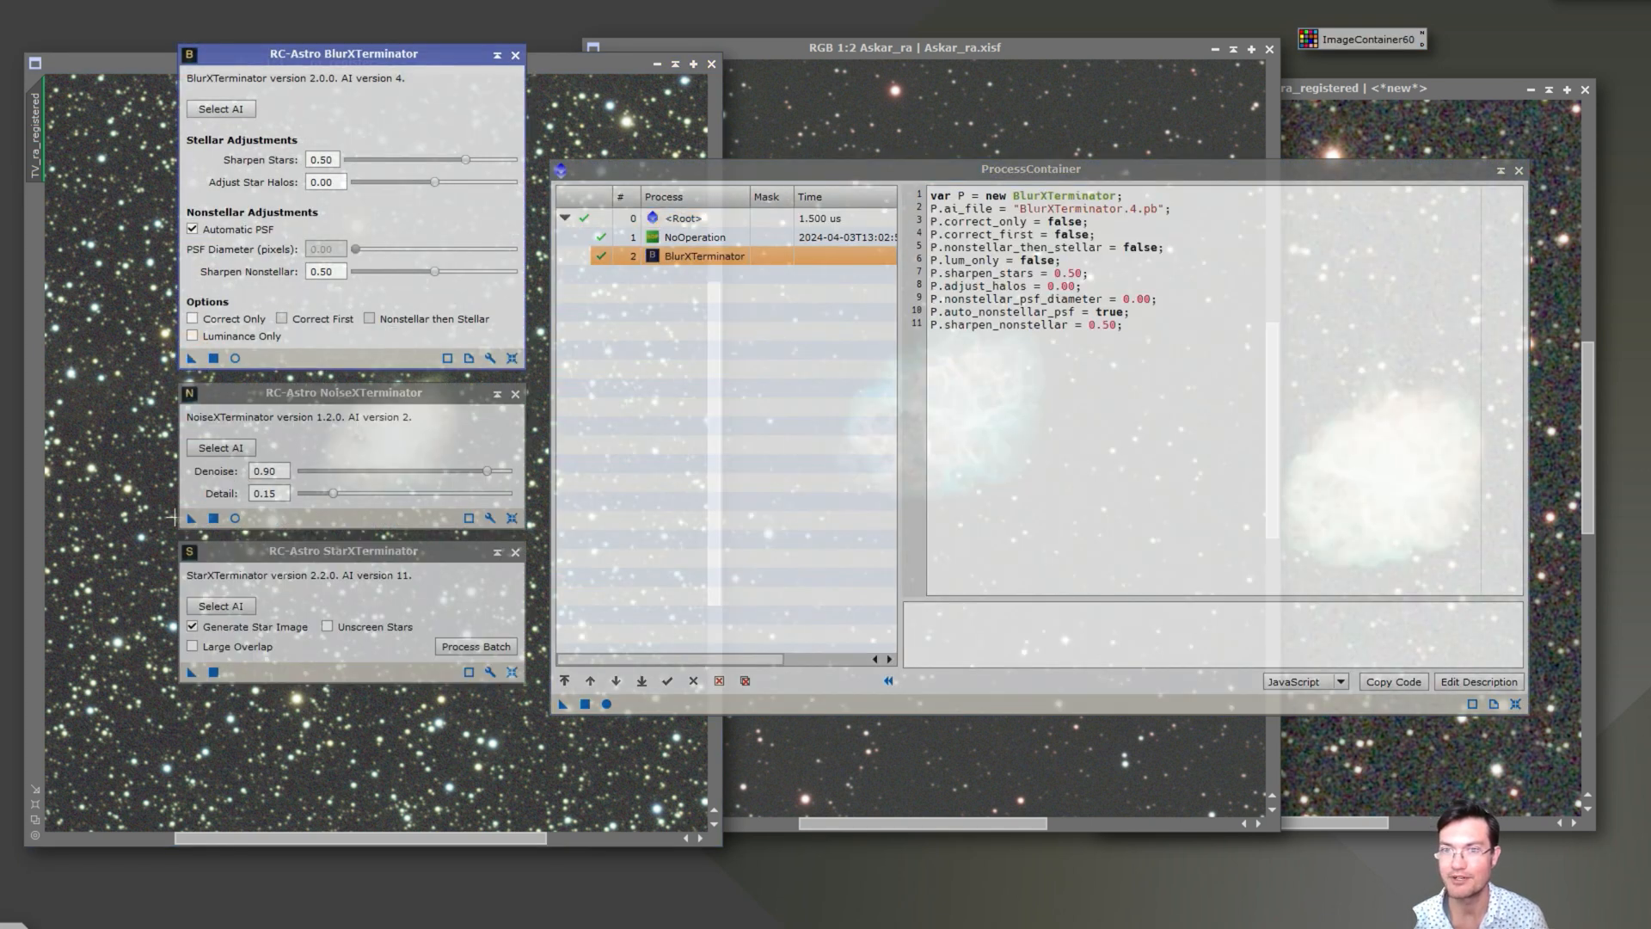
left_click_drag(190, 518, 703, 372)
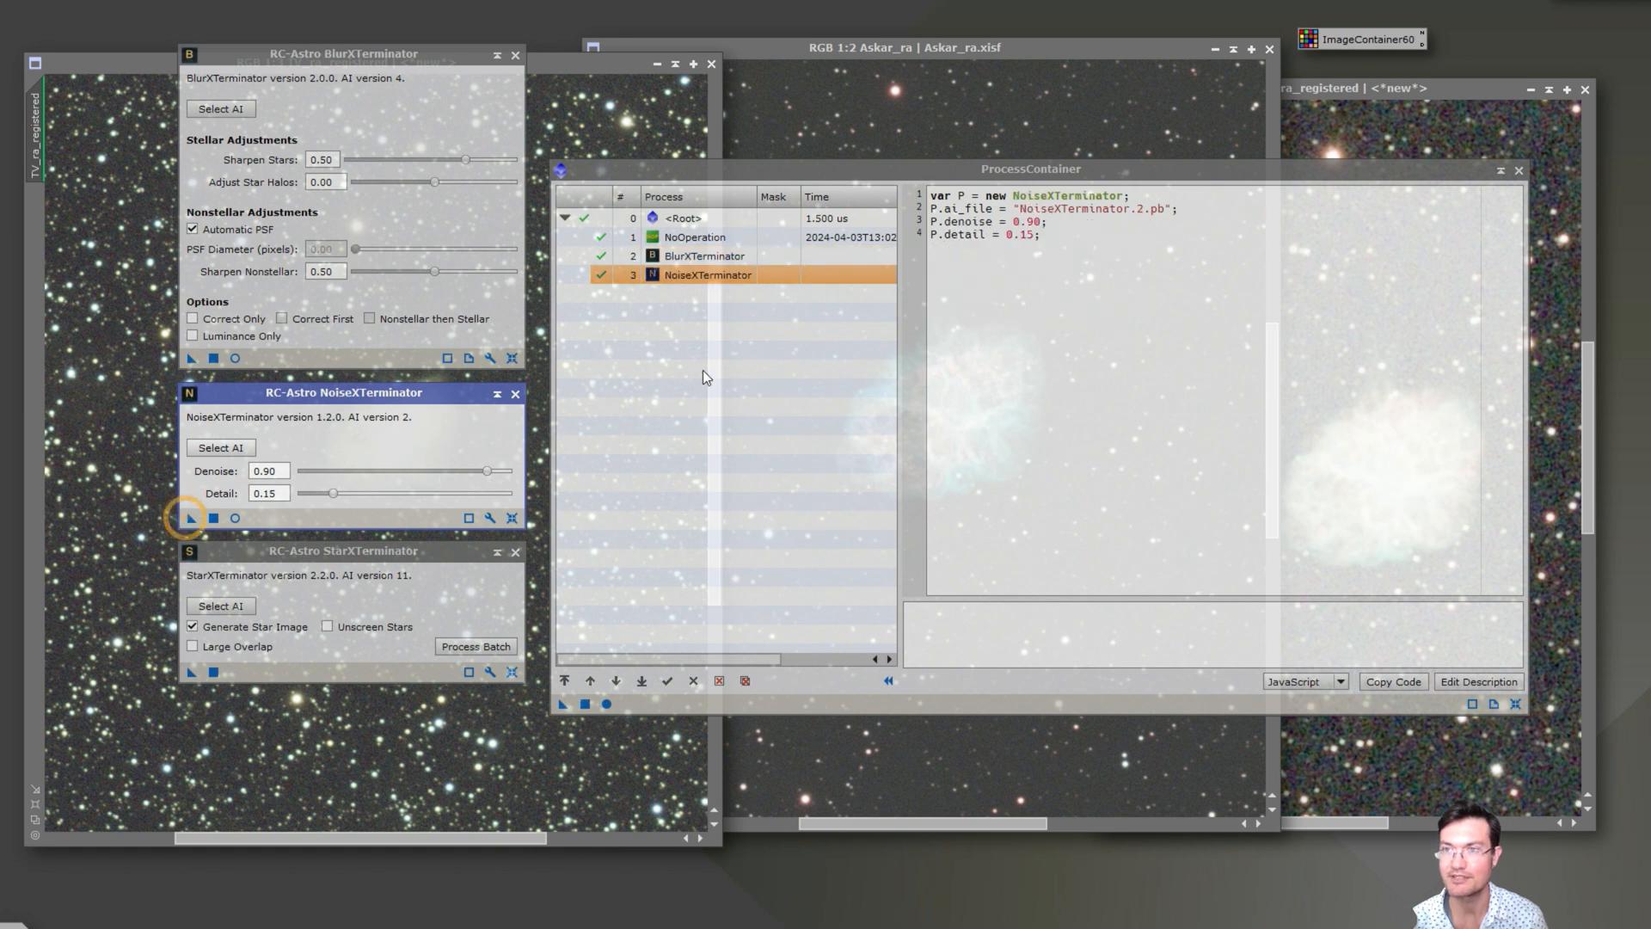
left_click_drag(191, 672, 735, 417)
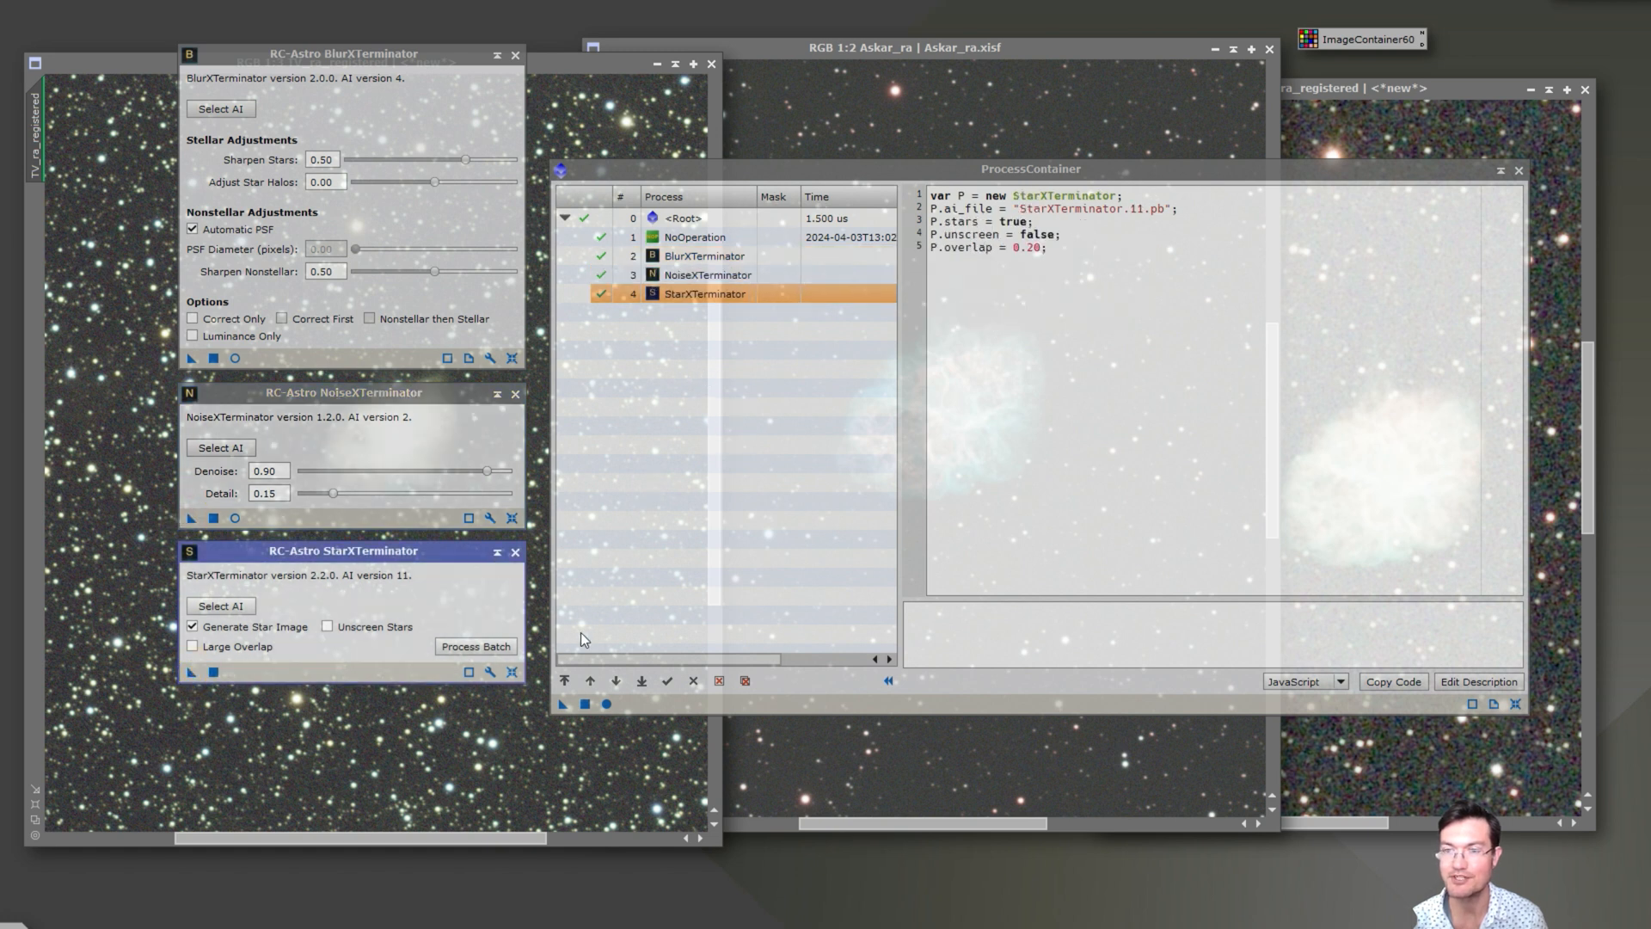
left_click_drag(561, 708, 1345, 41)
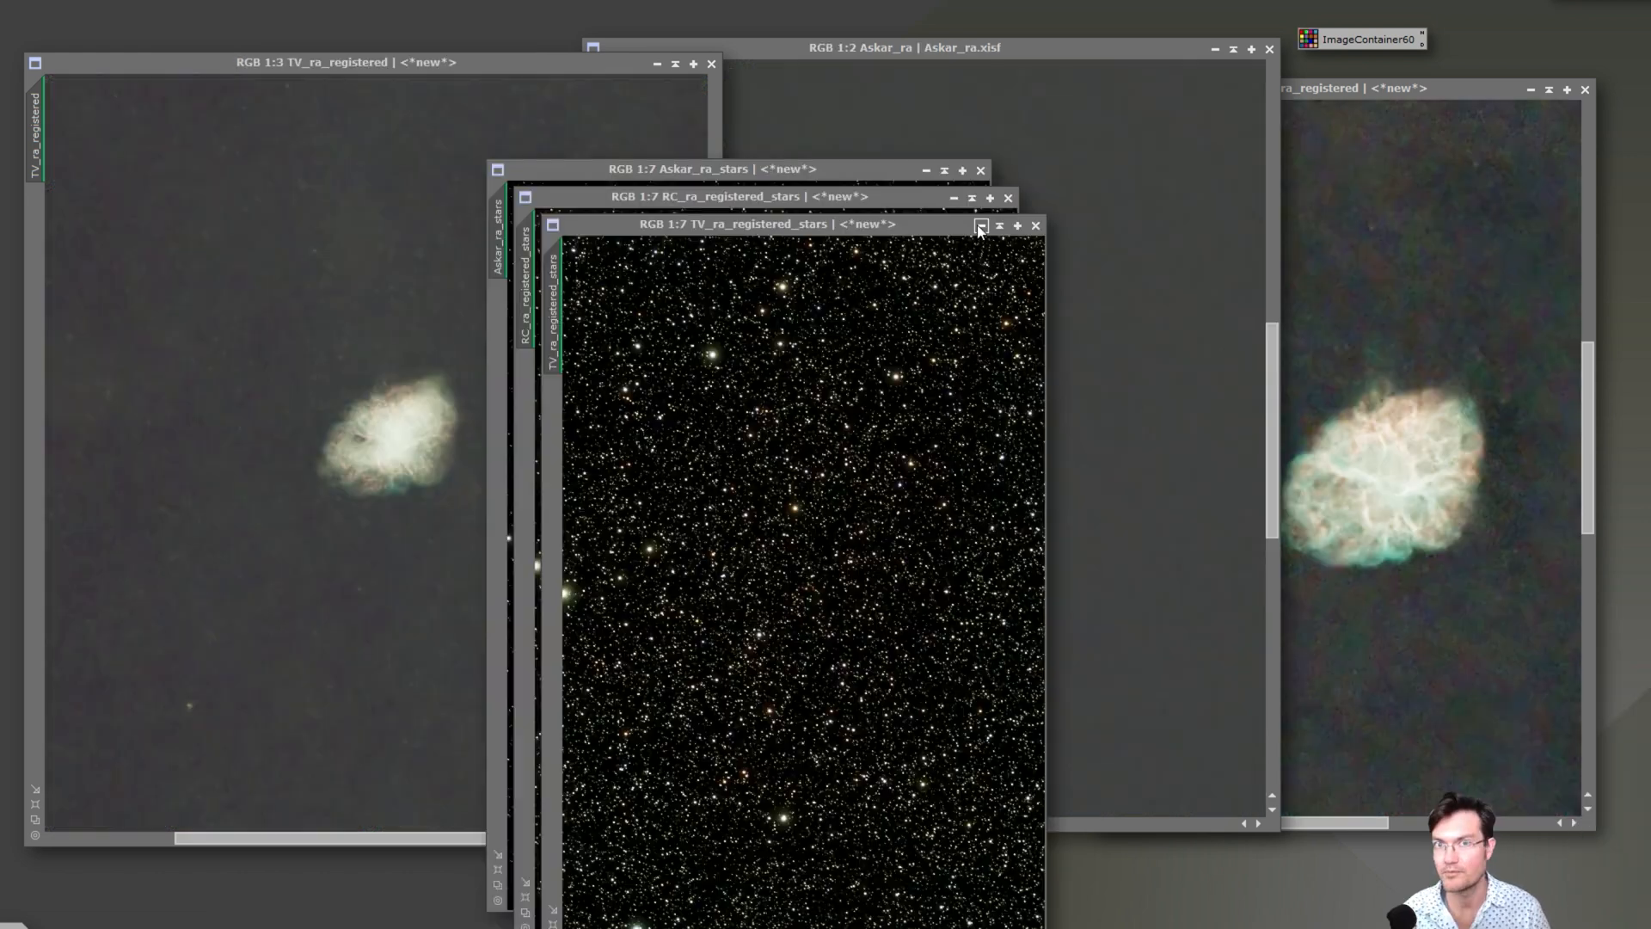
Minimize the three extracted star images and move them out of the way of the starless images
left_click(982, 225)
left_click(970, 199)
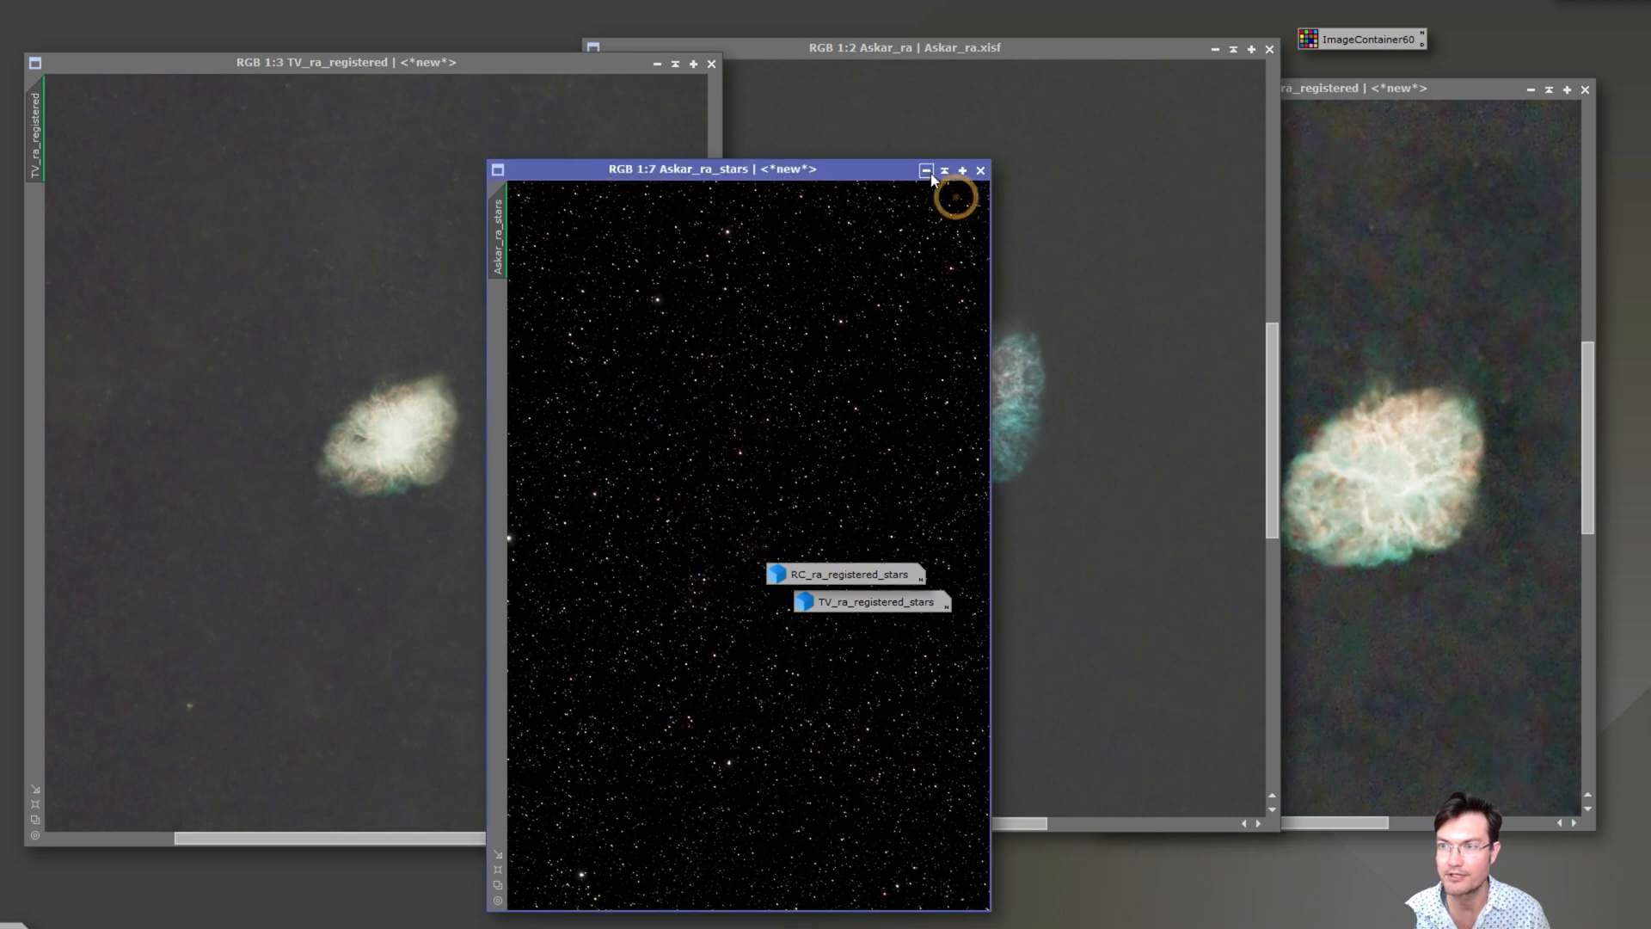
left_click(944, 171)
left_click_drag(966, 860, 1410, 920)
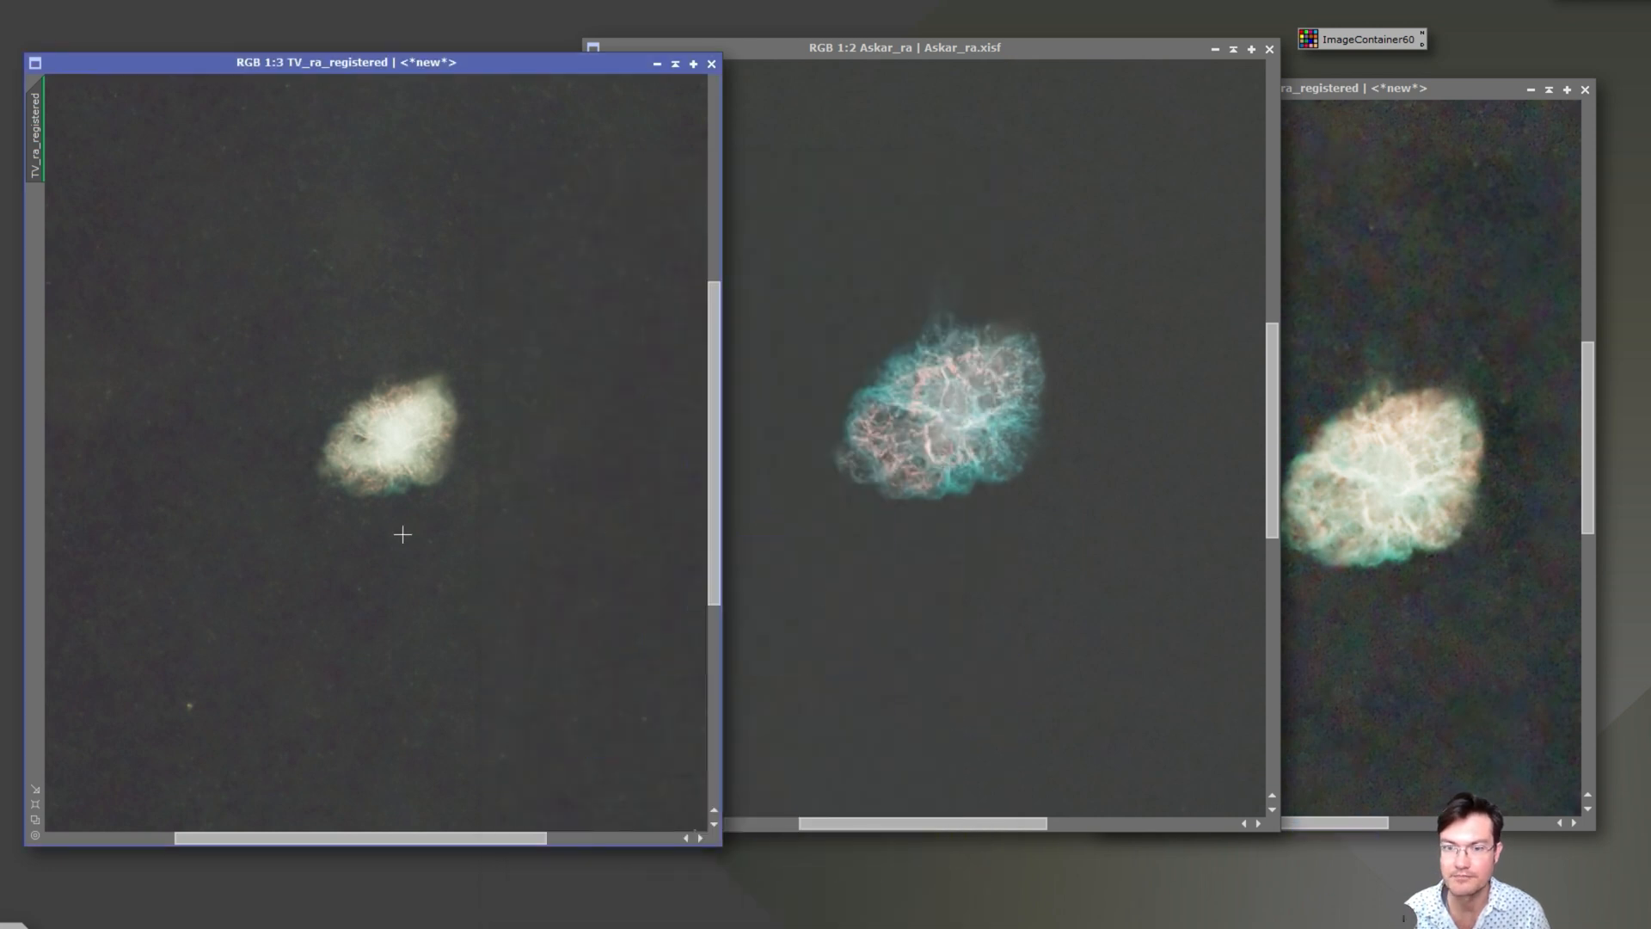
Match the zoom and view of the three starless images at 1:2 and line their windows up side by side
left_click(774, 368)
left_click_drag(593, 95, 42, 129)
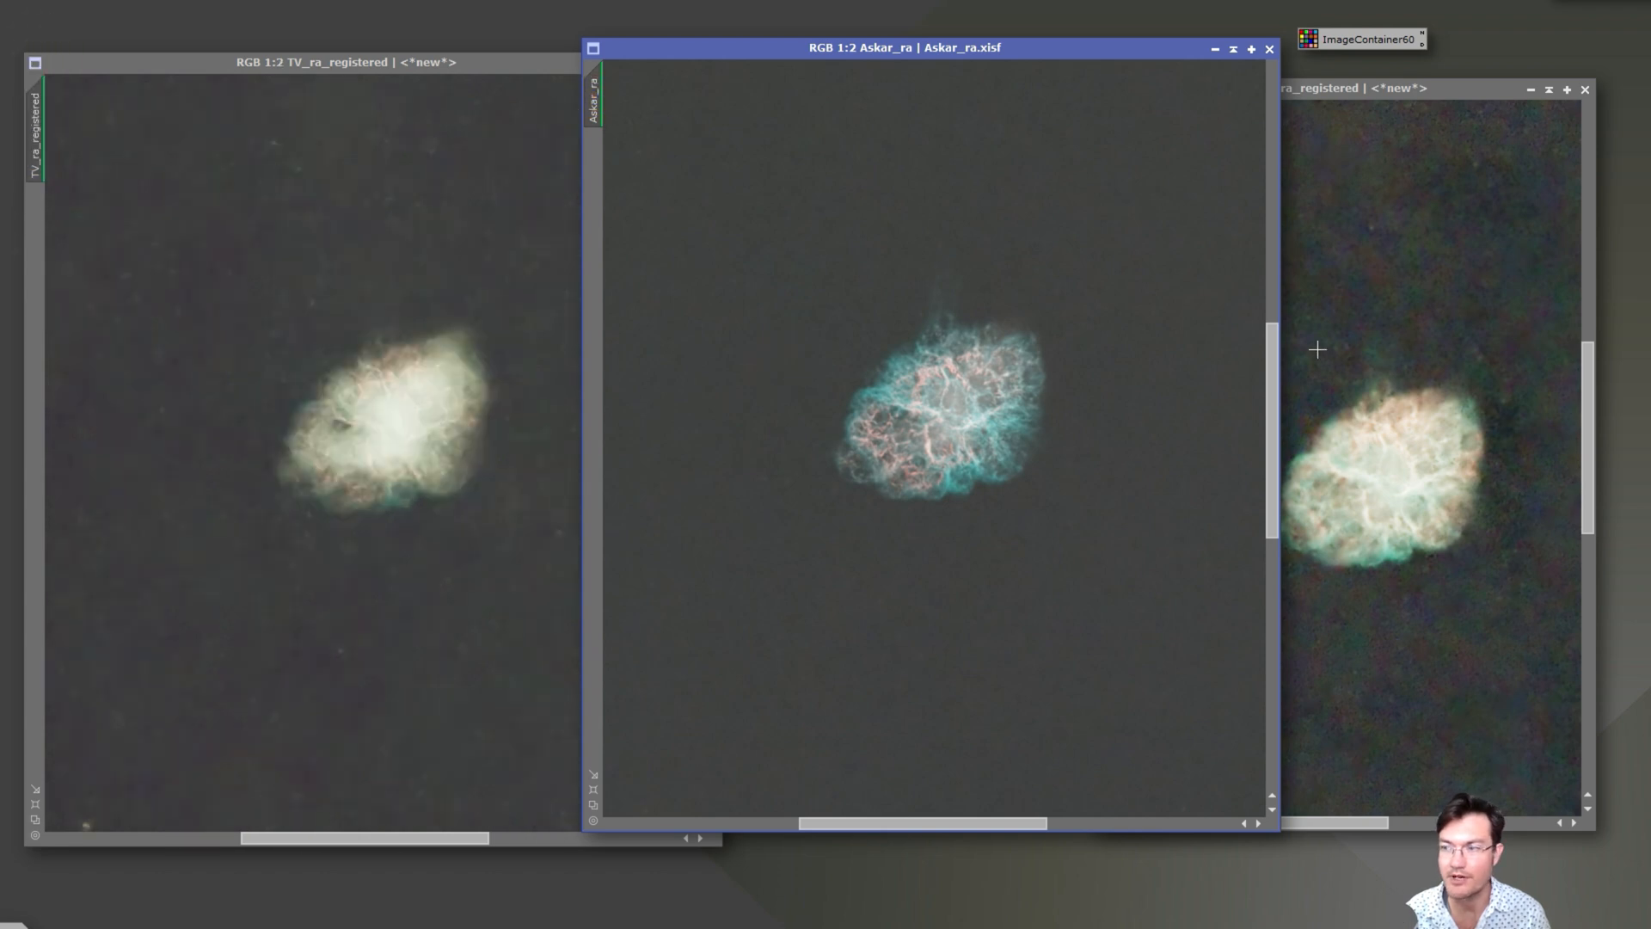
left_click(970, 50)
key("ctrl+shift+t")
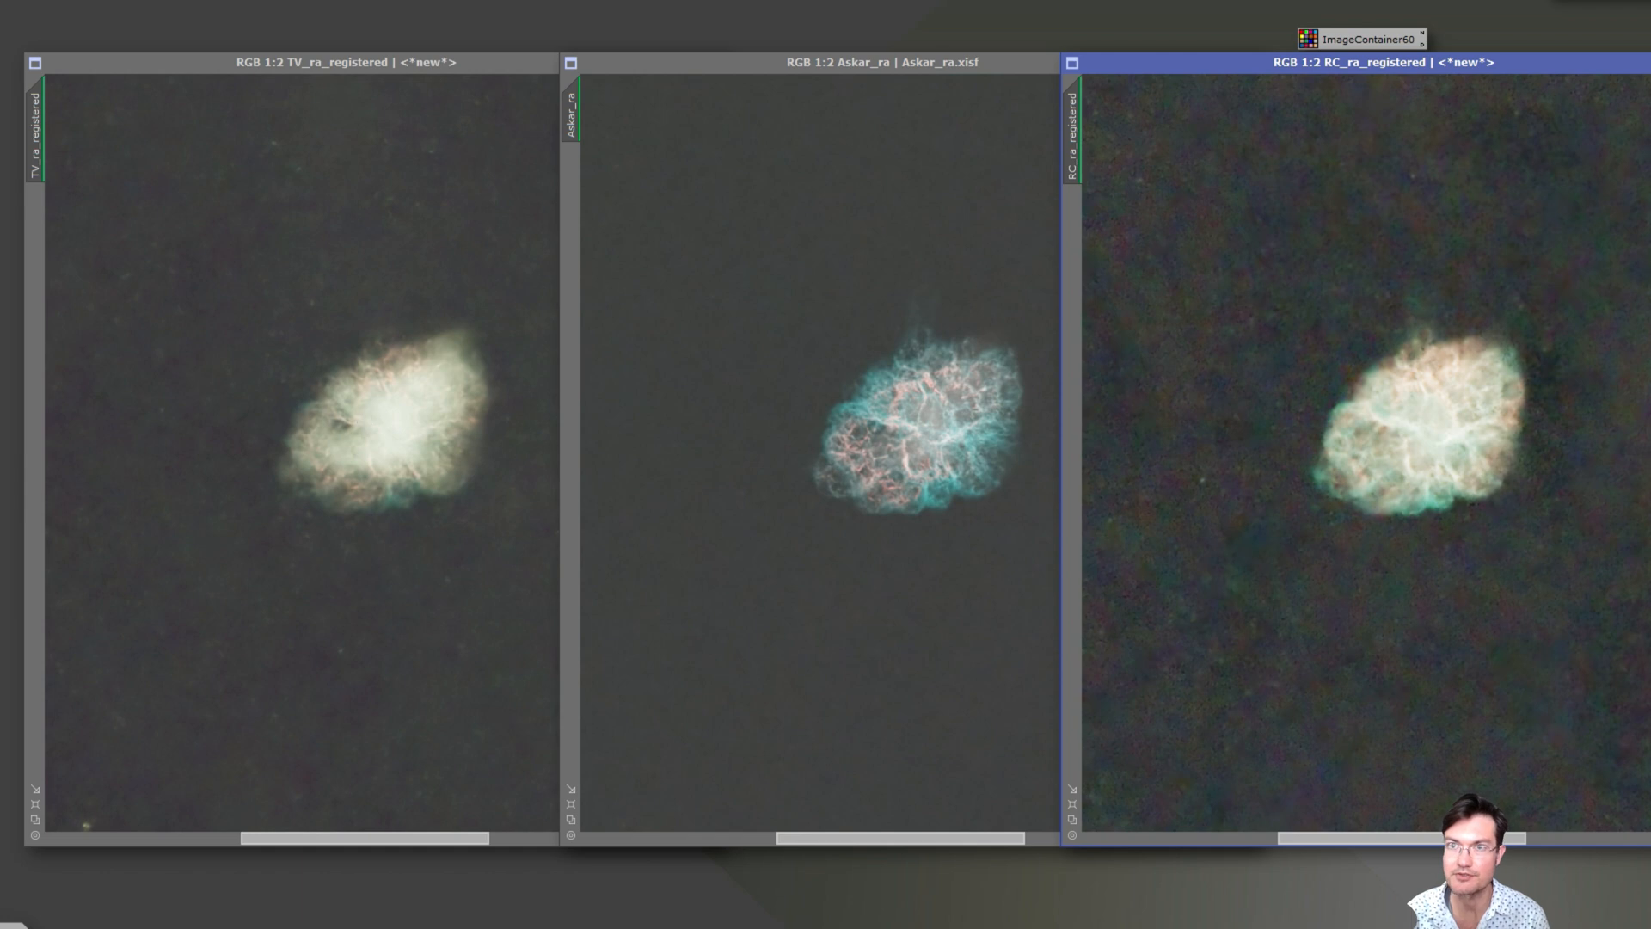
Stretch RC_ra_registered, Askar_ra and TV_ra_registered with Statistical Stretch at a target median of 0.10, previewing RC_ra_registered first
left_click(387, 2)
mouse_move(450, 249)
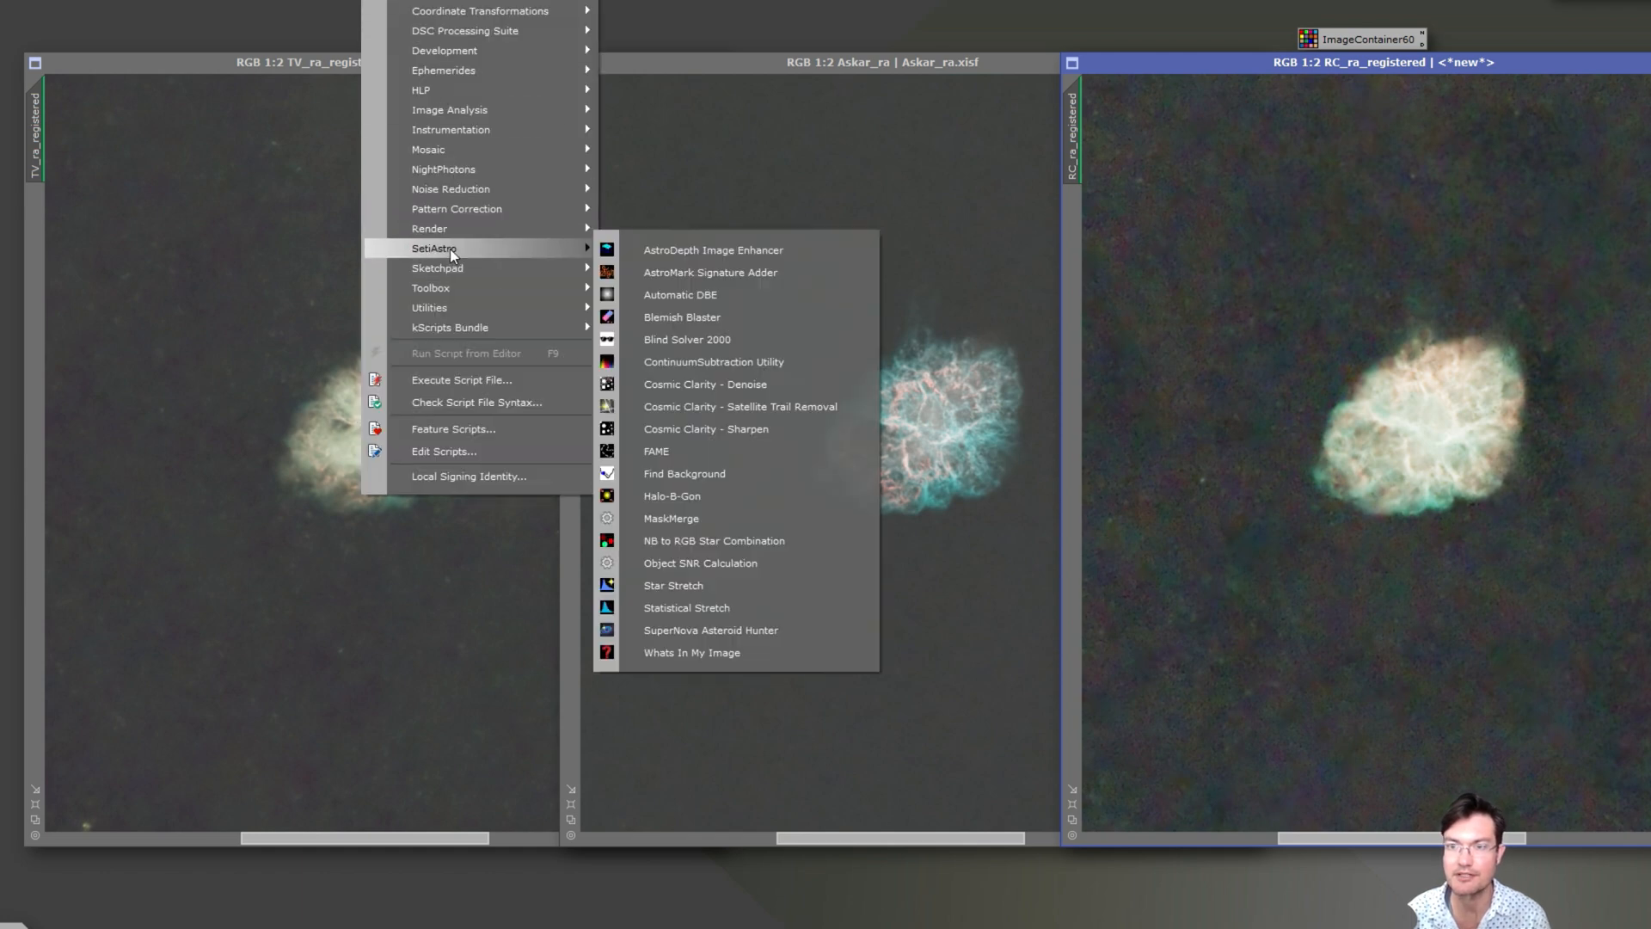
left_click(681, 627)
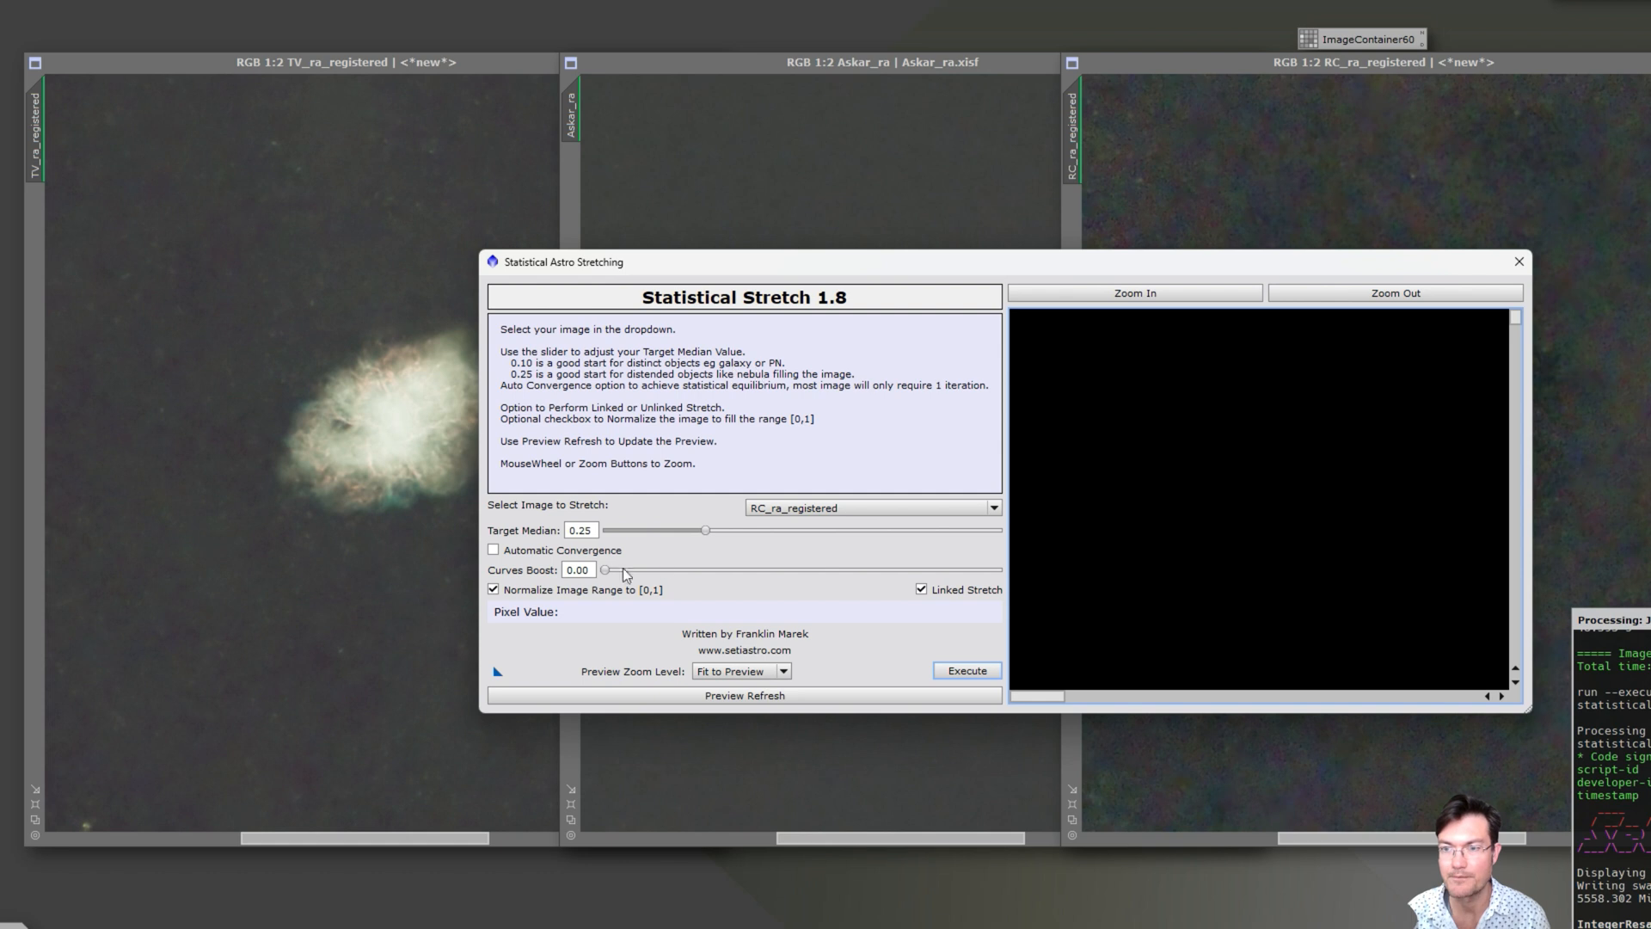
left_click_drag(708, 532, 650, 539)
left_click_drag(762, 258, 626, 159)
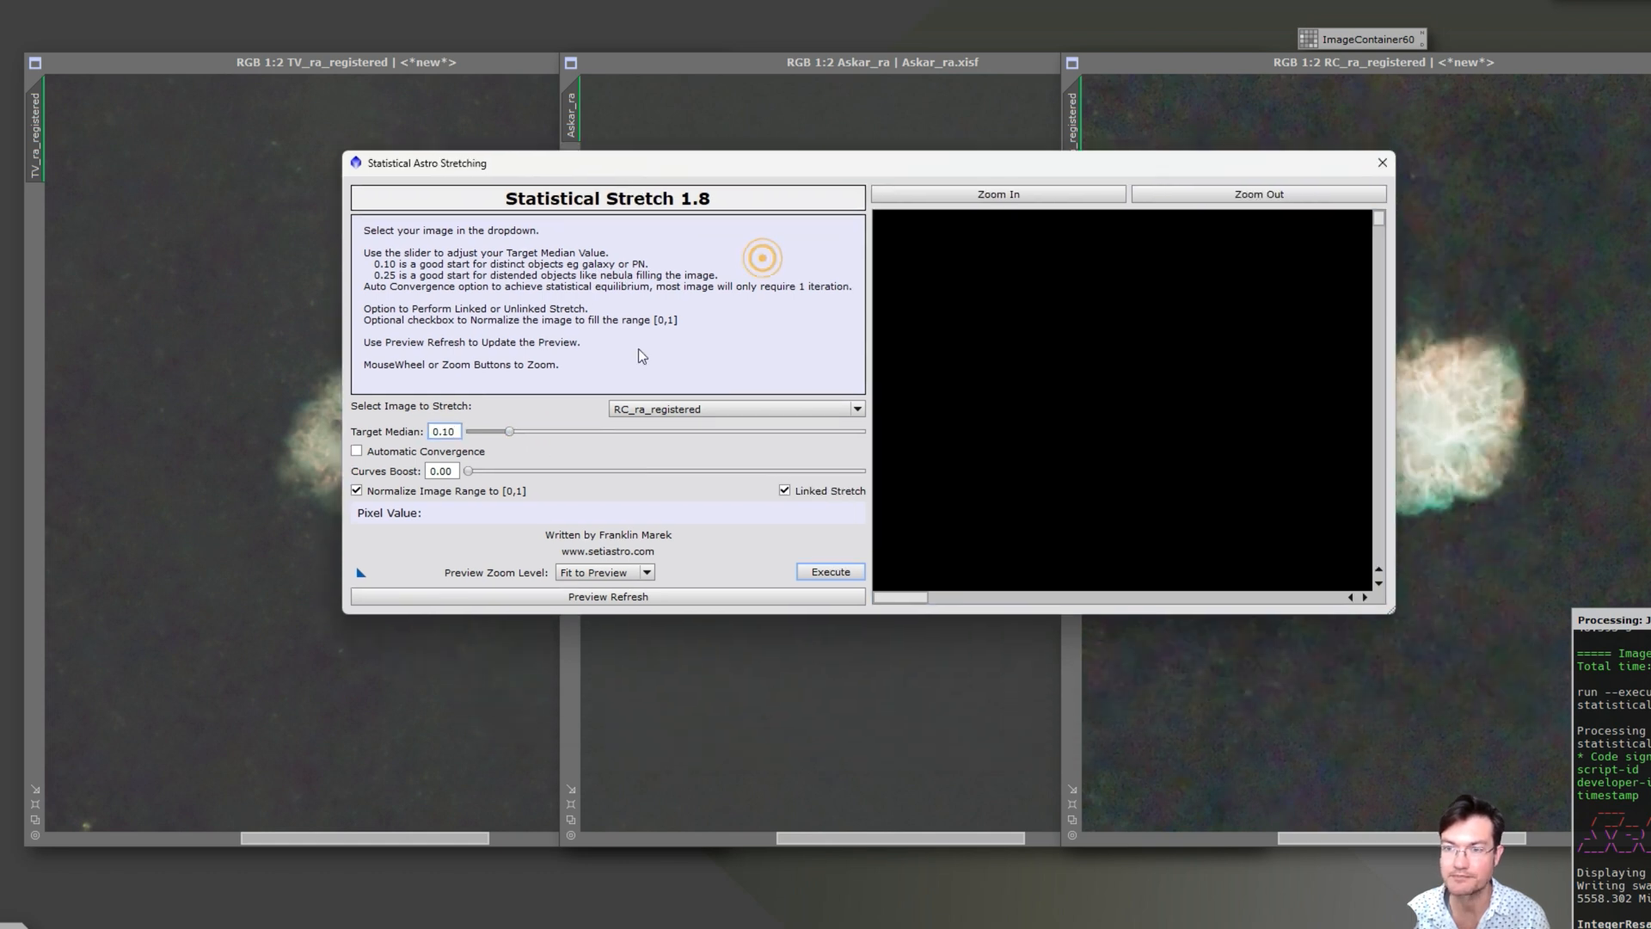
left_click(590, 595)
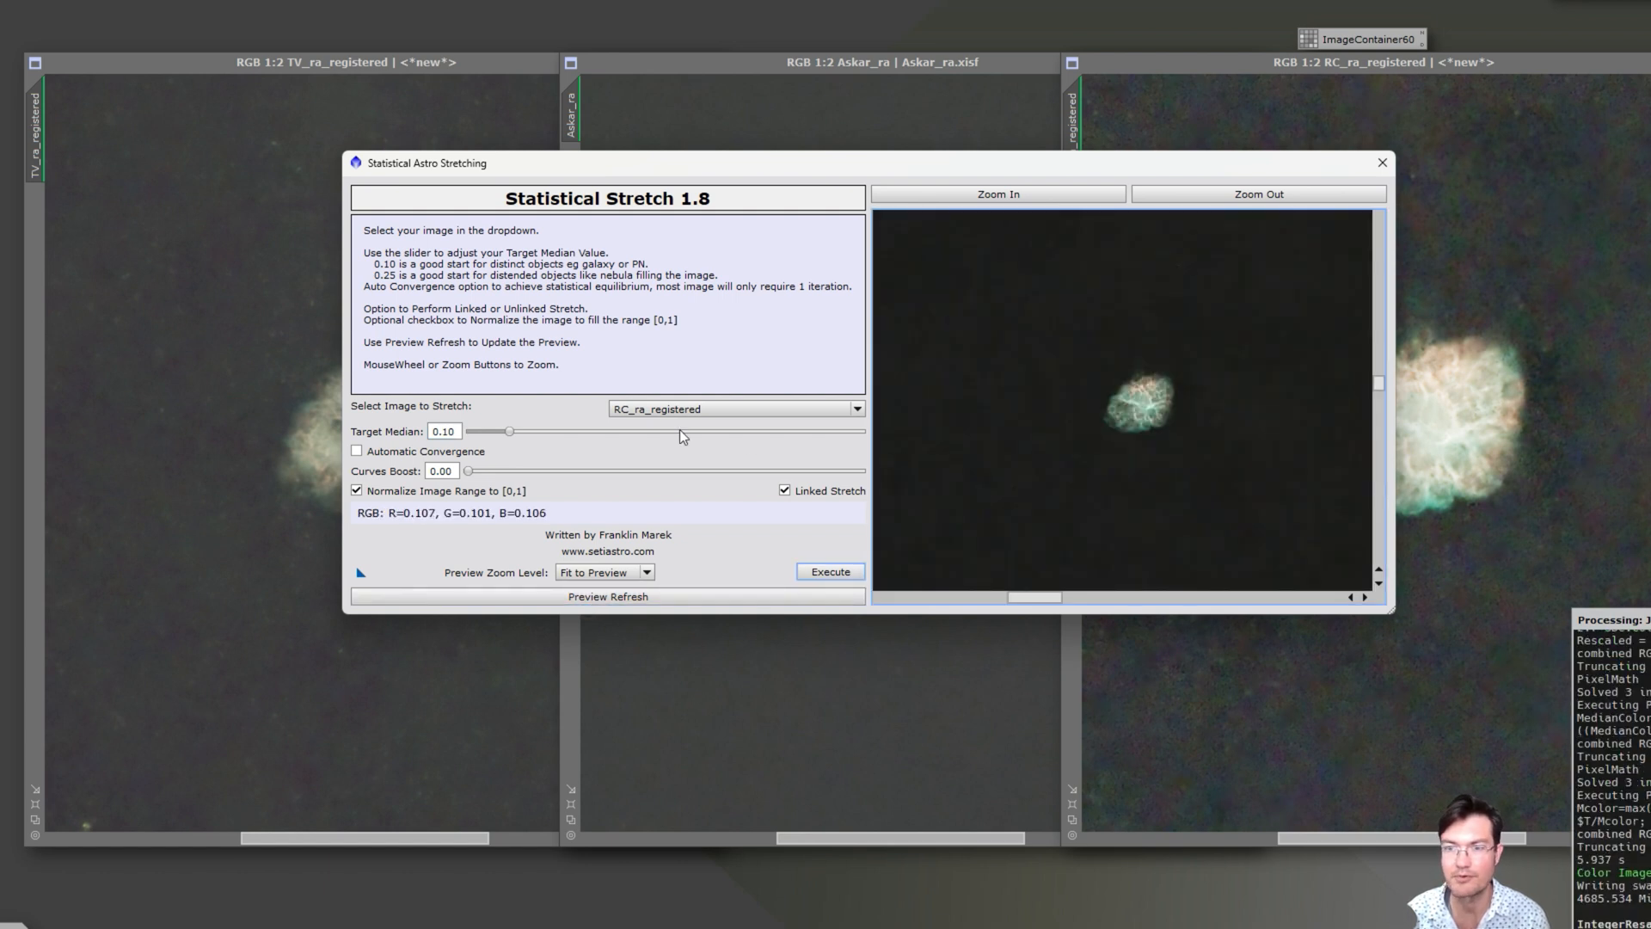
left_click(812, 571)
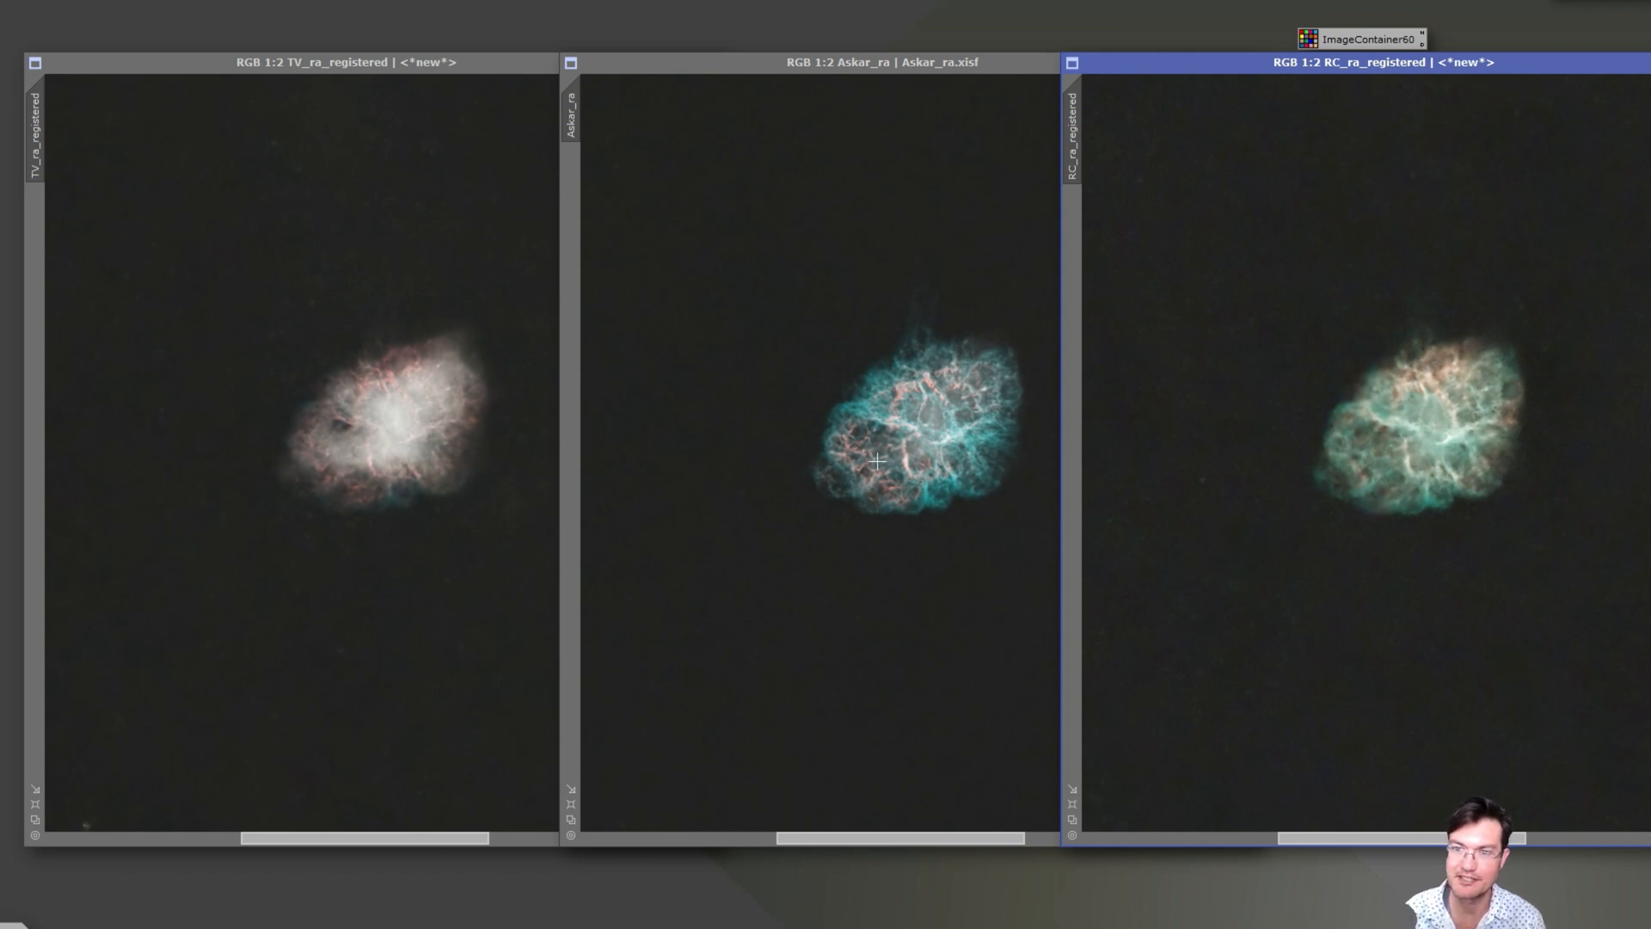
Compare the nebula's filament detail and color across the three stretched starless images, zooming them to 1:1
left_click(339, 468)
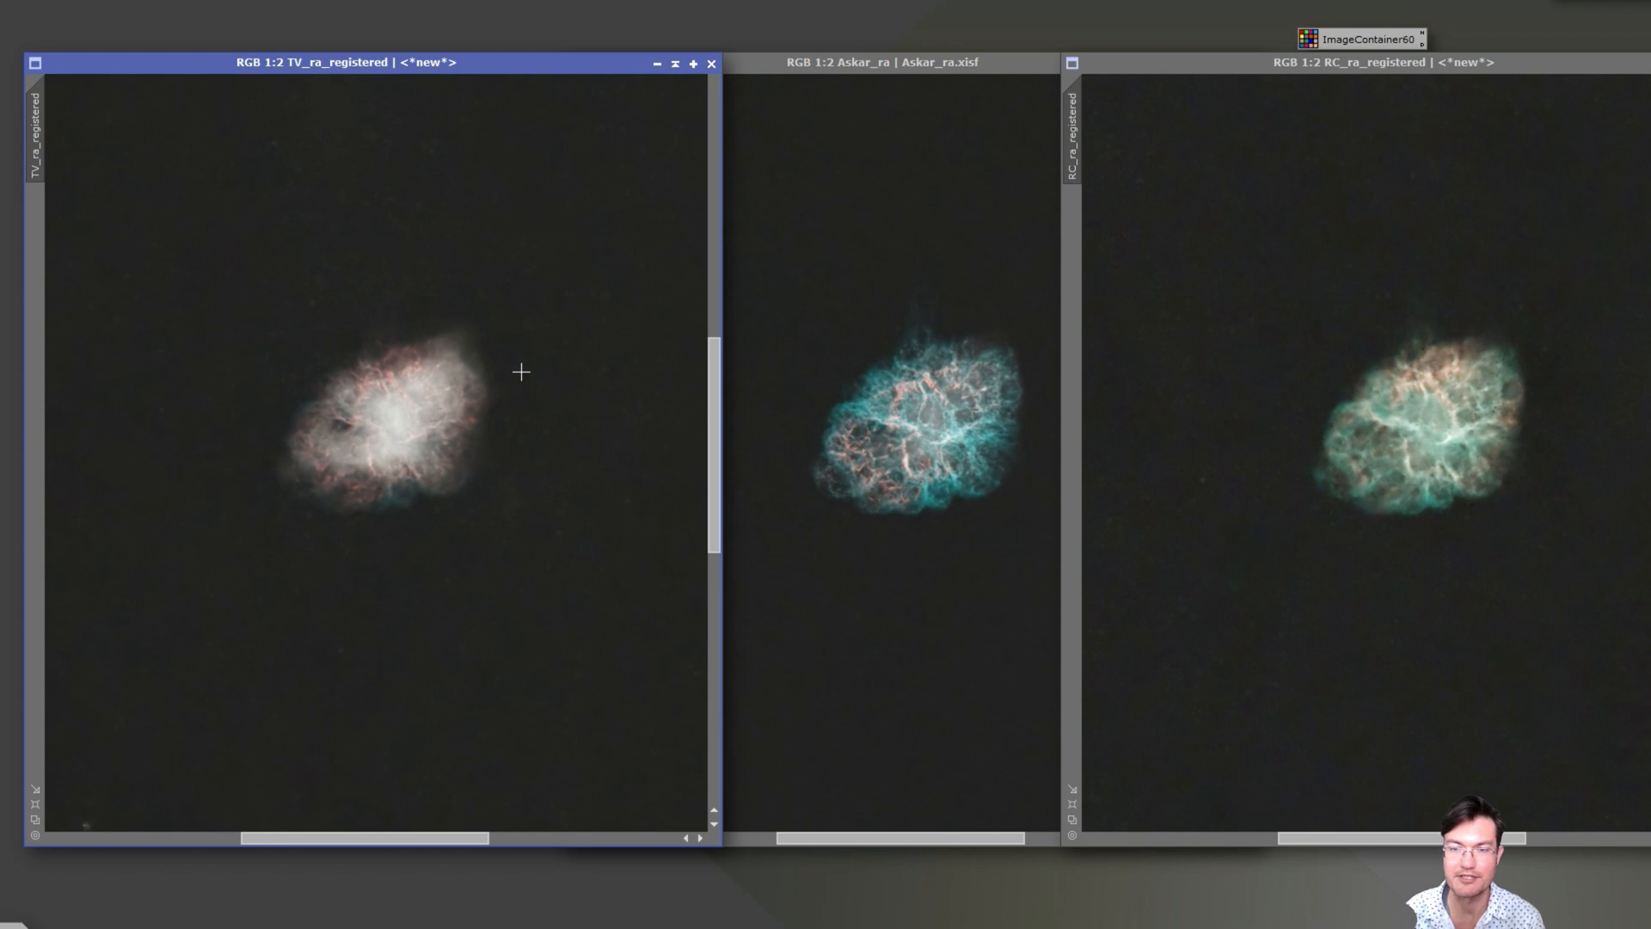
left_click(898, 405)
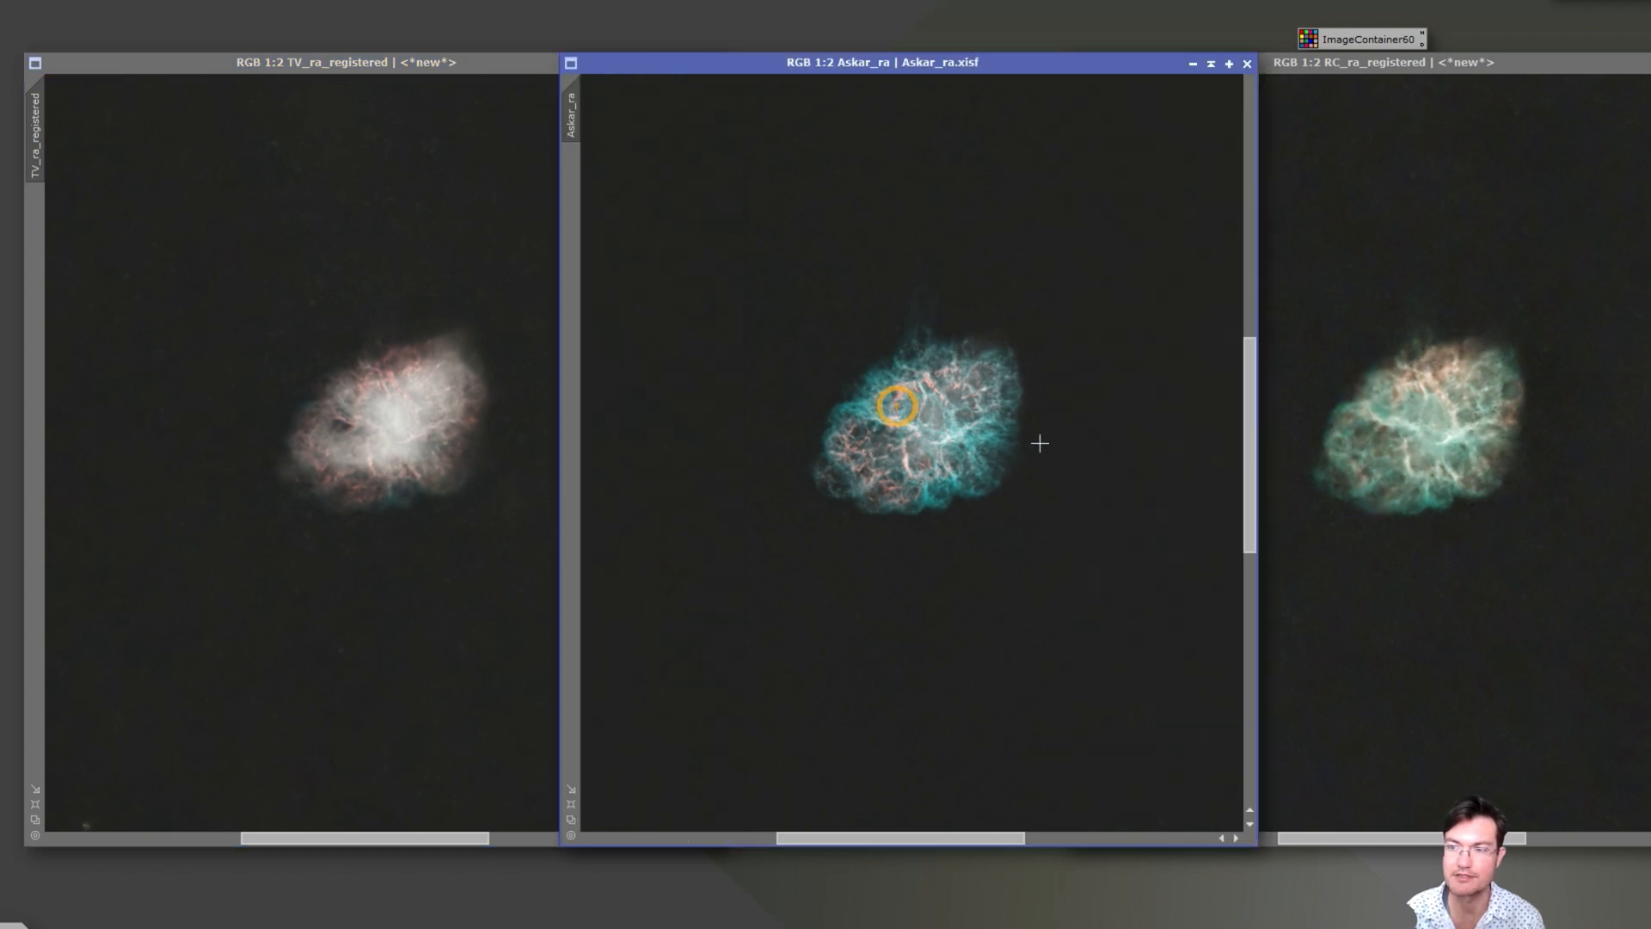
left_click(1454, 420)
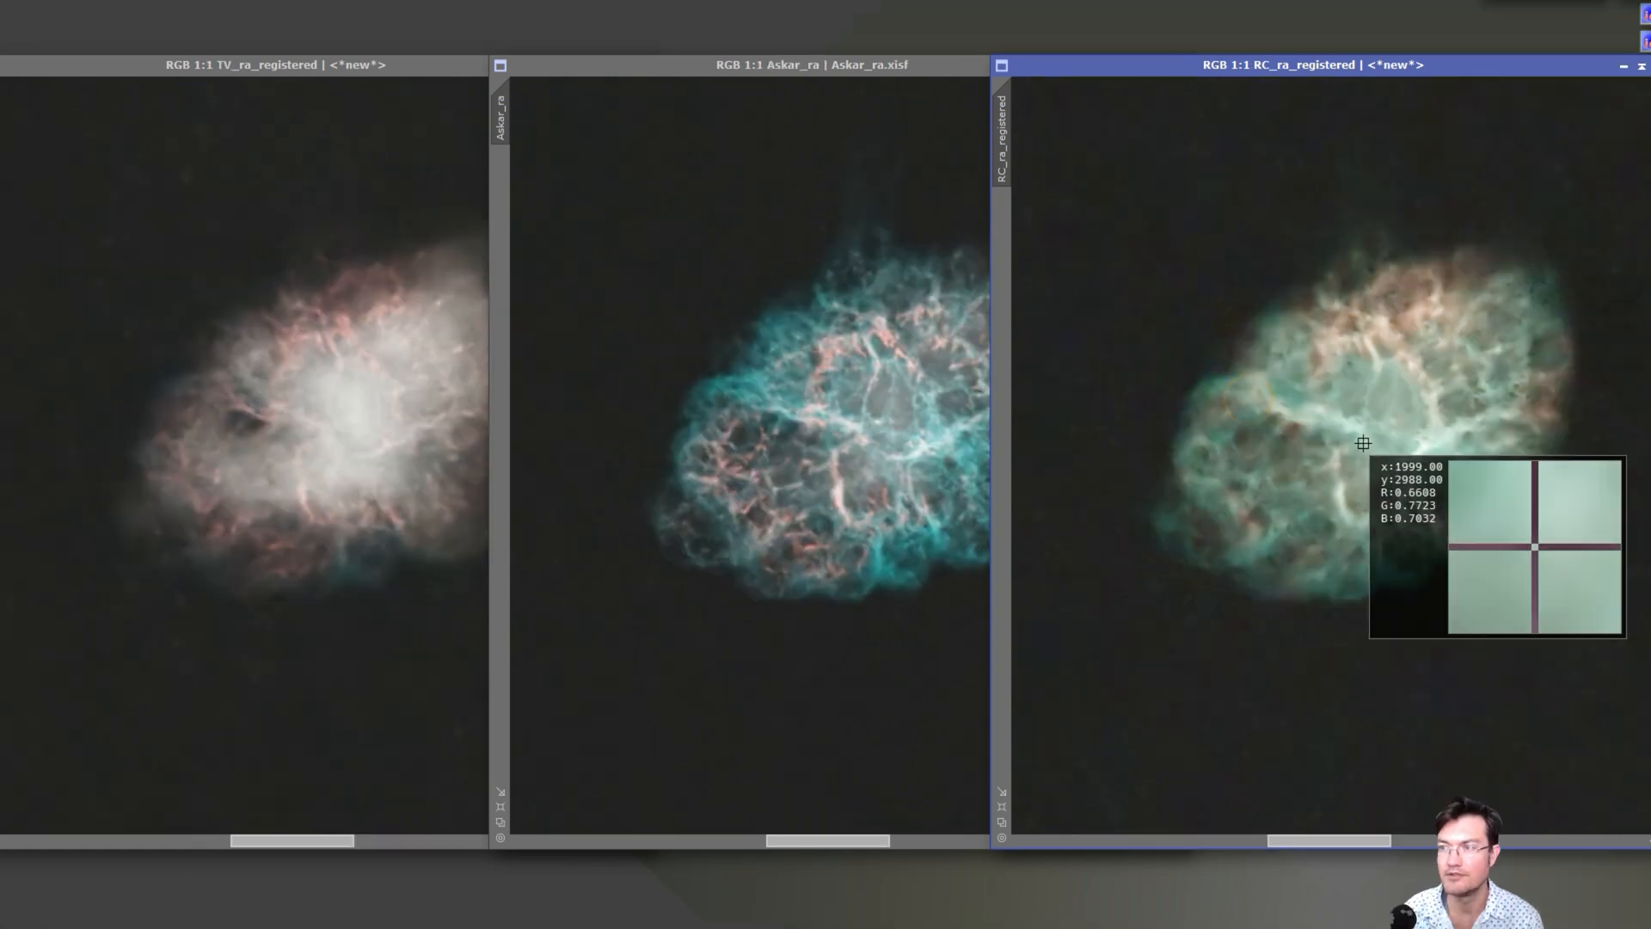
left_click_drag(1410, 467, 1402, 637)
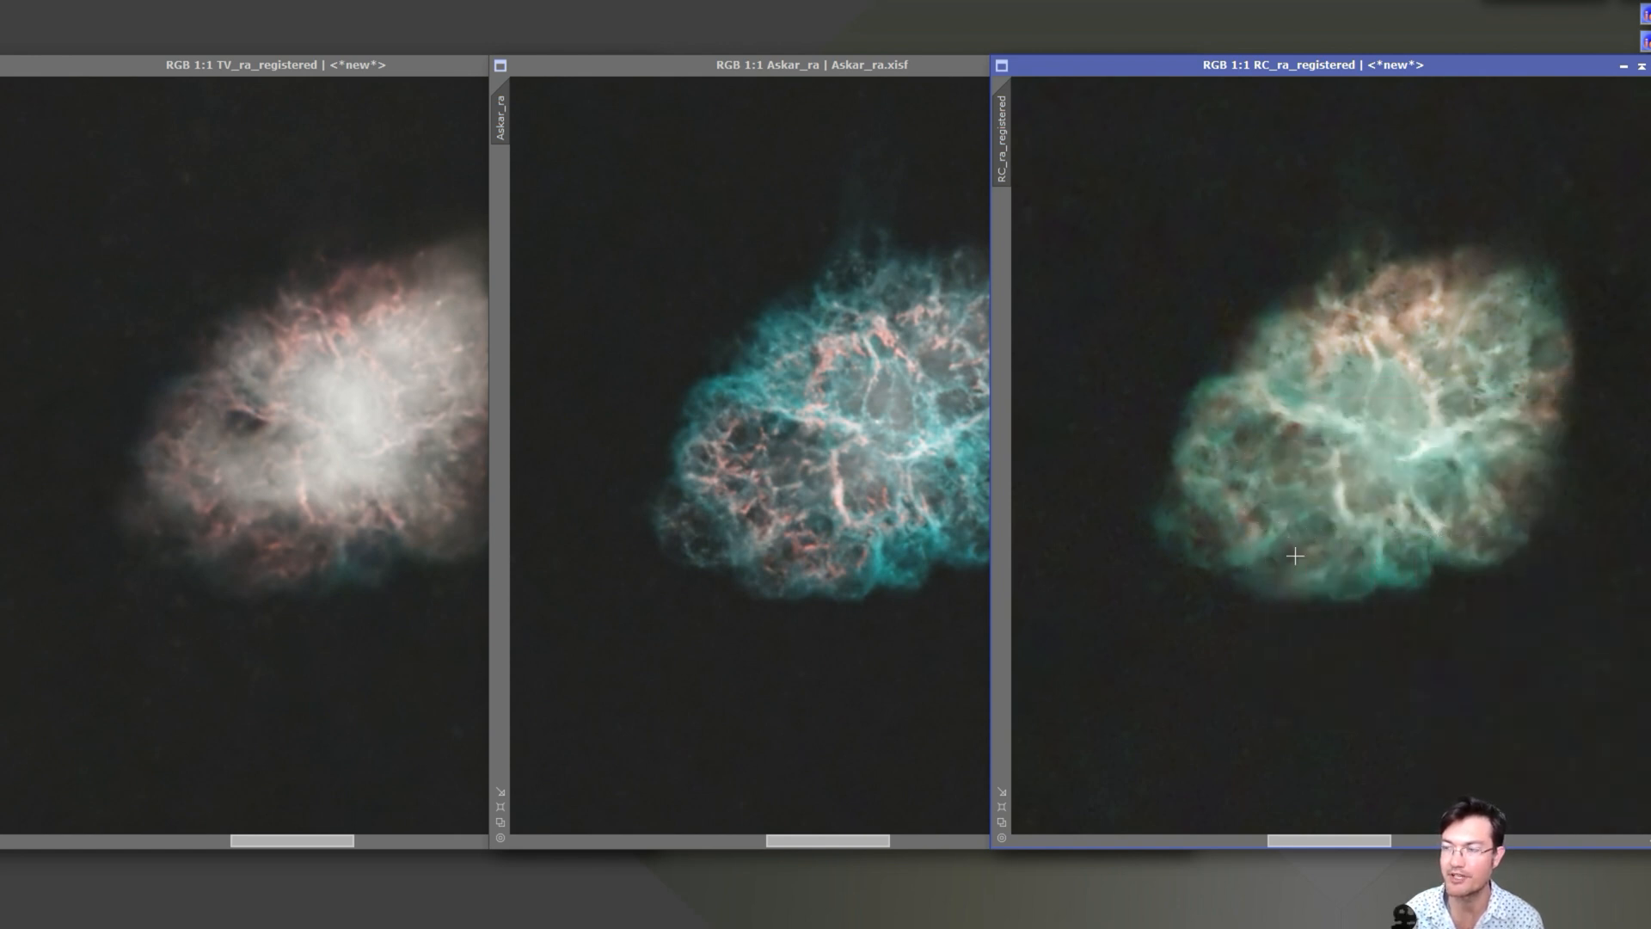
left_click(393, 500)
left_click(877, 581)
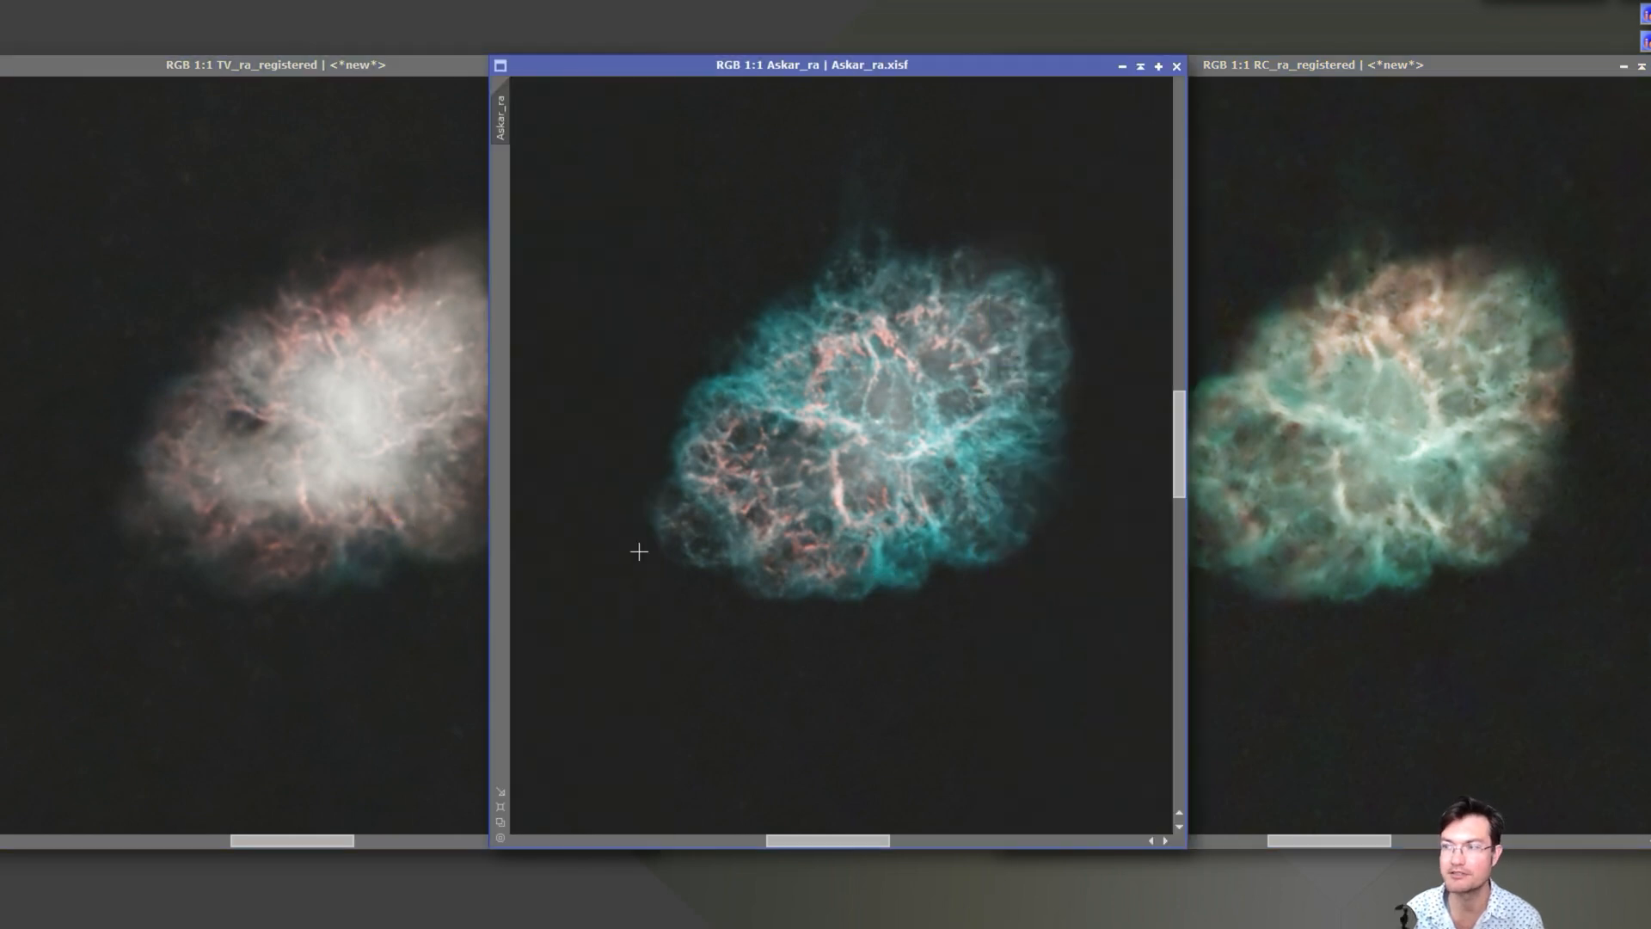
left_click(282, 638)
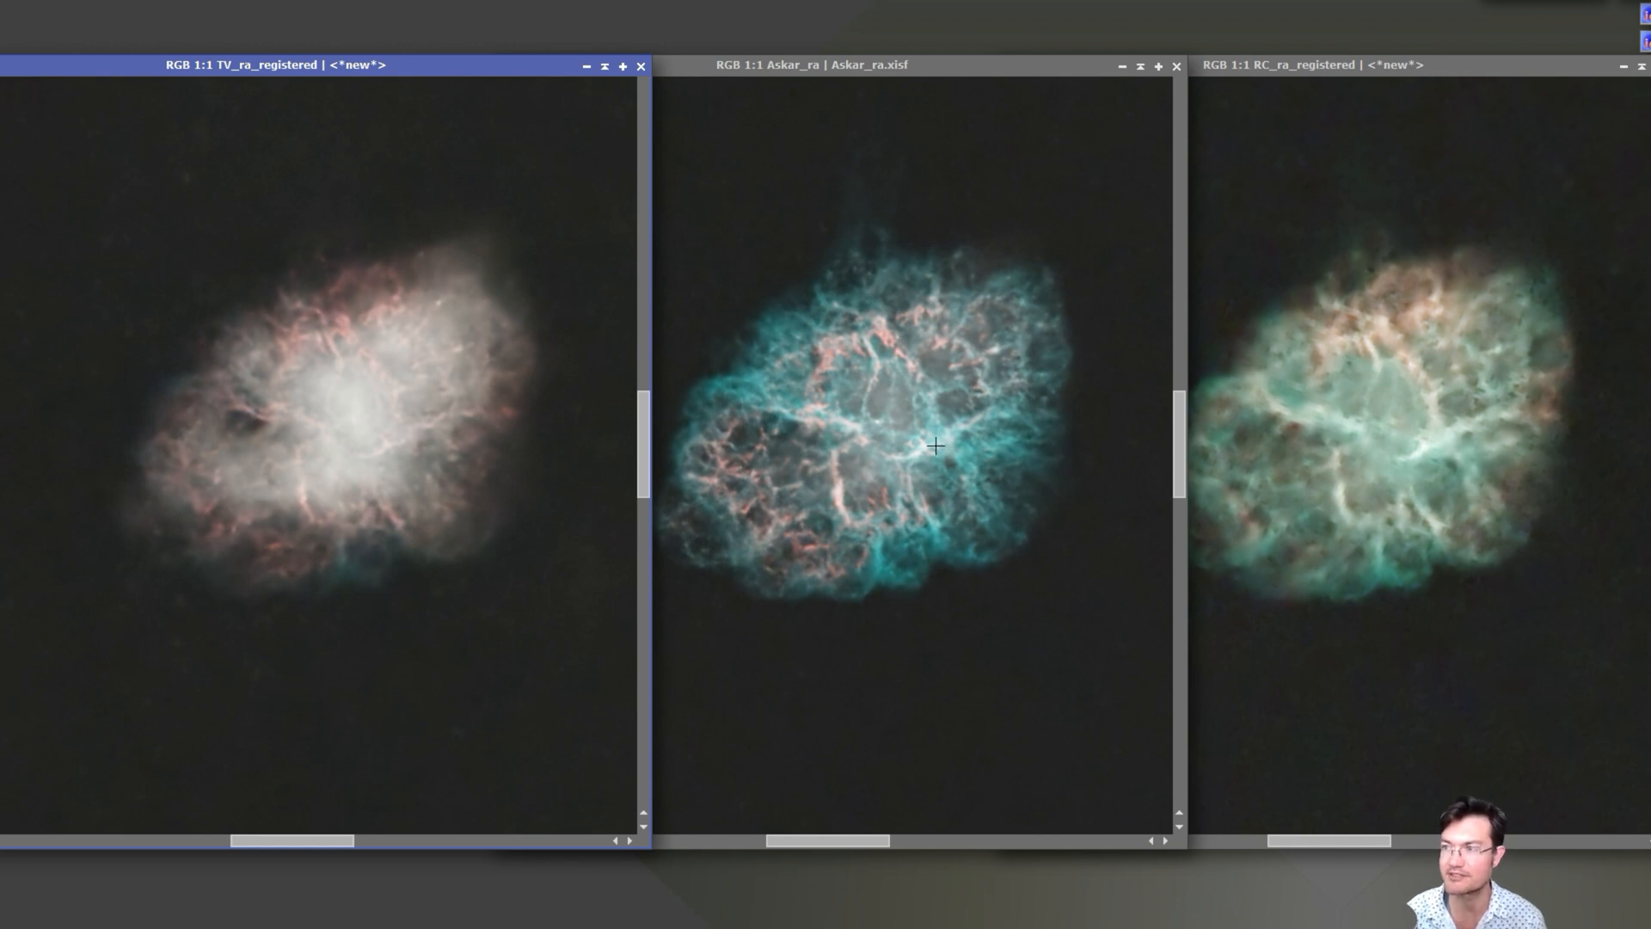
left_click(1410, 493)
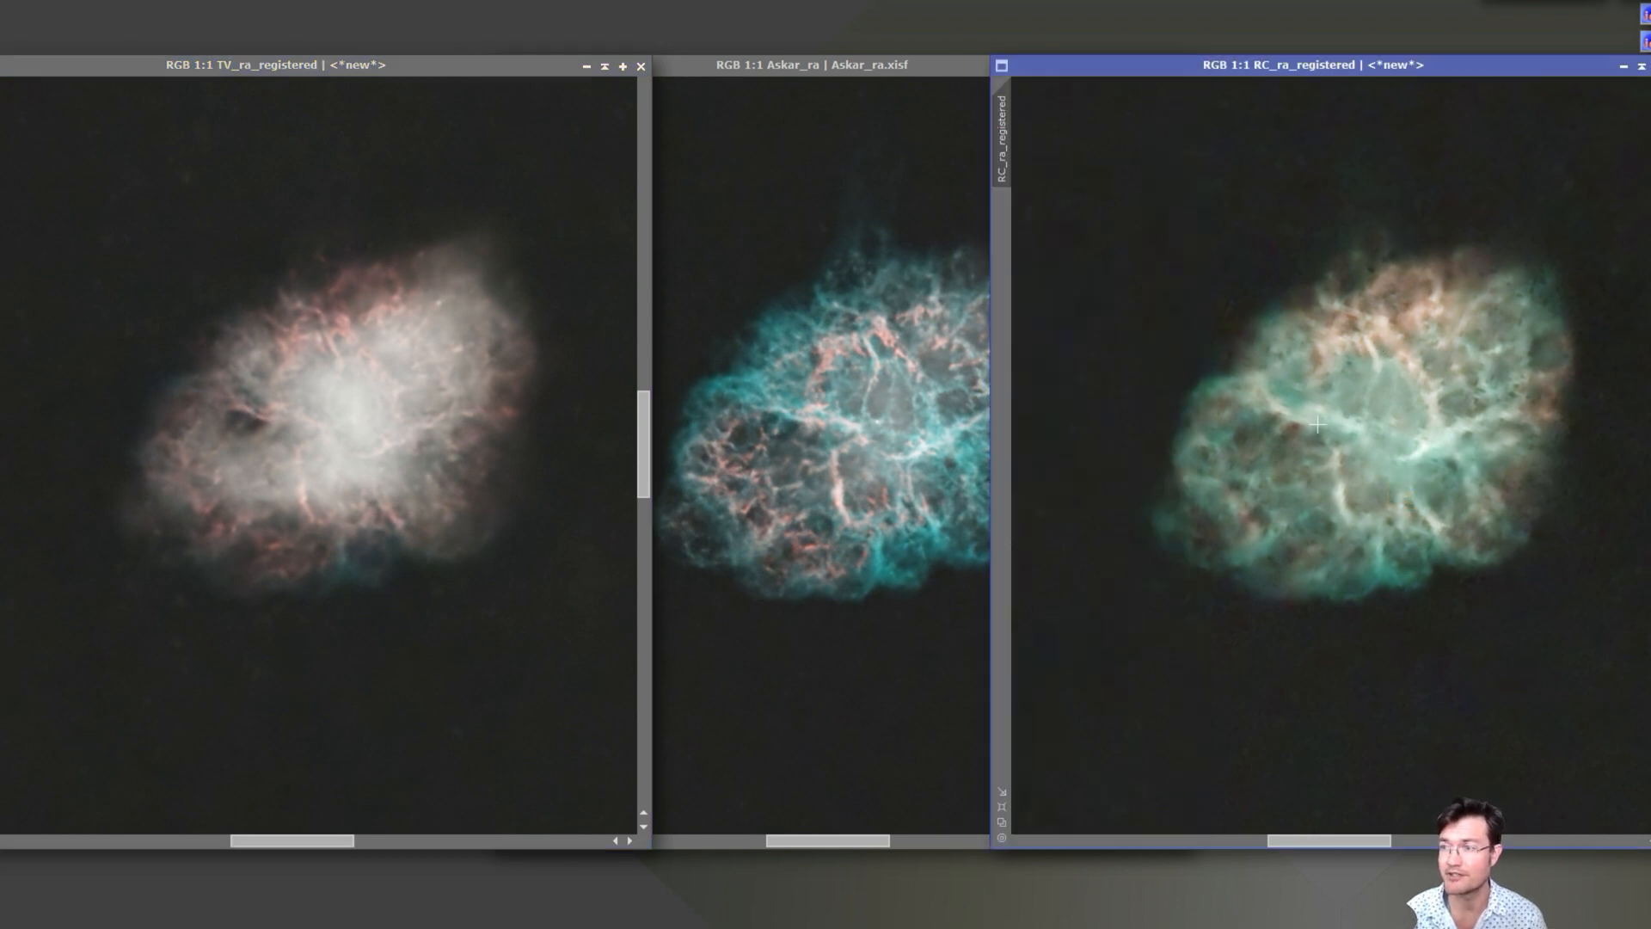
left_click_drag(1206, 527, 1328, 448)
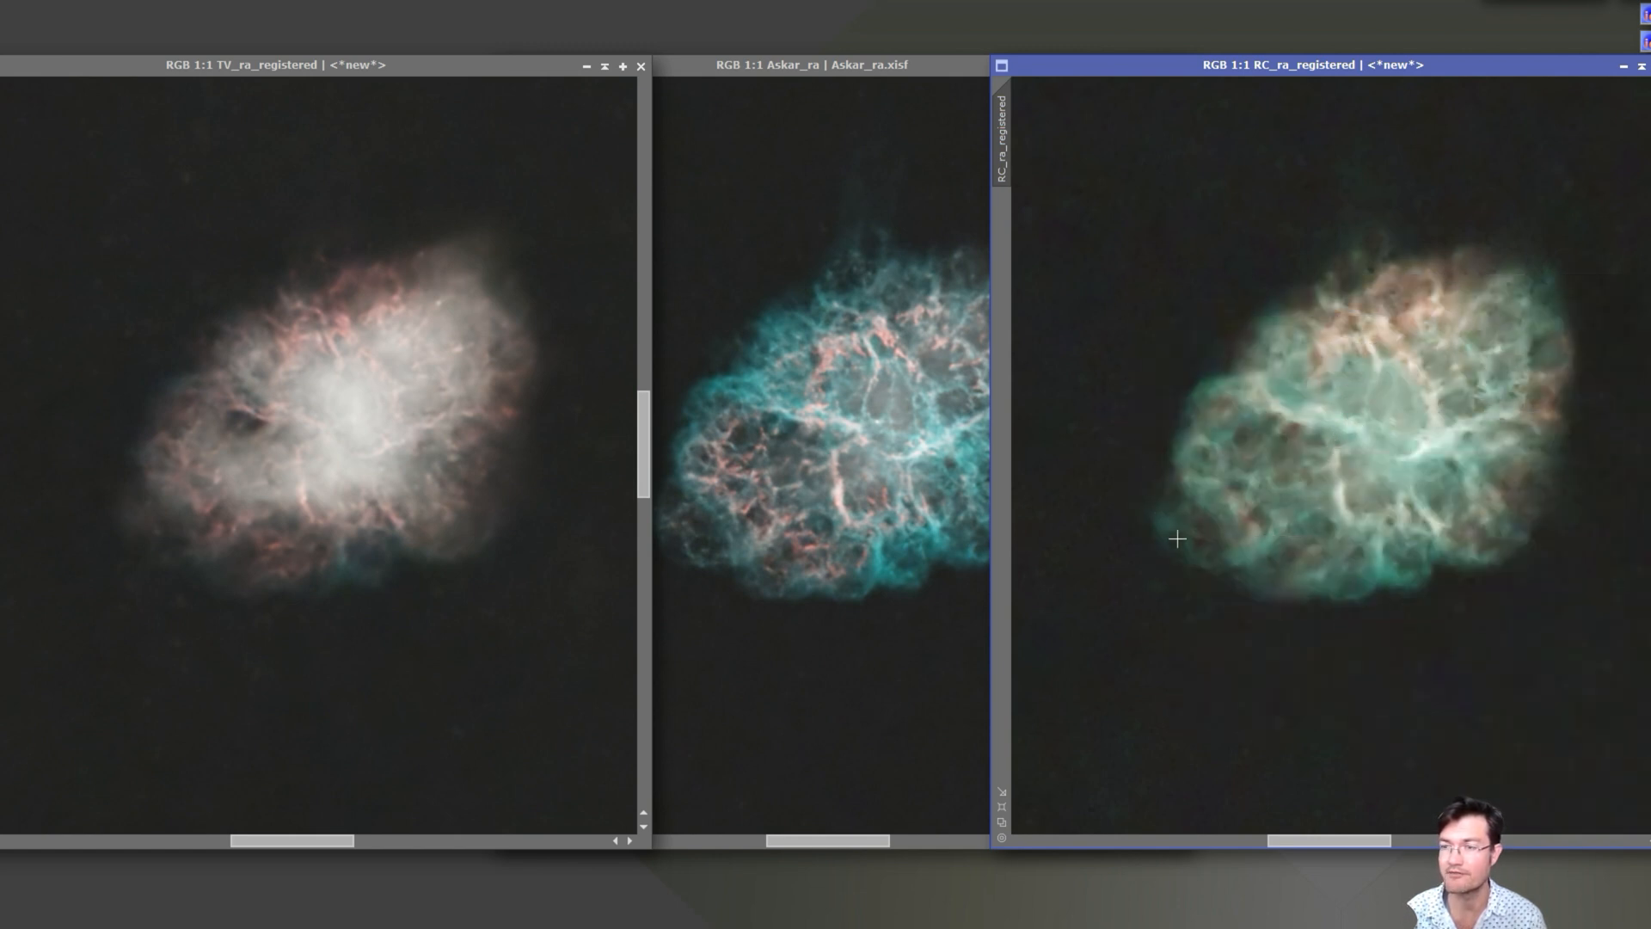
left_click(1350, 444)
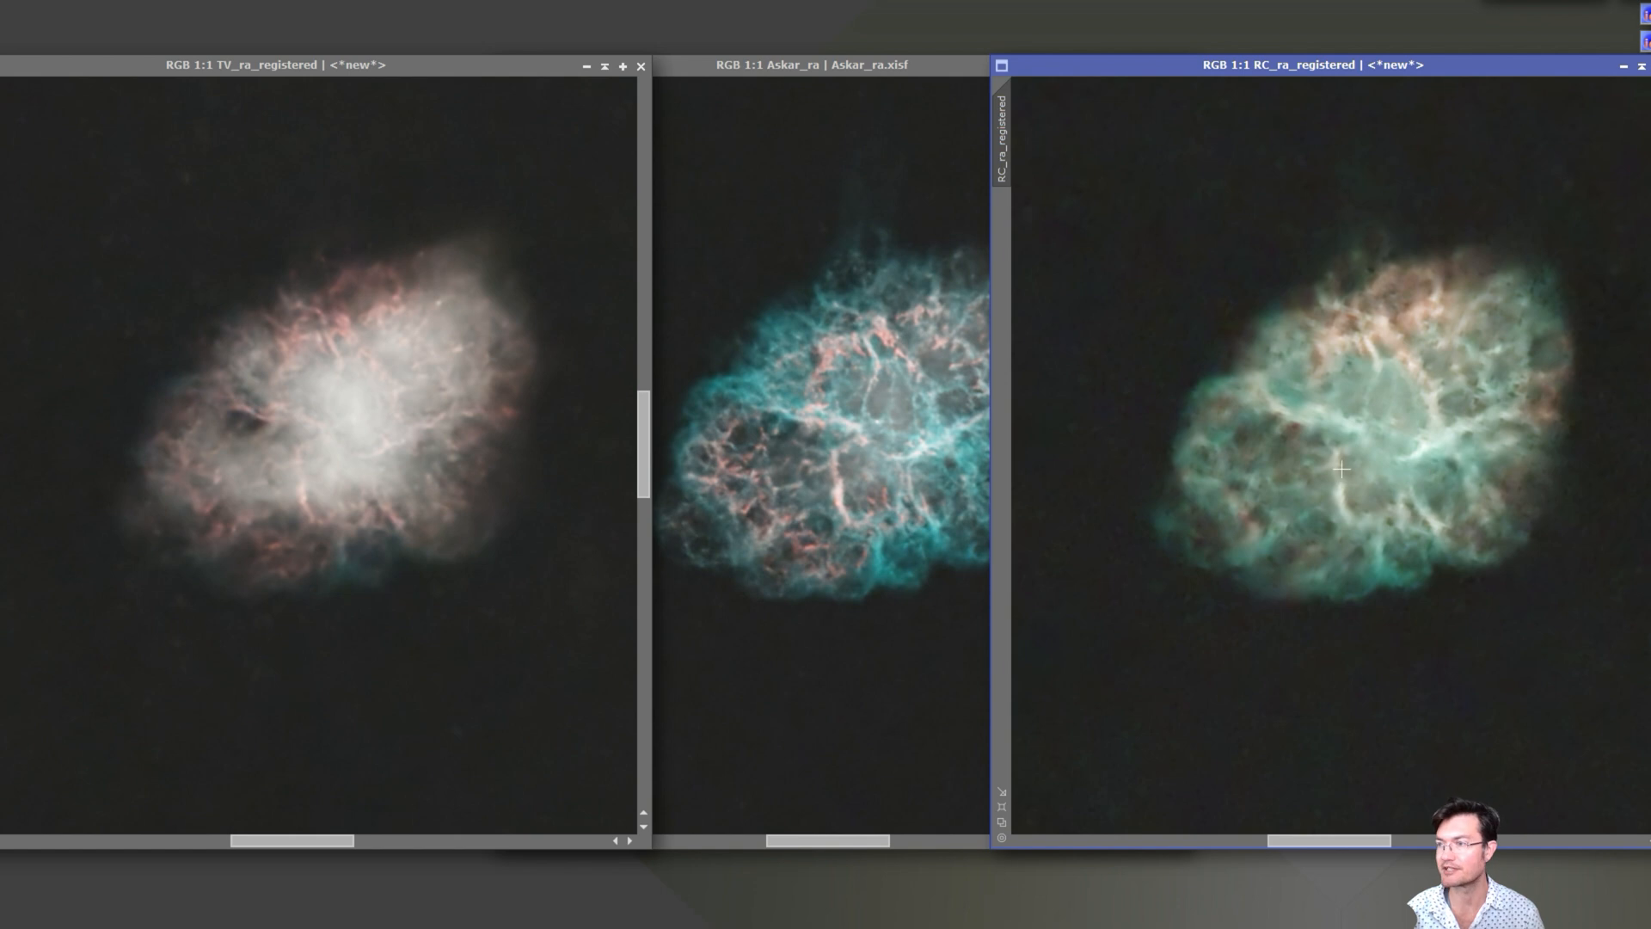
key("alt+Tab")
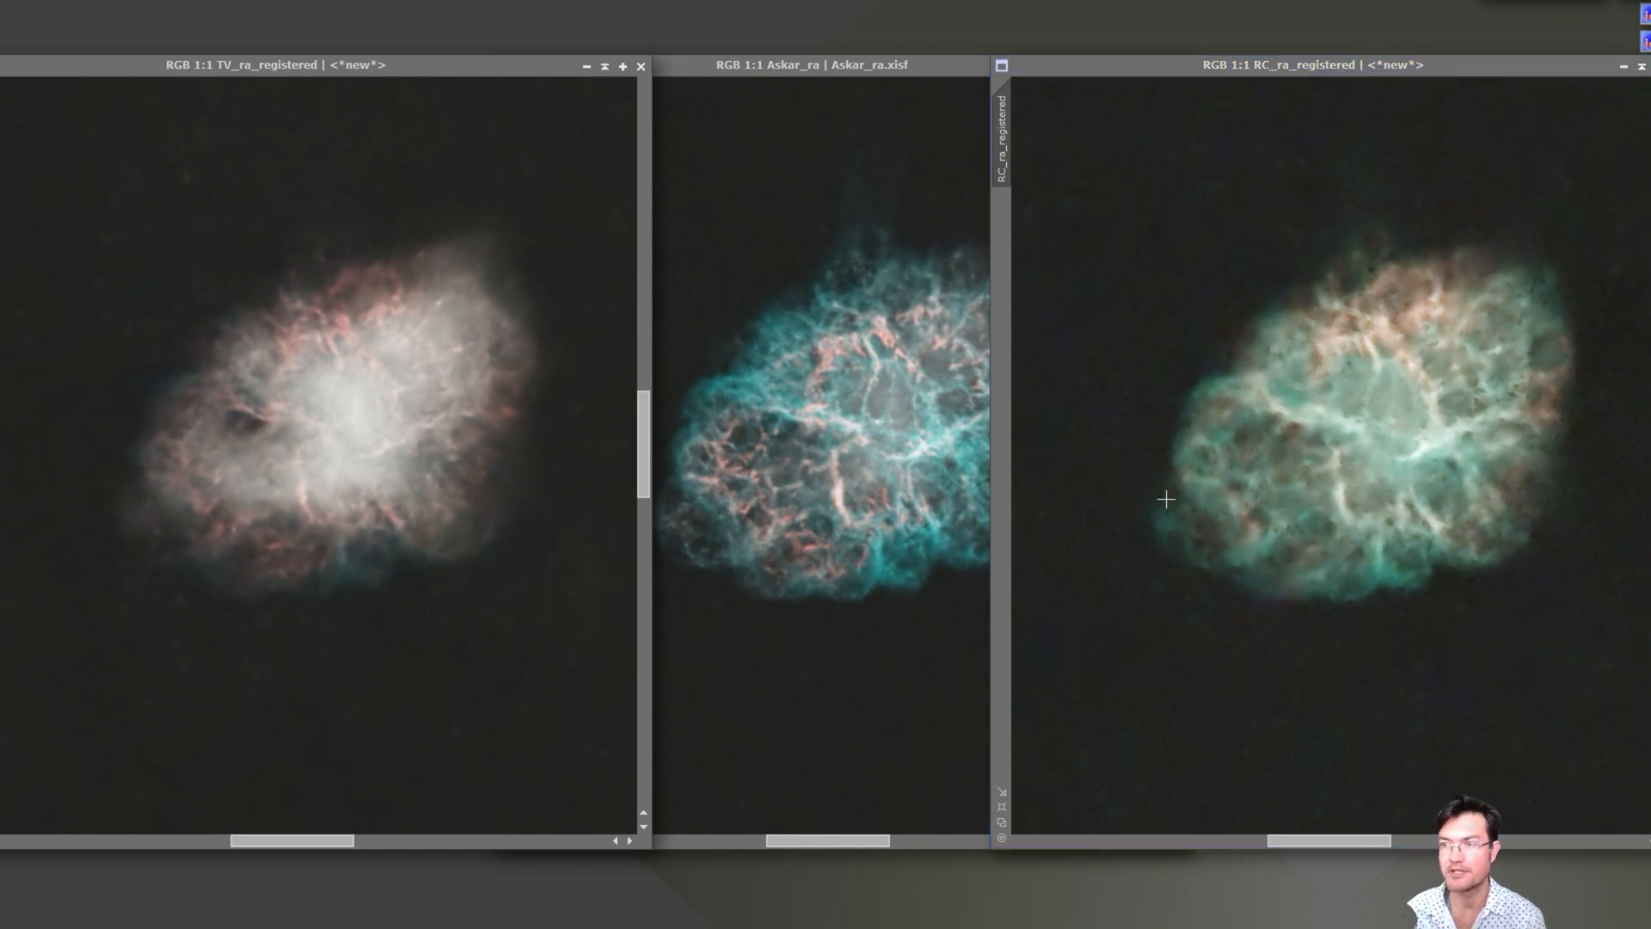
Open LRGBCombination and extract the lightness of Askar_ra as a separate grayscale image
left_click(777, 472)
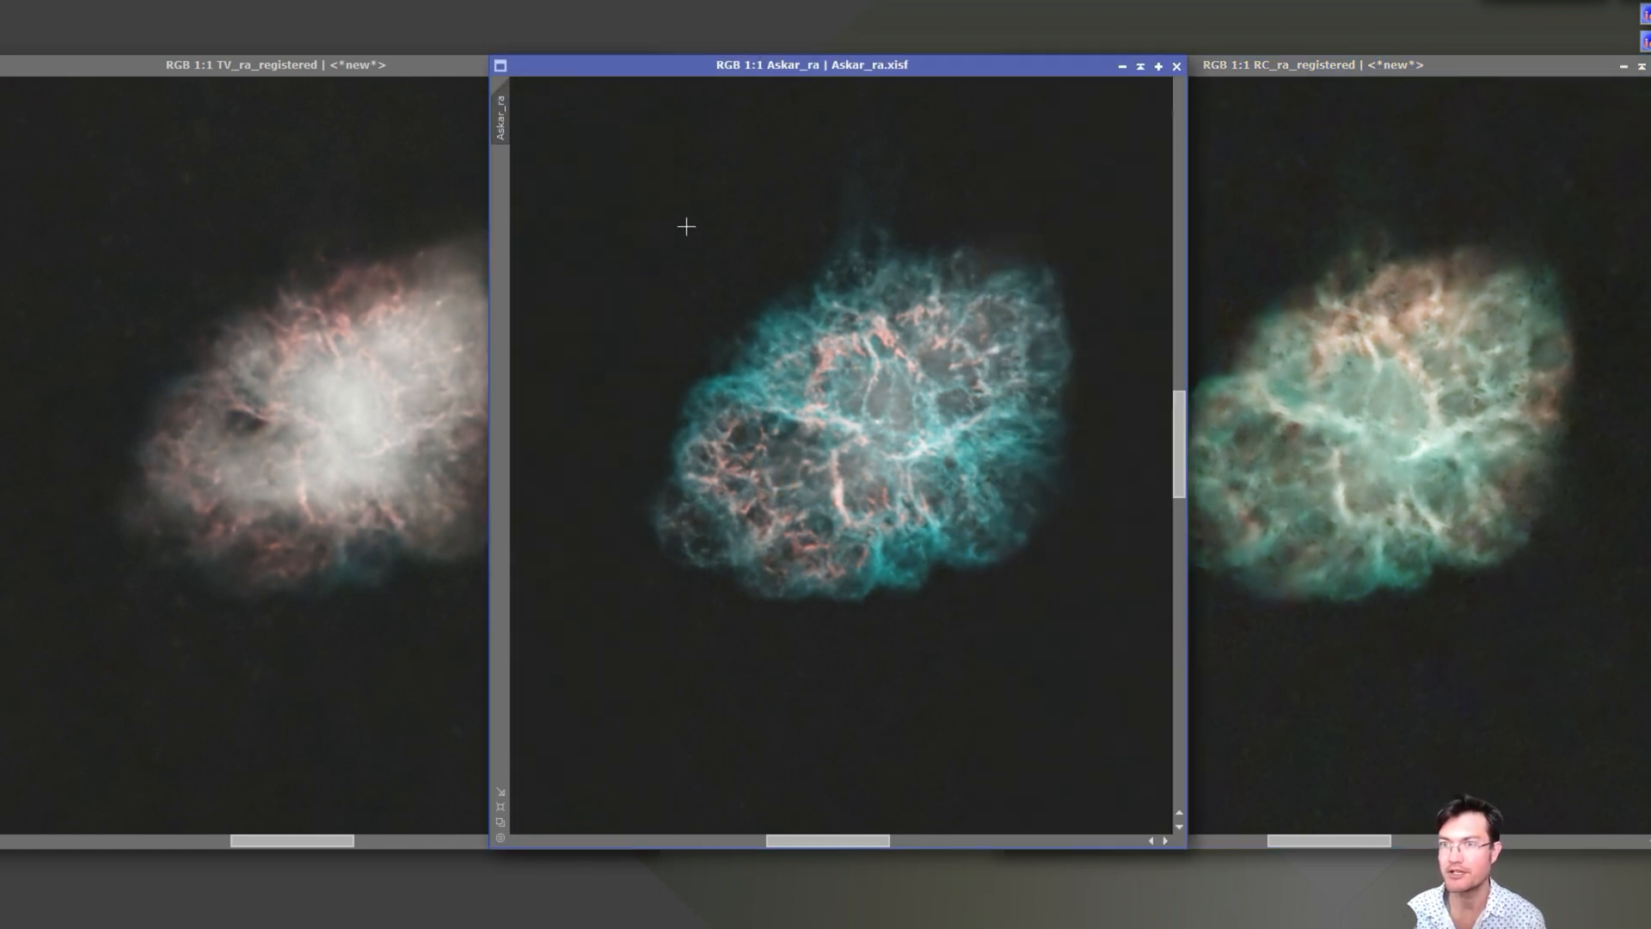
left_click_drag(1647, 108, 185, 118)
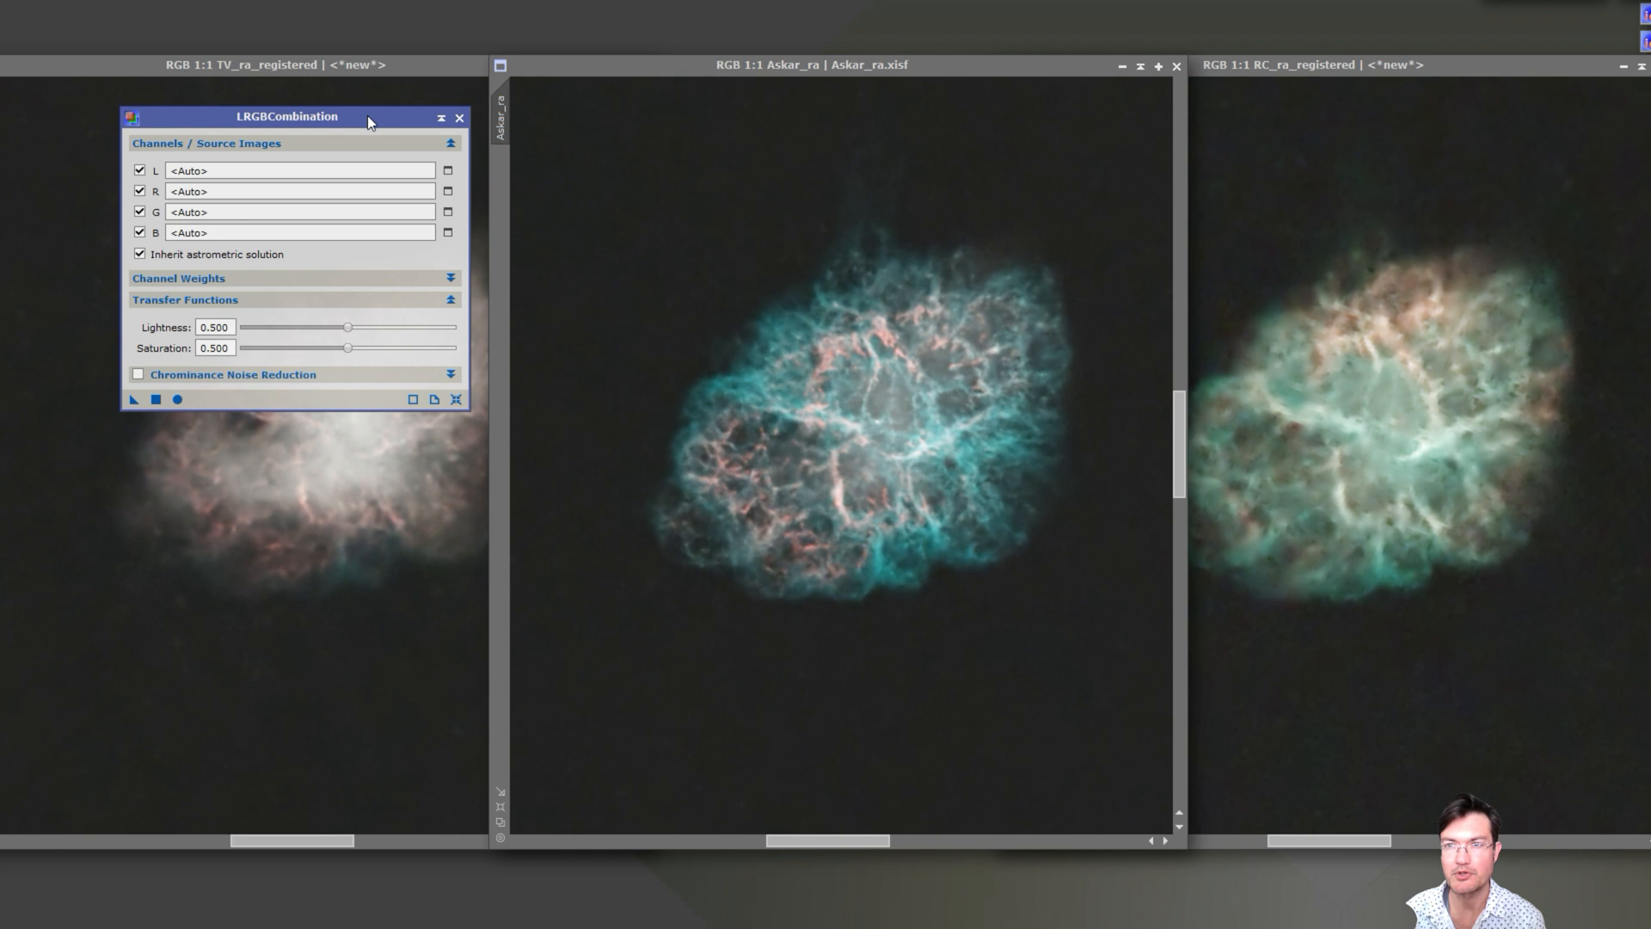
left_click(503, 120)
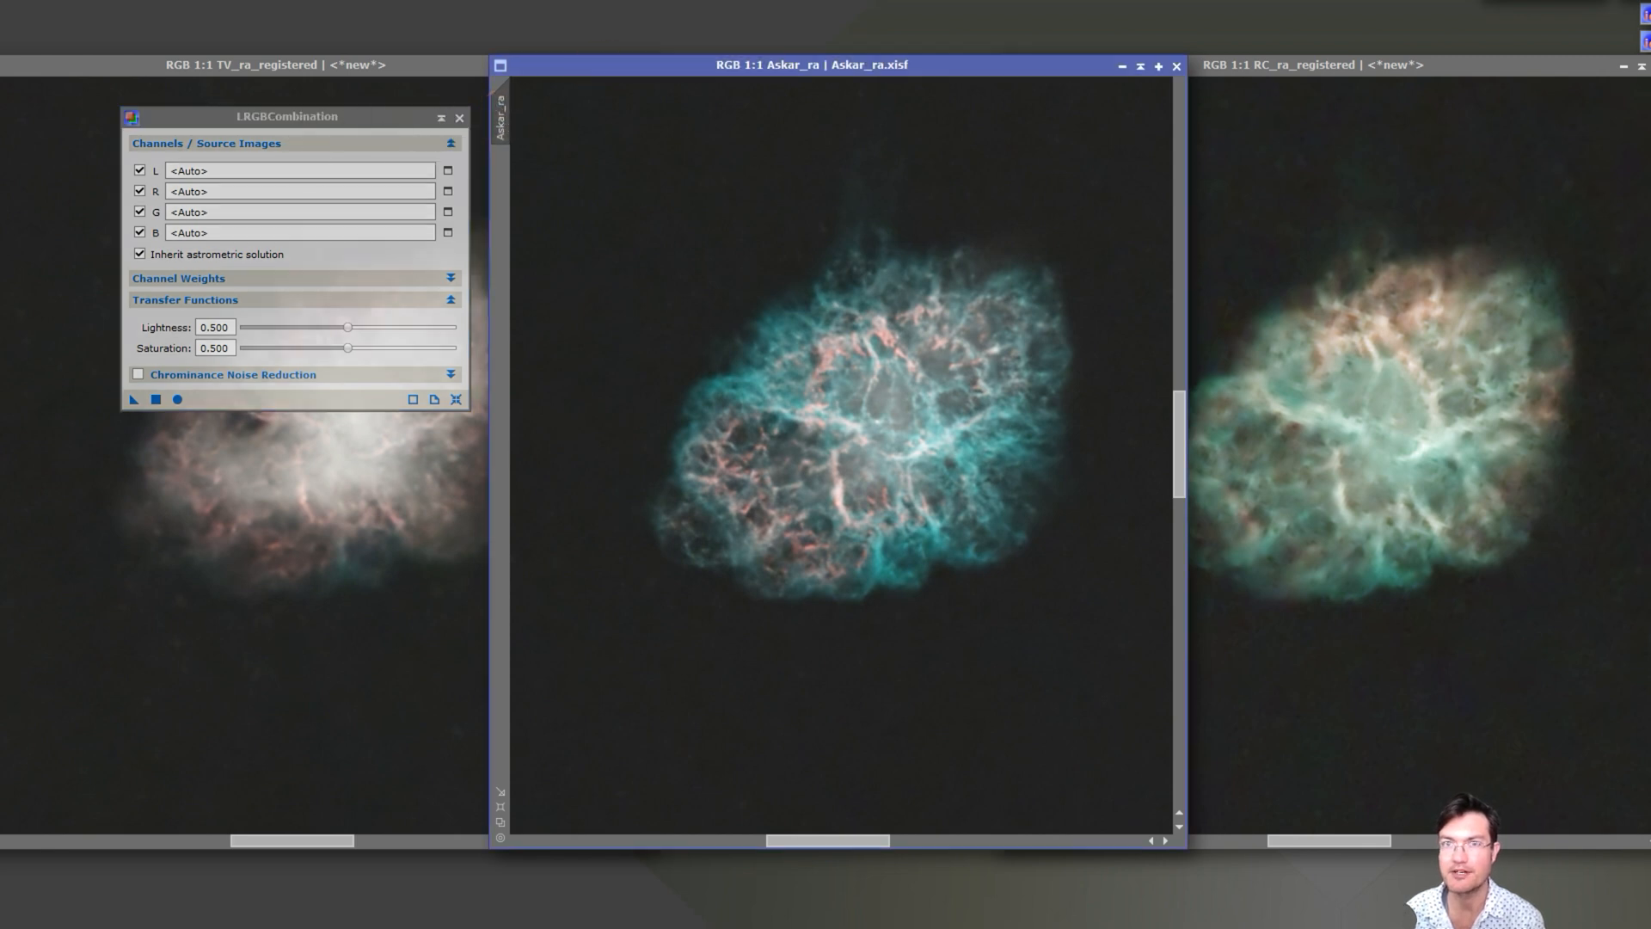
key("ctrl+shift+l")
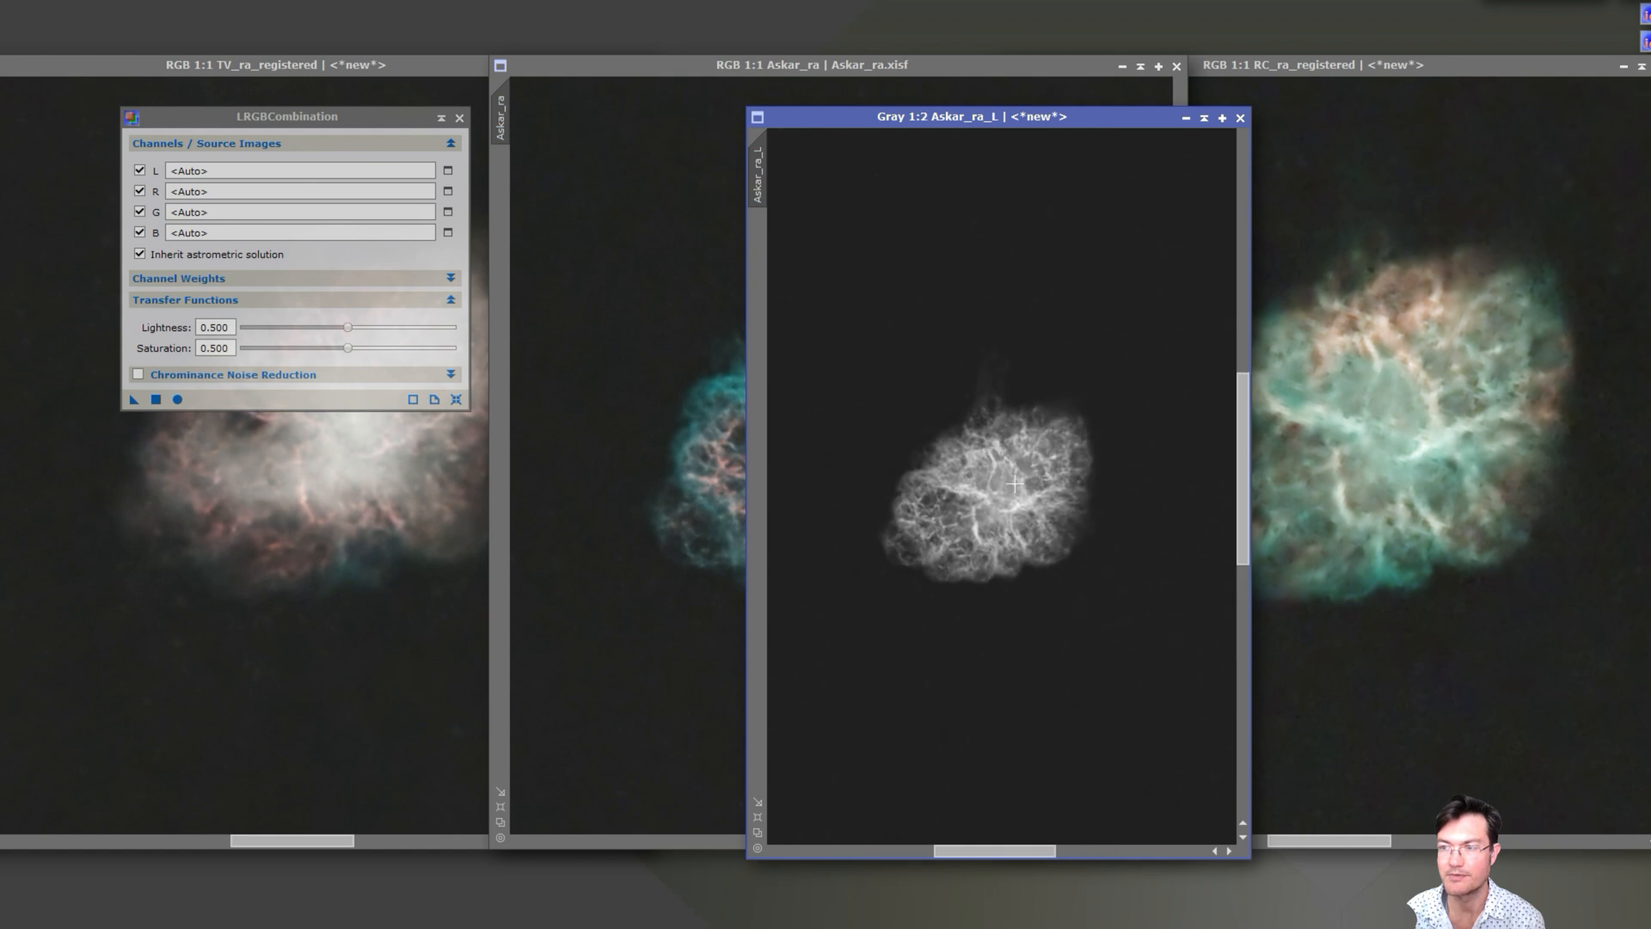
Assign Askar_ra_L as the L source in LRGBCombination, disable the R, G and B channels, and apply it to RC_ra_registered
left_click_drag(758, 172, 245, 172)
left_click_drag(822, 121, 149, 530)
left_click(140, 190)
left_click(140, 212)
left_click(138, 232)
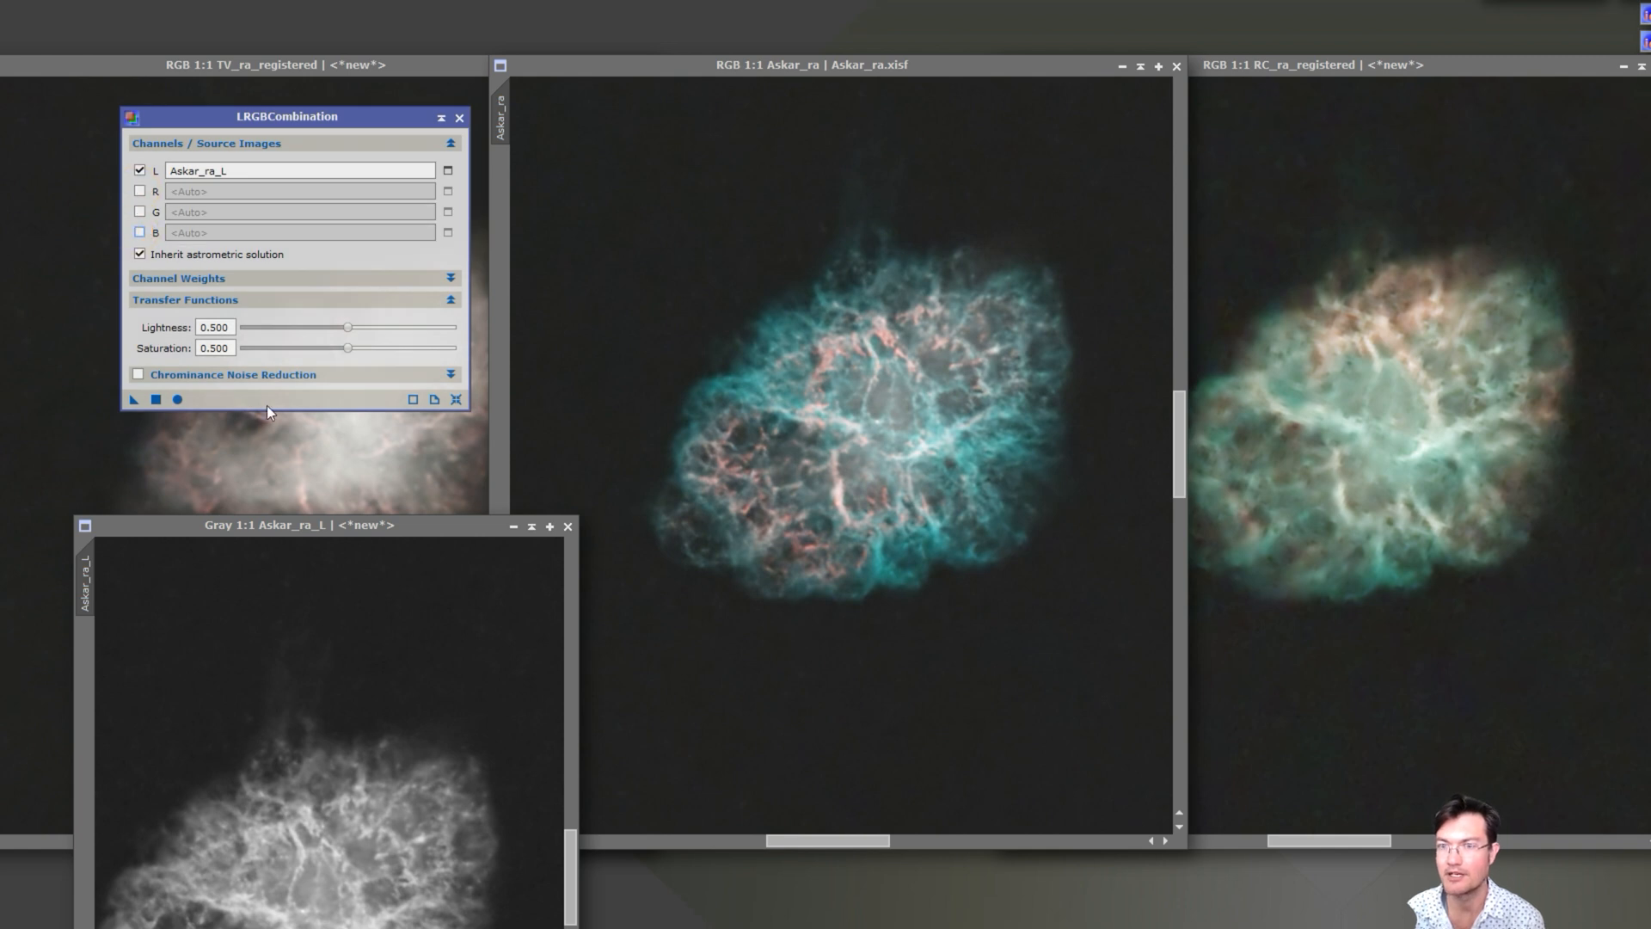
left_click_drag(134, 400, 1185, 387)
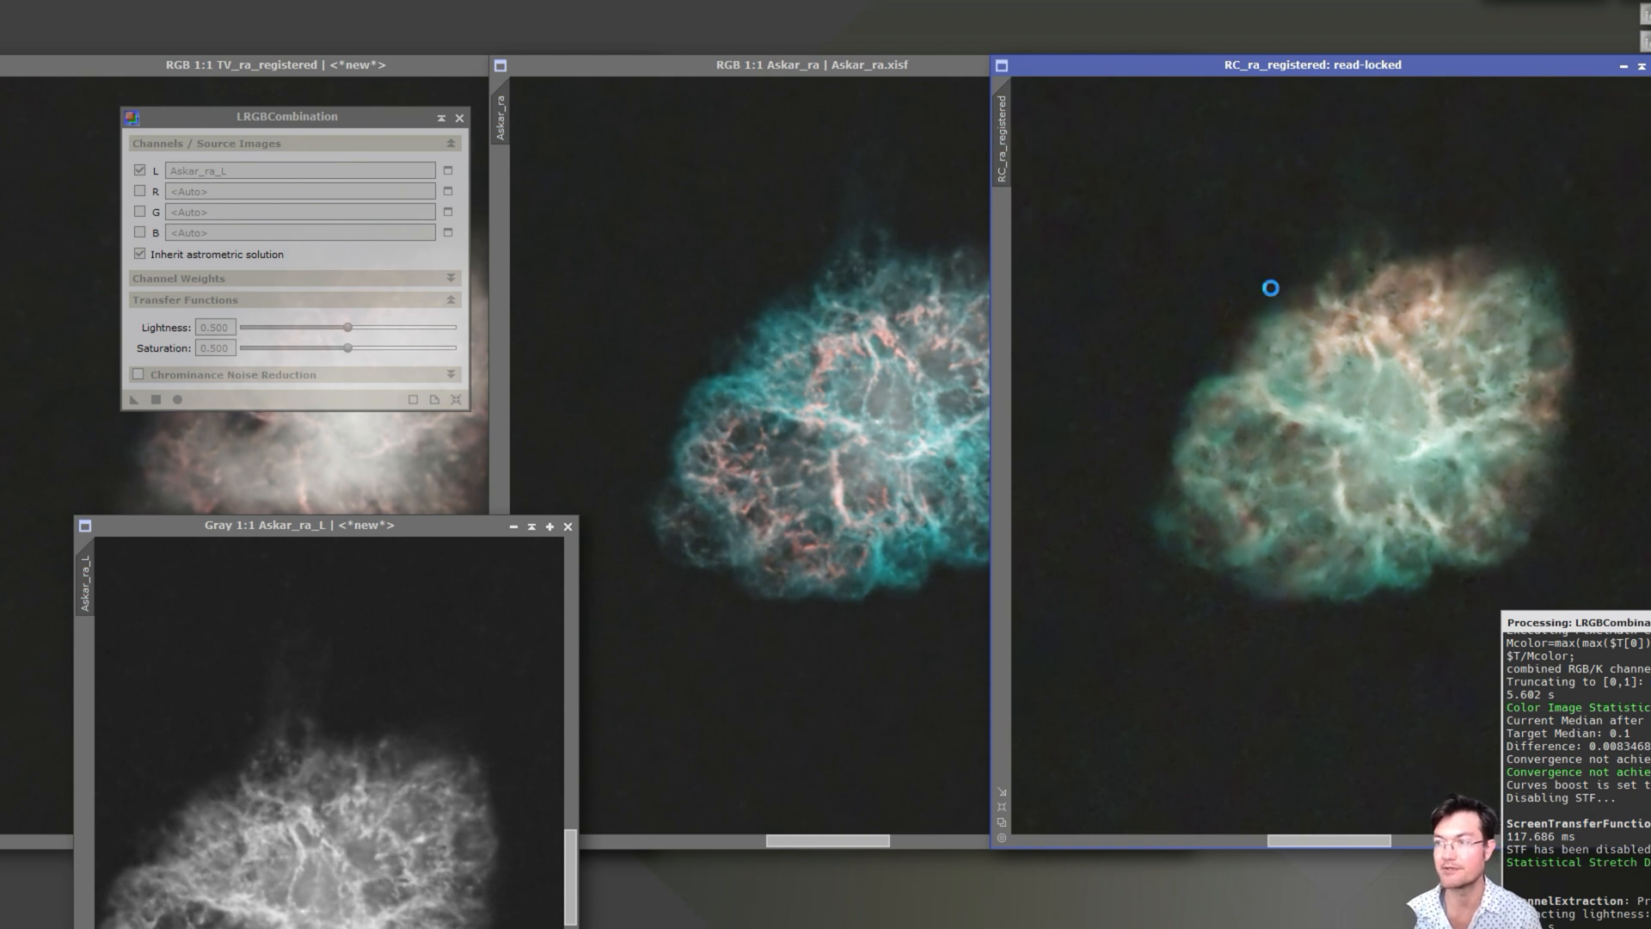
Compare the recombined RC_ra_registered with Askar_ra and TV_ra_registered, and arrange the Askar_ra and RC_ra_registered windows side by side
left_click_drag(1478, 367, 1272, 418)
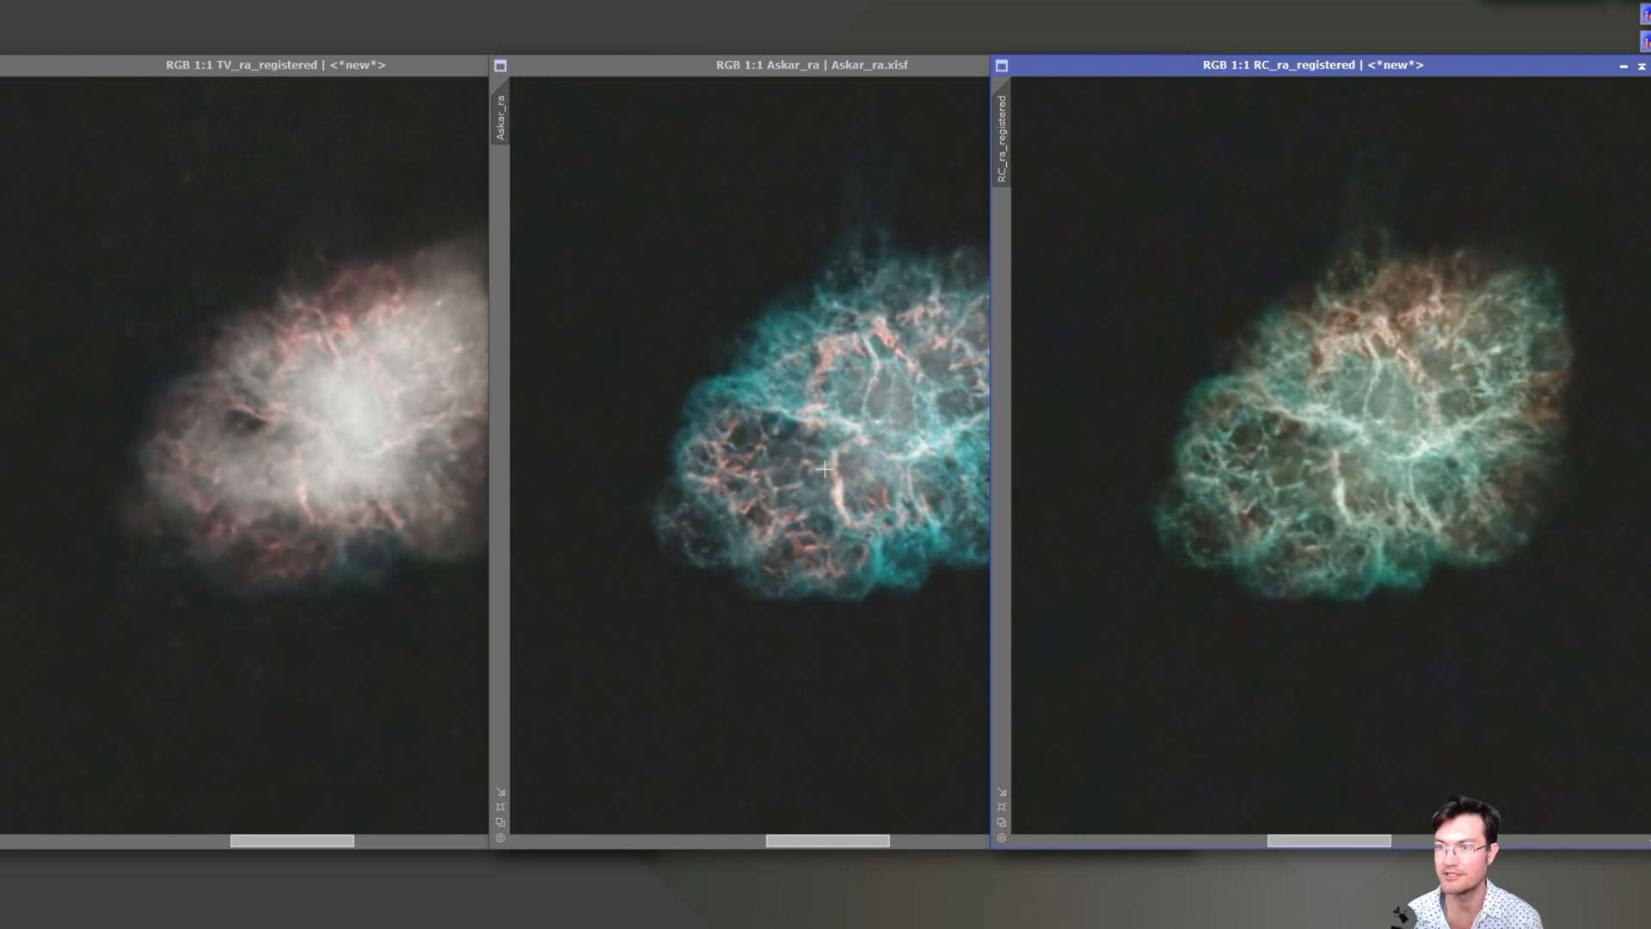
left_click(825, 460)
left_click(377, 444)
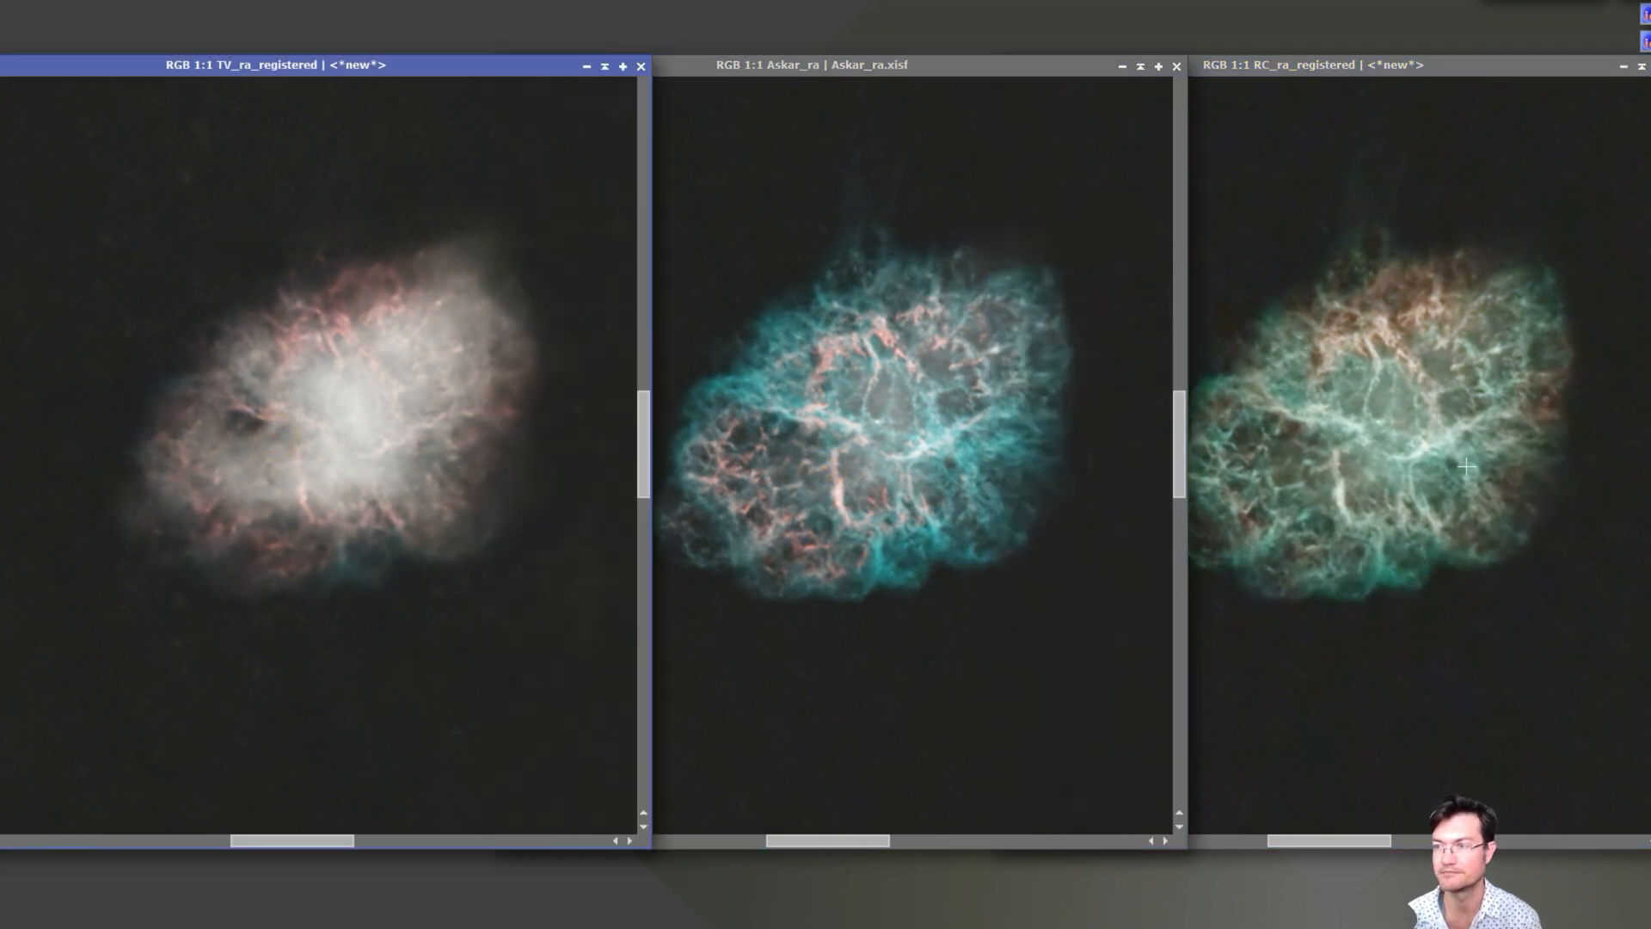
left_click(846, 89)
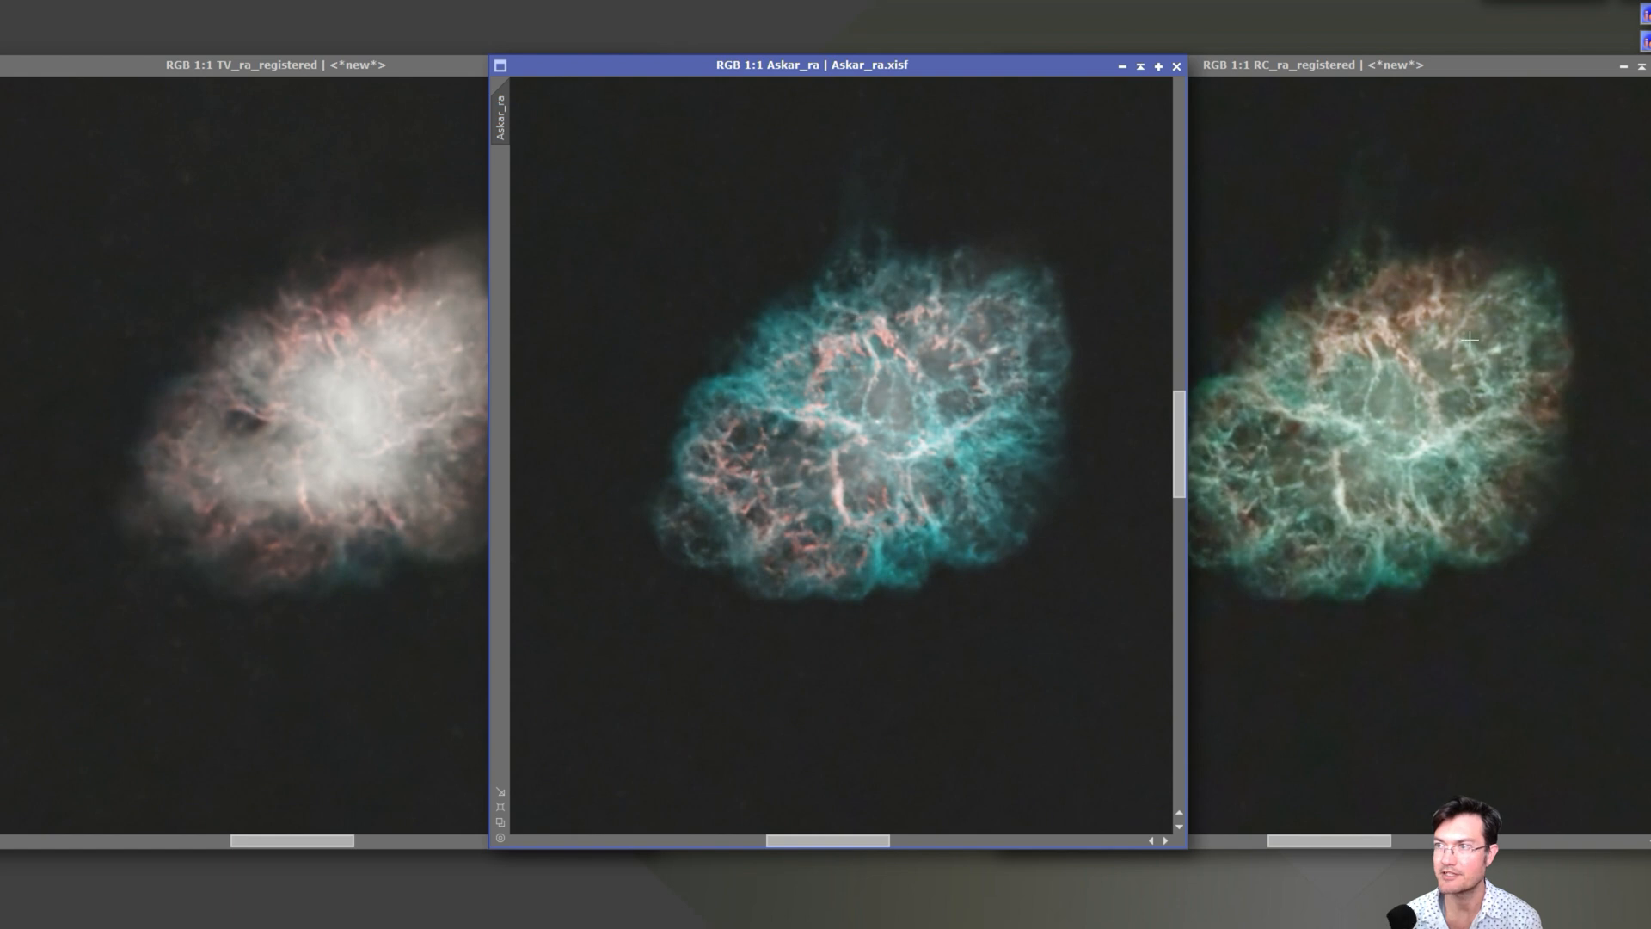
left_click_drag(929, 63, 482, 64)
left_click_drag(1207, 70, 1063, 69)
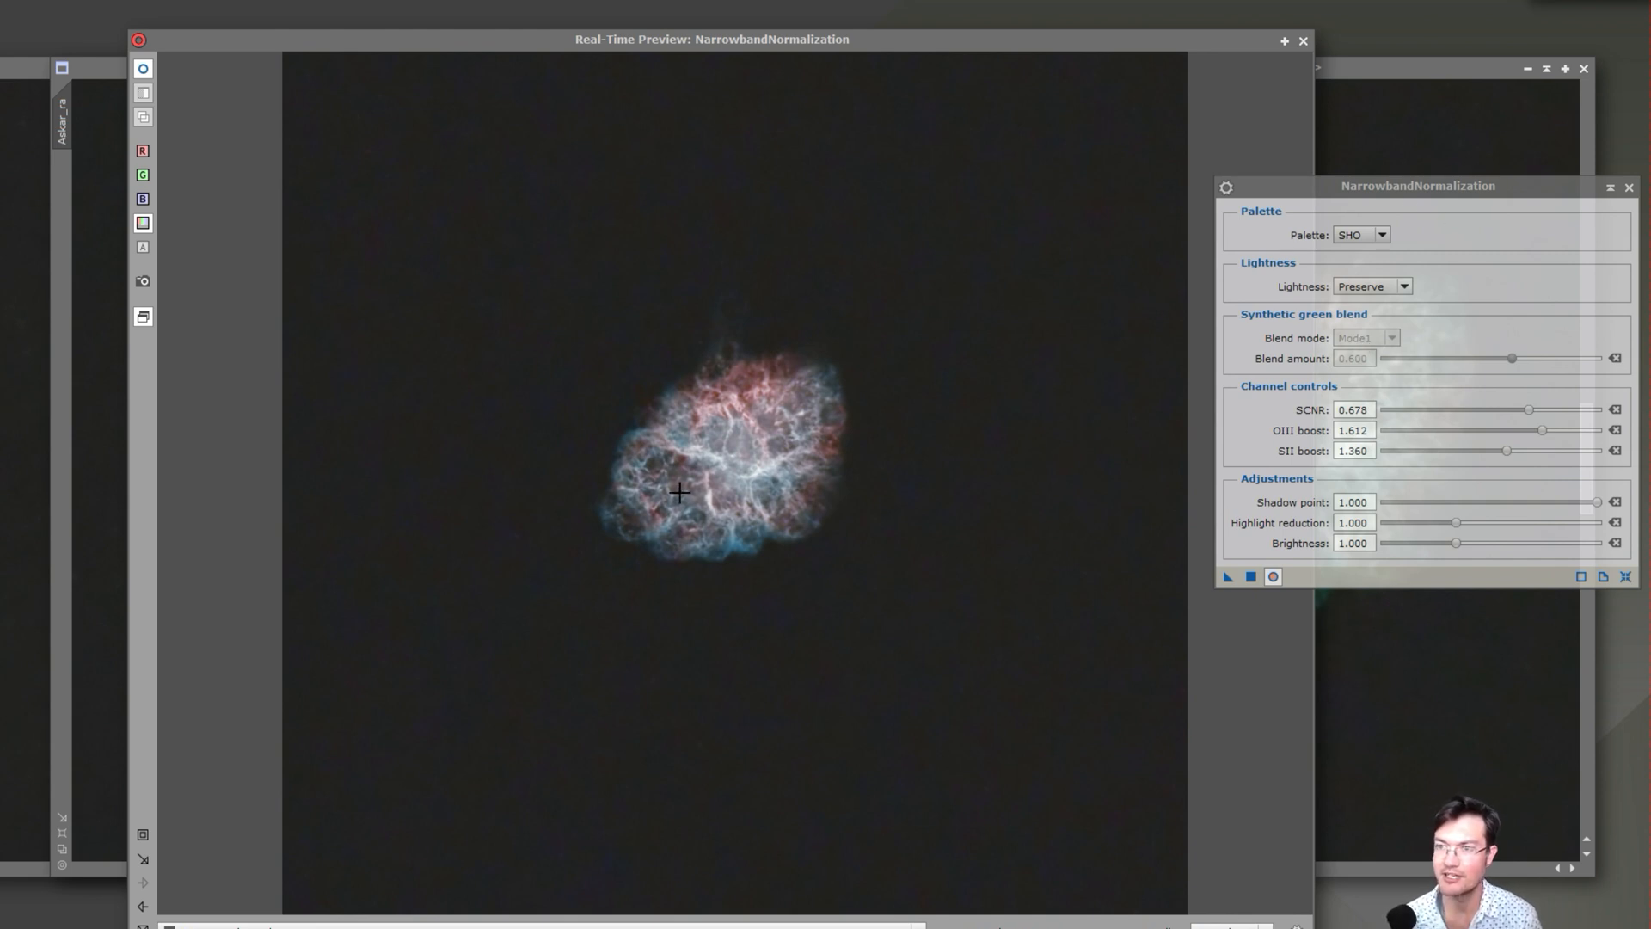
Apply NarrowbandNormalization to RC_ra_registered with SHO palette, lightness Preserve, SCNR 0.678, OIII boost 1.612 and SII boost 1.360, and compare it with Askar_ra
left_click_drag(1372, 183, 1367, 236)
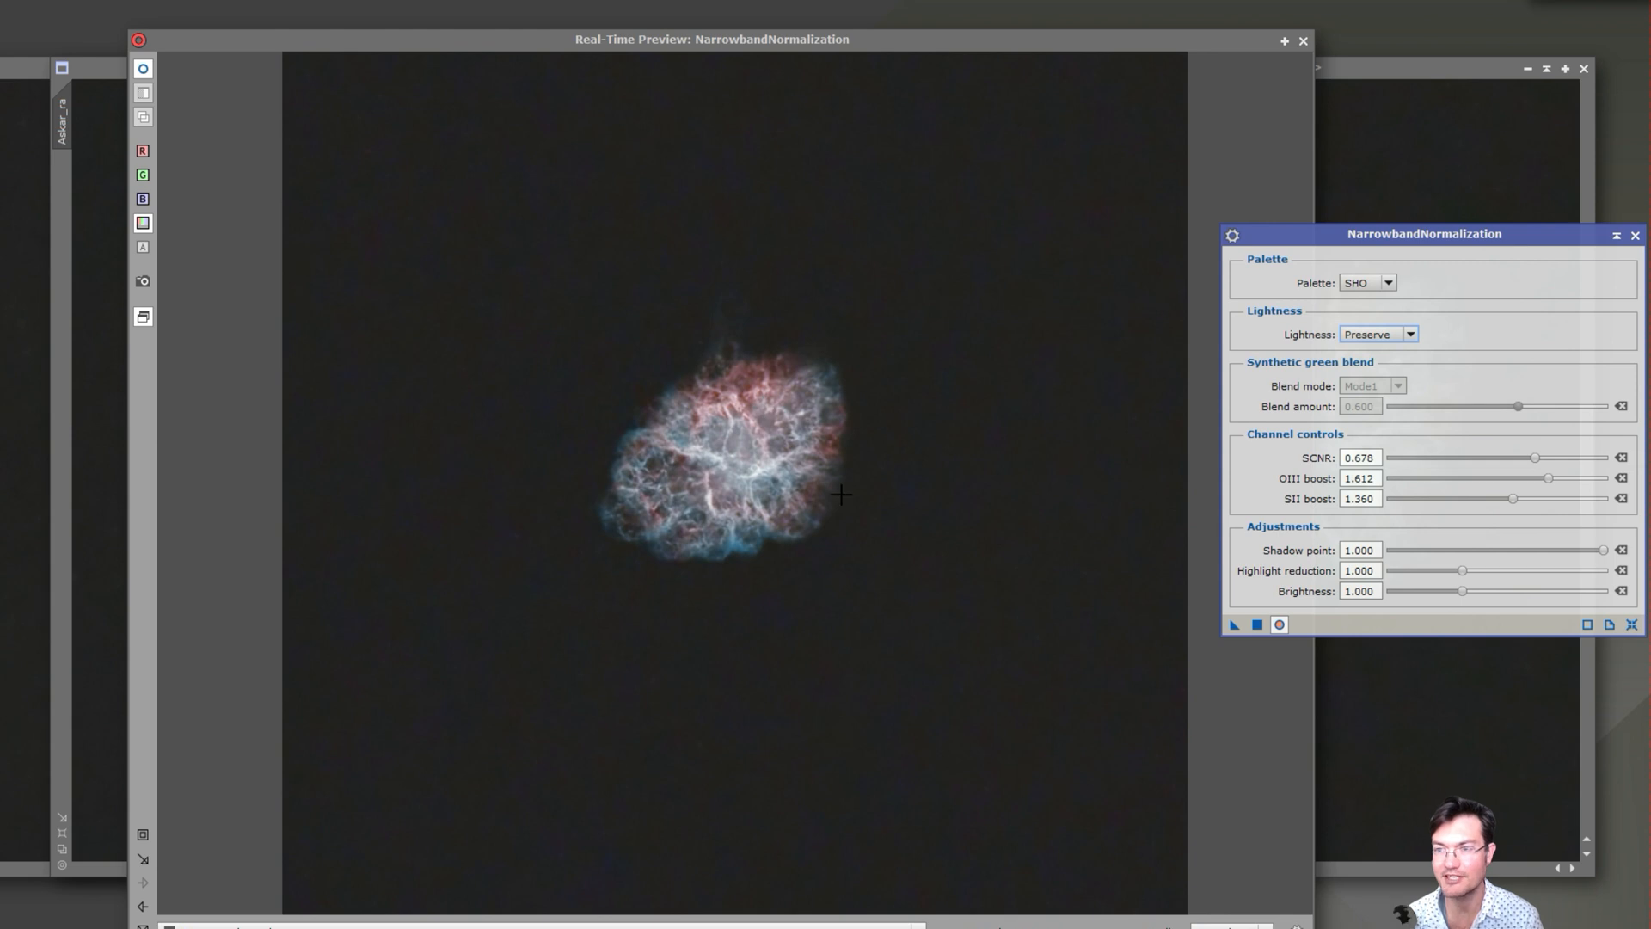
left_click(1257, 625)
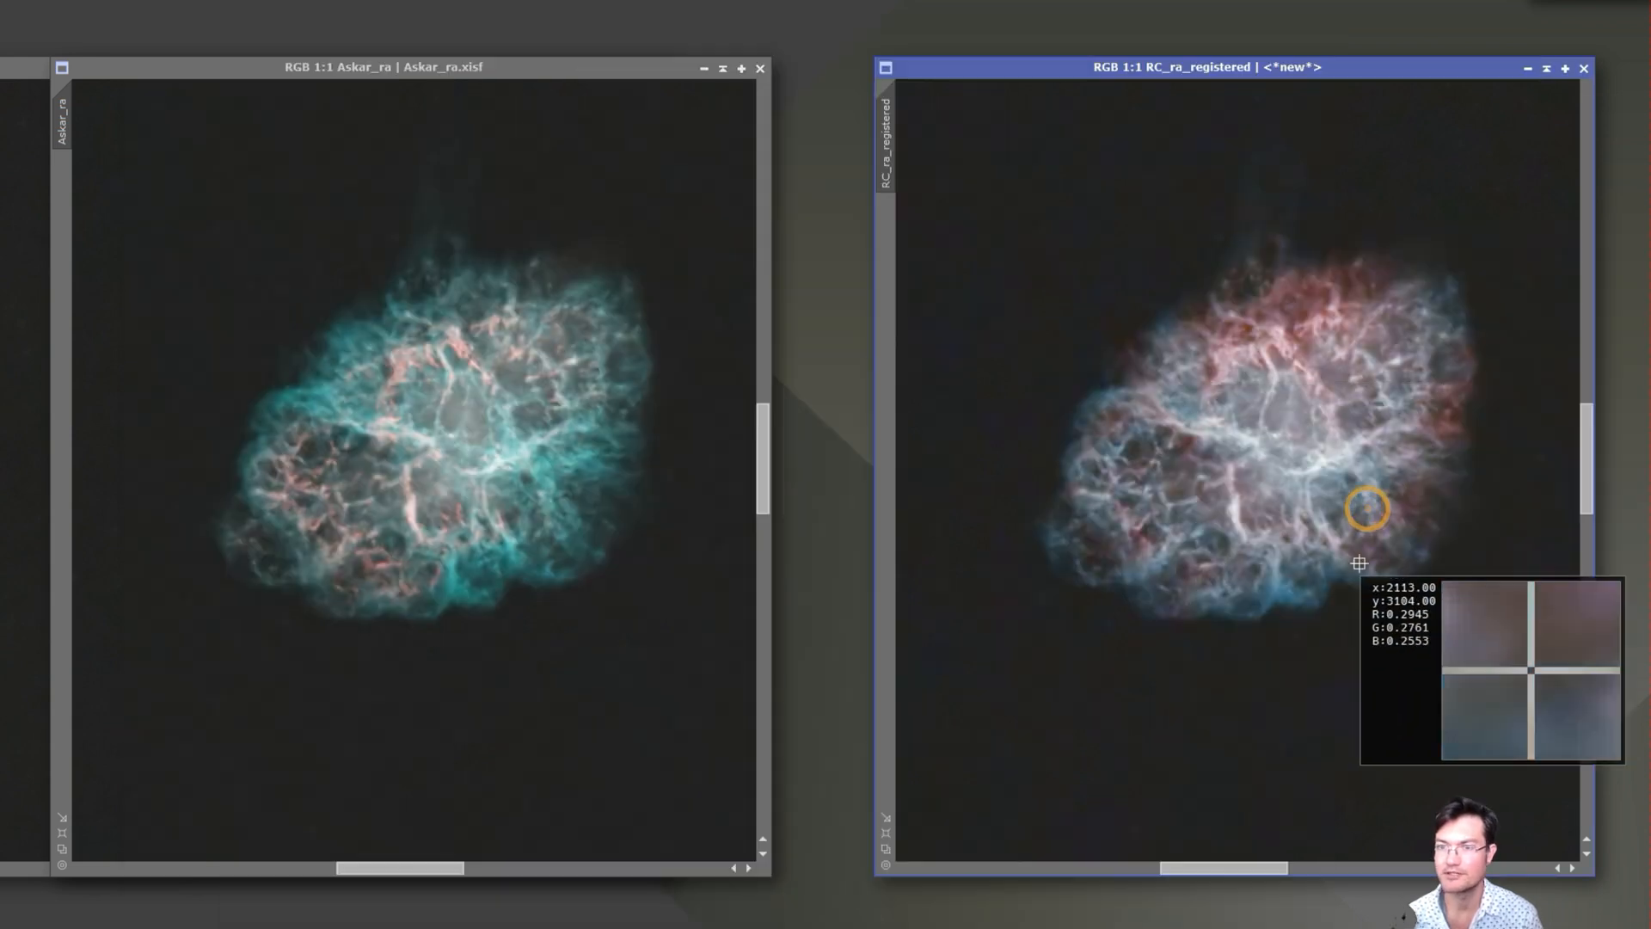
left_click_drag(1355, 561, 1244, 455)
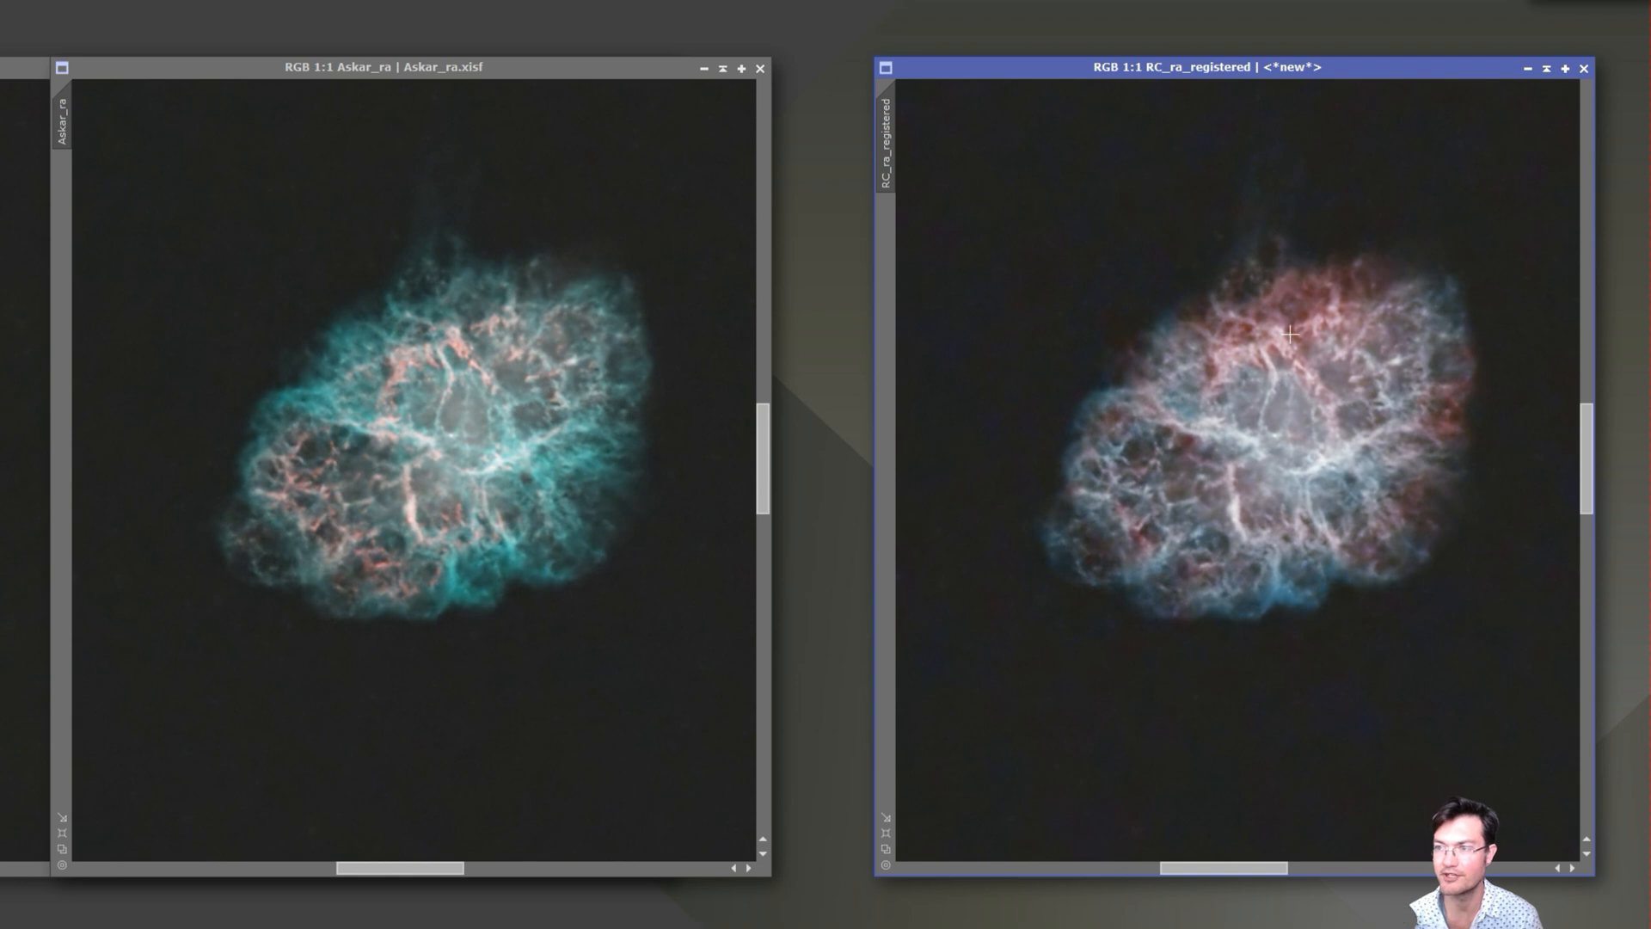
left_click_drag(407, 482, 378, 560)
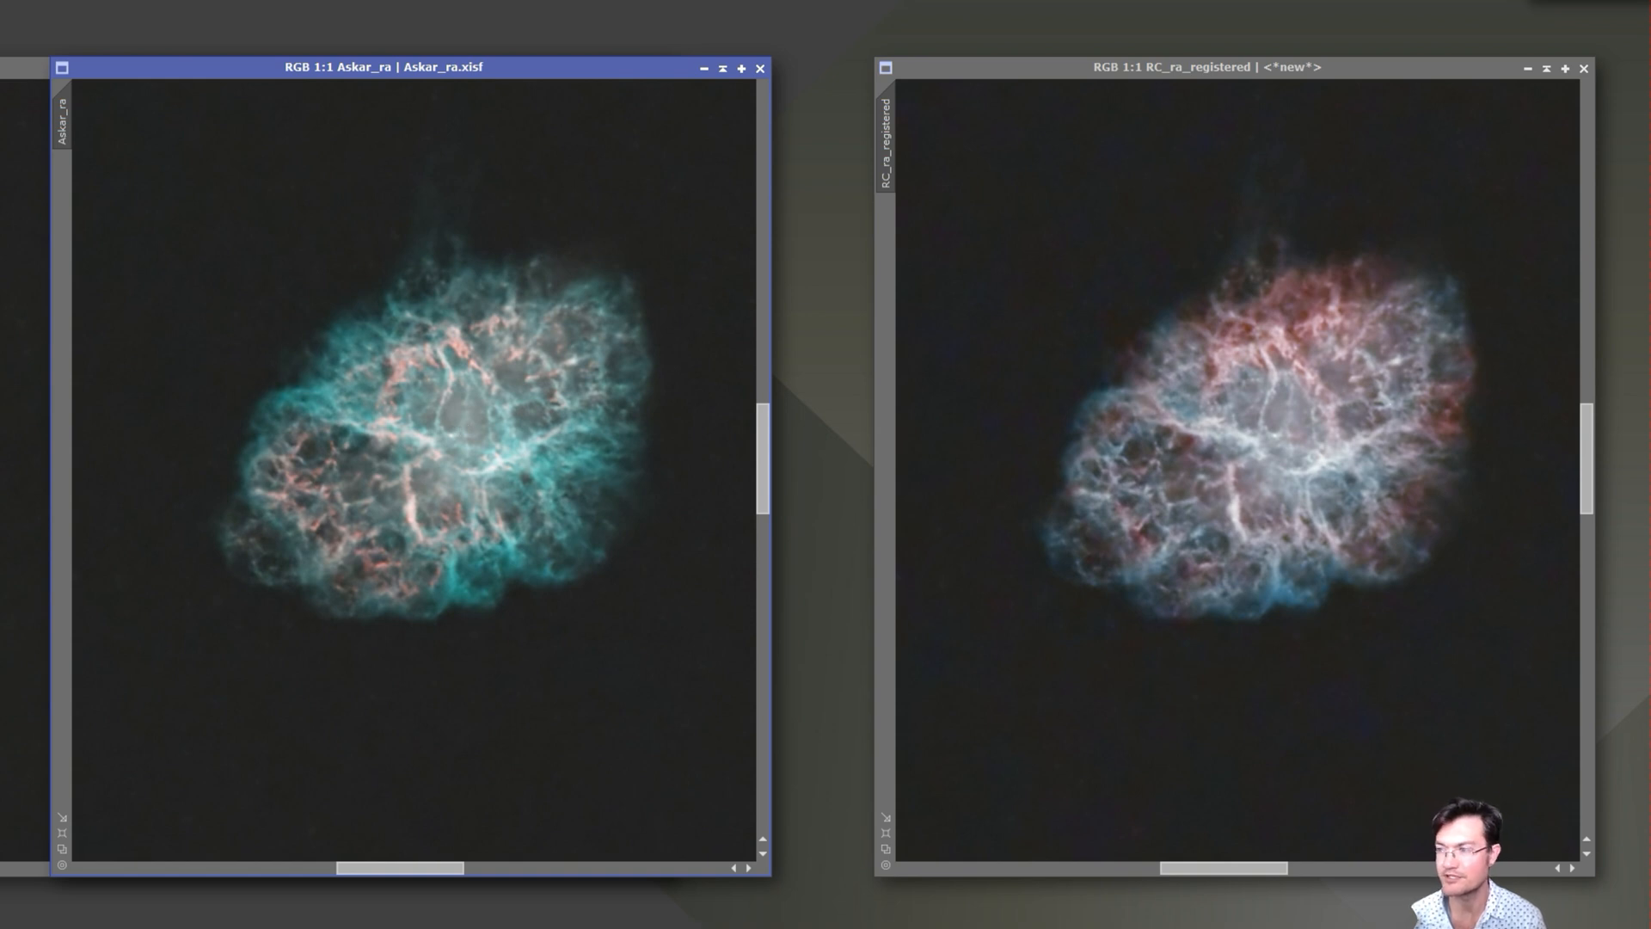
Build the PixelMath expression avg(Askar_ra,RC_ra_registered) in the expression editor
left_click_drag(1034, 480, 948, 316)
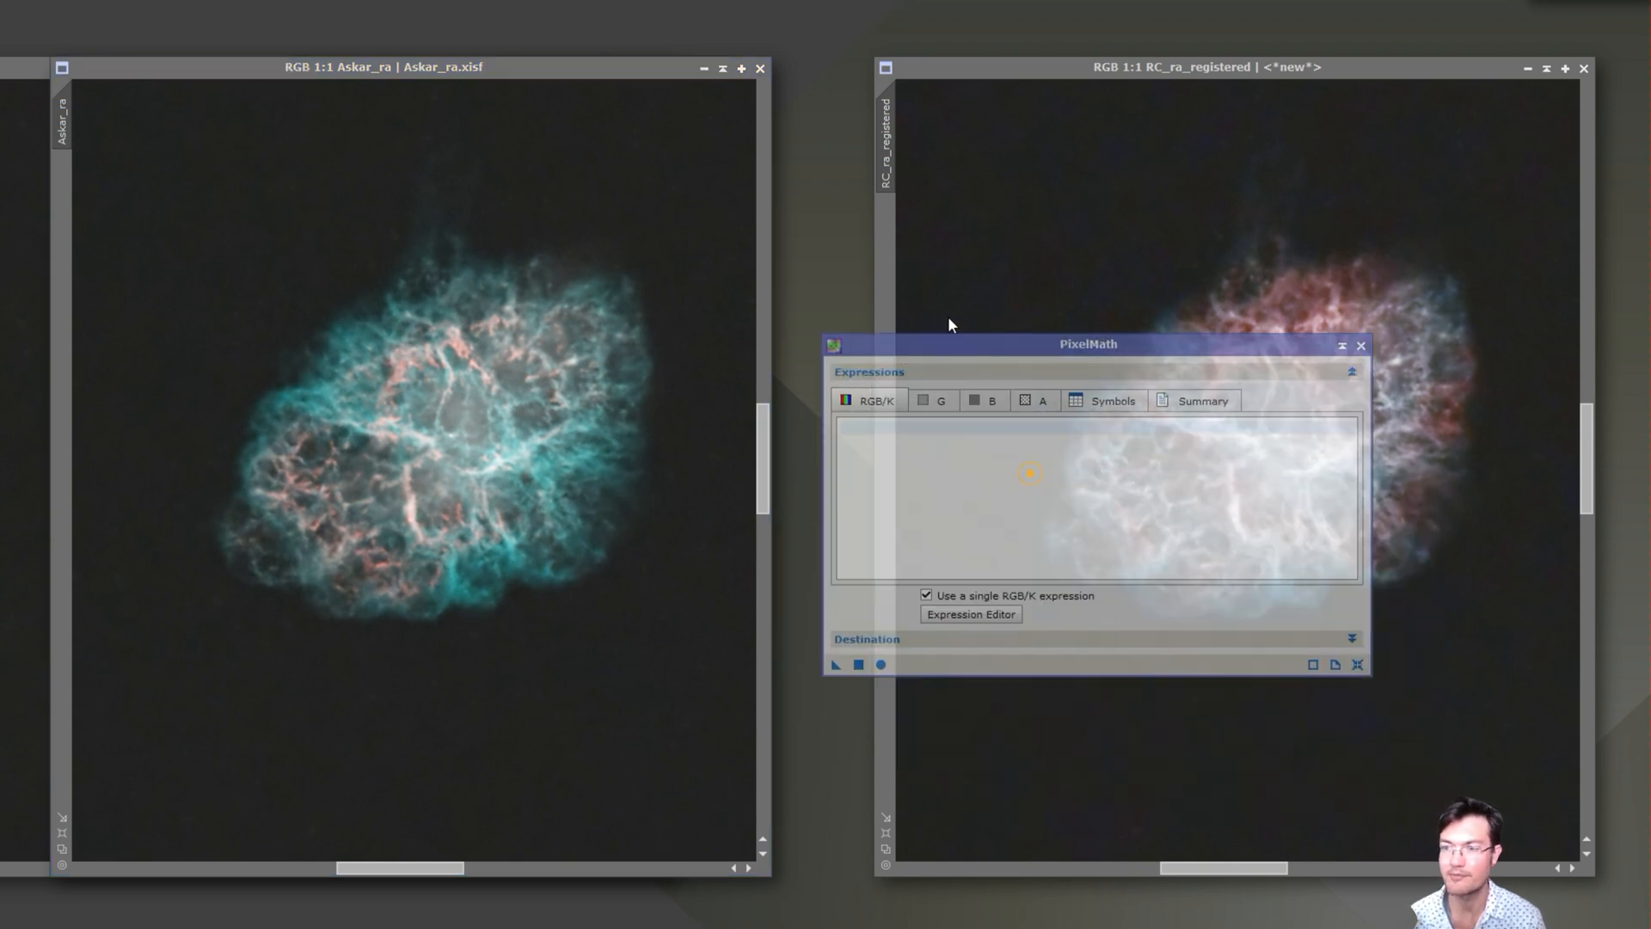
left_click(943, 567)
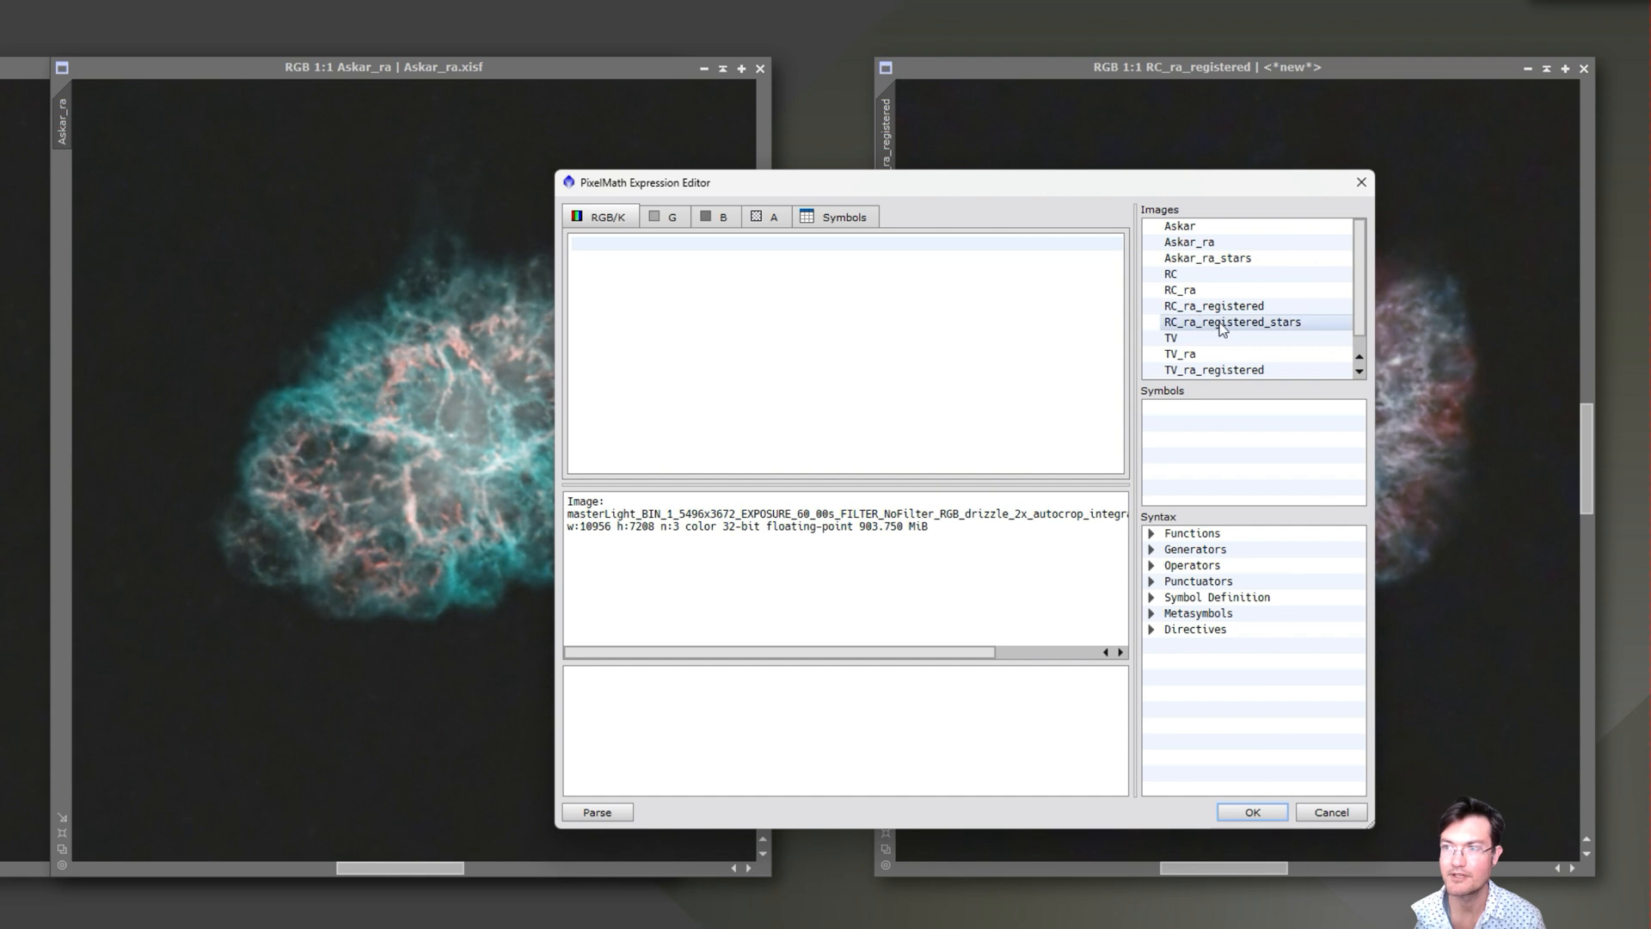
left_click_drag(1362, 244, 1362, 251)
left_click(928, 241)
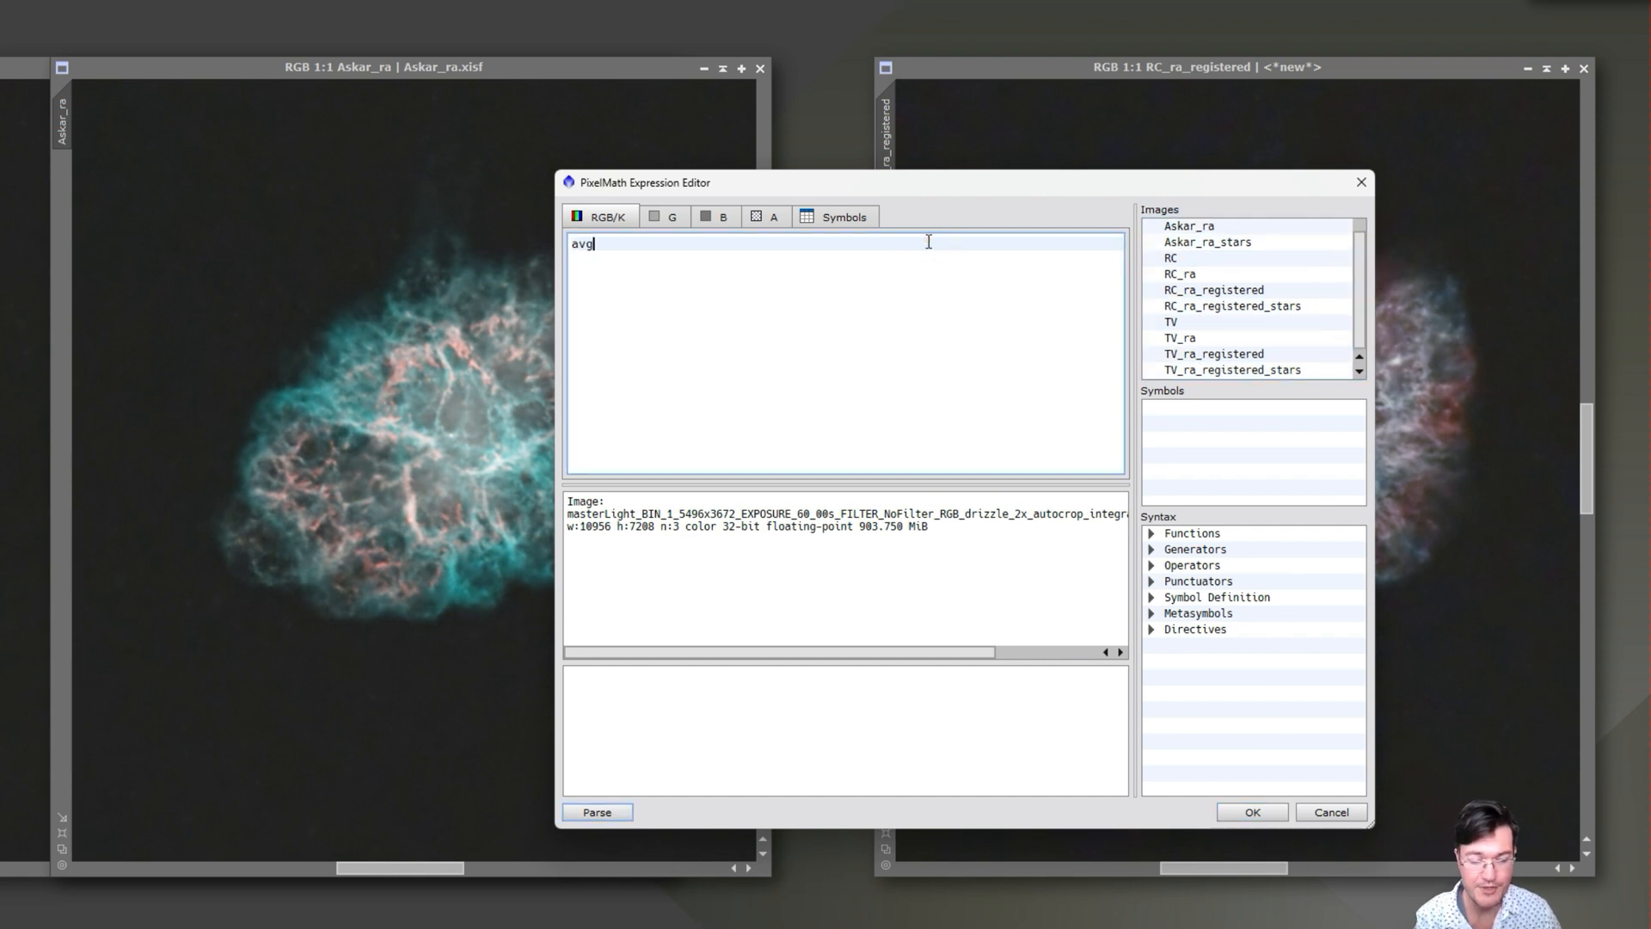
type("avg(")
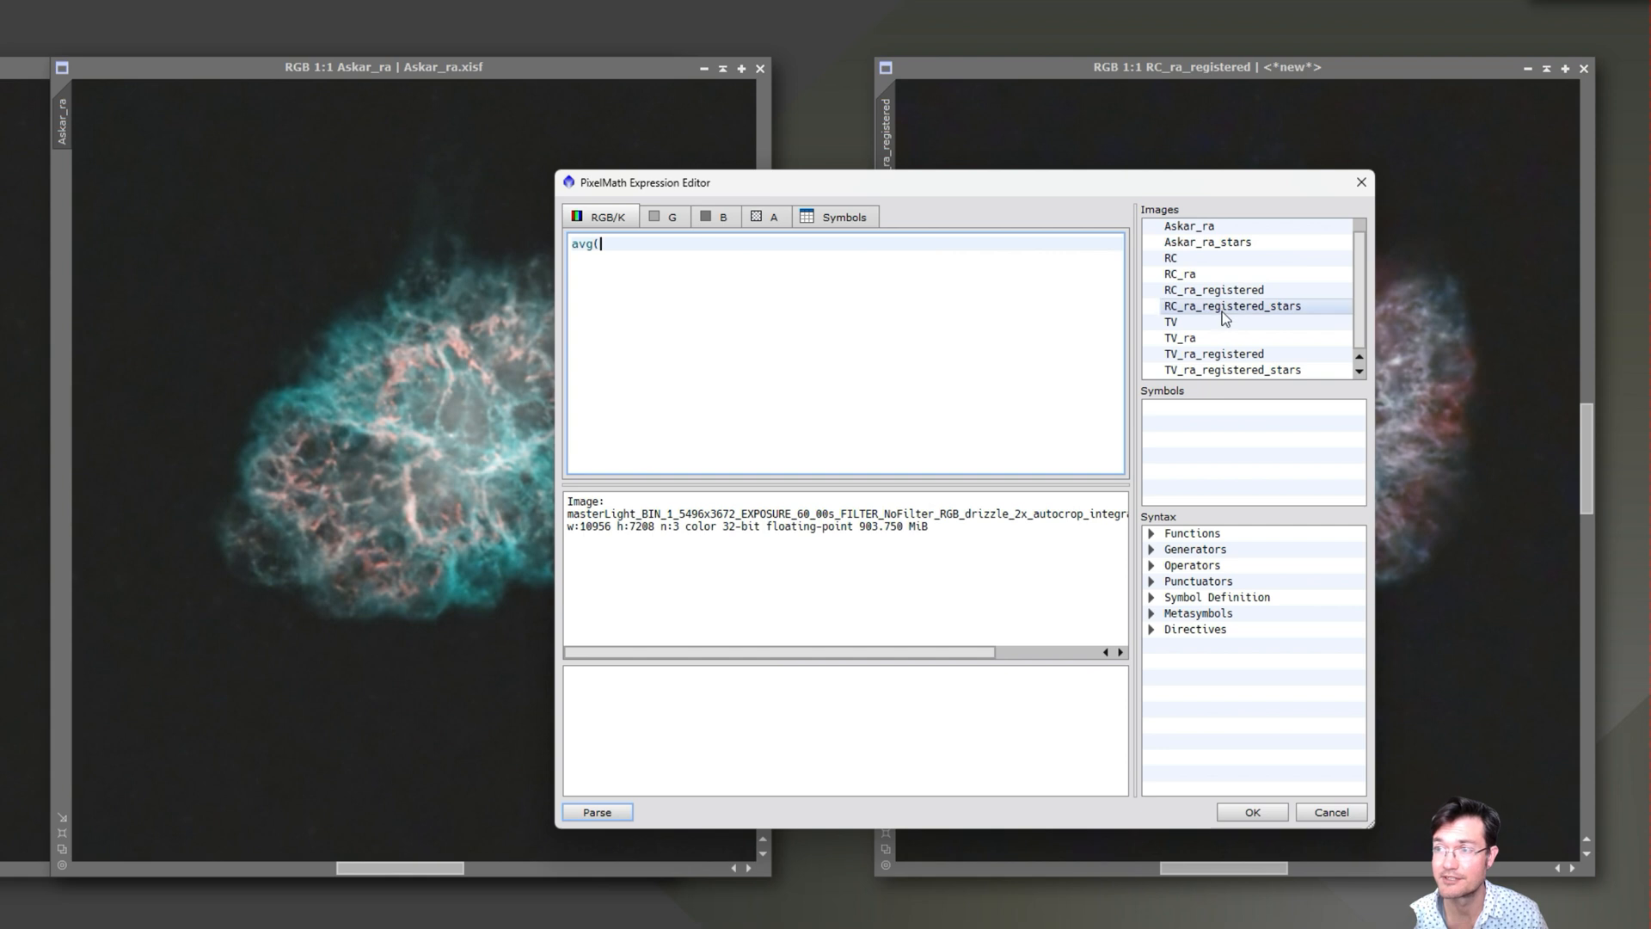
scroll(1203, 310, "up", 1)
double_click(1209, 240)
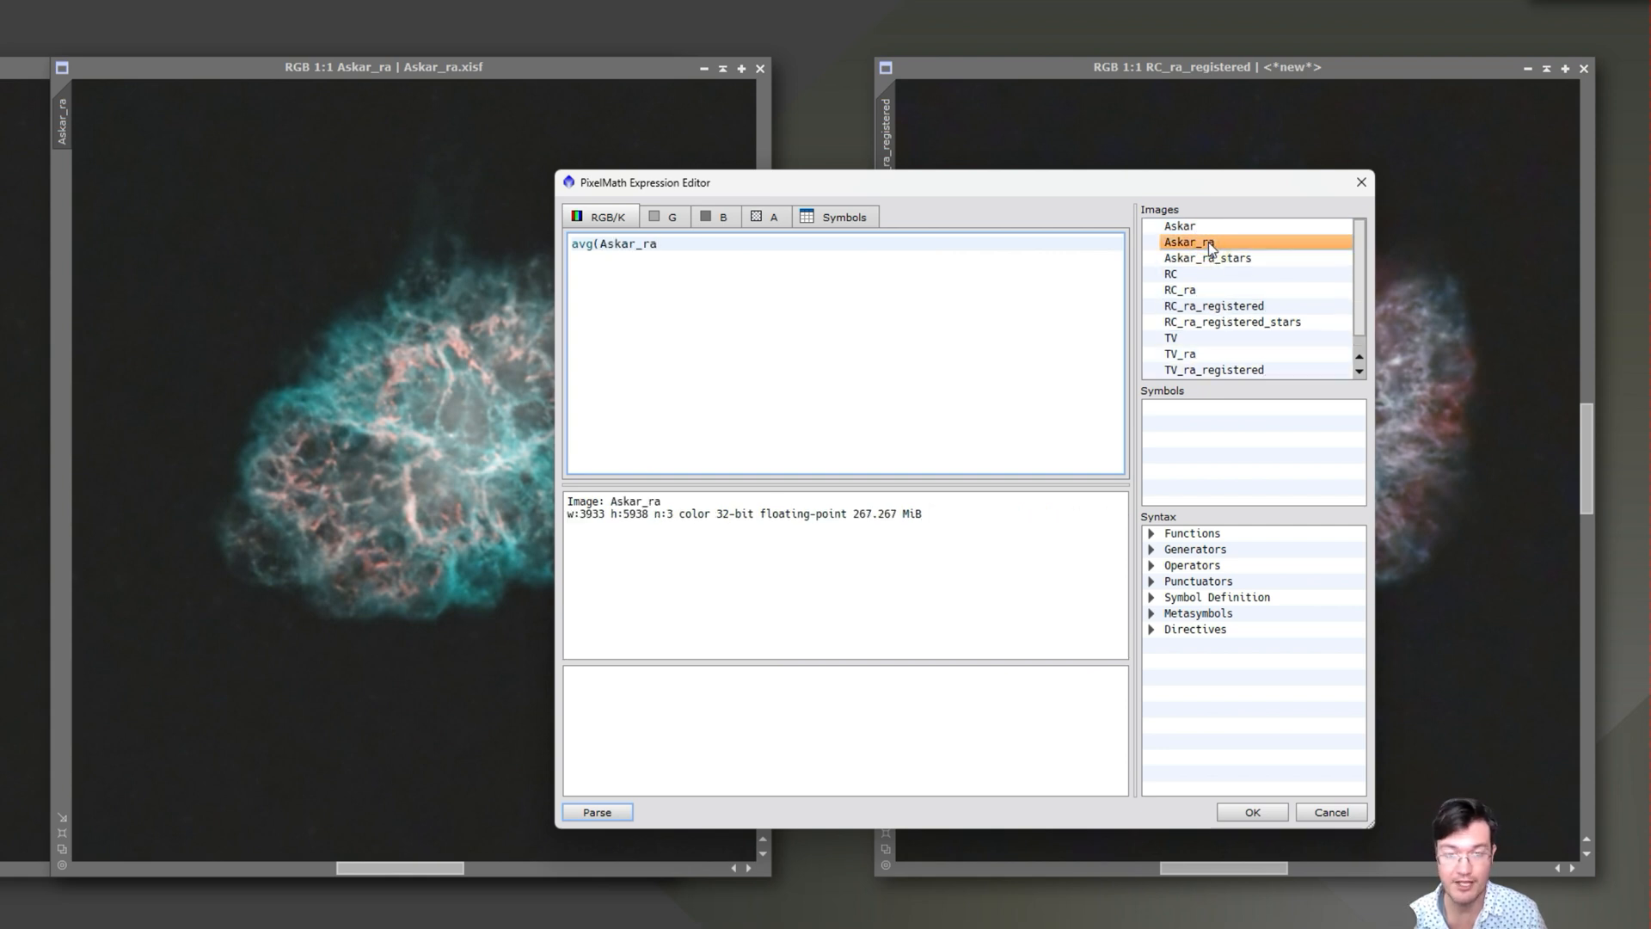
type(",")
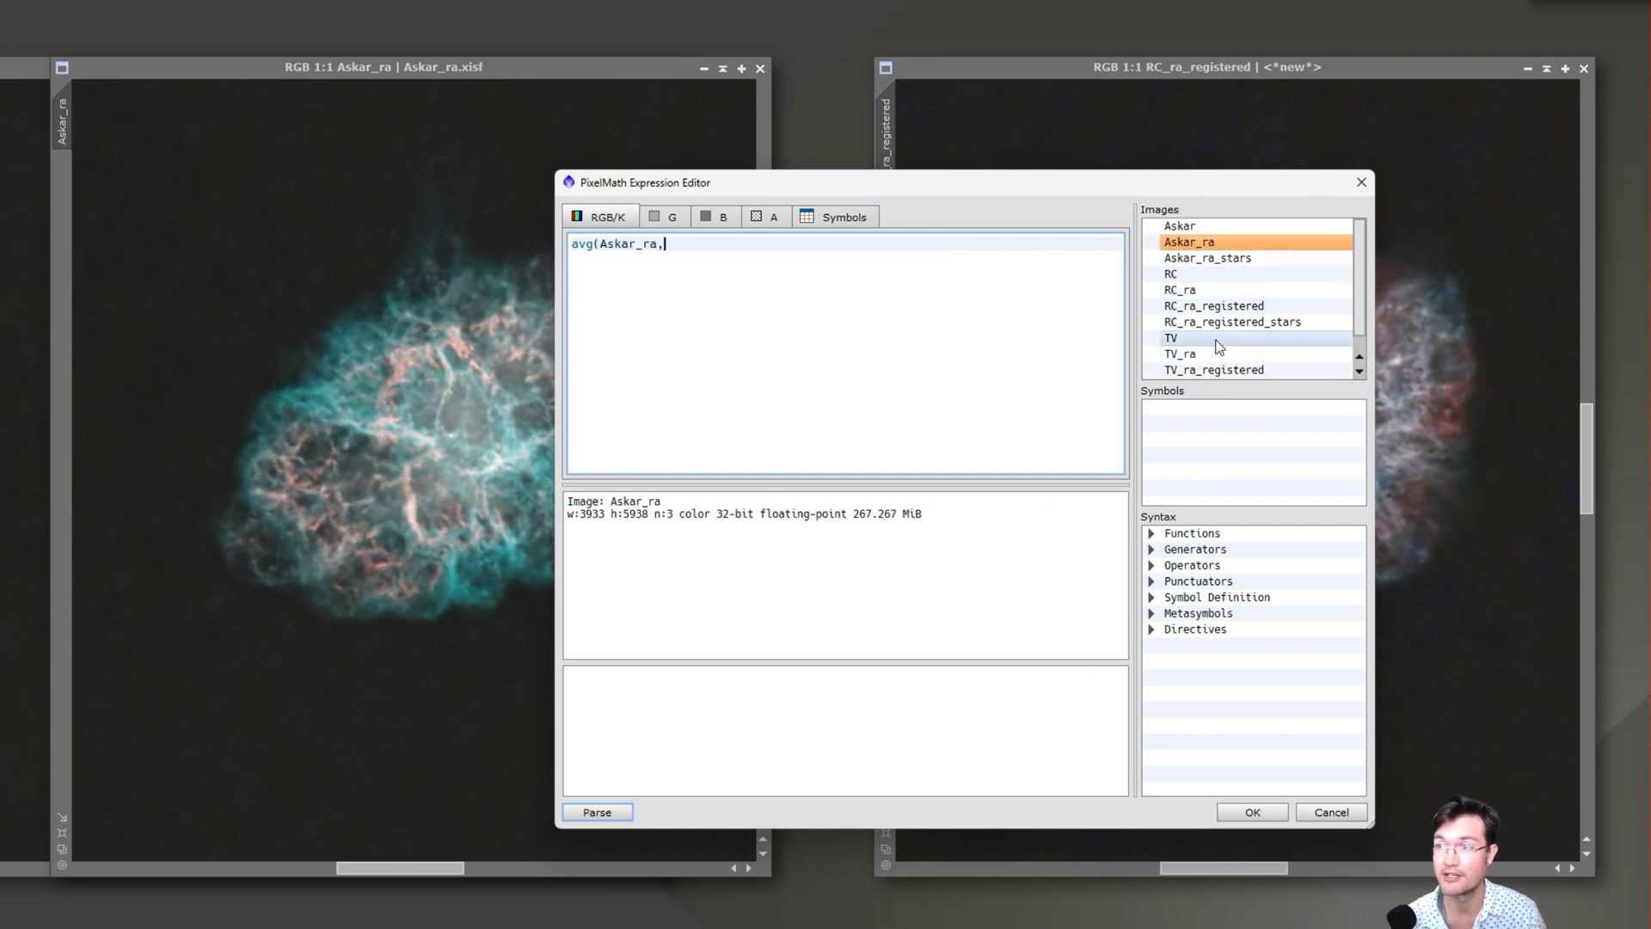
double_click(1226, 306)
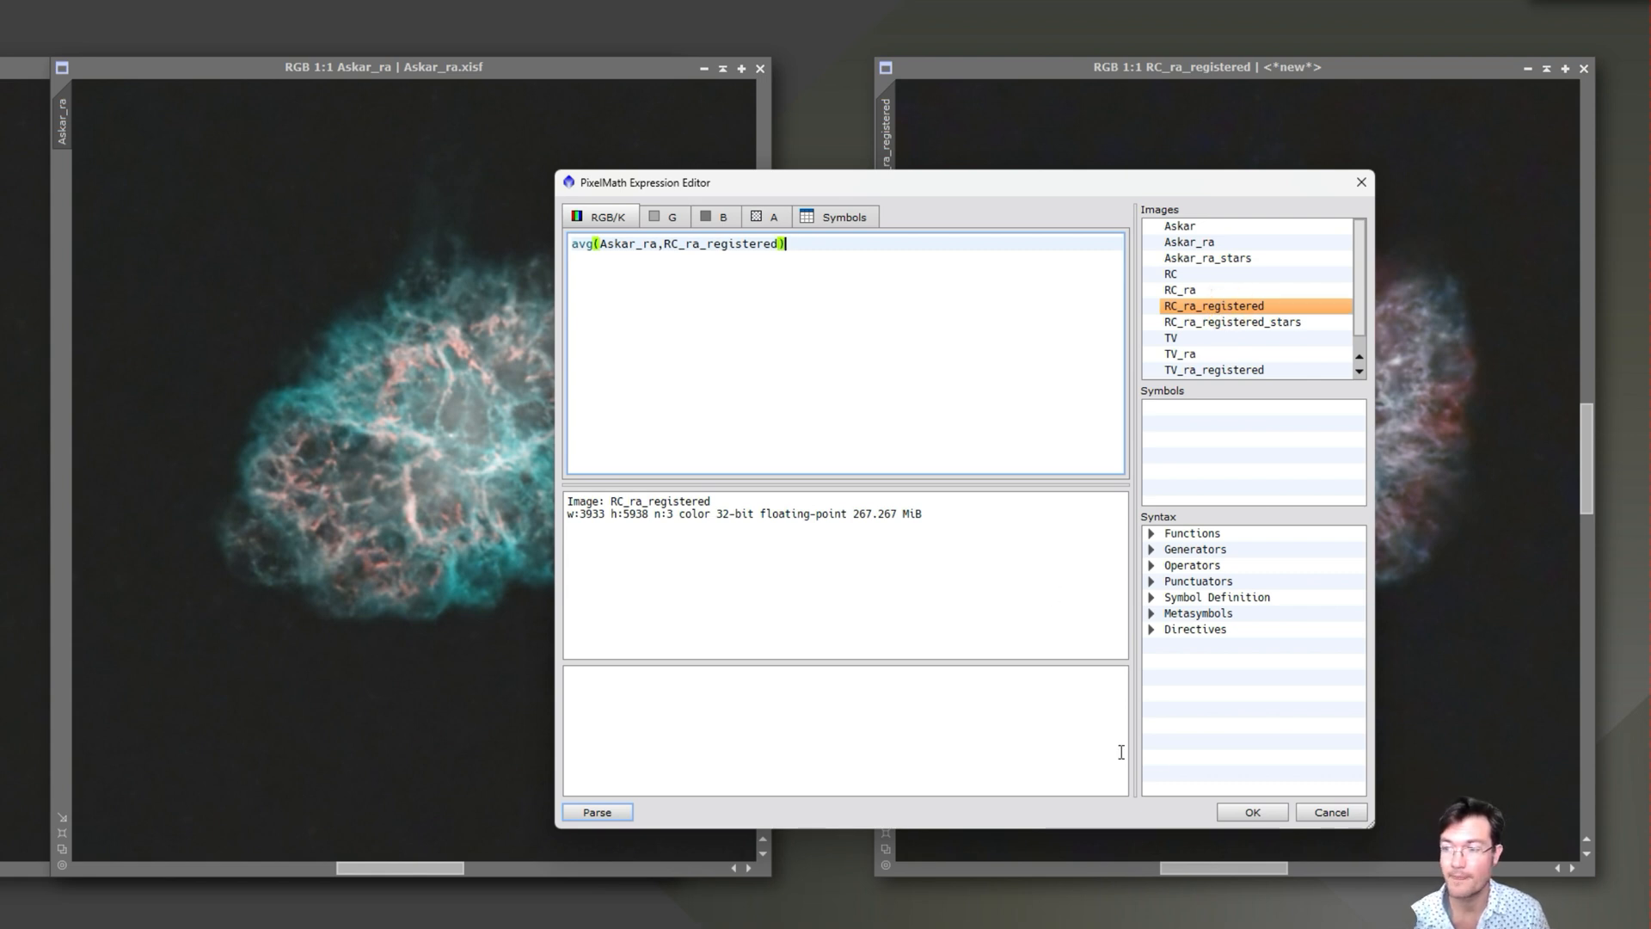
left_click(1252, 811)
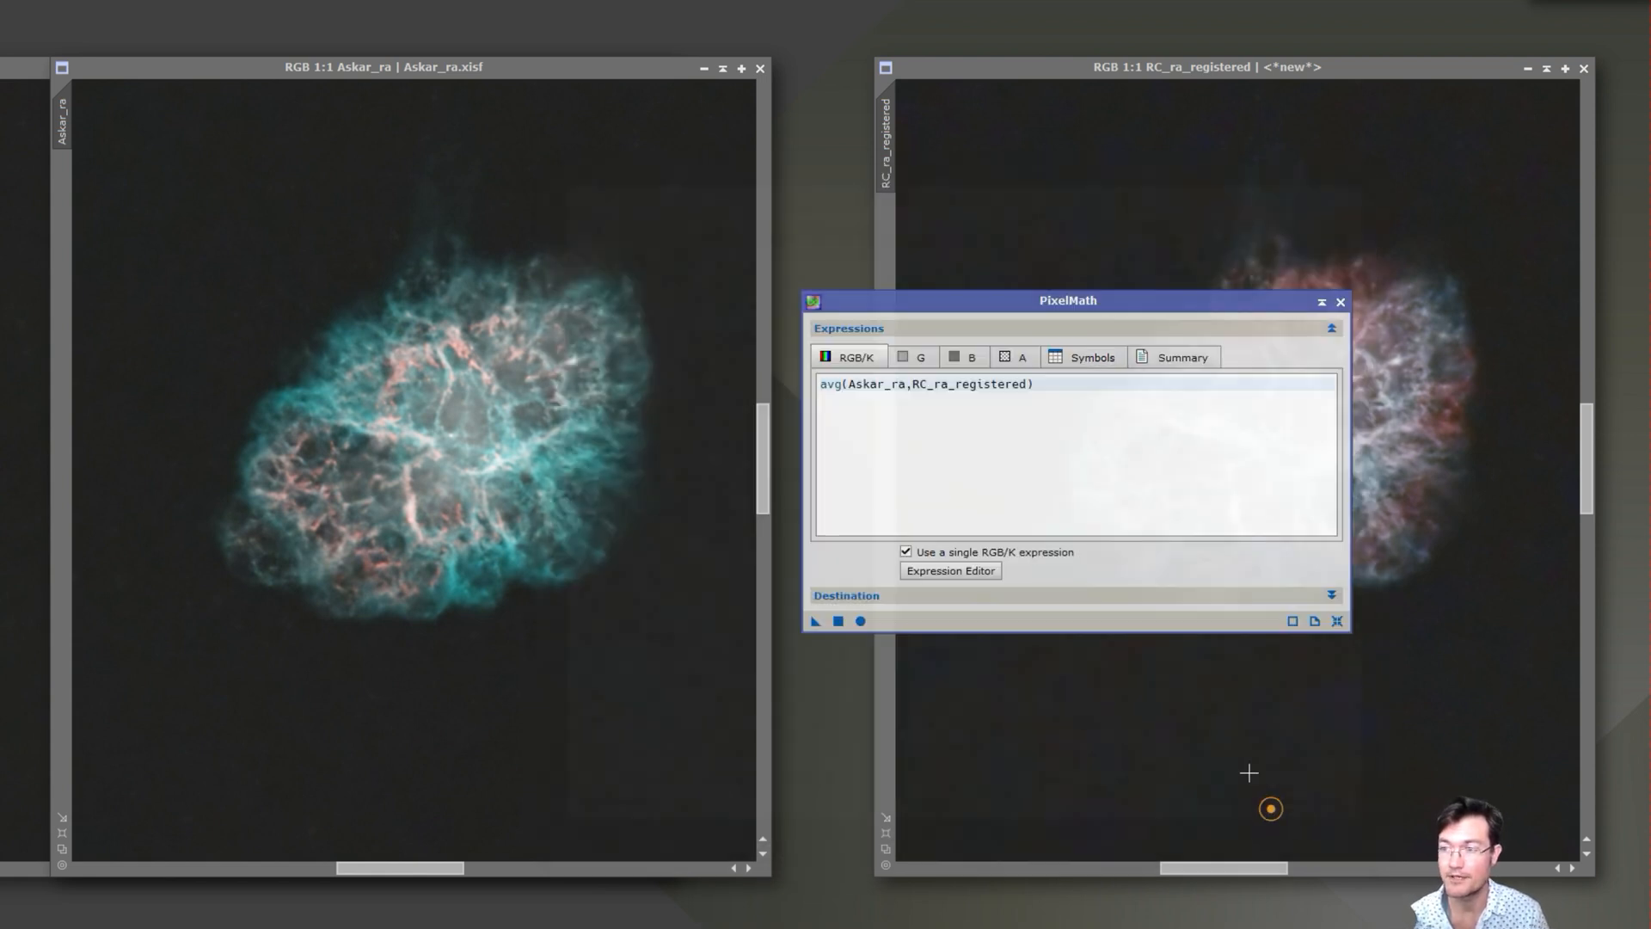
Set the PixelMath destination to create a new image and run the averaging expression
left_click(892, 601)
left_click(907, 771)
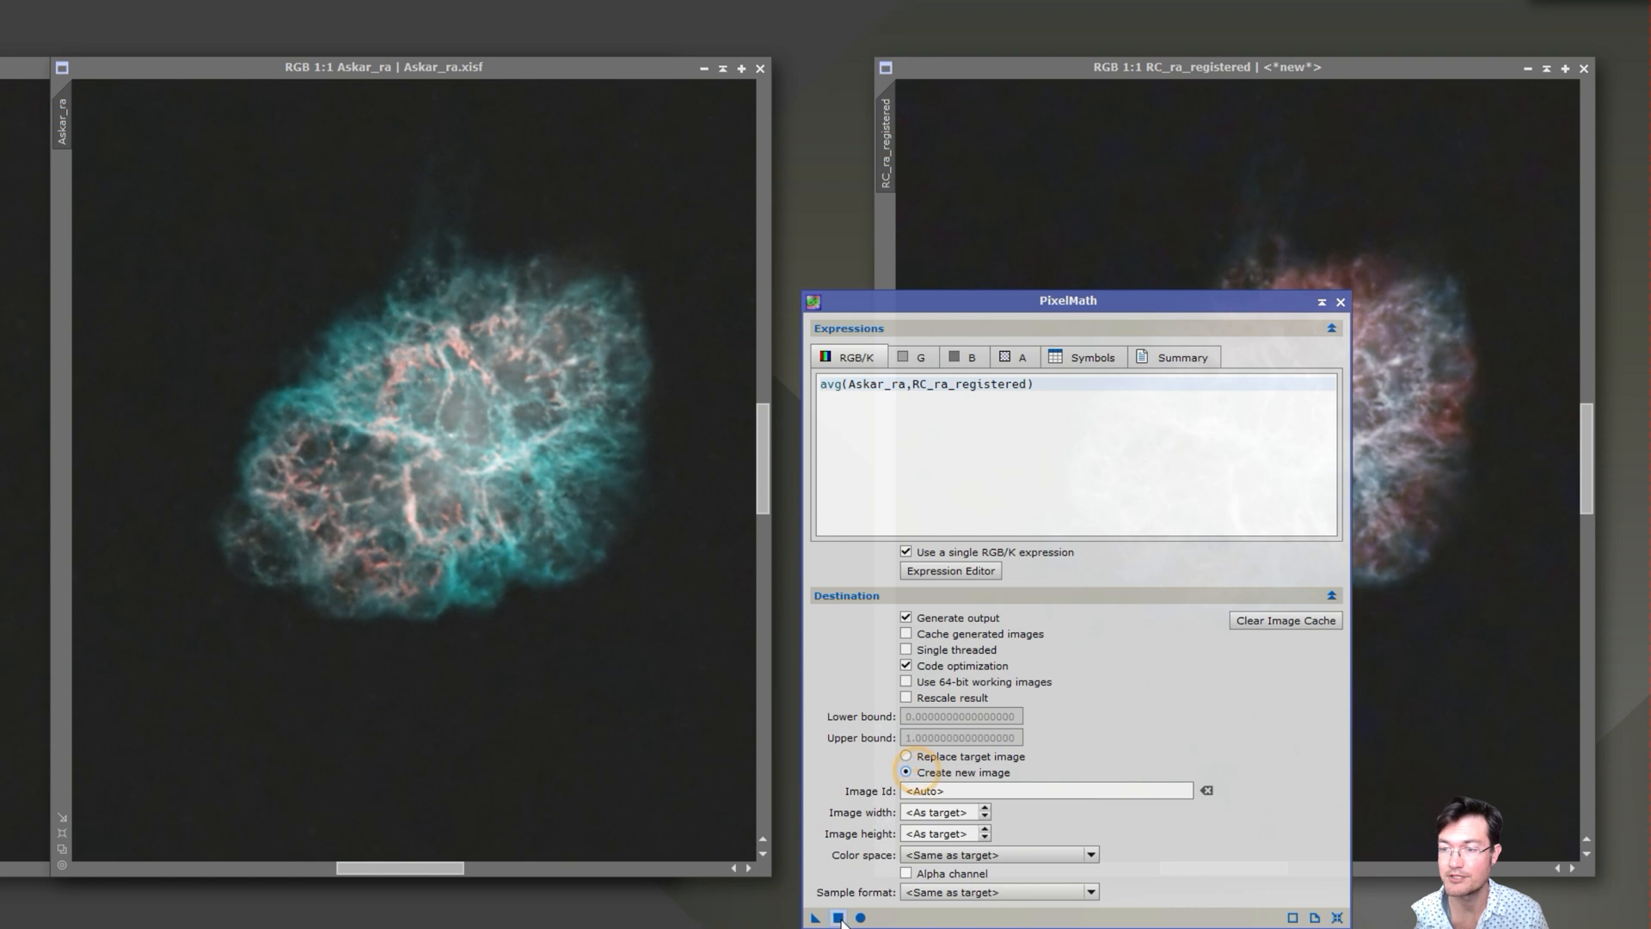
left_click(838, 917)
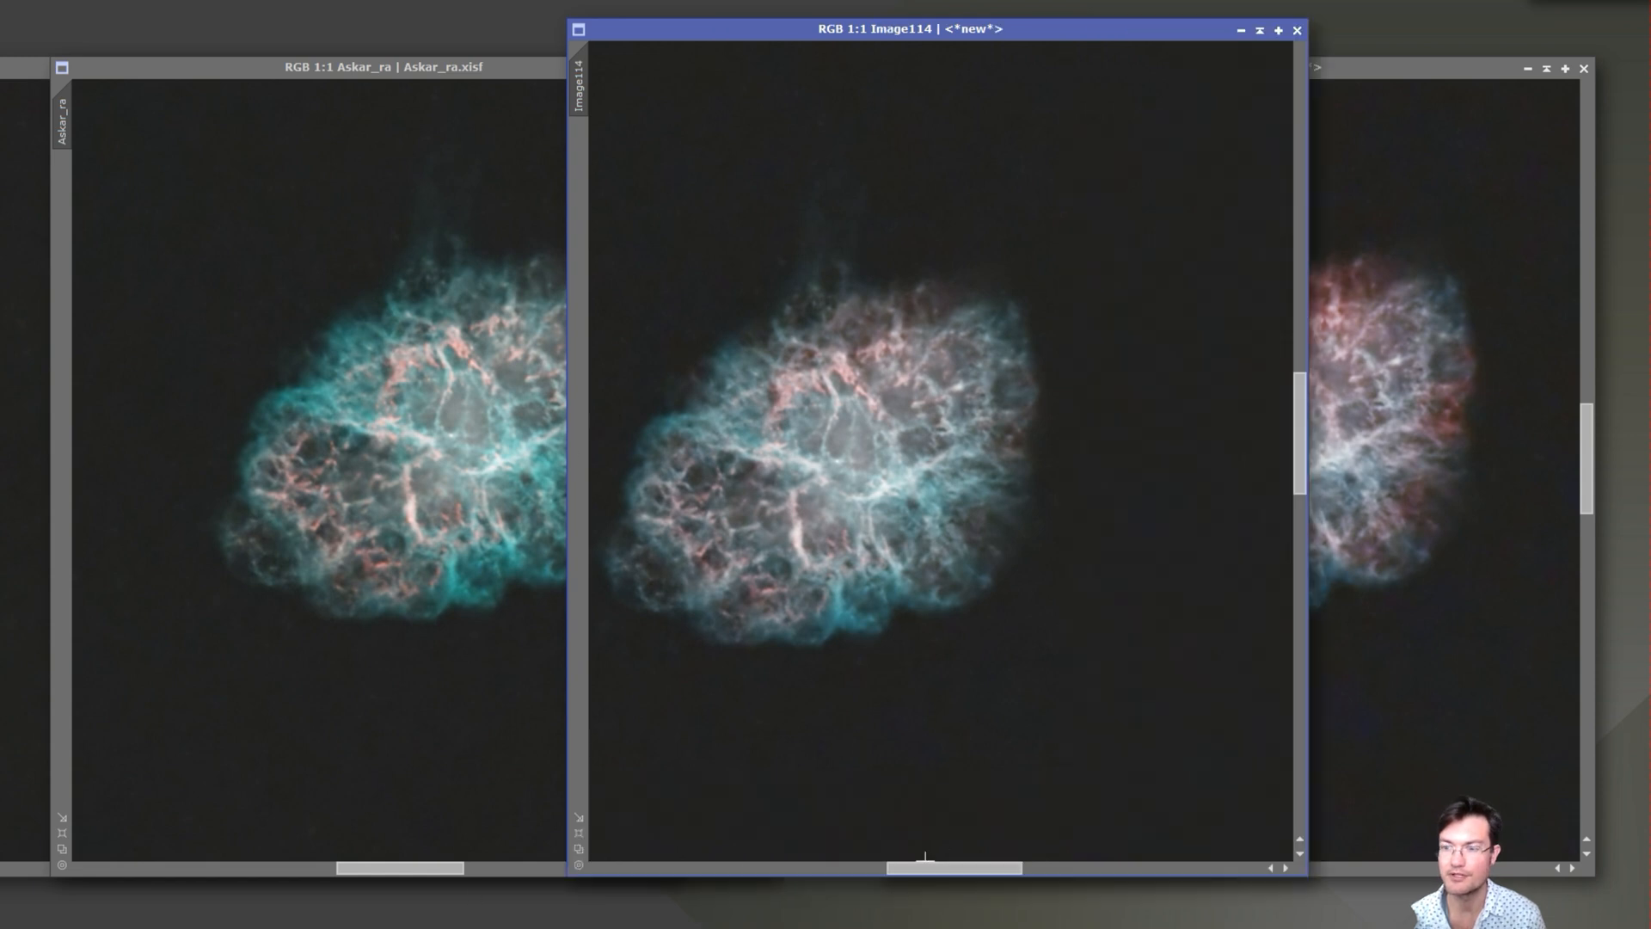
Center the nebula in the averaged image and rename the image AskarRC
left_click_drag(925, 867, 901, 866)
double_click(578, 95)
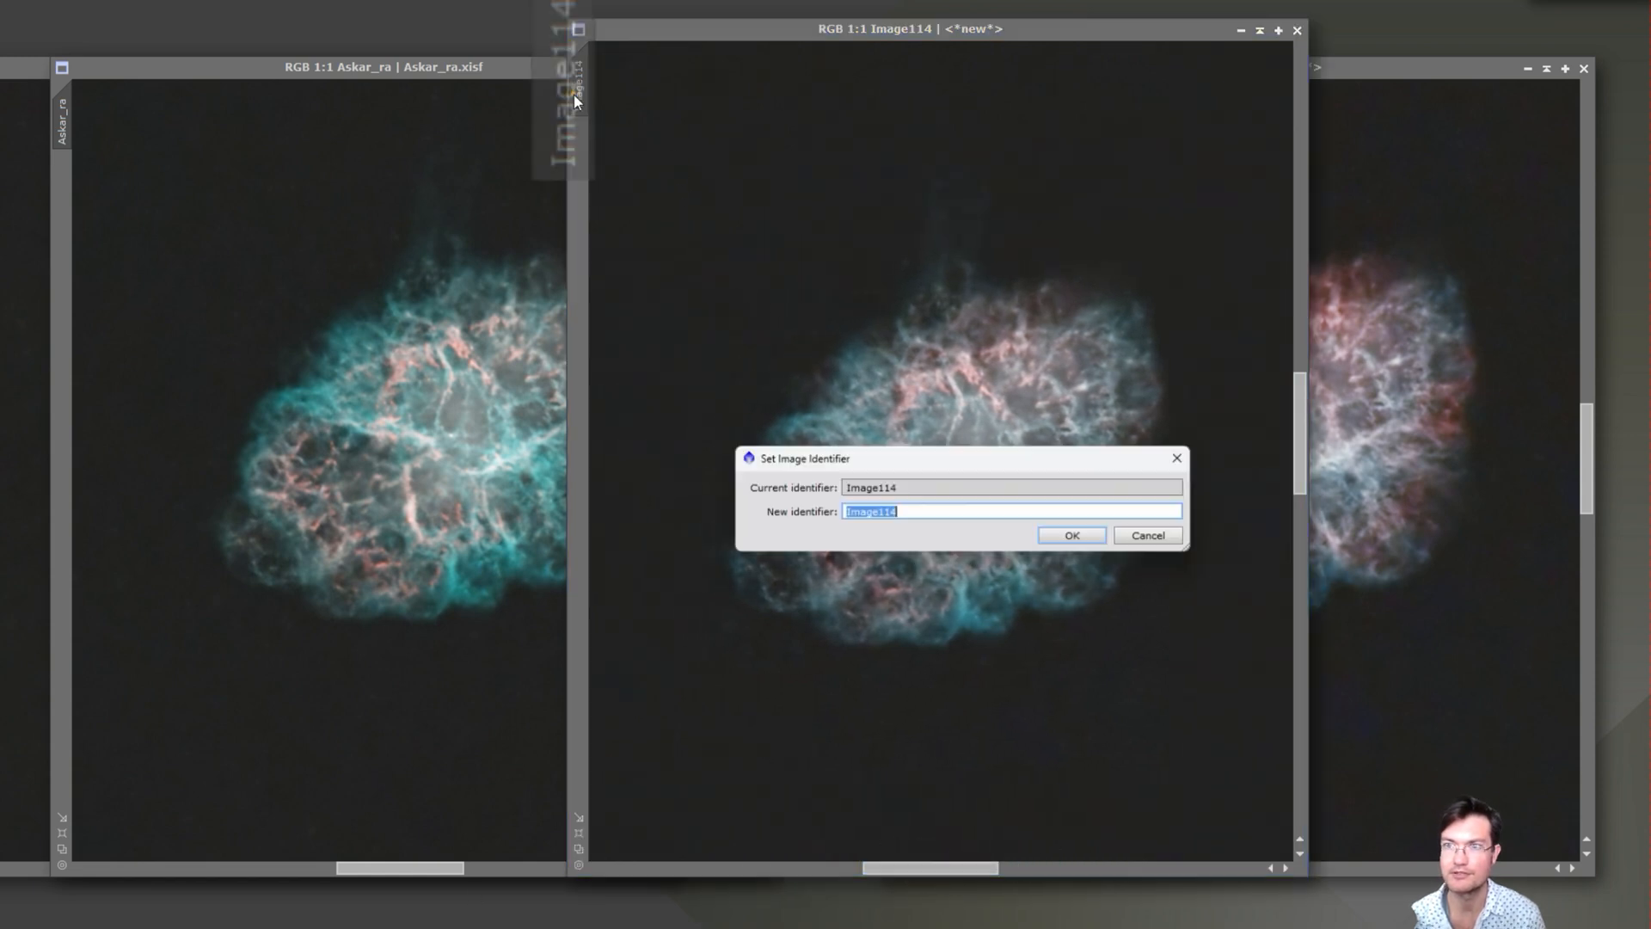
type("AskarRC")
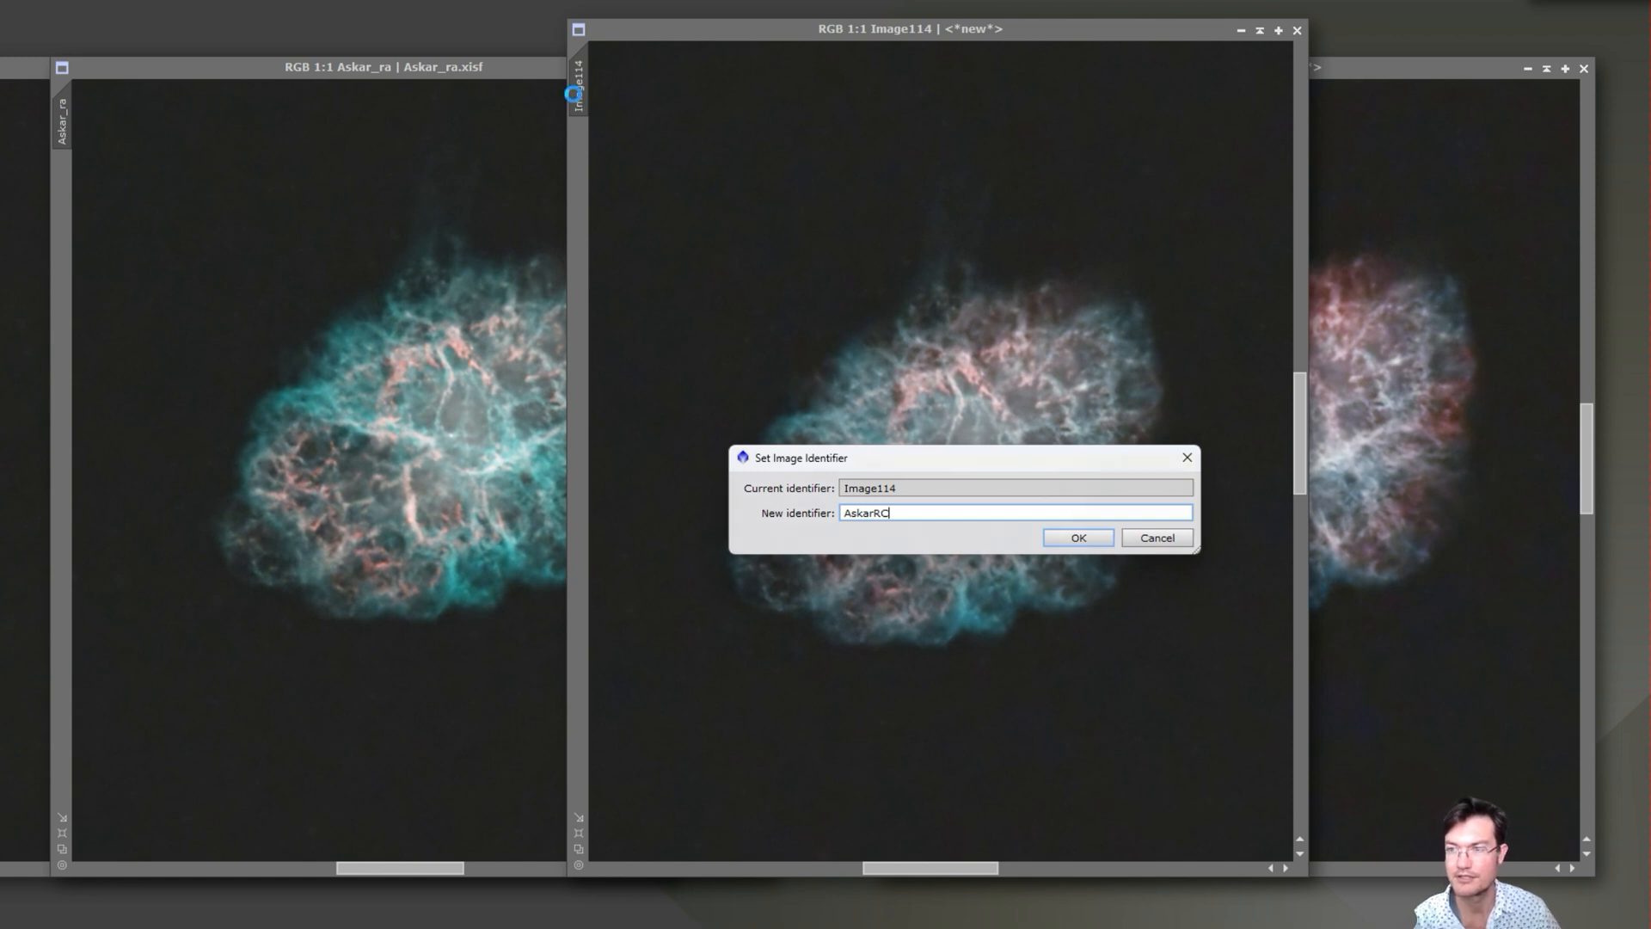
key("Return")
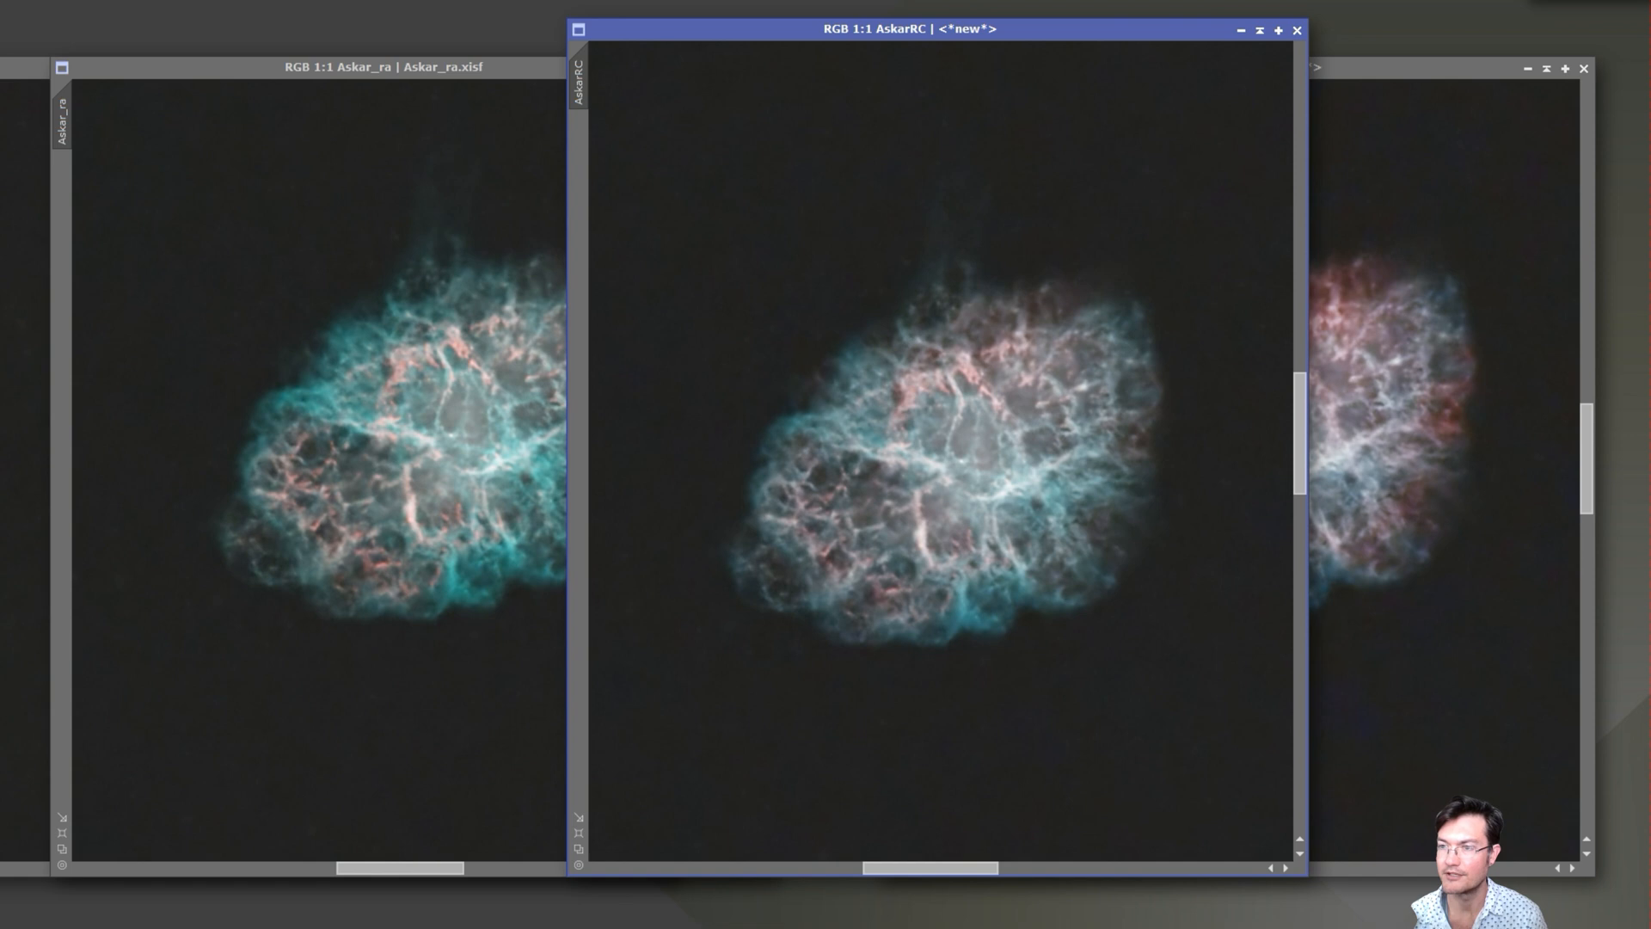
Boost AskarRC's chroma with CurvesTransformation, raising the c curve's midpoint to about 0.68 output at 0.49 input, using a real-time preview
left_click_drag(1570, 285, 1331, 167)
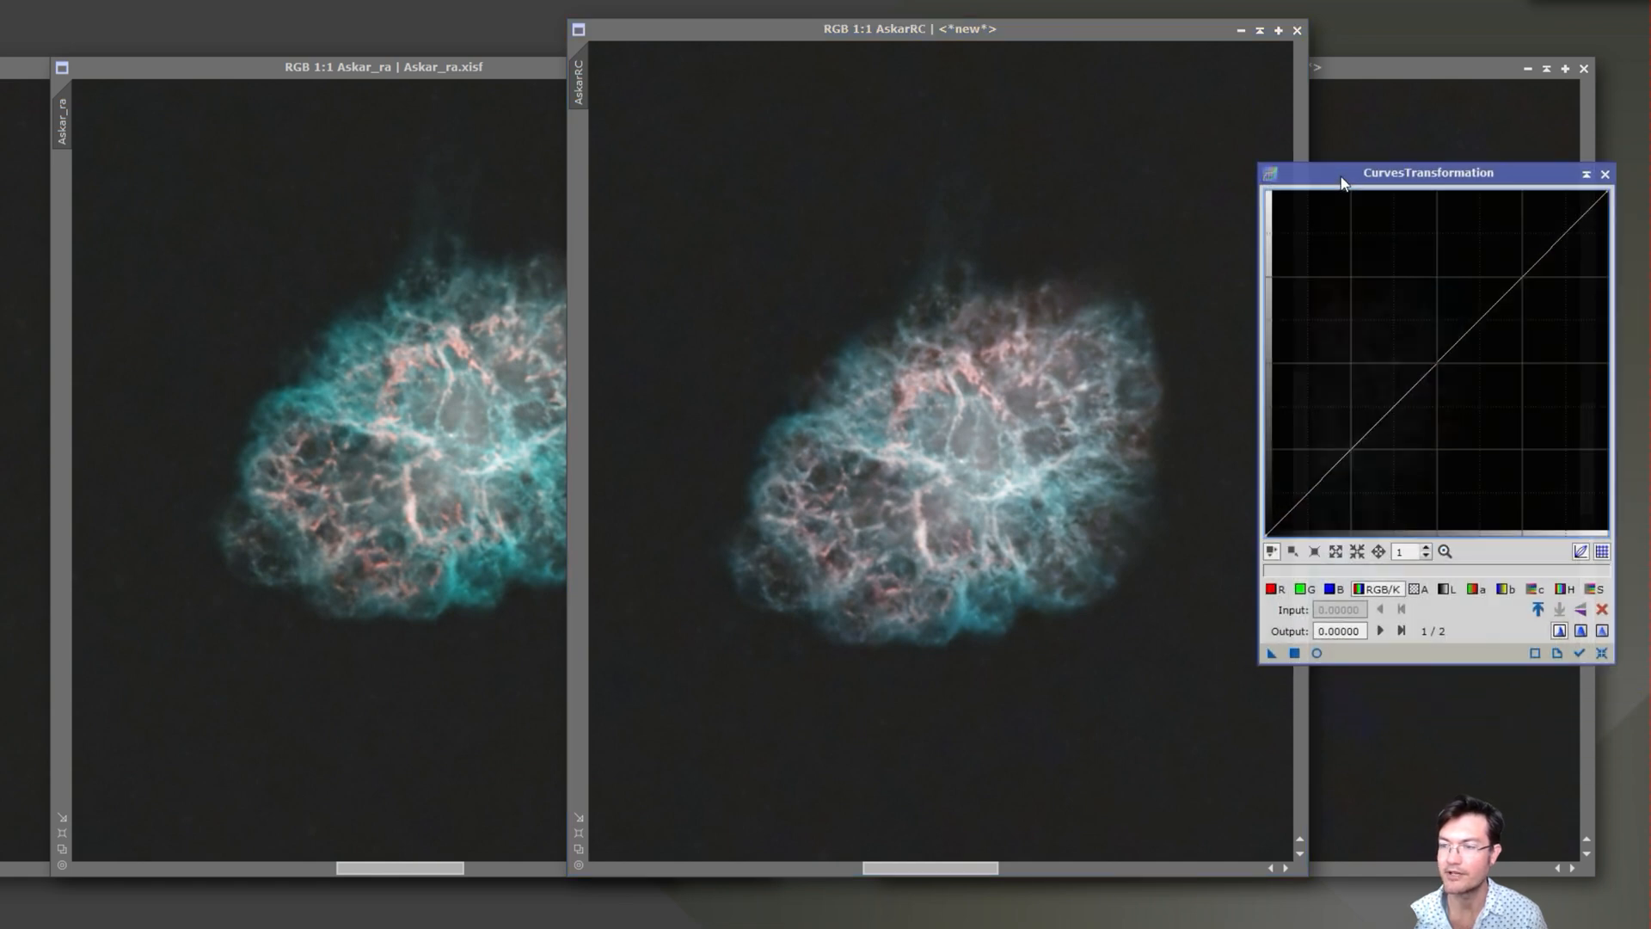
left_click(1316, 654)
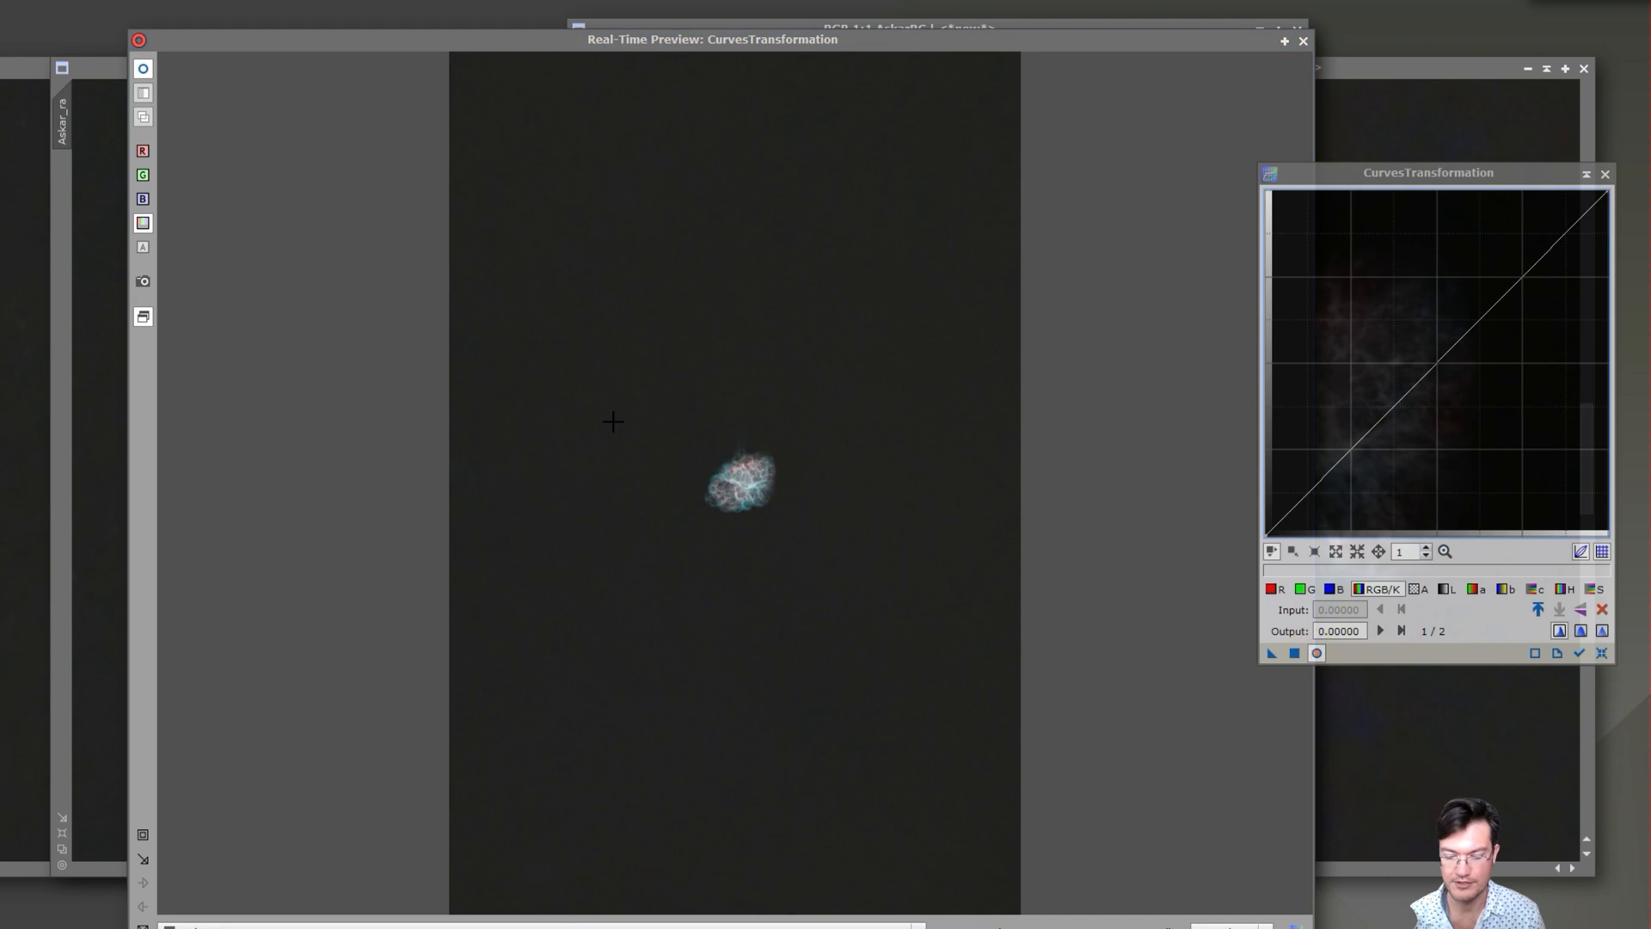
left_click_drag(607, 387, 841, 571)
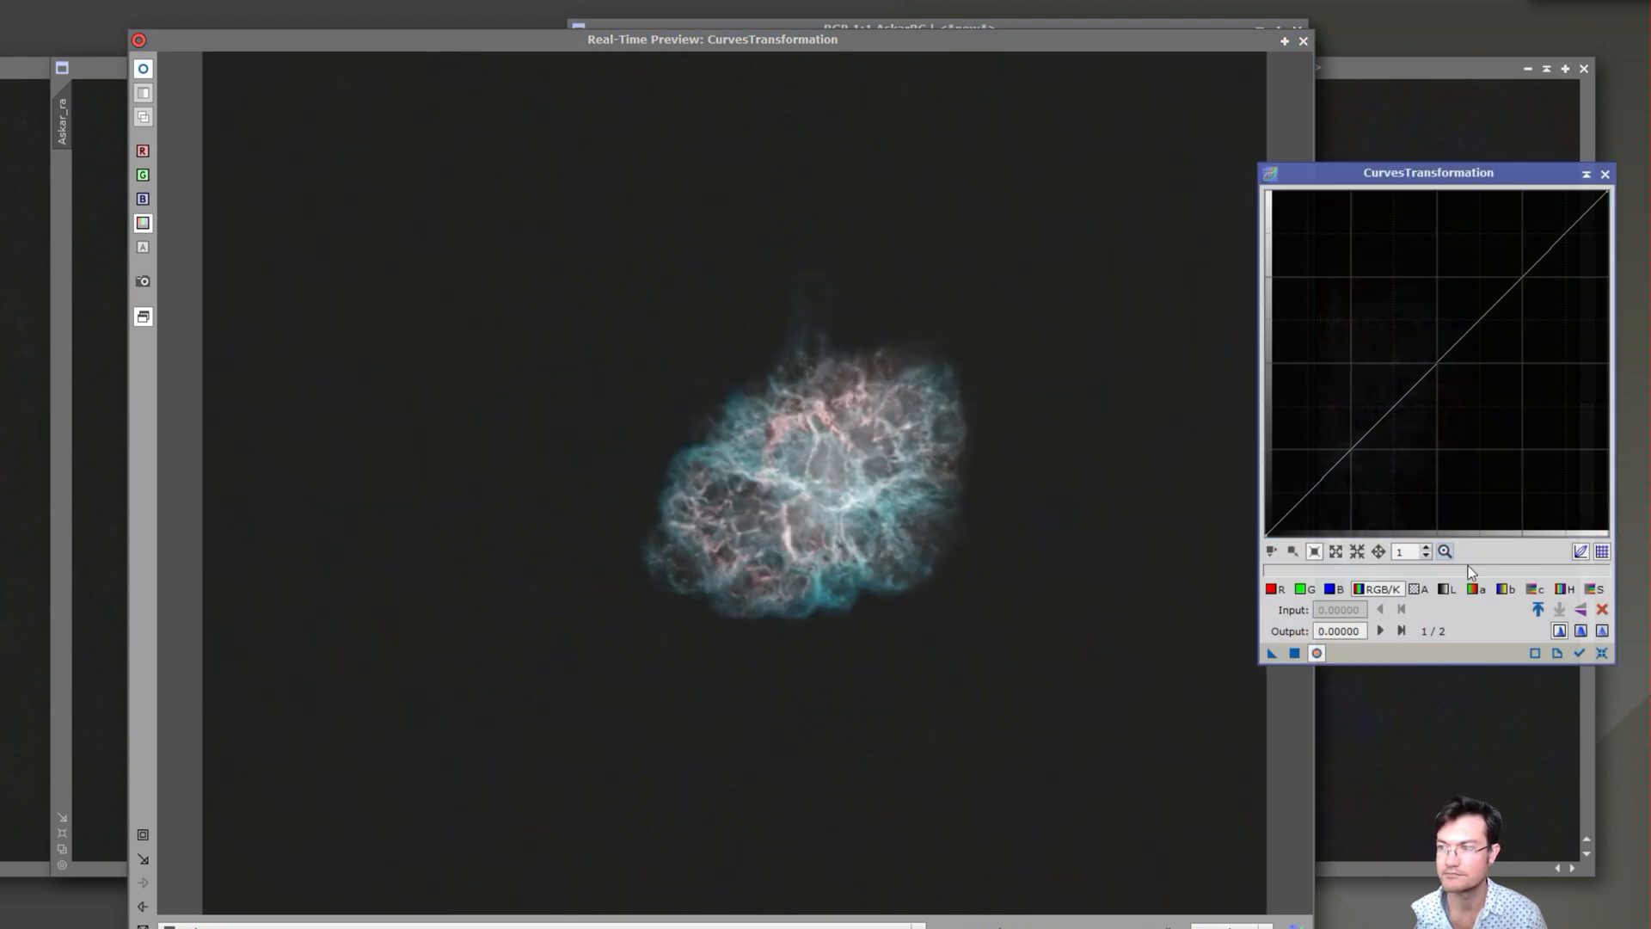
left_click(1535, 589)
left_click_drag(1435, 363, 1433, 300)
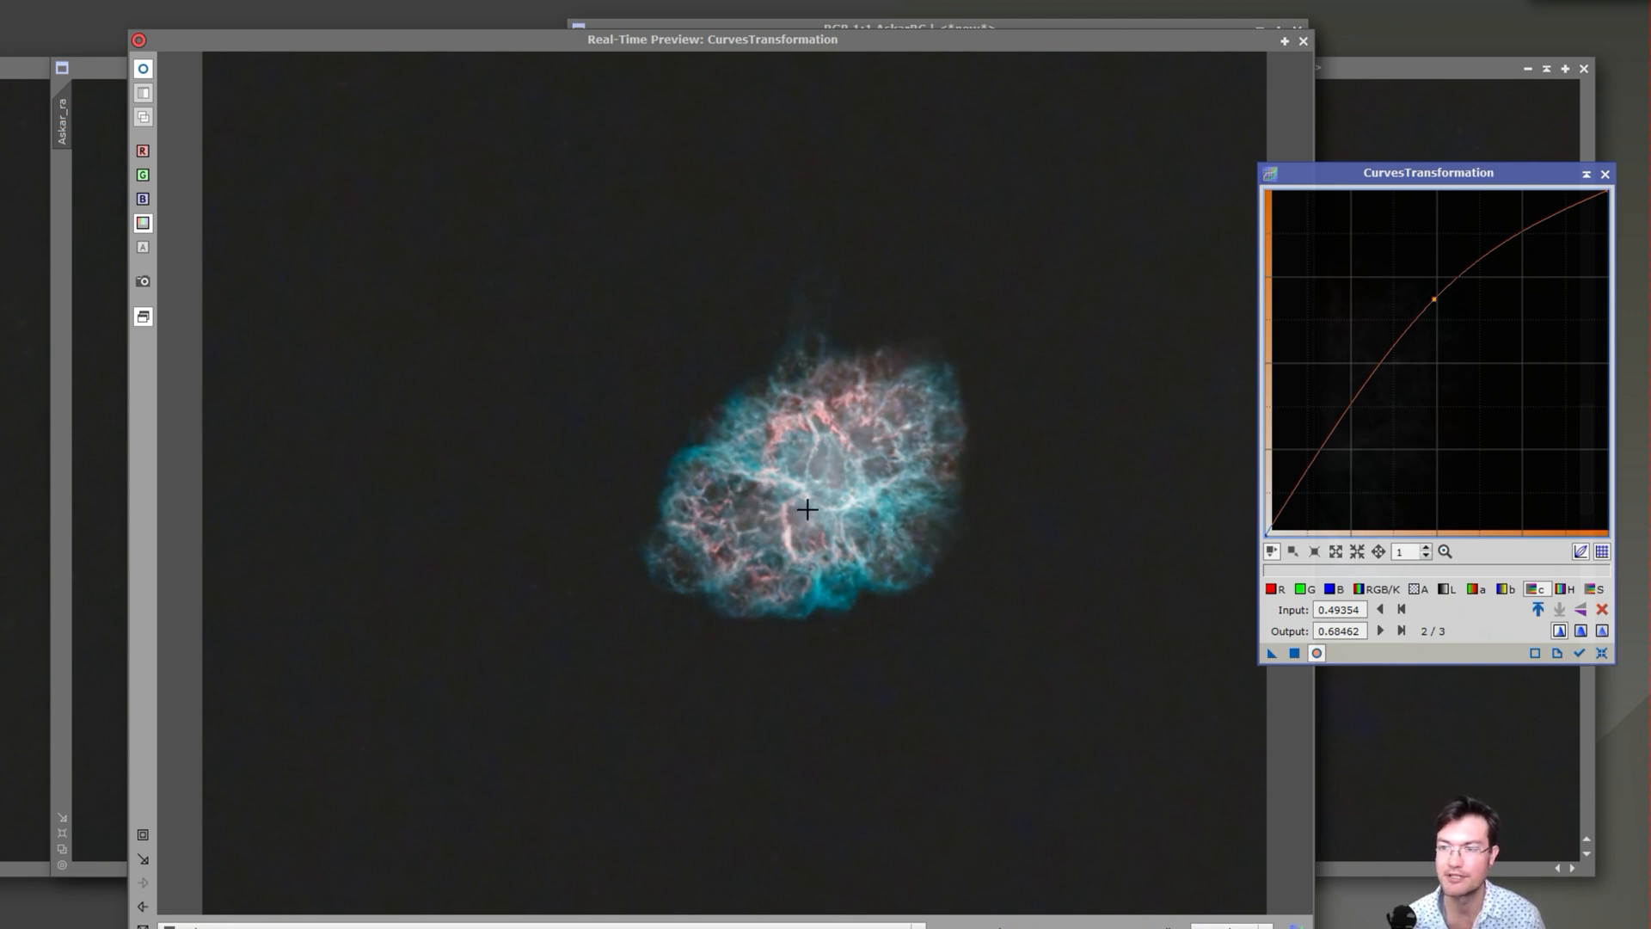
left_click(1294, 653)
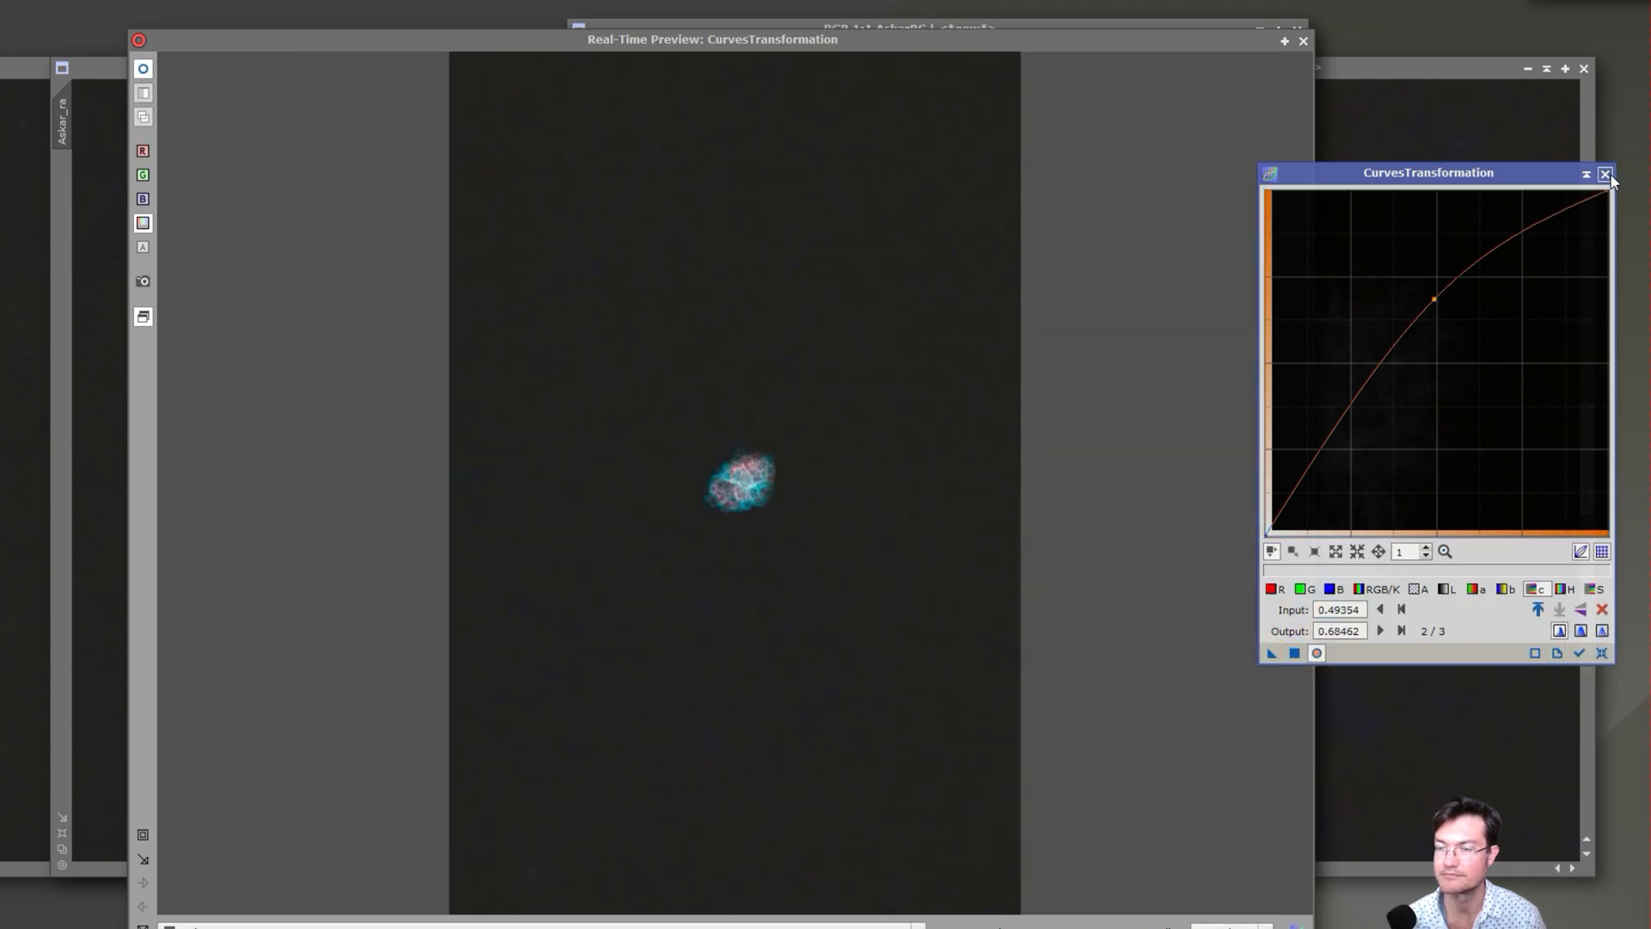
left_click(1604, 174)
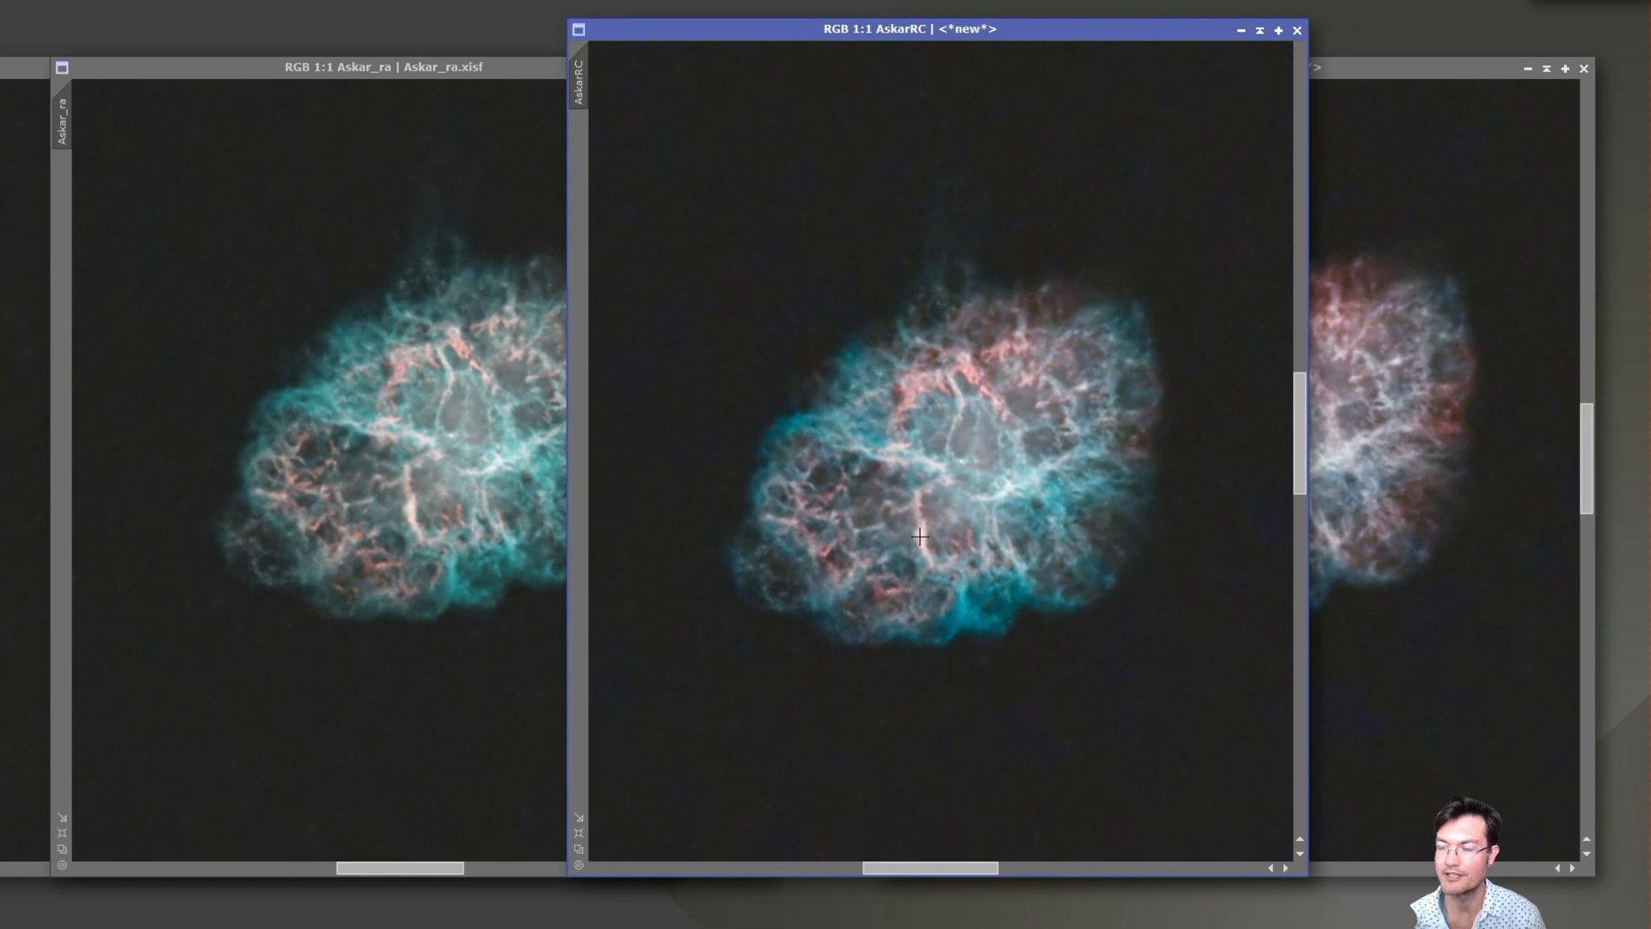
Create a range mask from AskarRC with RangeSelection, using lower limit 0.14, fuzziness 0.28 and smoothness 41.5, with a real-time preview
scroll(1010, 514, "down", 5)
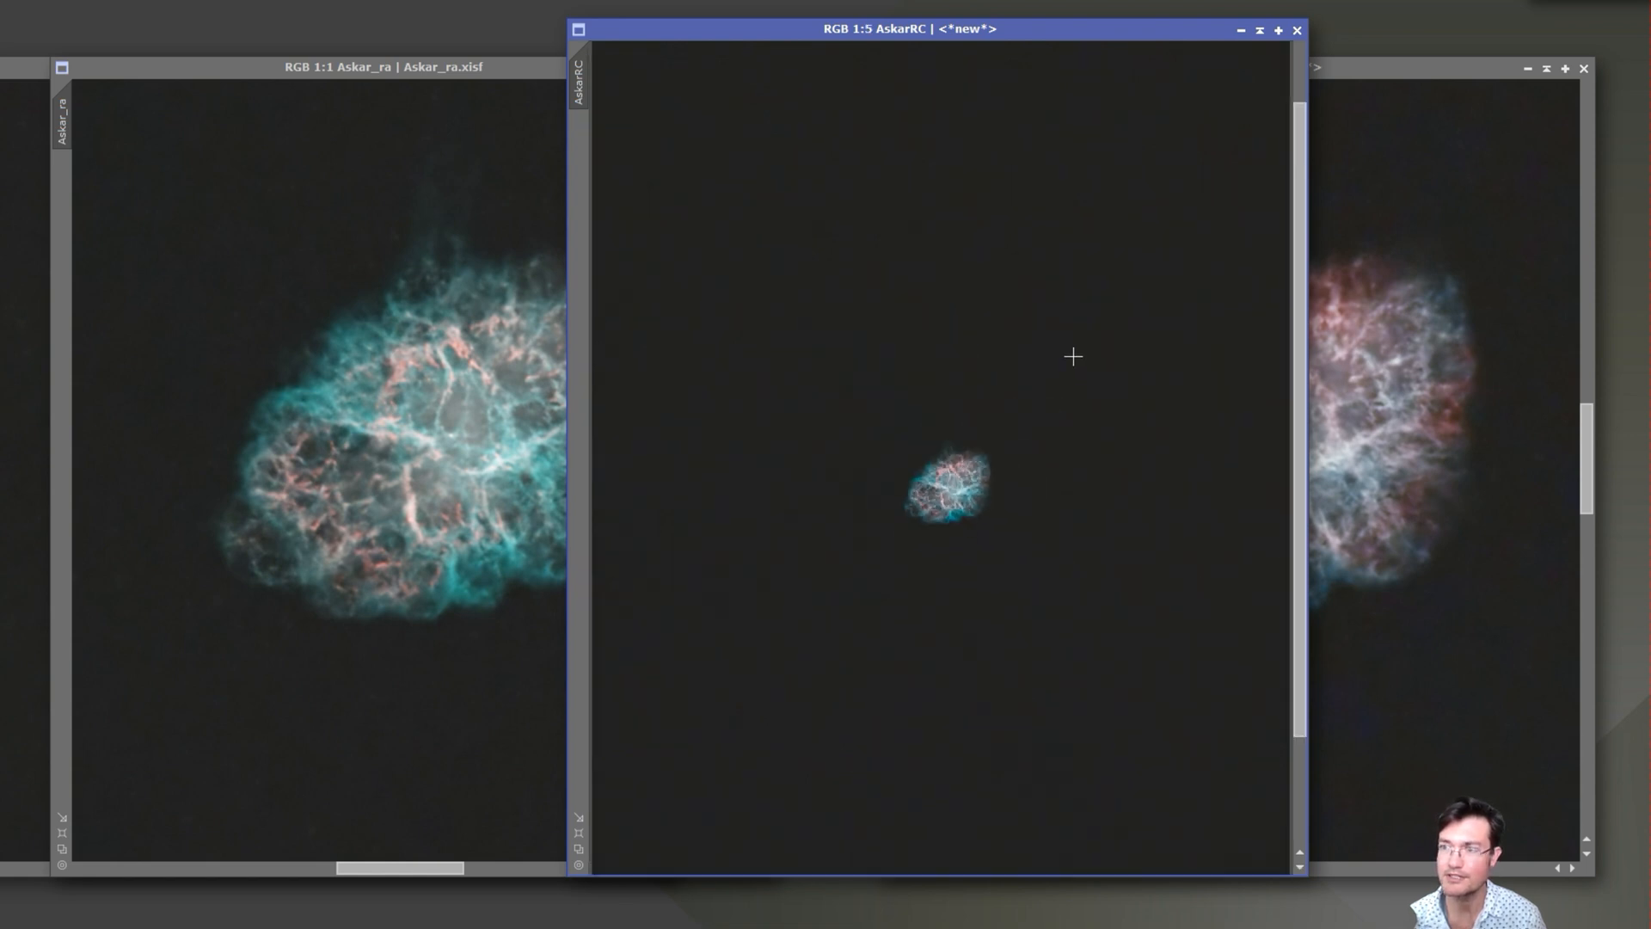
left_click(984, 252)
left_click_drag(983, 252, 1012, 519)
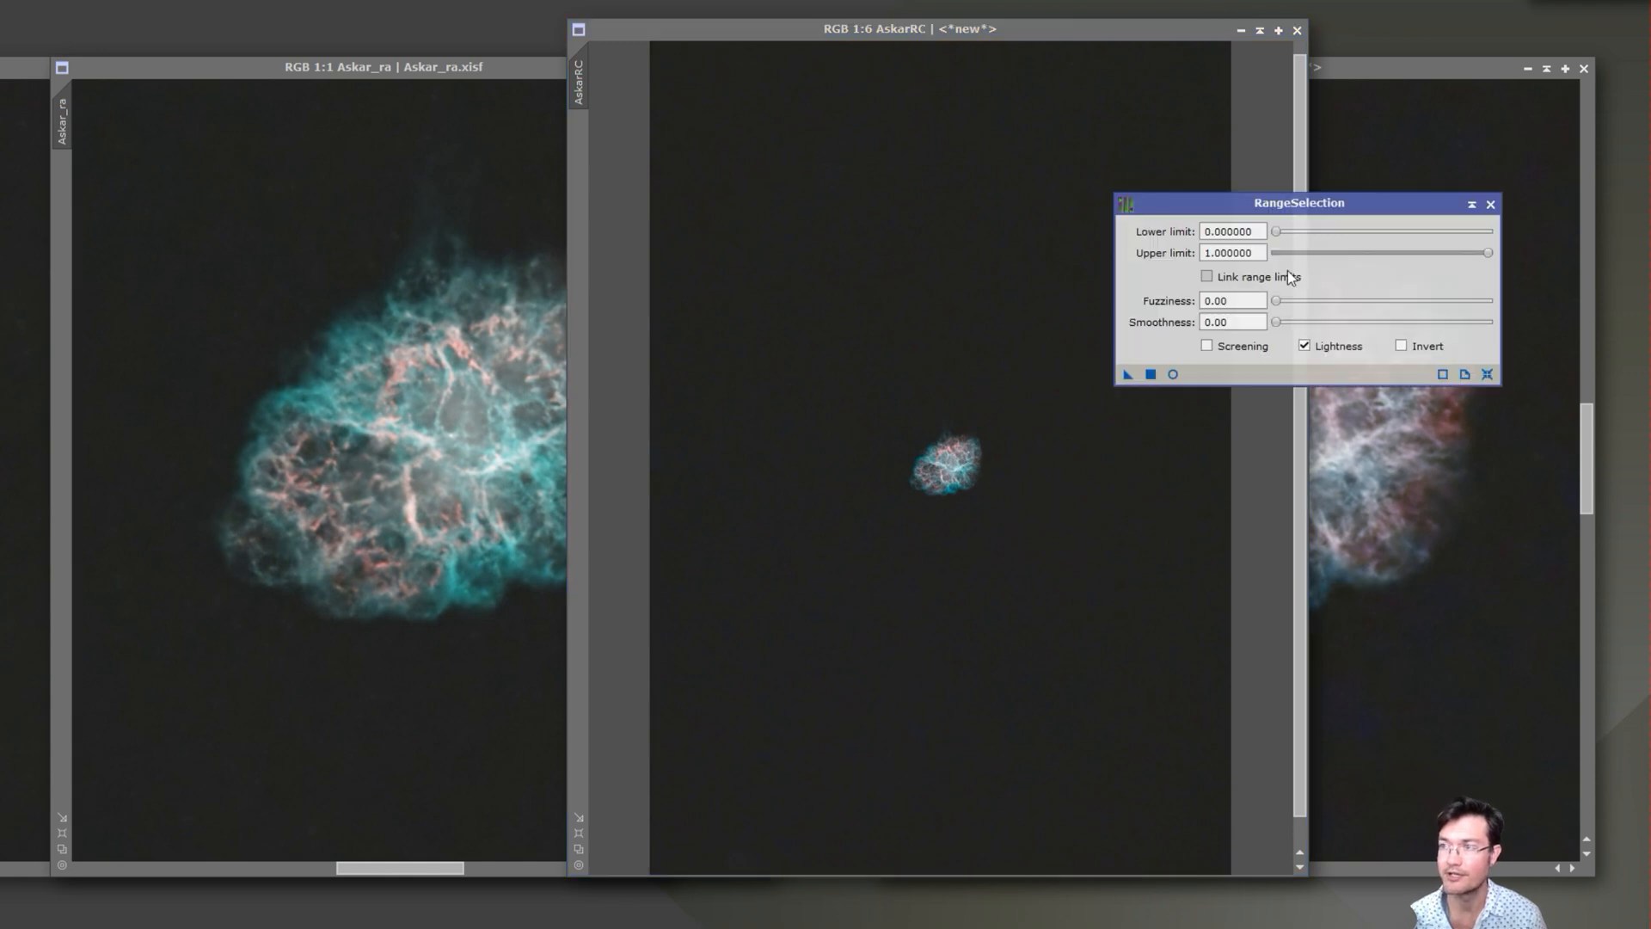
left_click_drag(1294, 211, 1386, 225)
left_click(1262, 369)
left_click_drag(1363, 295, 1423, 296)
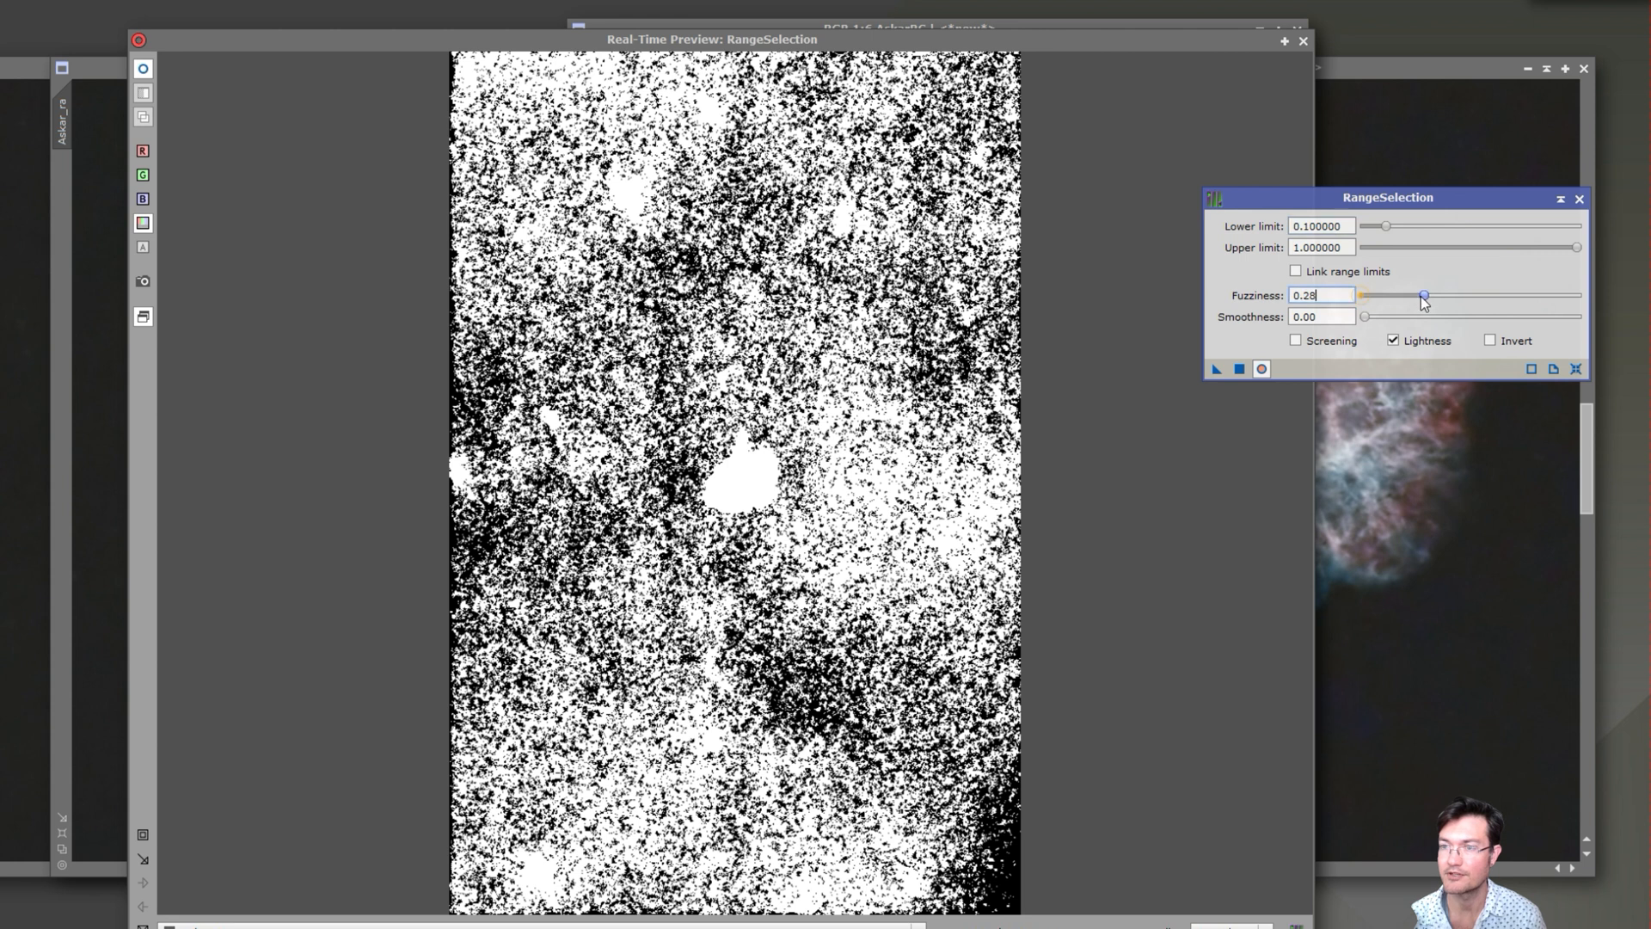
left_click(1393, 226)
left_click(1371, 317)
left_click_drag(1387, 318, 1452, 316)
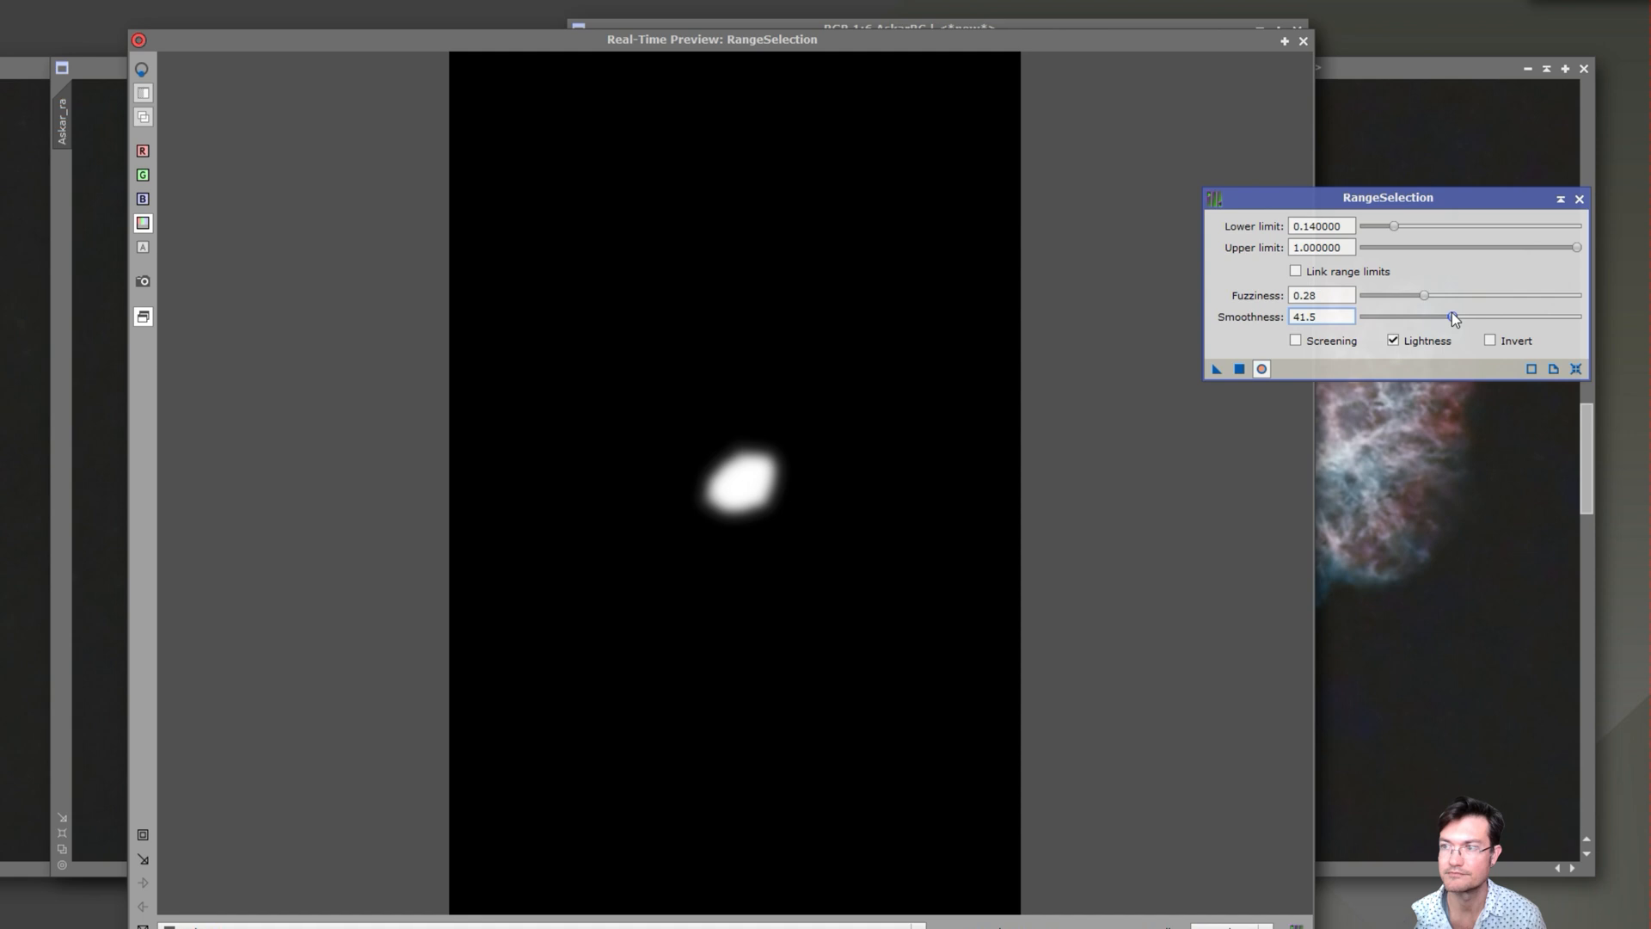
left_click(1239, 369)
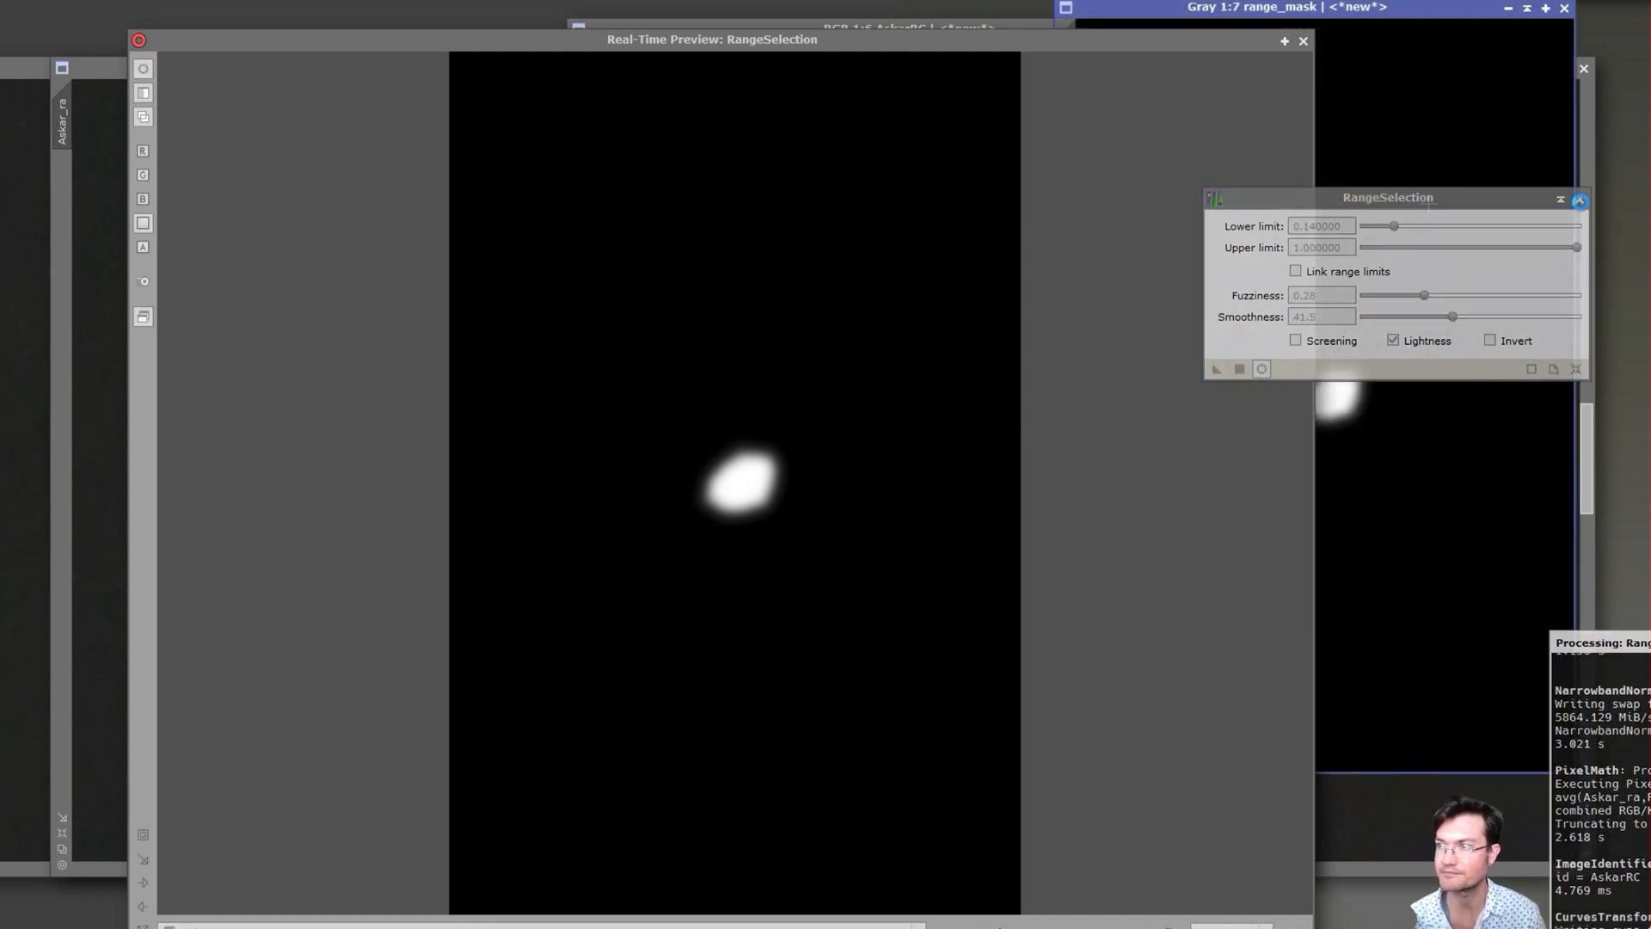
left_click(1580, 201)
left_click(1303, 41)
Invert range_mask and apply it as a mask to AskarRC so the nebula is protected
left_click(1362, 175)
key("ctrl+i")
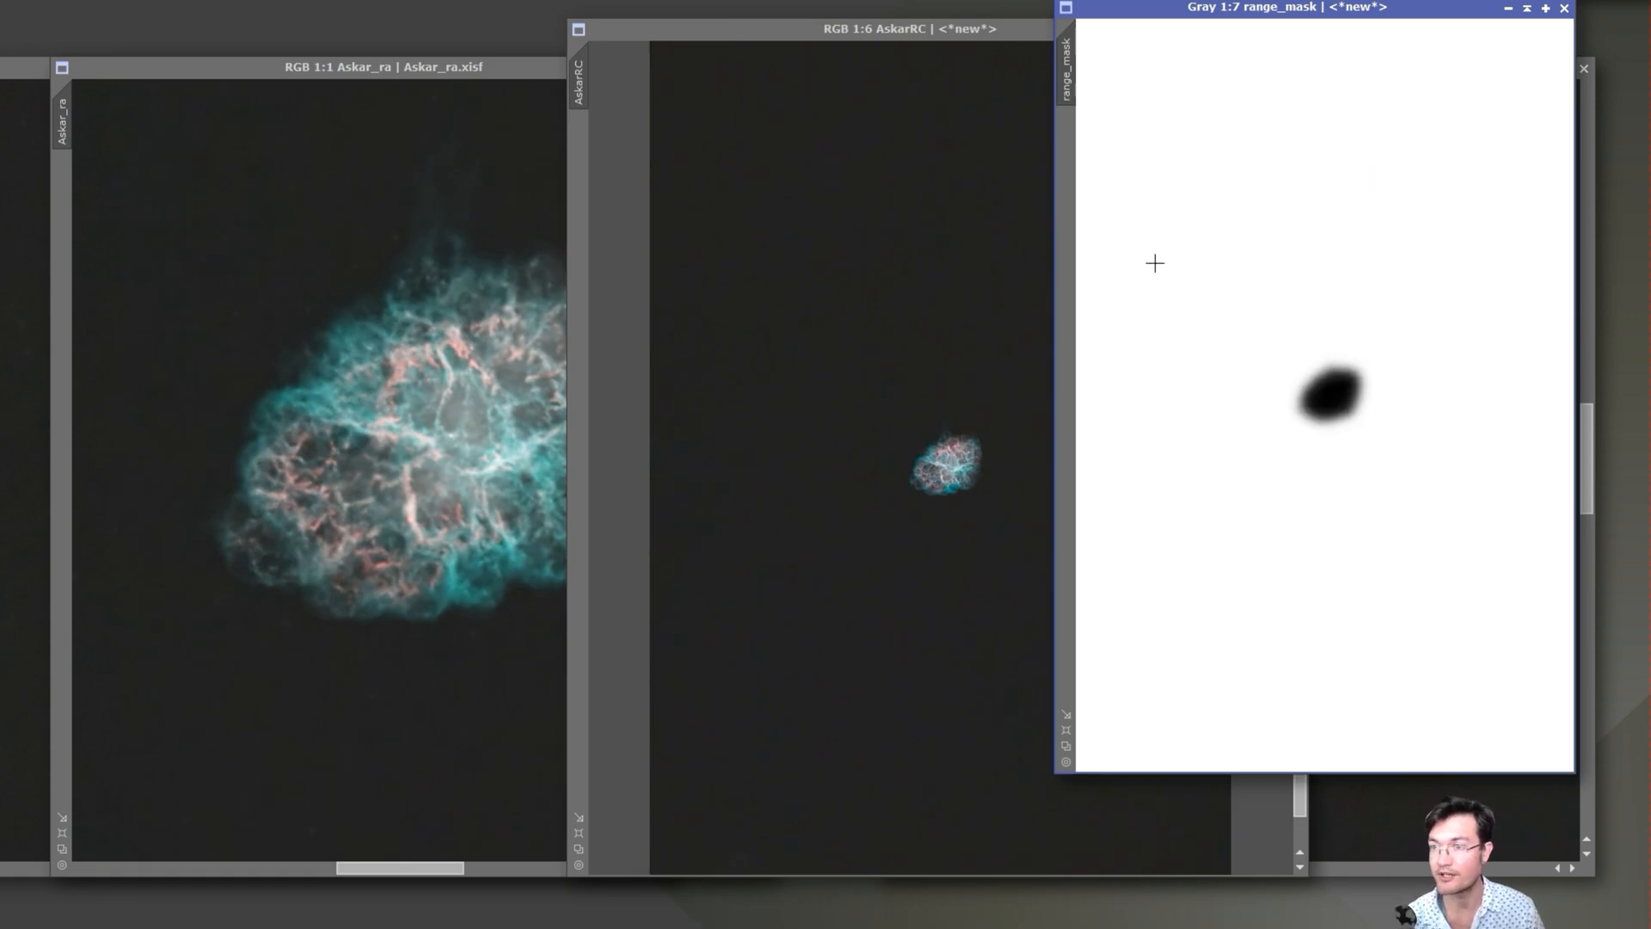
left_click_drag(1079, 64, 582, 146)
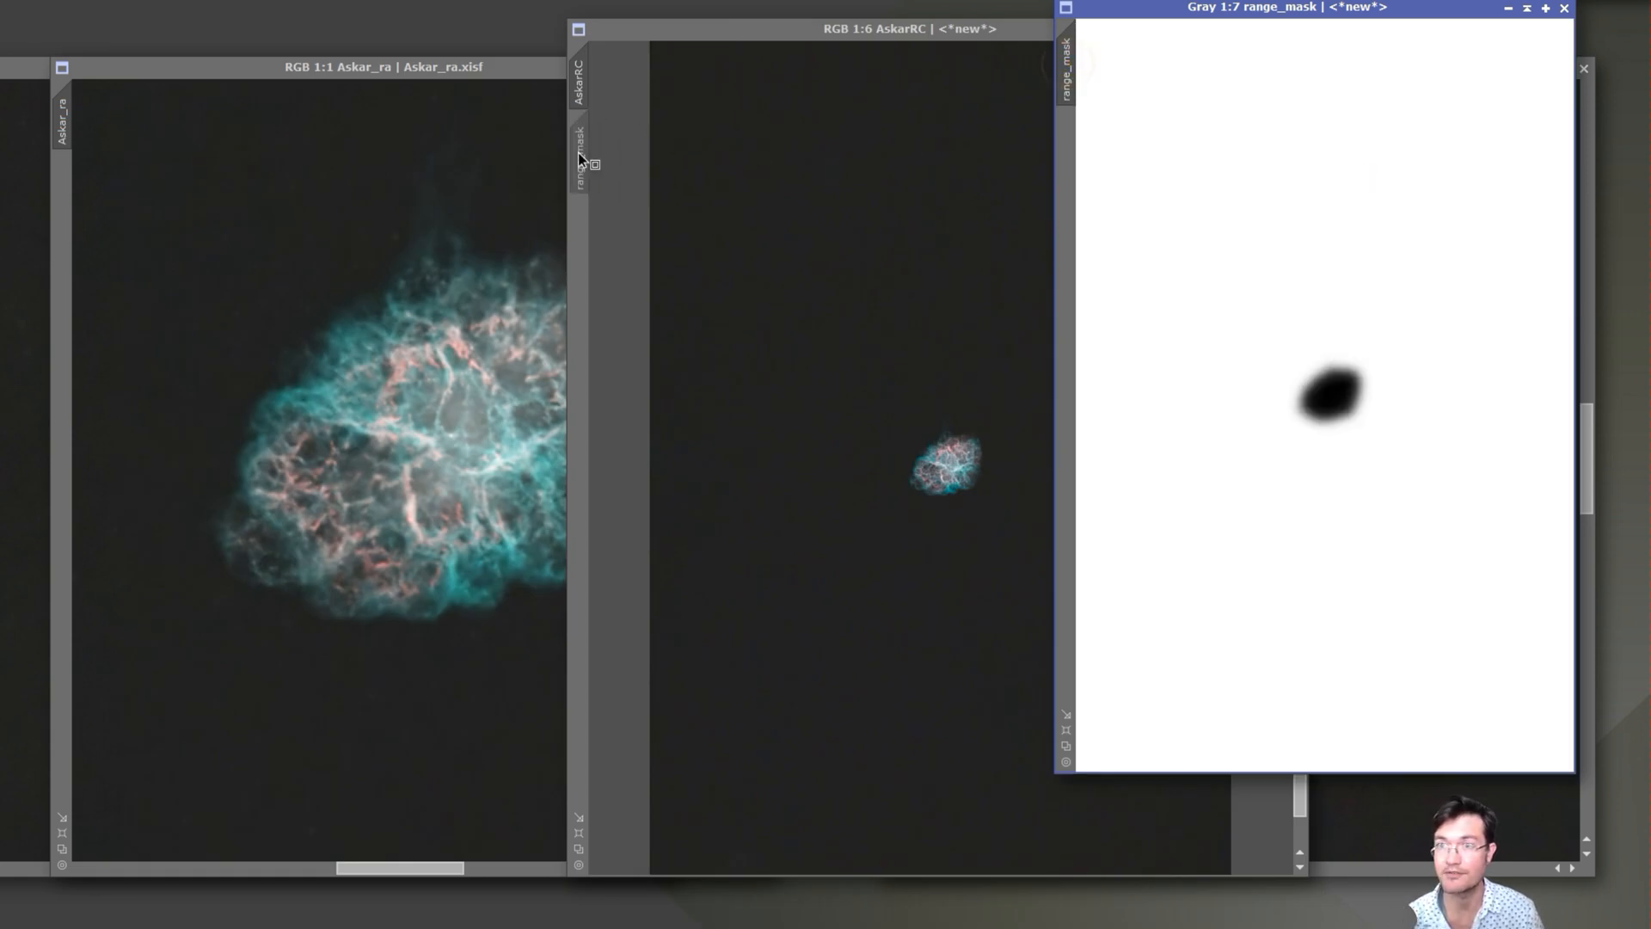
left_click_drag(1170, 7, 197, 227)
left_click(844, 291)
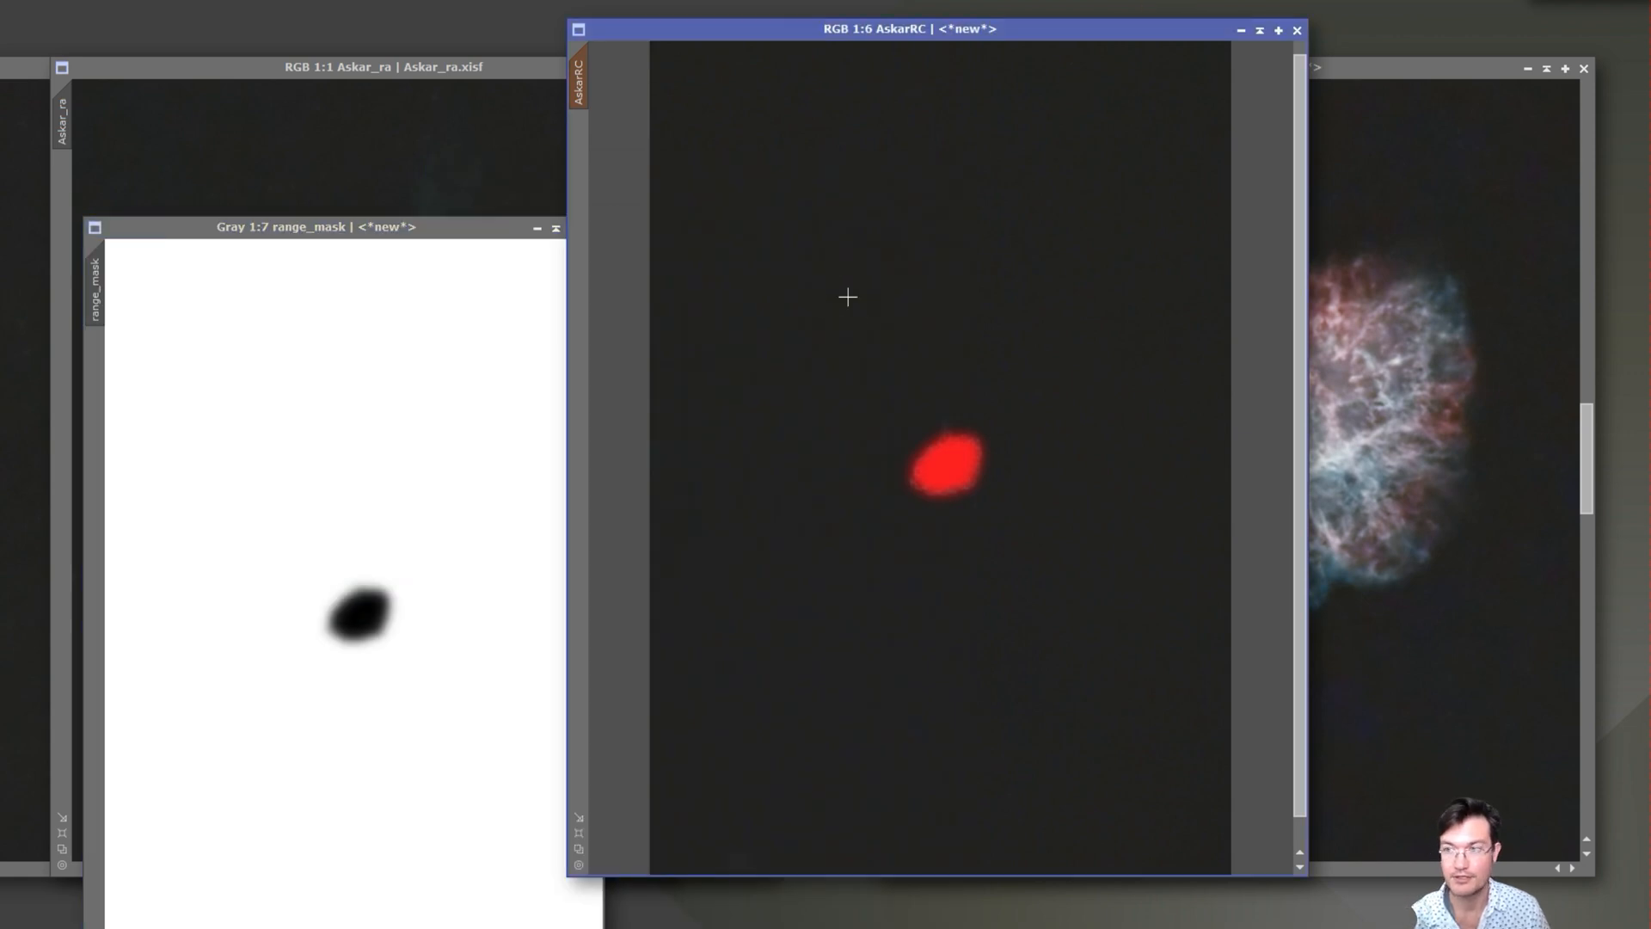
Hide the red mask overlay on AskarRC while keeping the mask active
key("ctrl+k")
scroll(1035, 516, "up", 2)
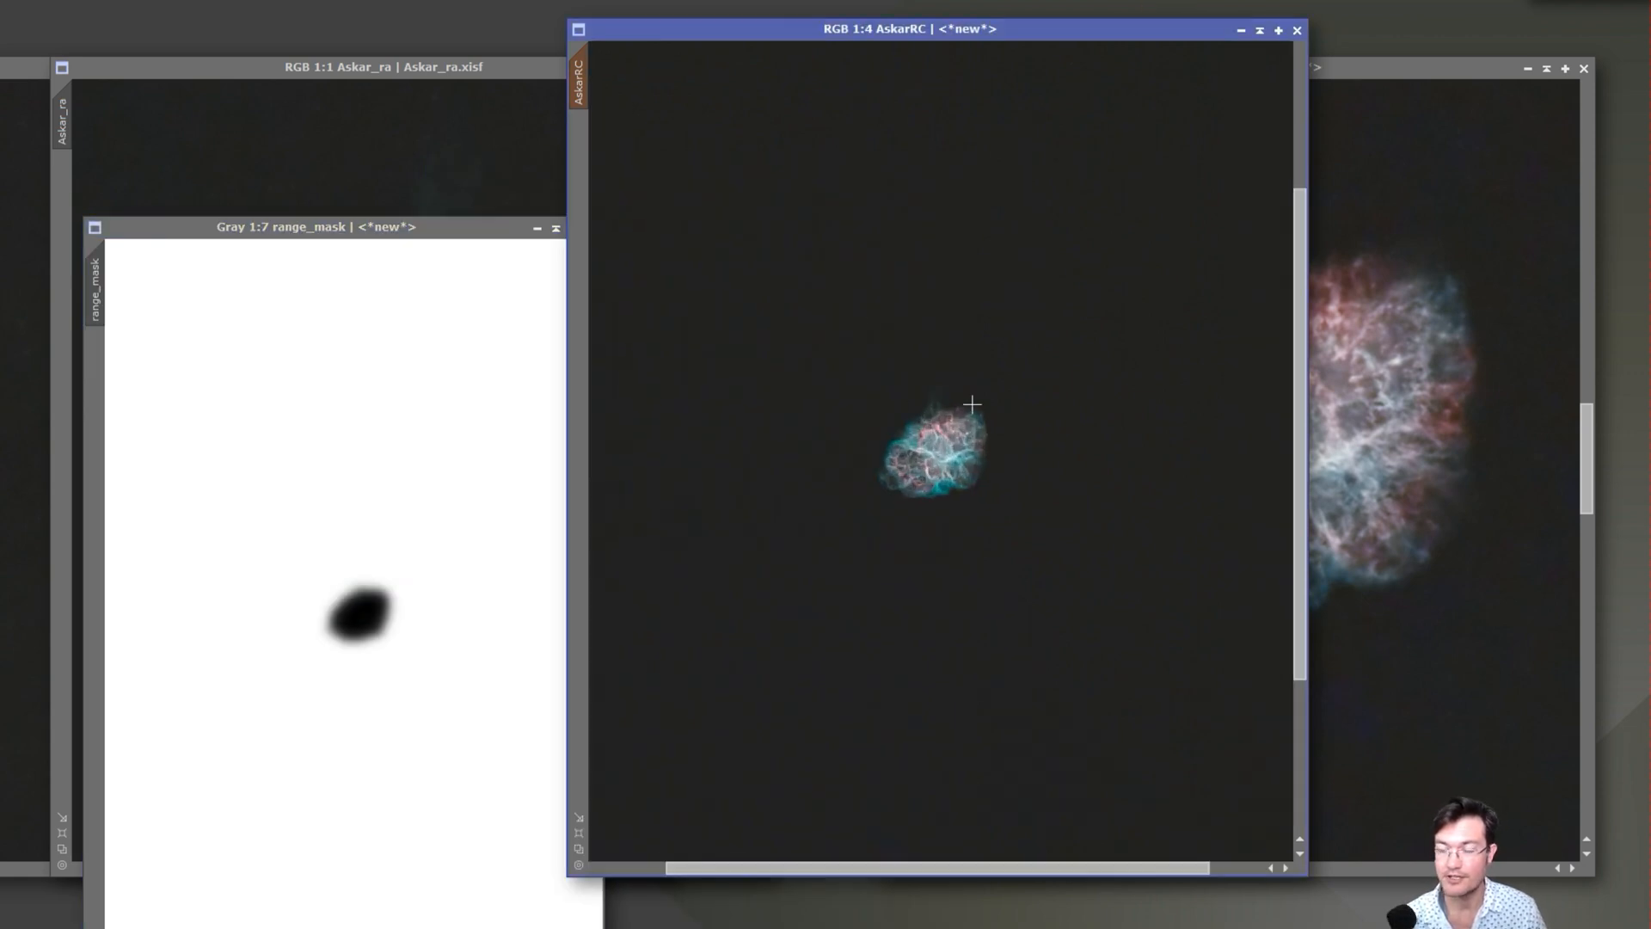
key("ctrl+k")
key("ctrl+k")
key("ctrl+k")
key("ctrl+k")
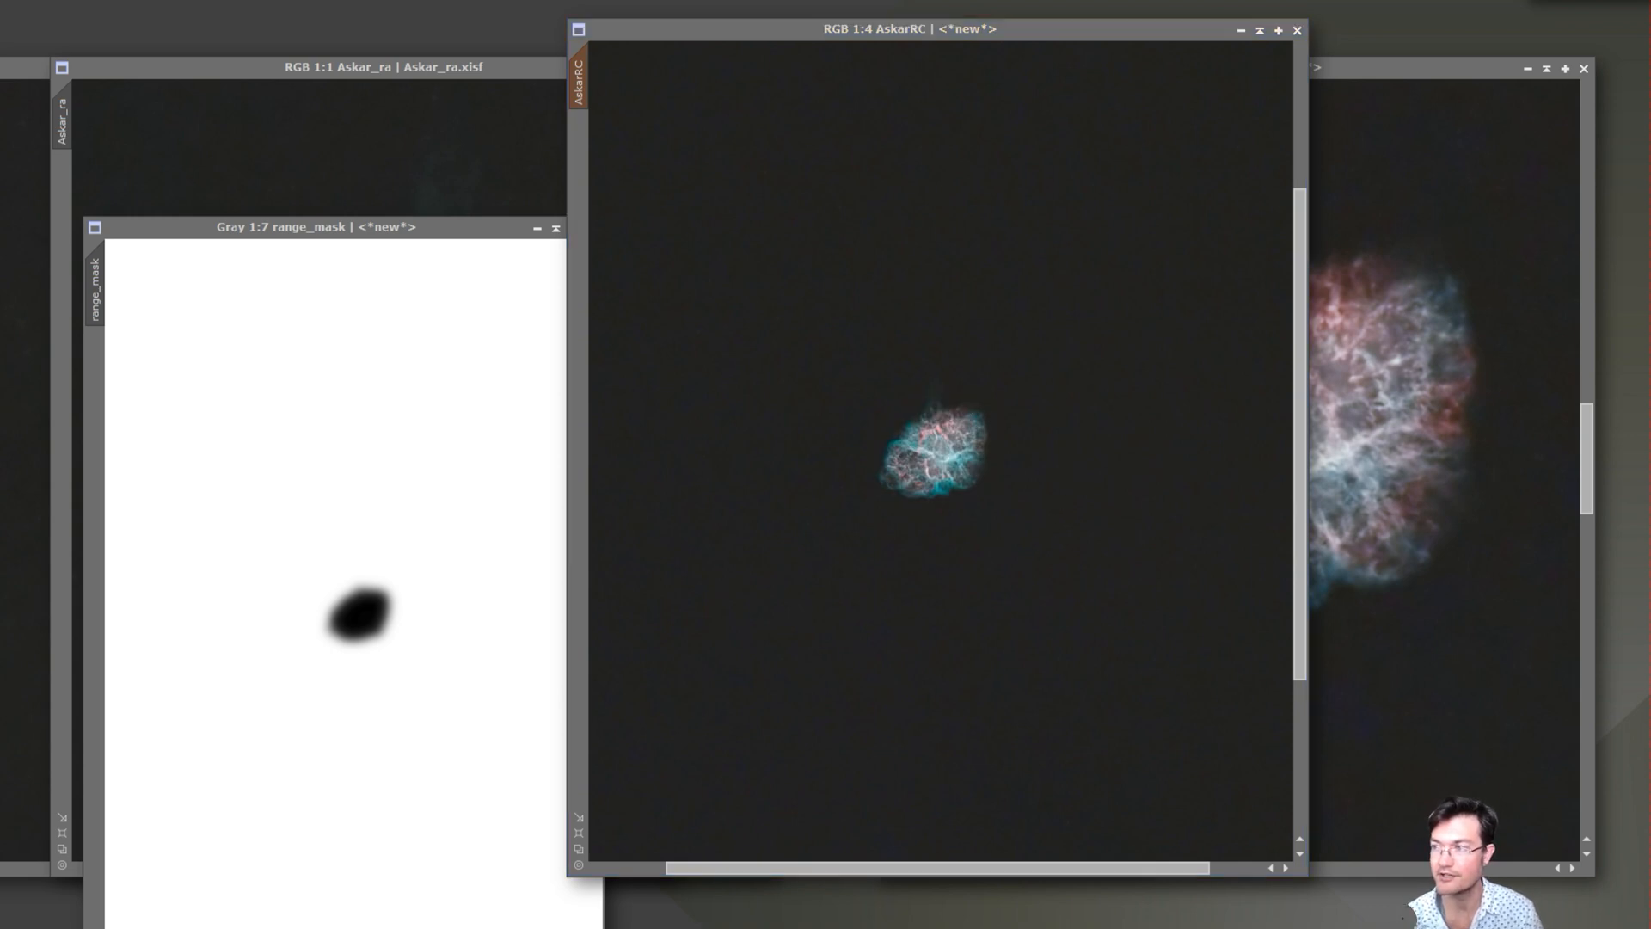
Desaturate AskarRC's background with CurvesTransformation, using a c curve point at 0.70 input and 0.34 output, then remove and discard the range mask
mouse_move(1440, 378)
left_mouse_down()
mouse_move(1491, 413)
mouse_move(1454, 382)
left_mouse_up()
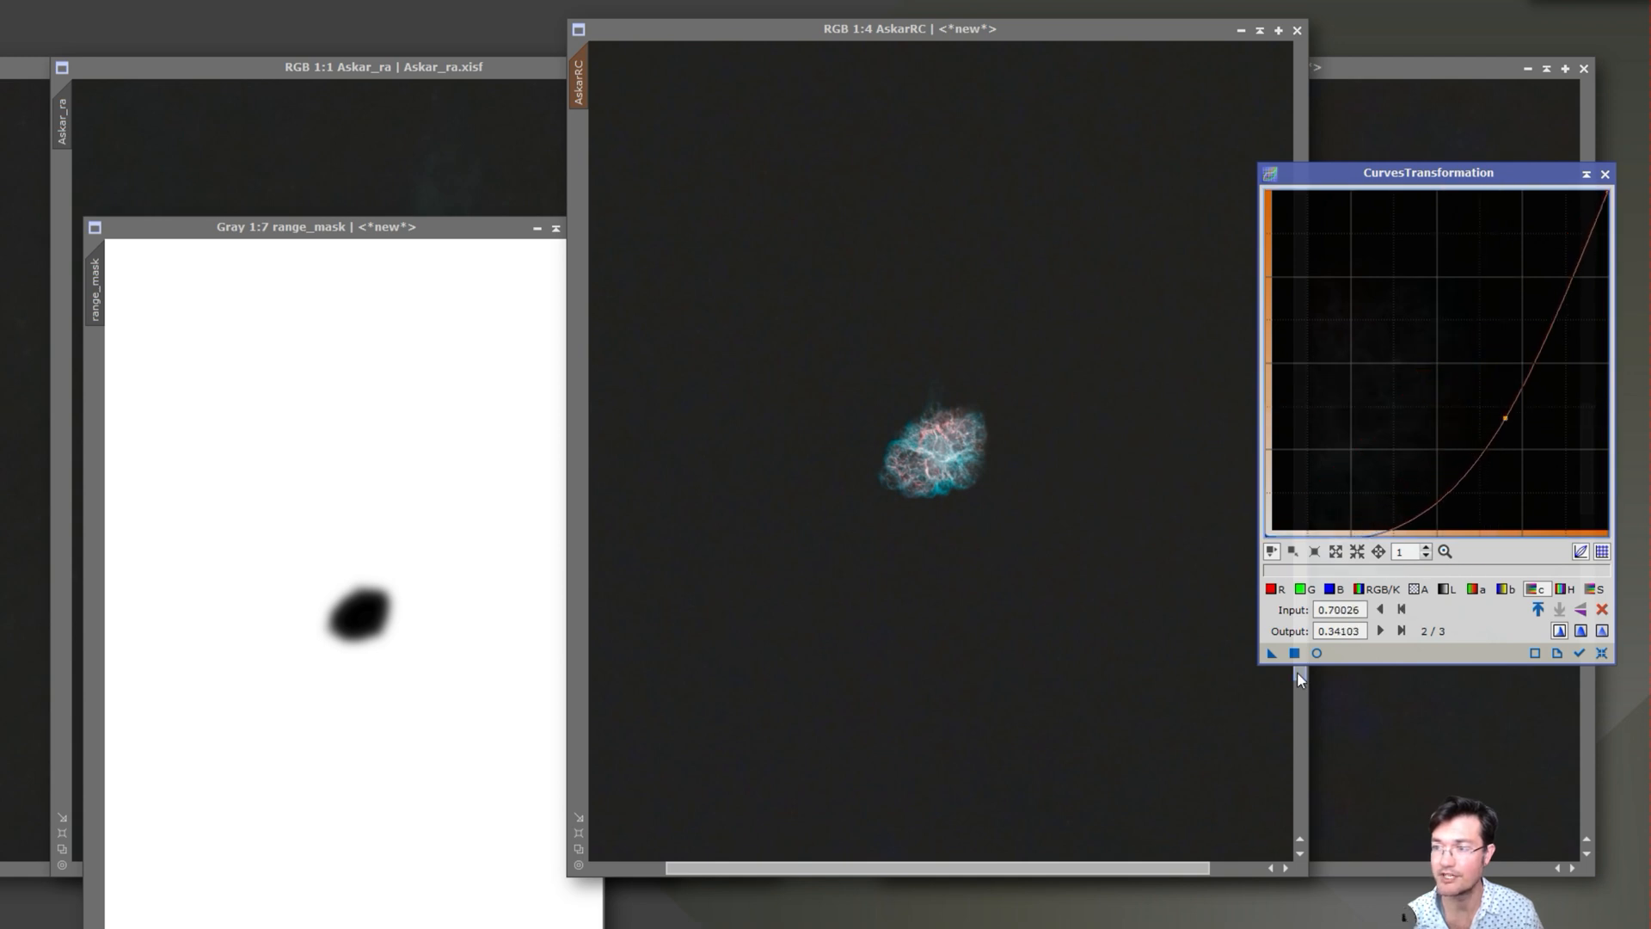
left_click_drag(1271, 654, 1120, 640)
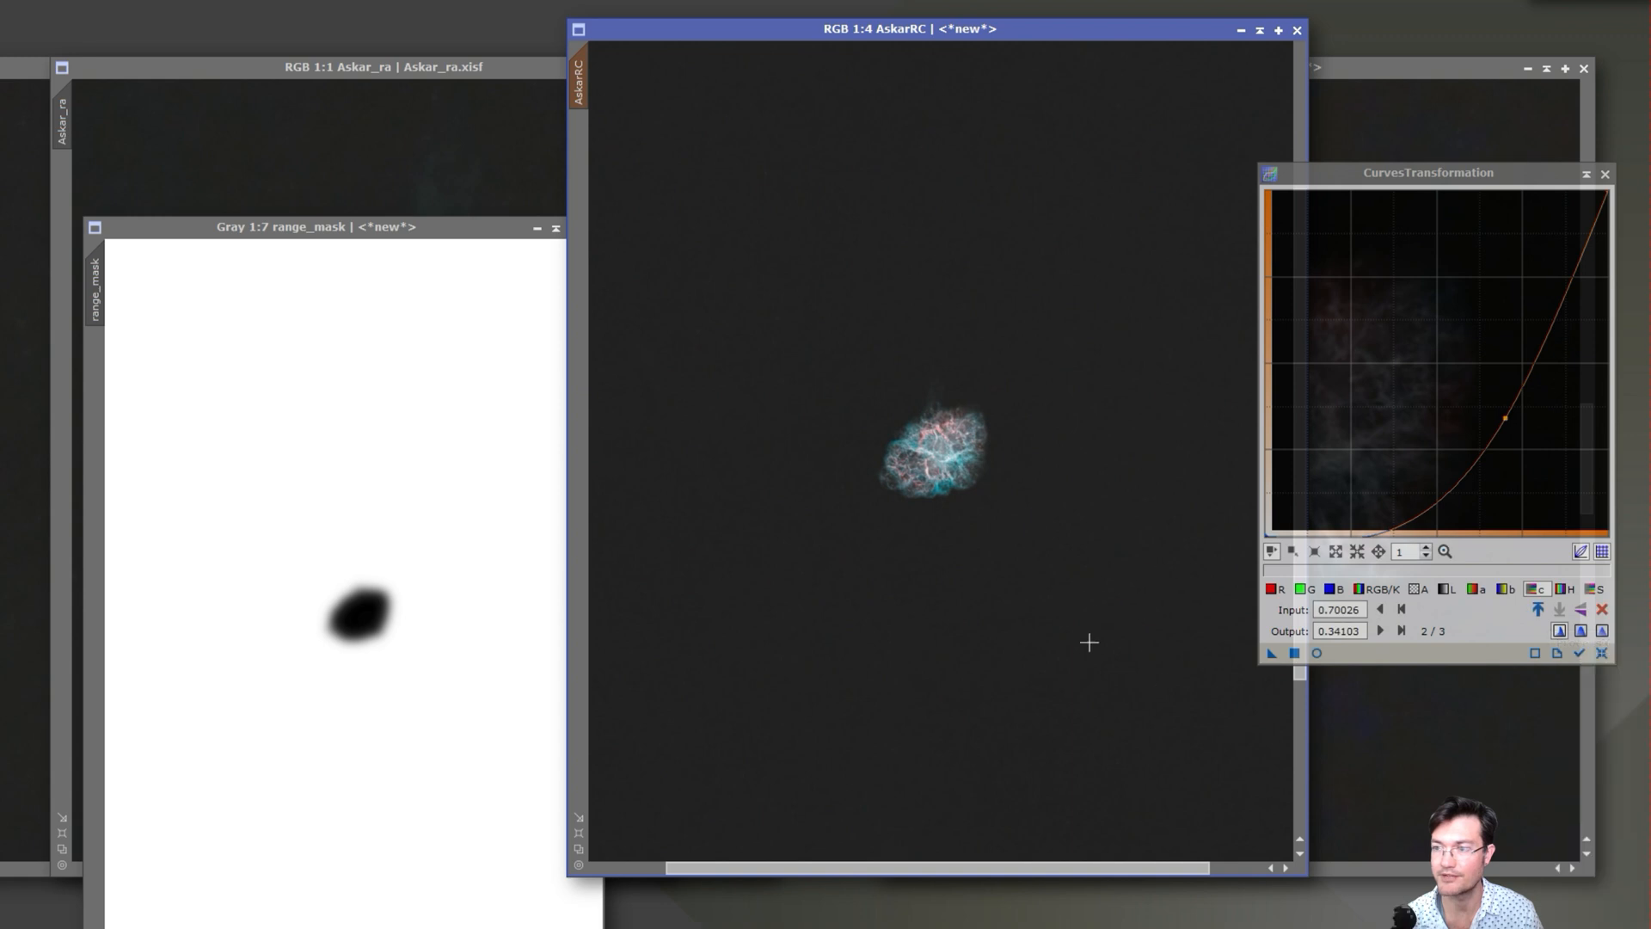
left_click(1044, 711)
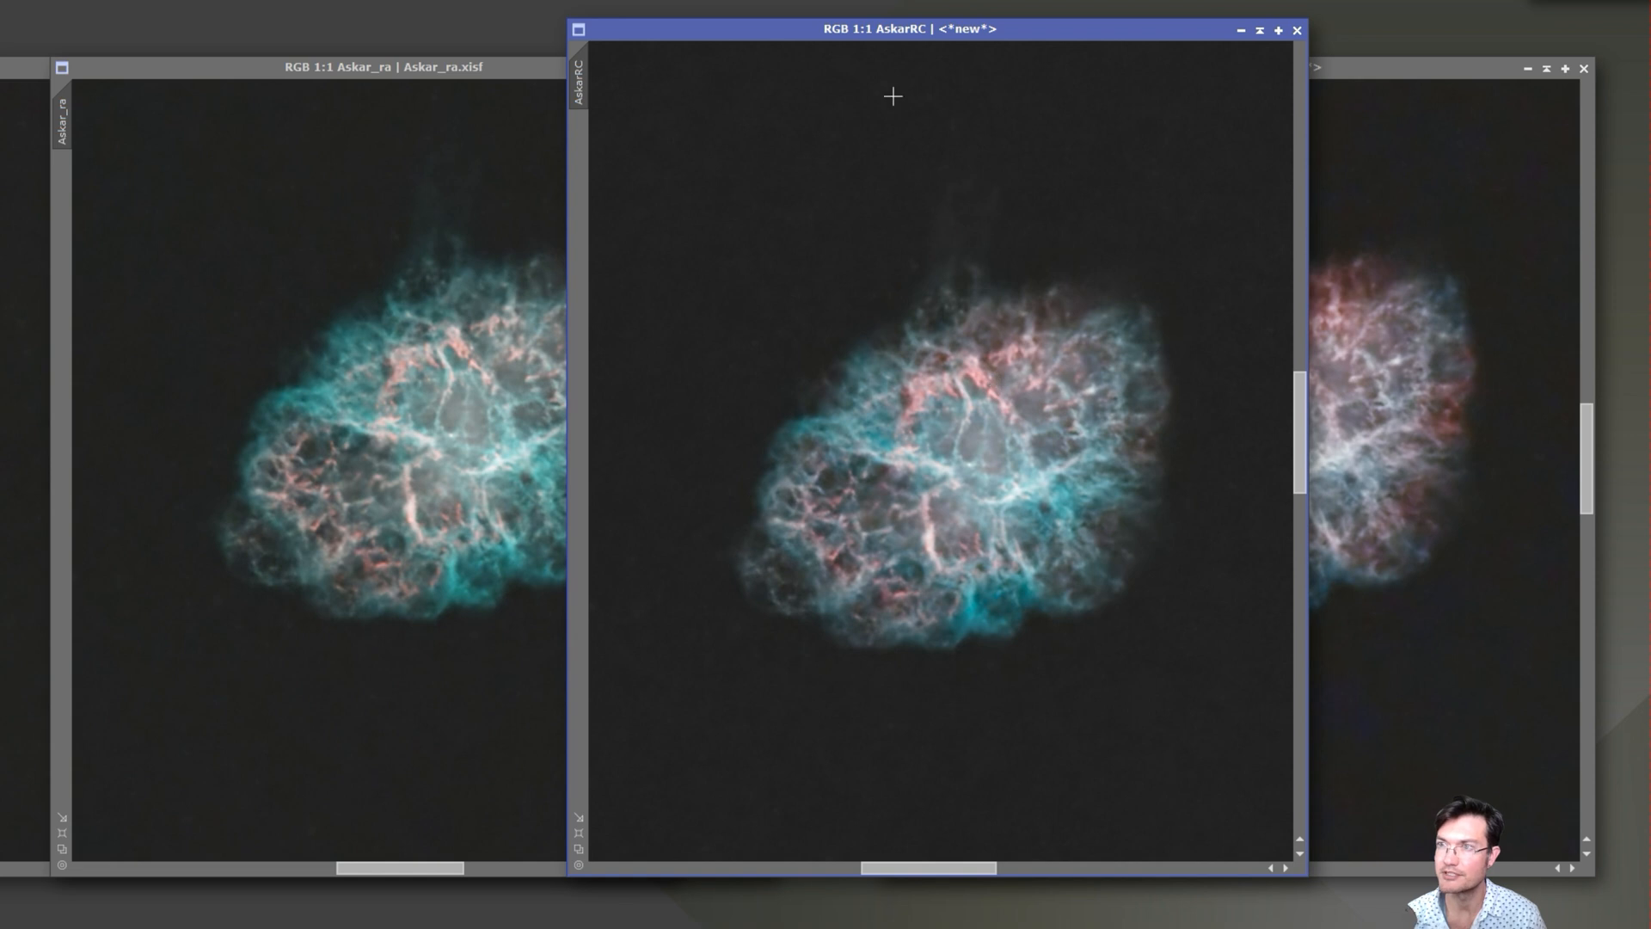
Create a chrominance mask of AskarRC's red tones with ColorMask_mod, using start hue 327, end hue 57 and no mask blur
left_click_drag(864, 37, 548, 54)
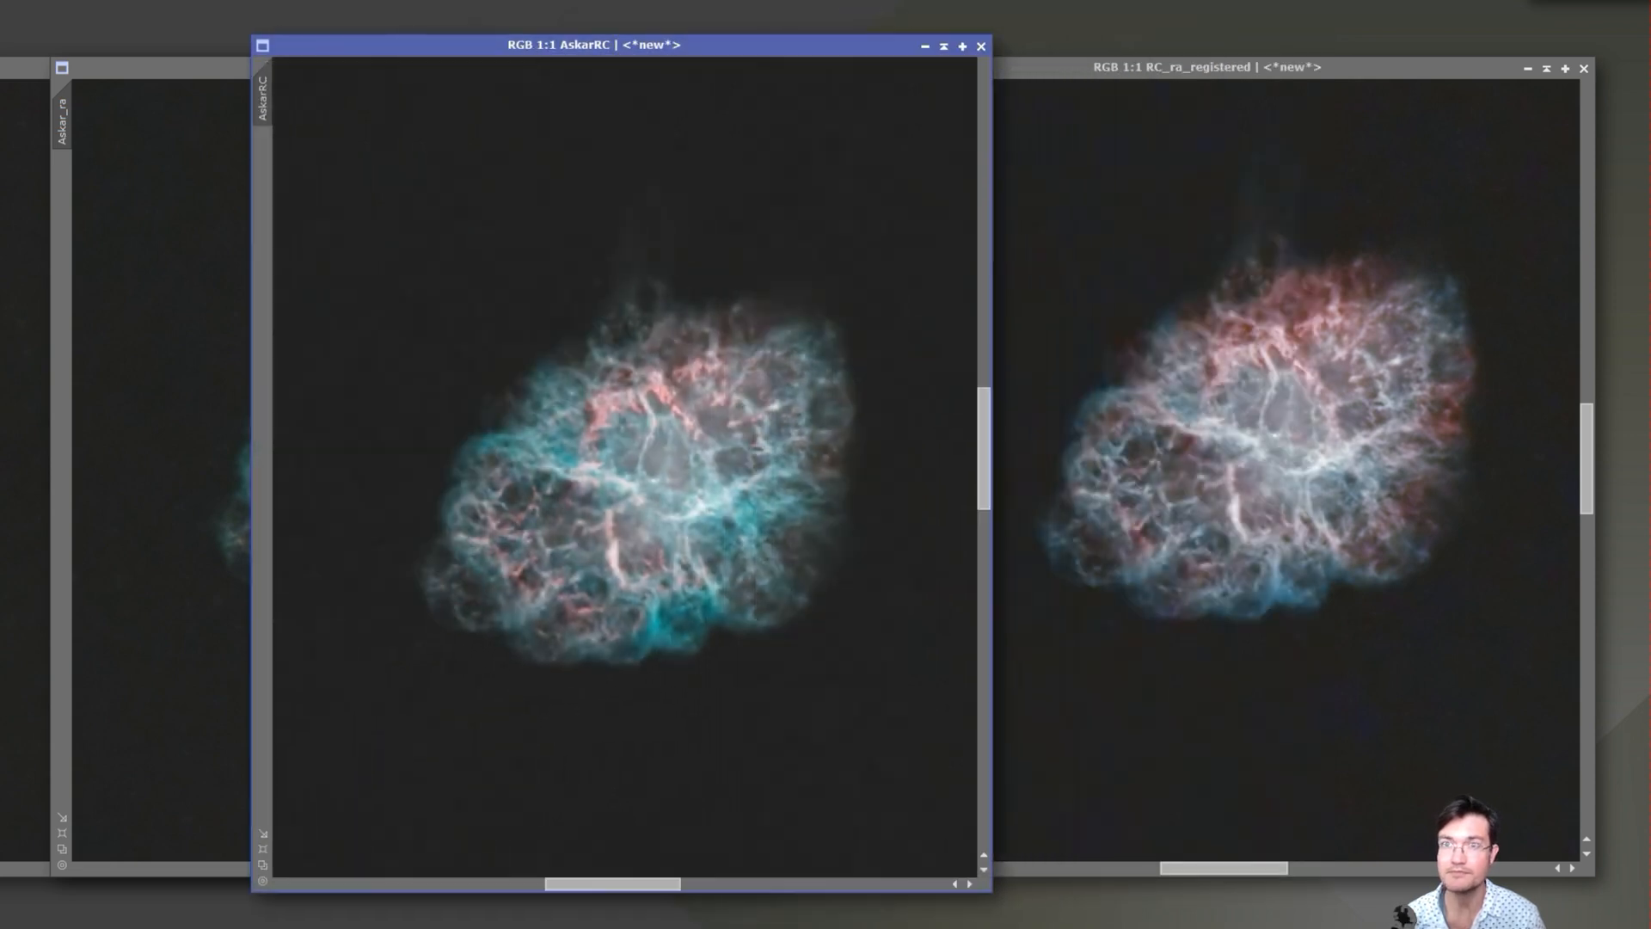
mouse_move(453, 328)
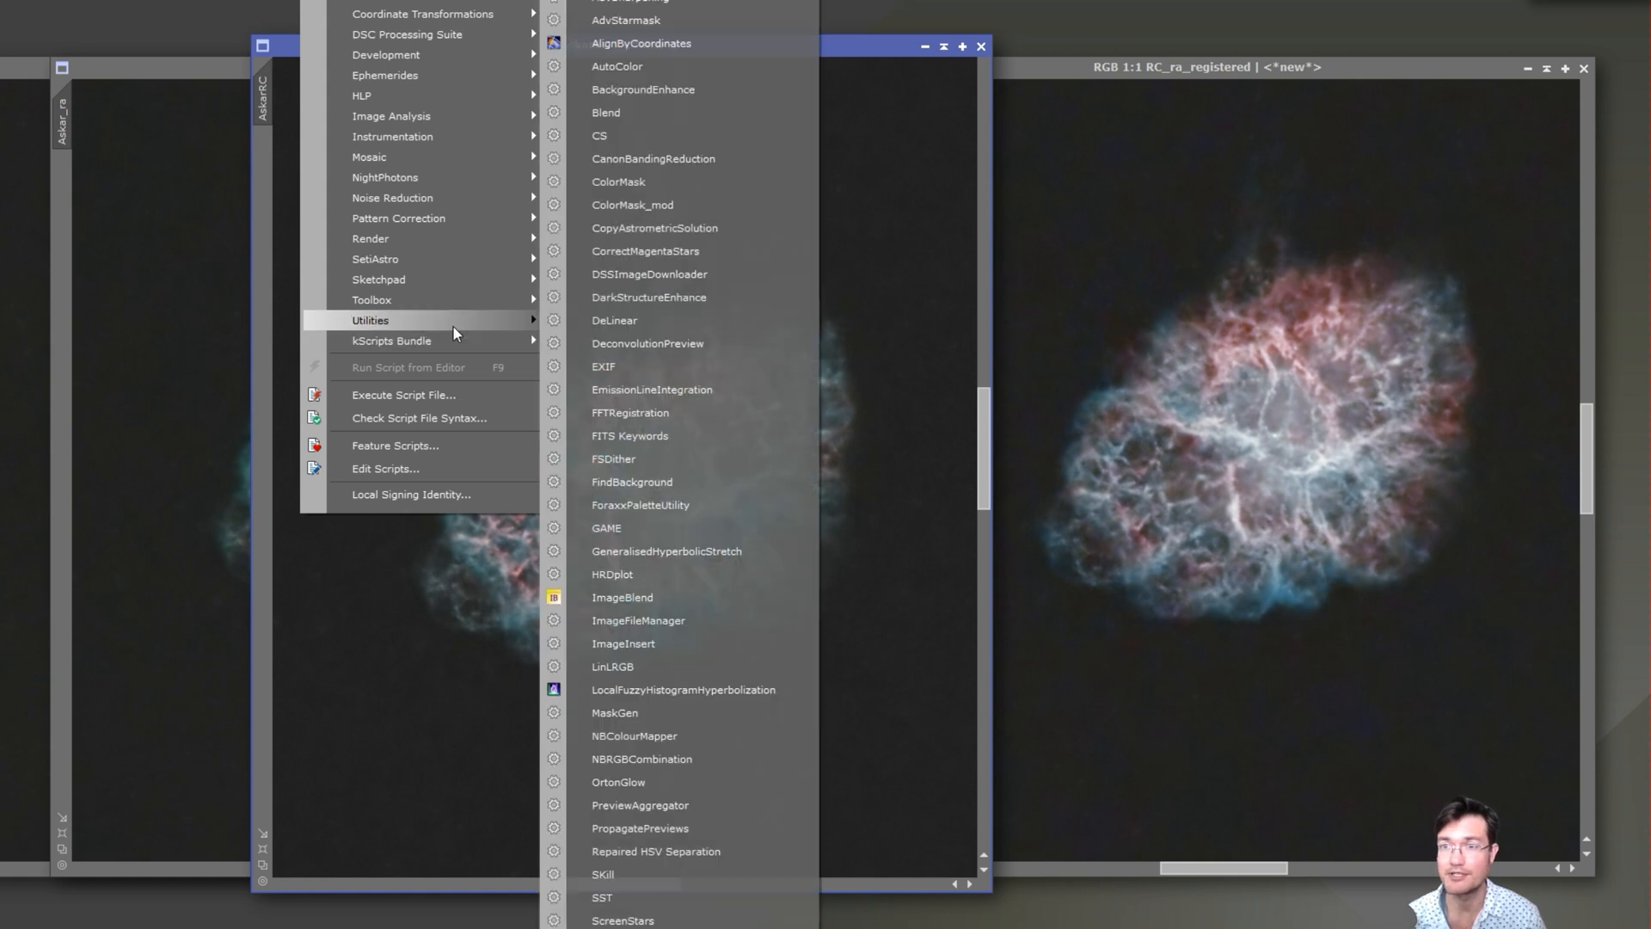
left_click(635, 207)
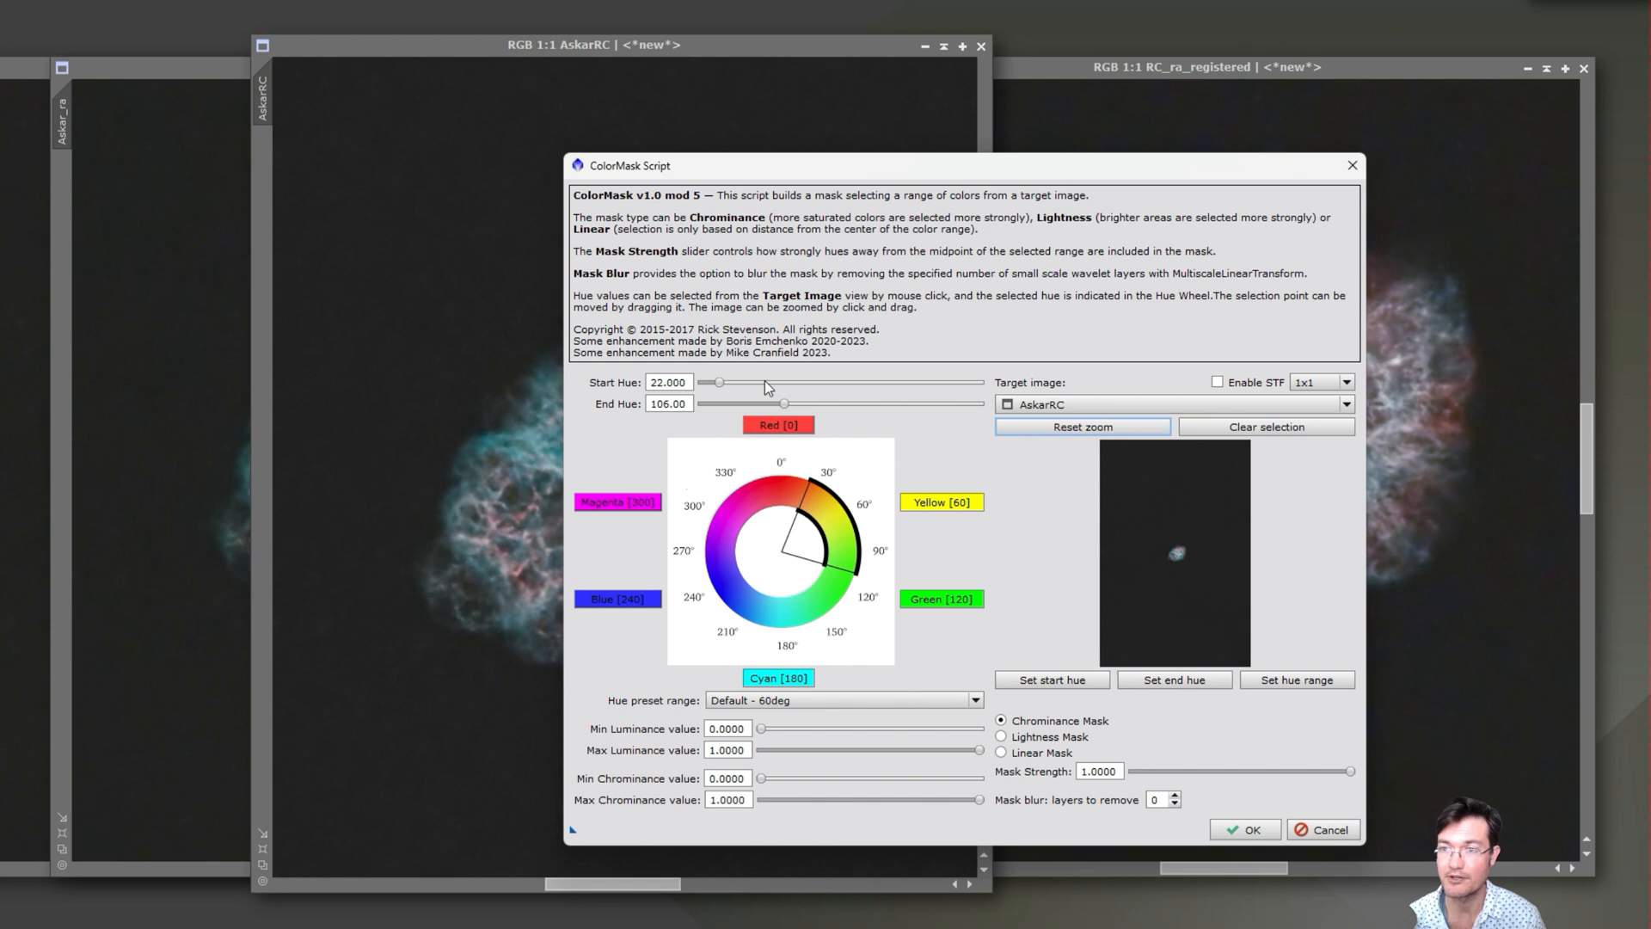
left_click_drag(813, 384, 956, 378)
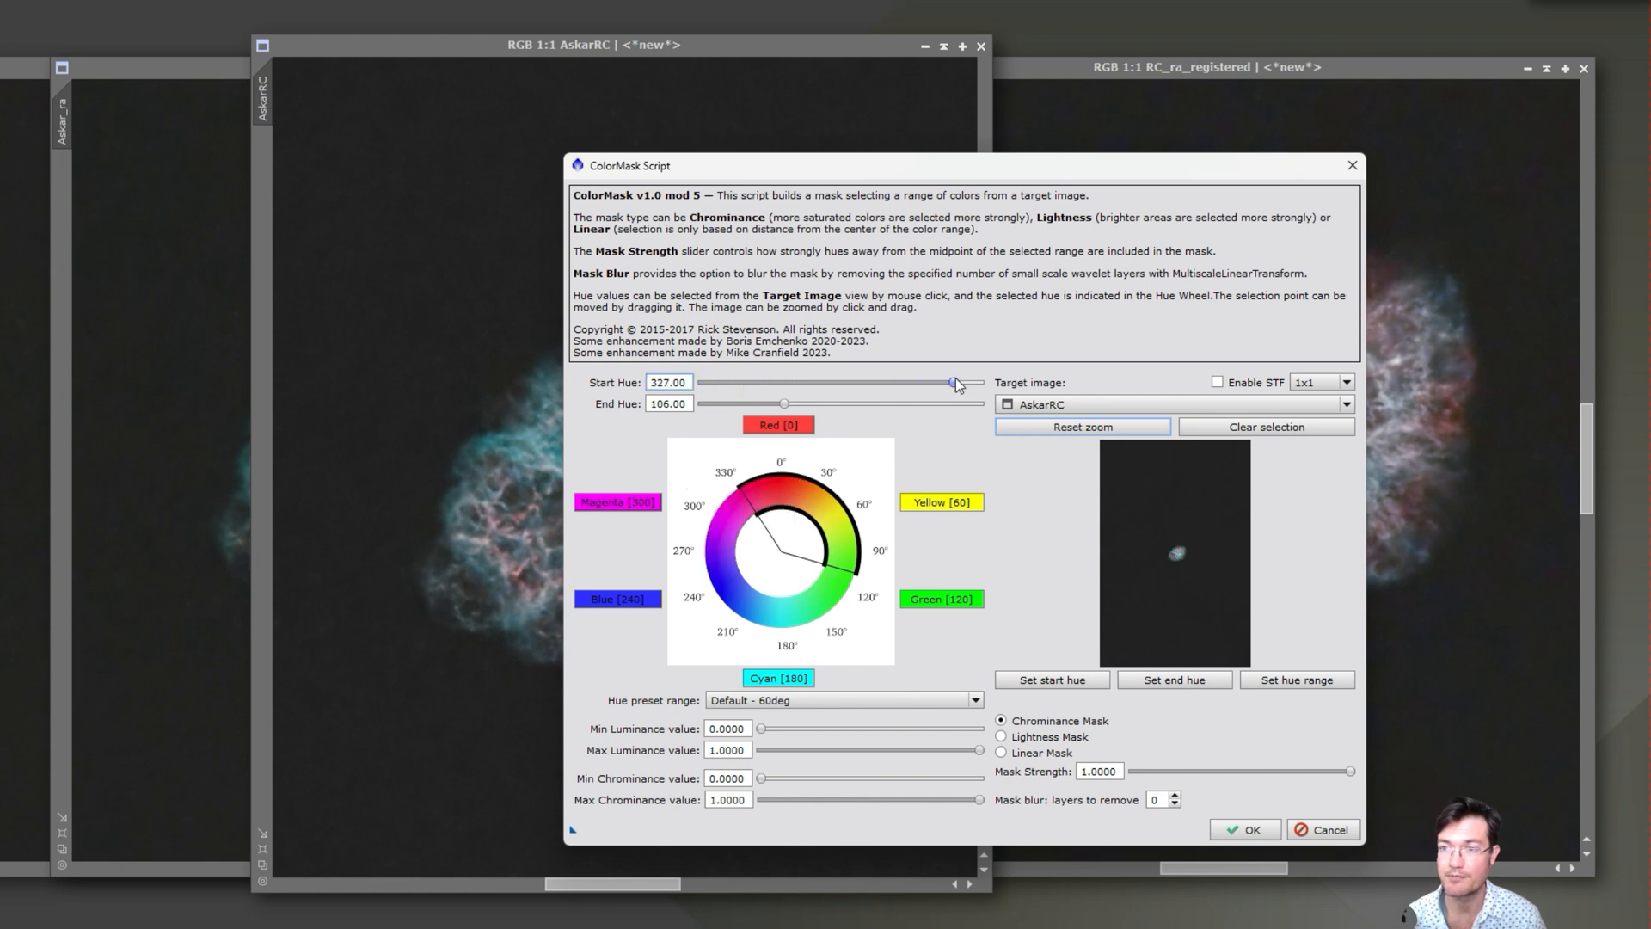
left_click_drag(785, 404, 747, 394)
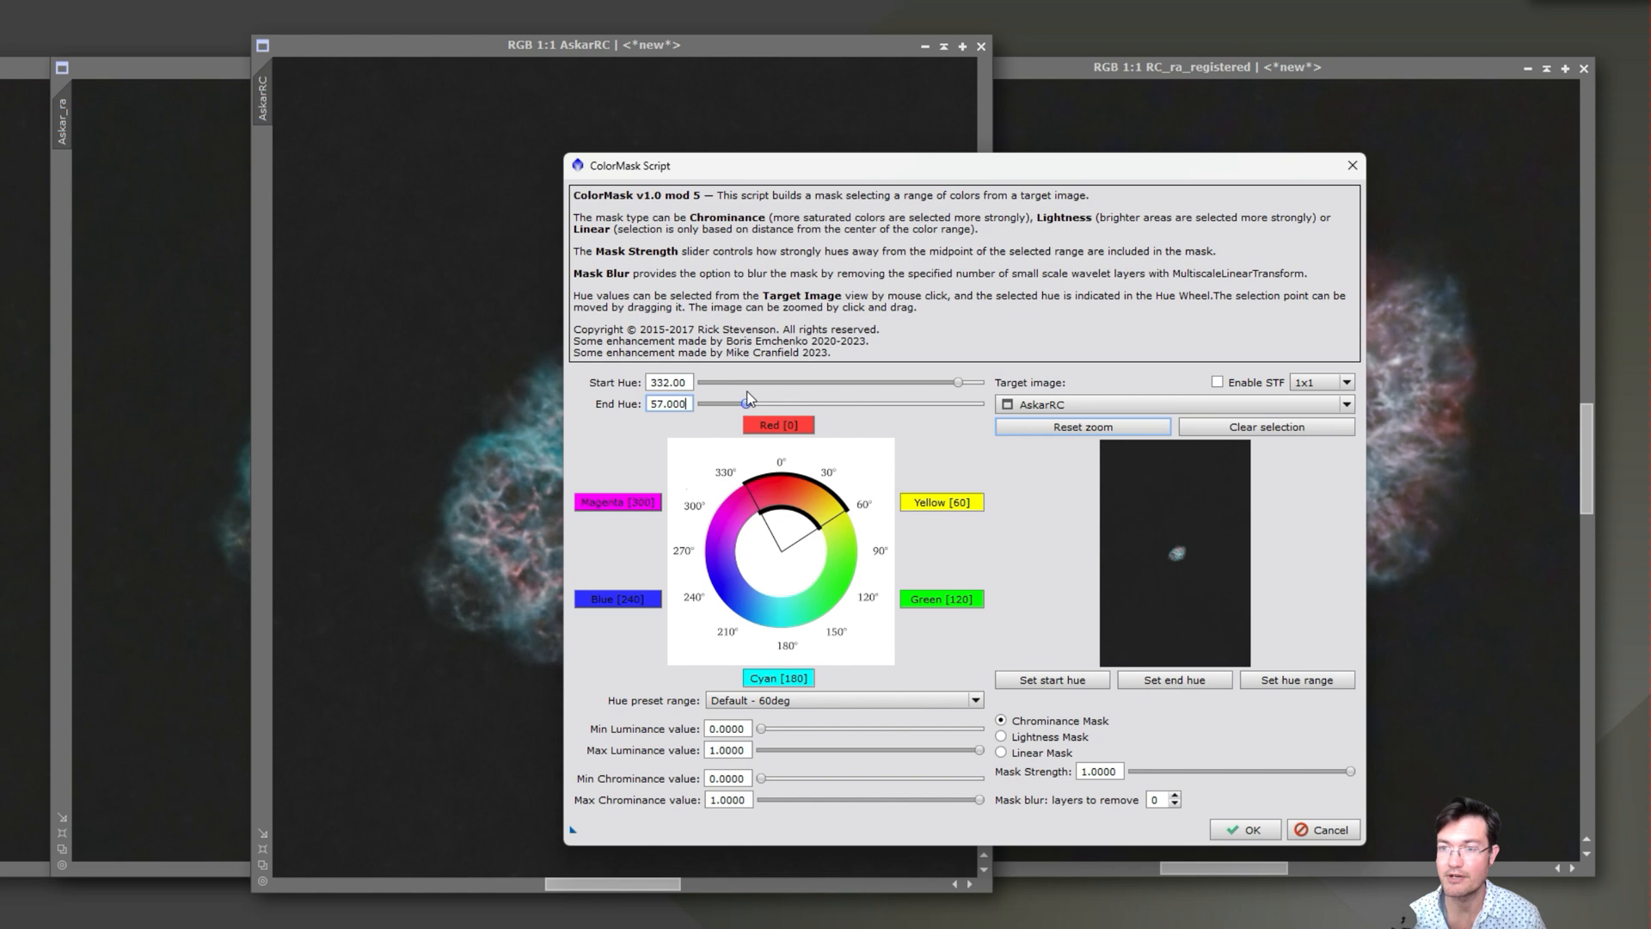
left_click_drag(958, 379, 954, 379)
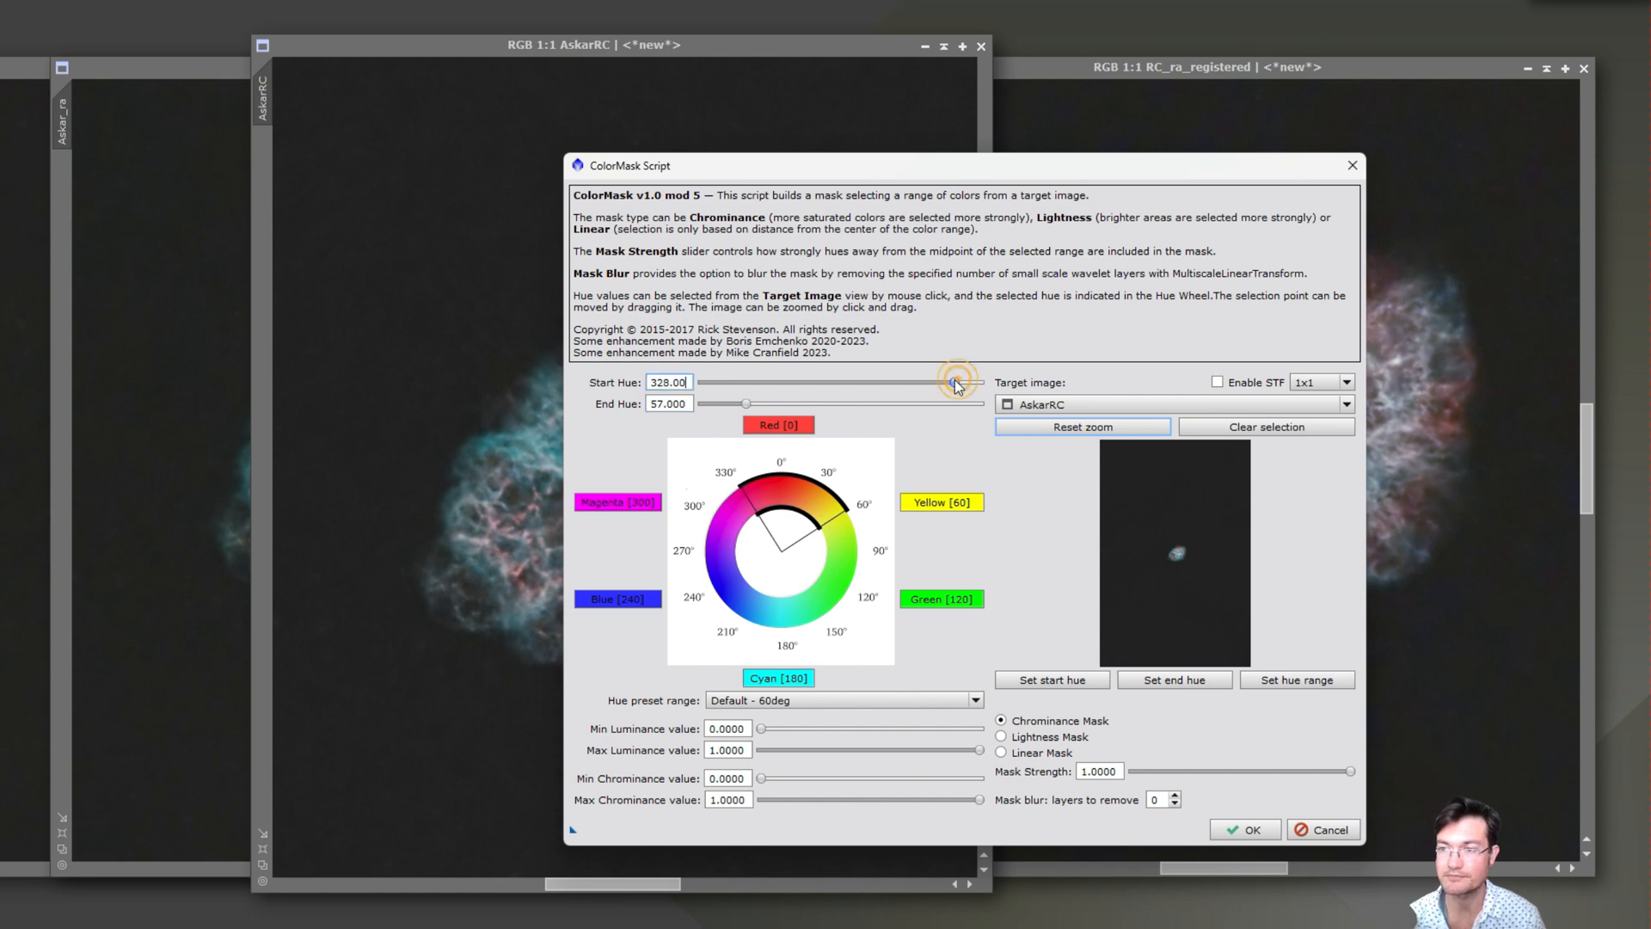
left_click(1171, 805)
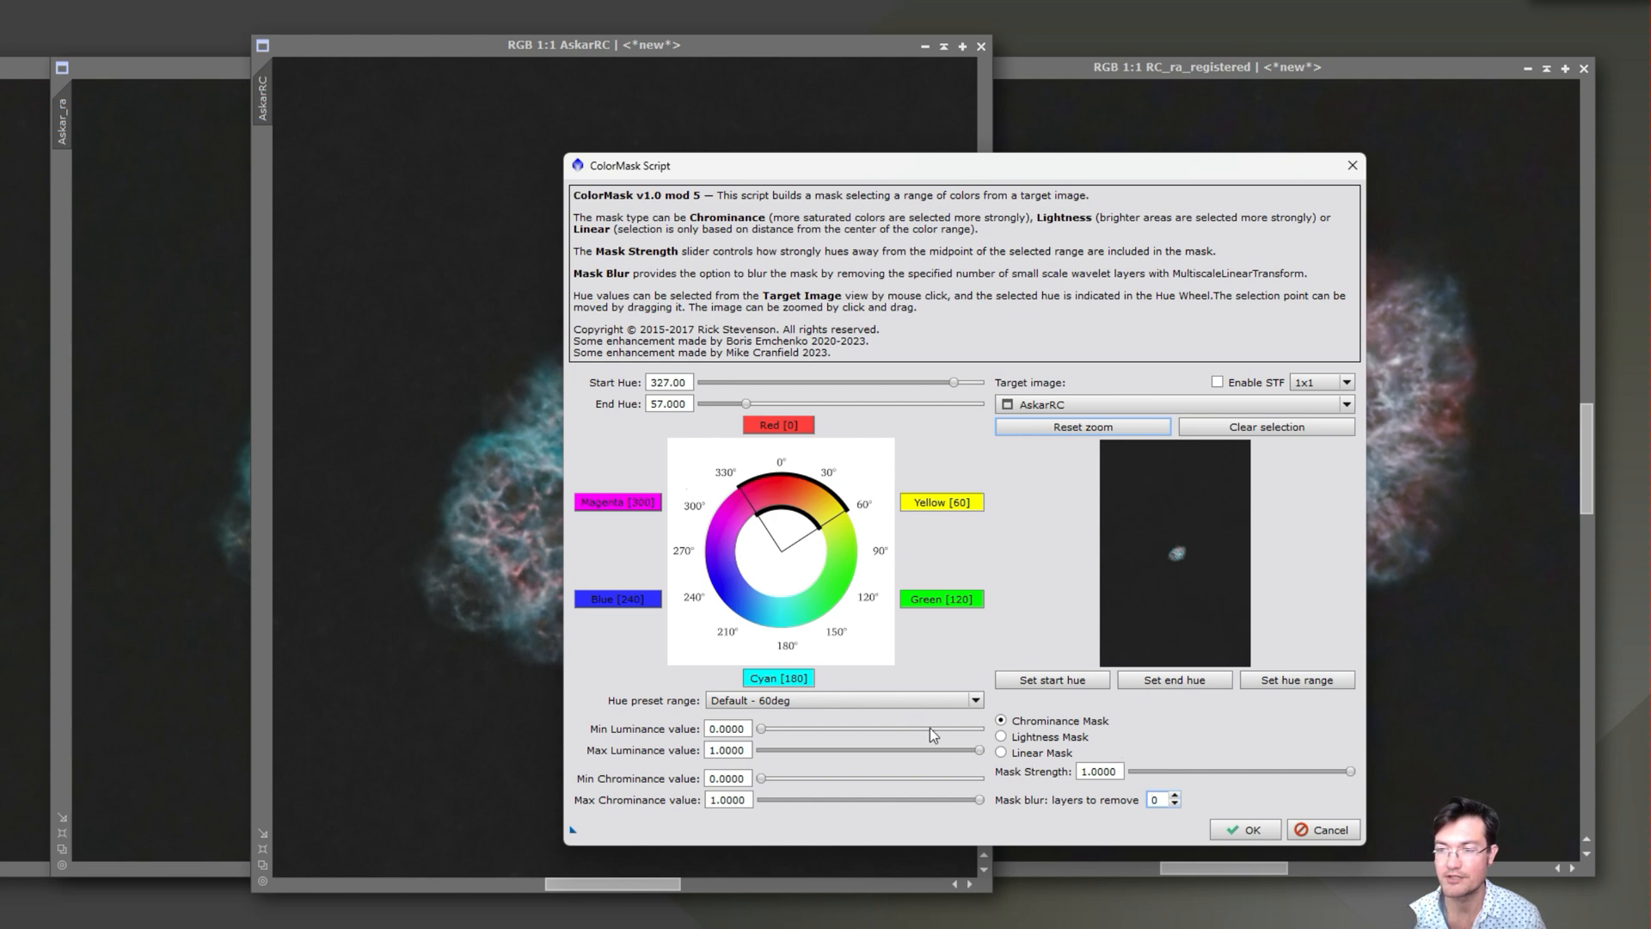
left_click(1244, 832)
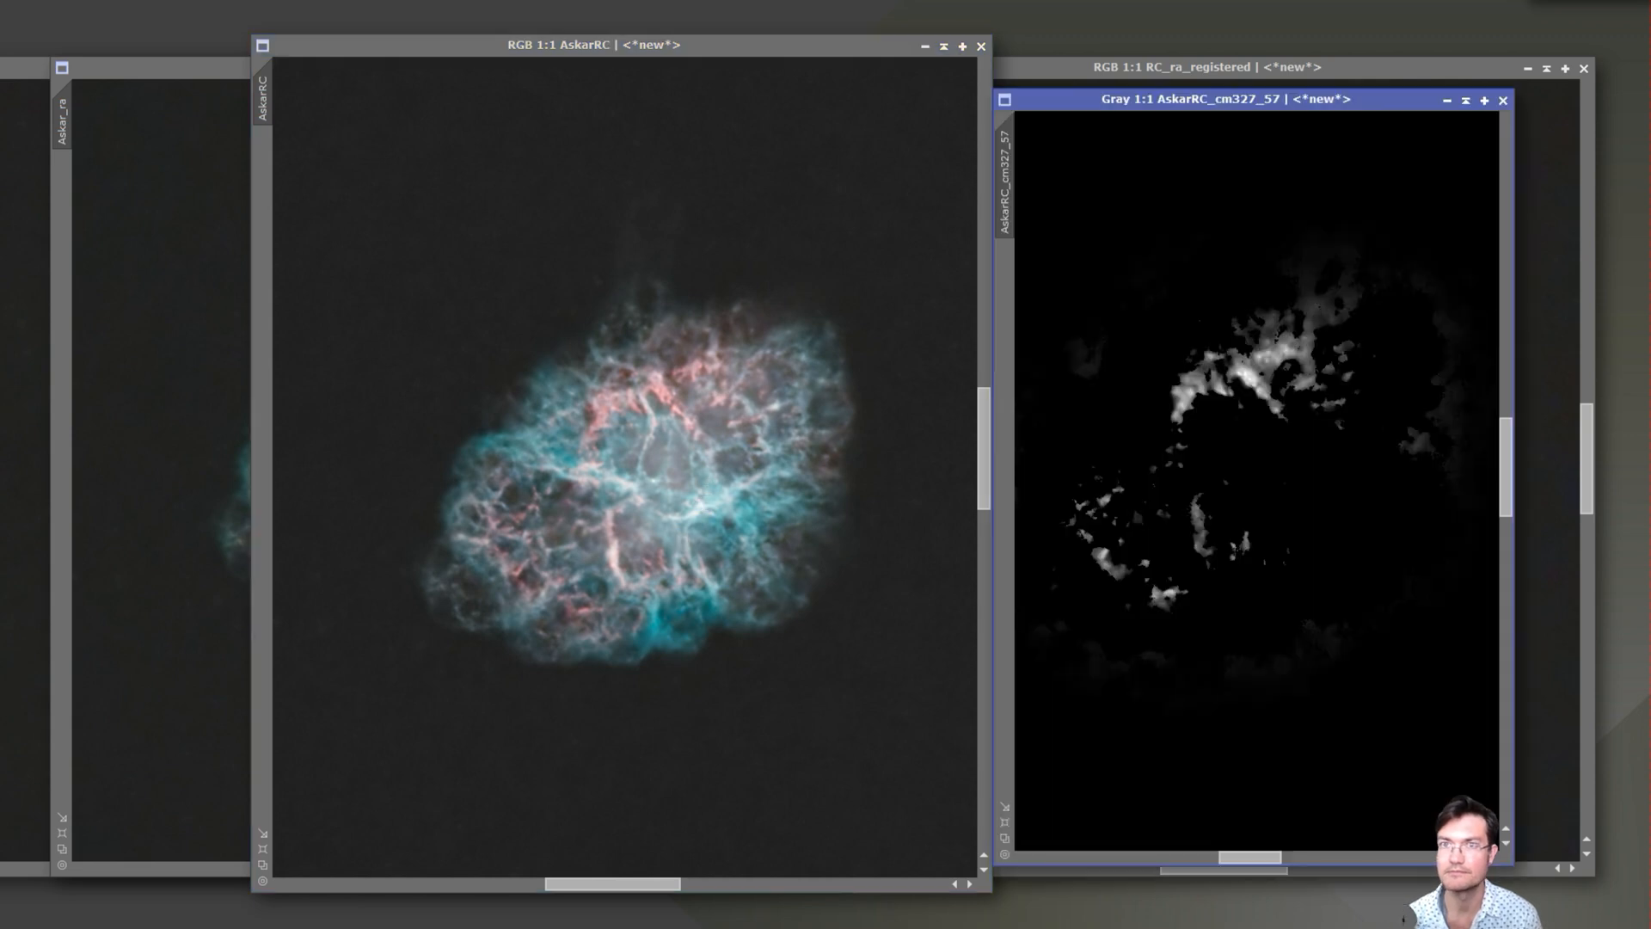
Blur the red color mask with Convolution at StdDev 10 and apply it to AskarRC with its overlay hidden
left_click(245, 0)
mouse_move(311, 0)
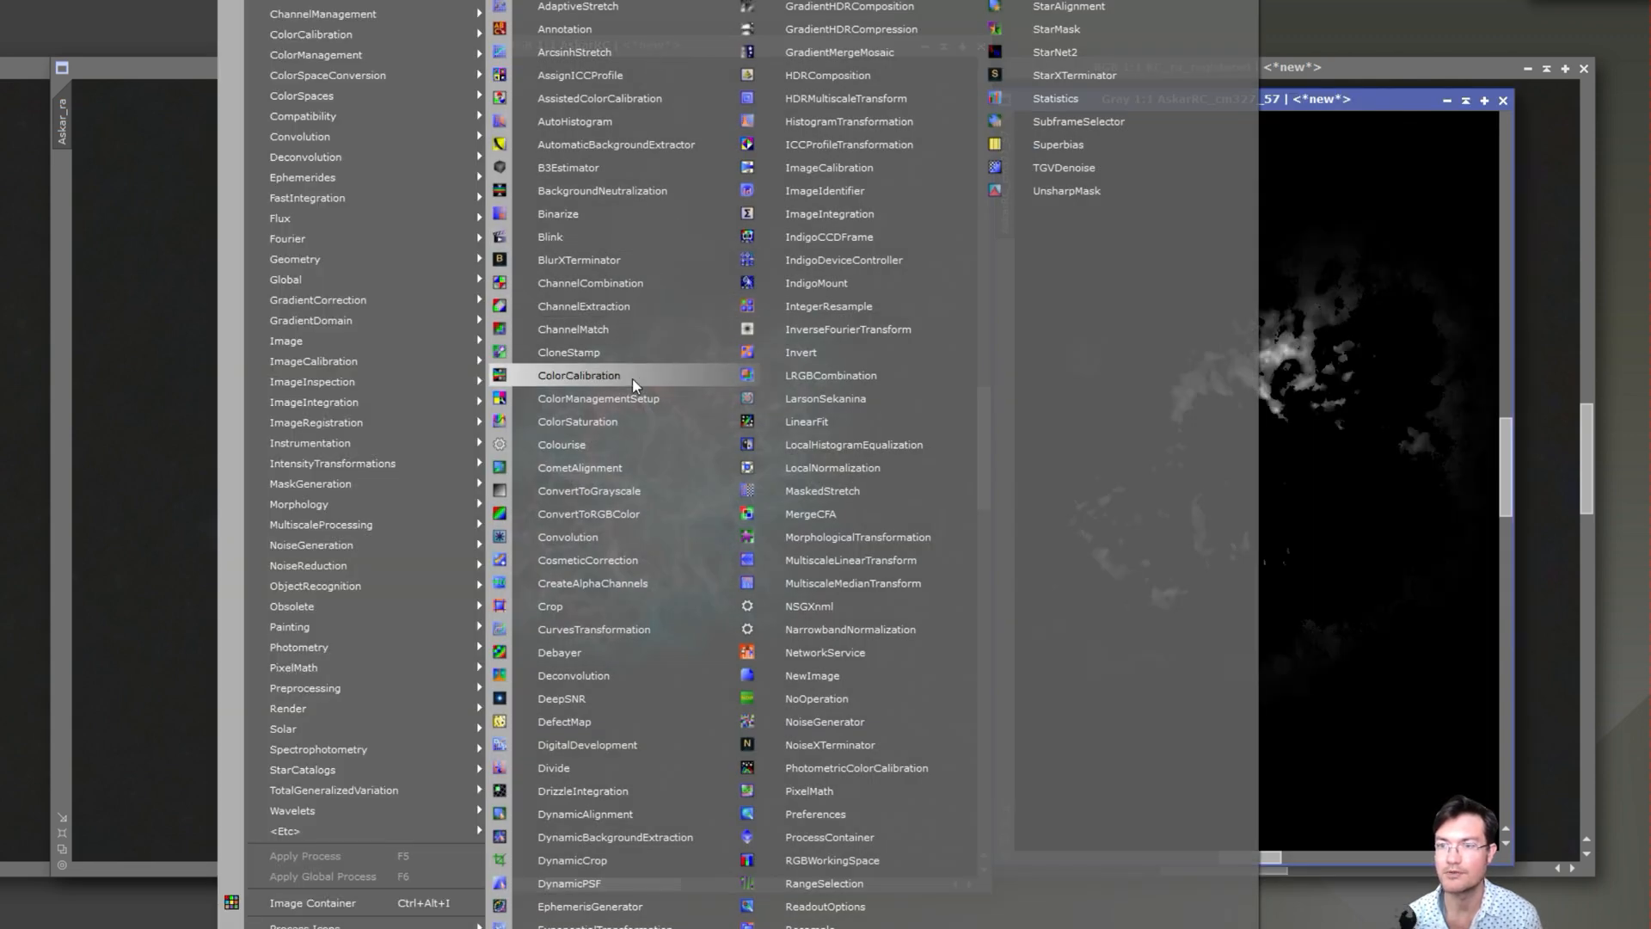
left_click(574, 536)
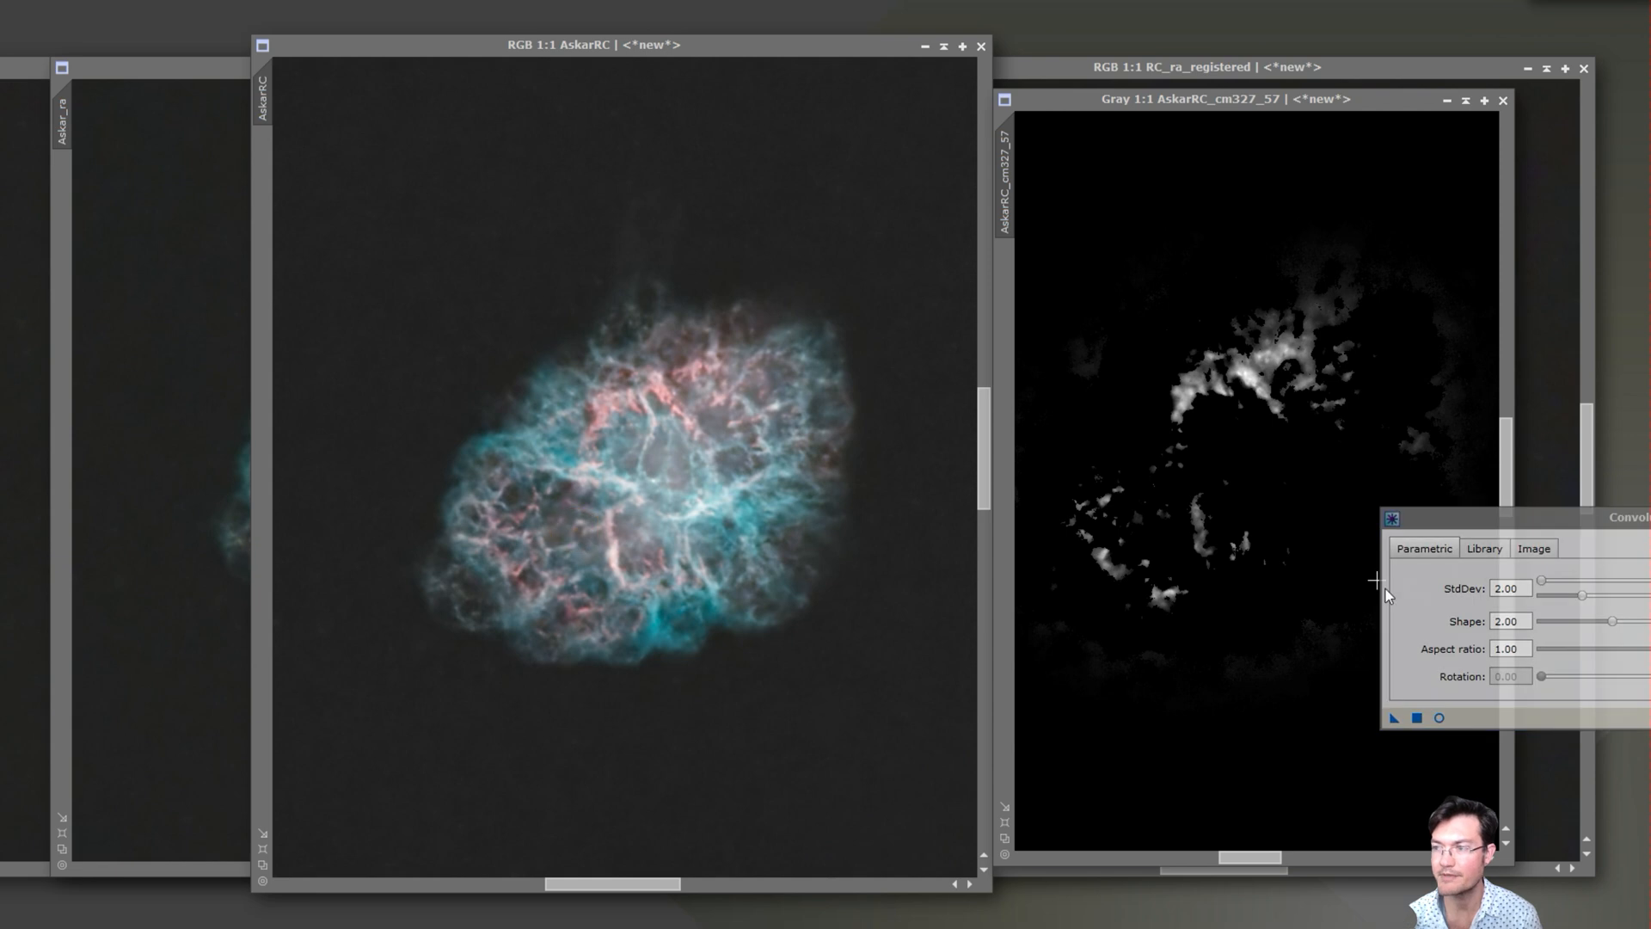
left_click_drag(1583, 595, 1650, 595)
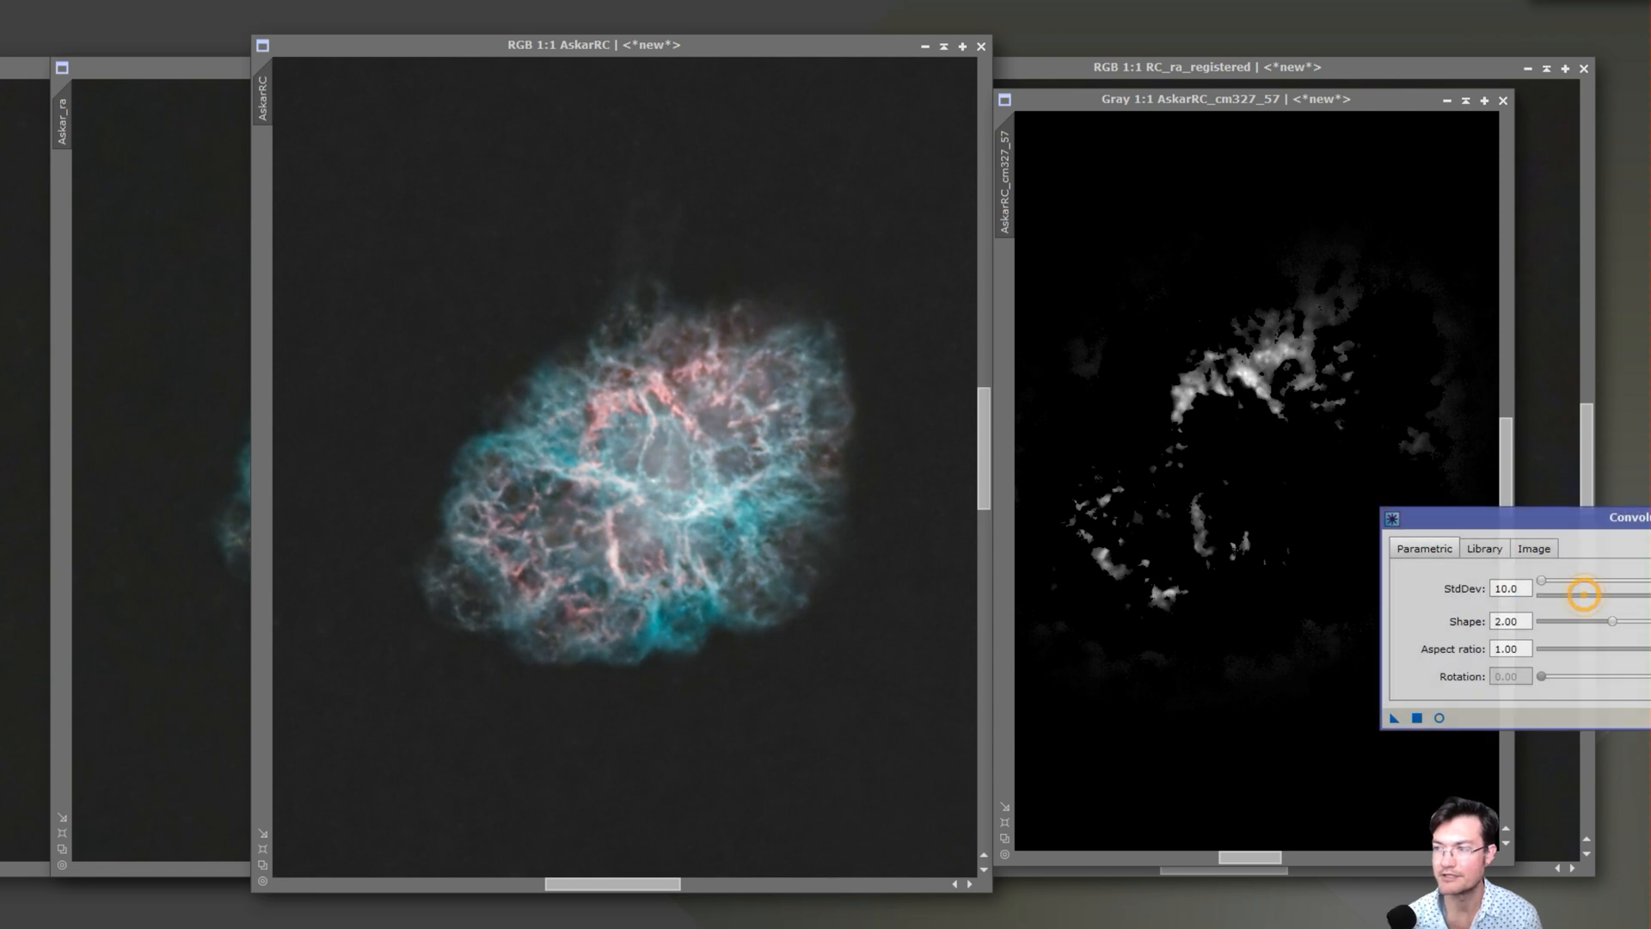
left_click_drag(1393, 717, 1064, 692)
left_click_drag(1013, 184, 265, 210)
left_click(418, 214)
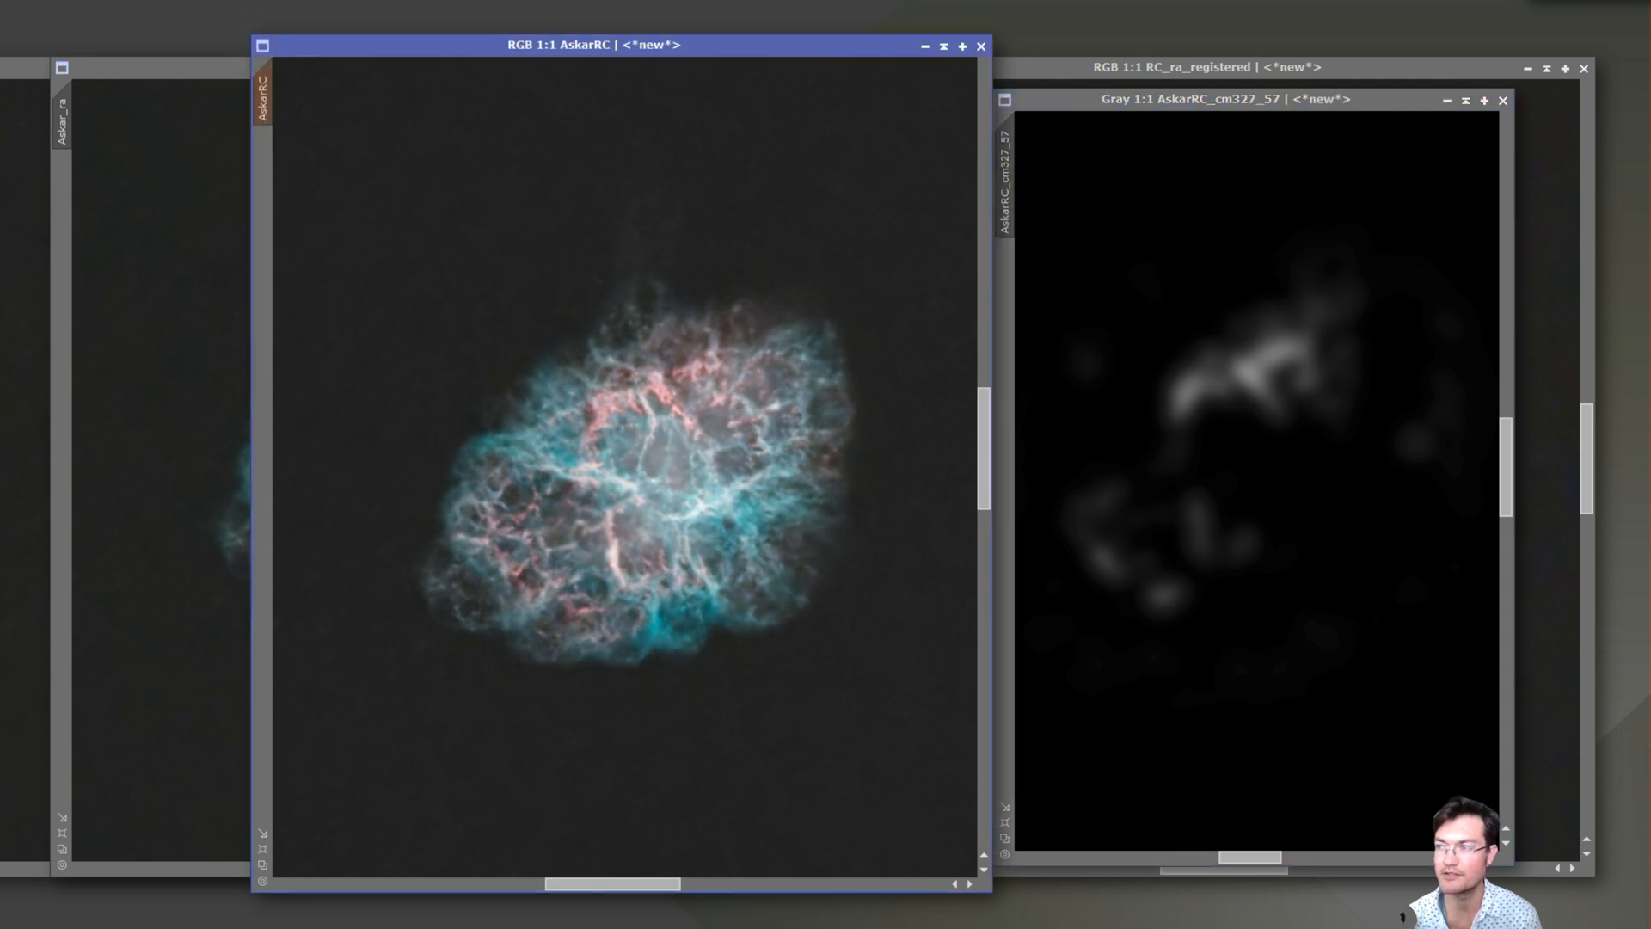
Boost the masked reds in AskarRC by raising the R curve in CurvesTransformation with a real-time preview, then discard the color mask
left_click(1275, 589)
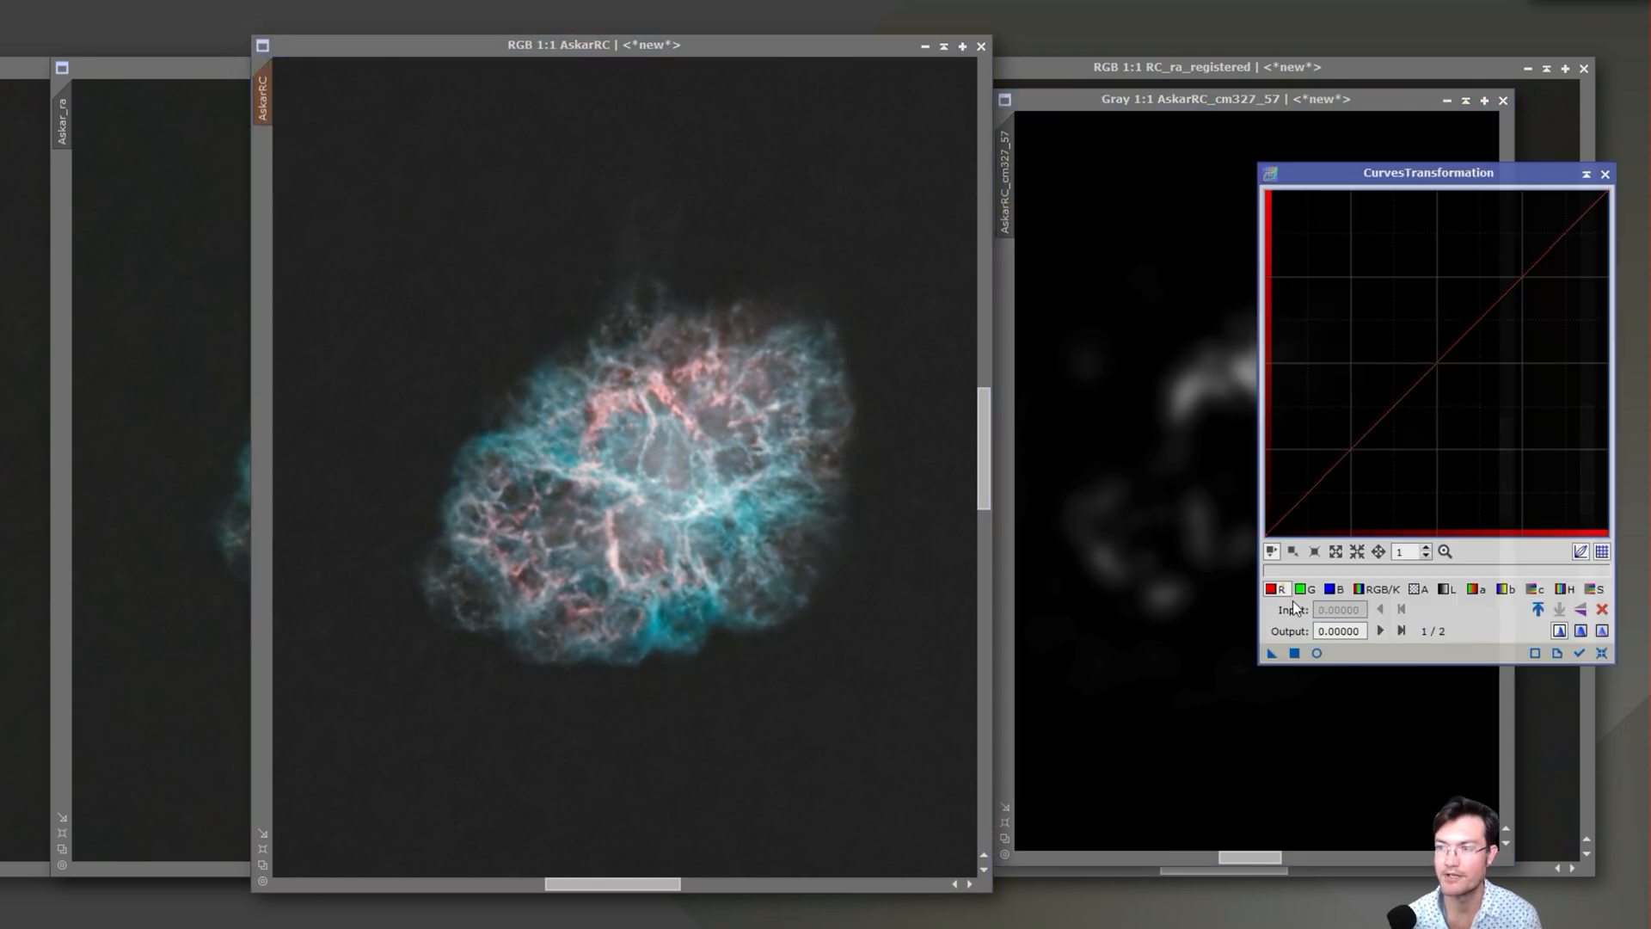
left_click(1316, 653)
left_click_drag(640, 393, 896, 573)
mouse_move(1426, 328)
left_mouse_down()
mouse_move(1394, 340)
mouse_move(1402, 326)
mouse_move(1487, 412)
mouse_move(1404, 329)
left_mouse_up()
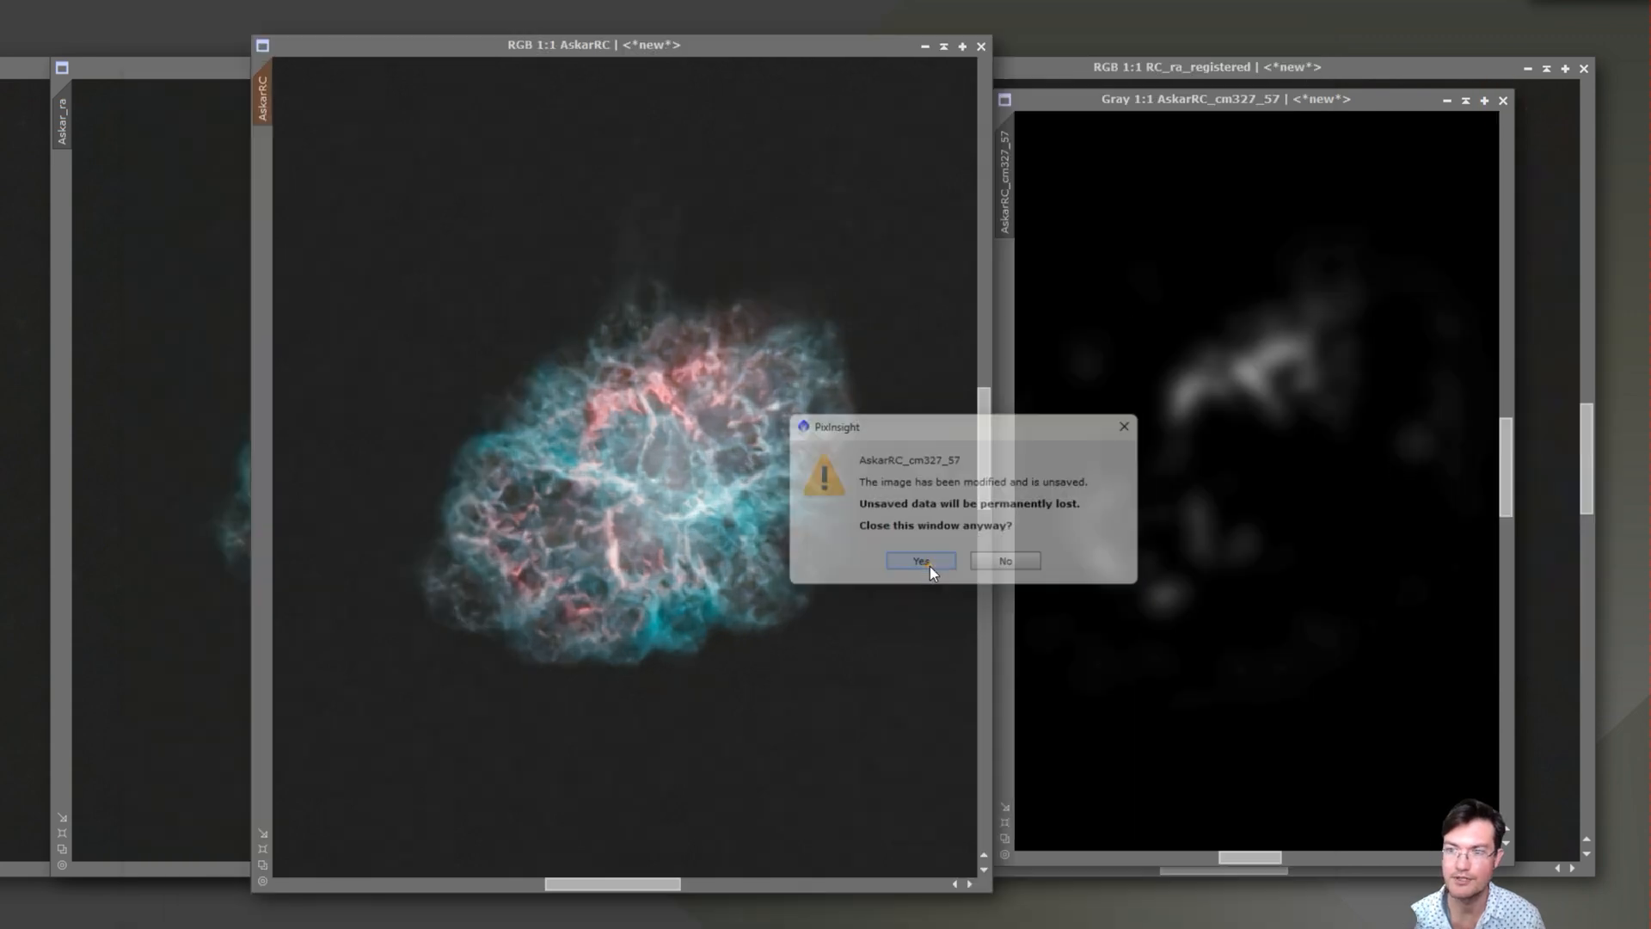
left_click(921, 562)
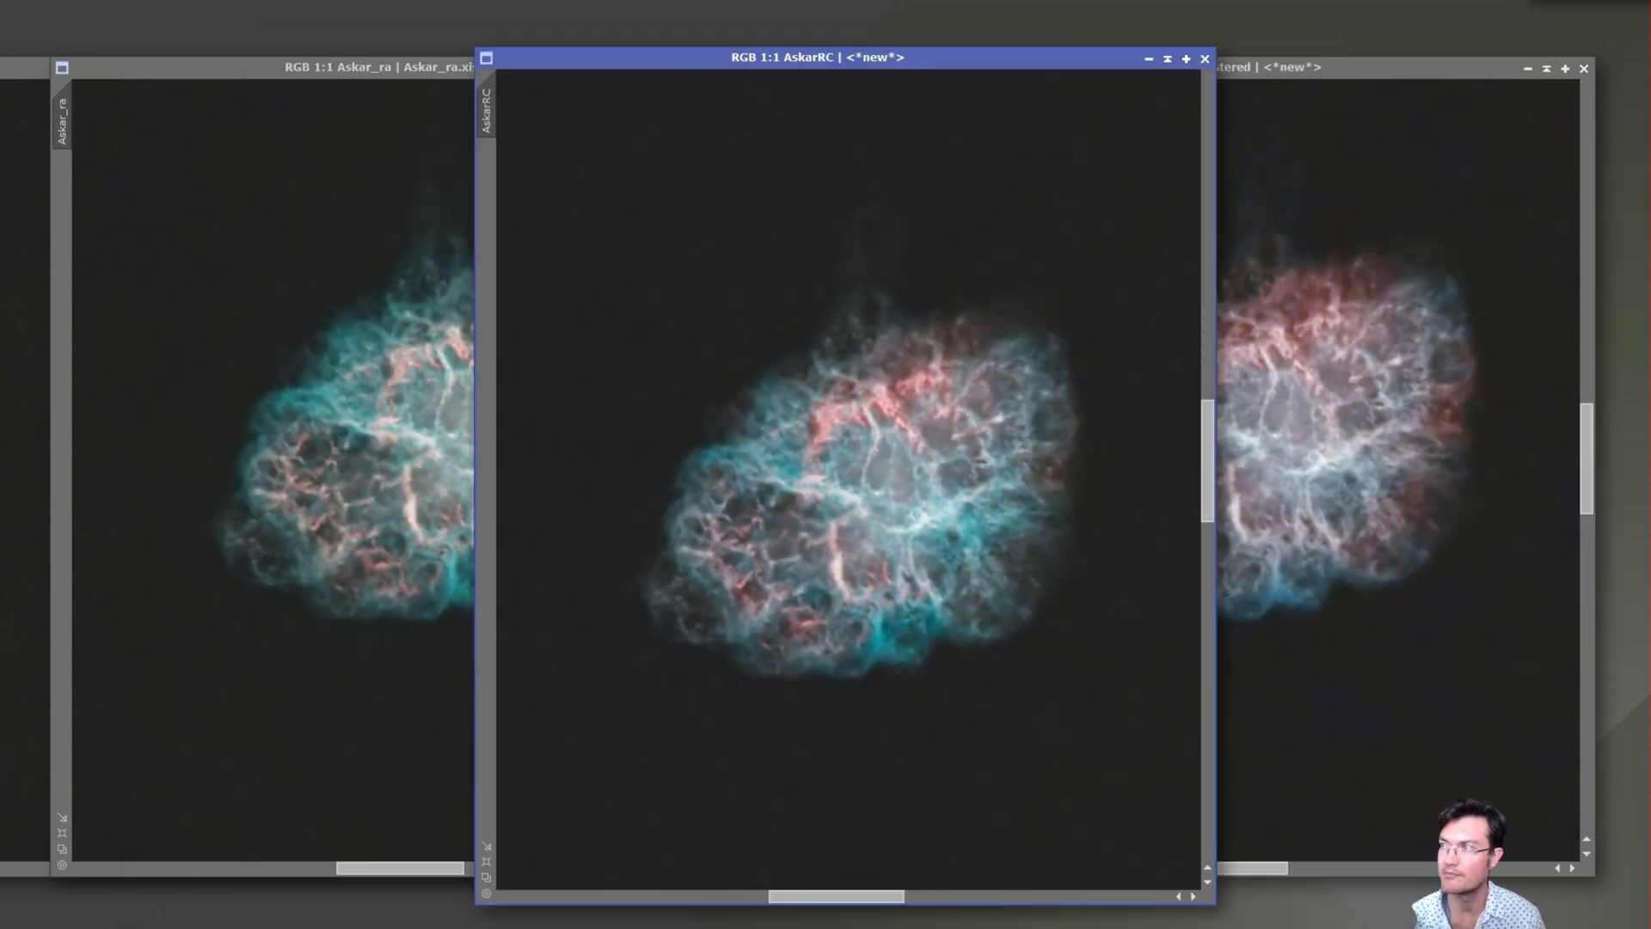
Create a cyan color mask from AskarRC, blur it with Convolution and apply it to AskarRC
left_click(658, 303)
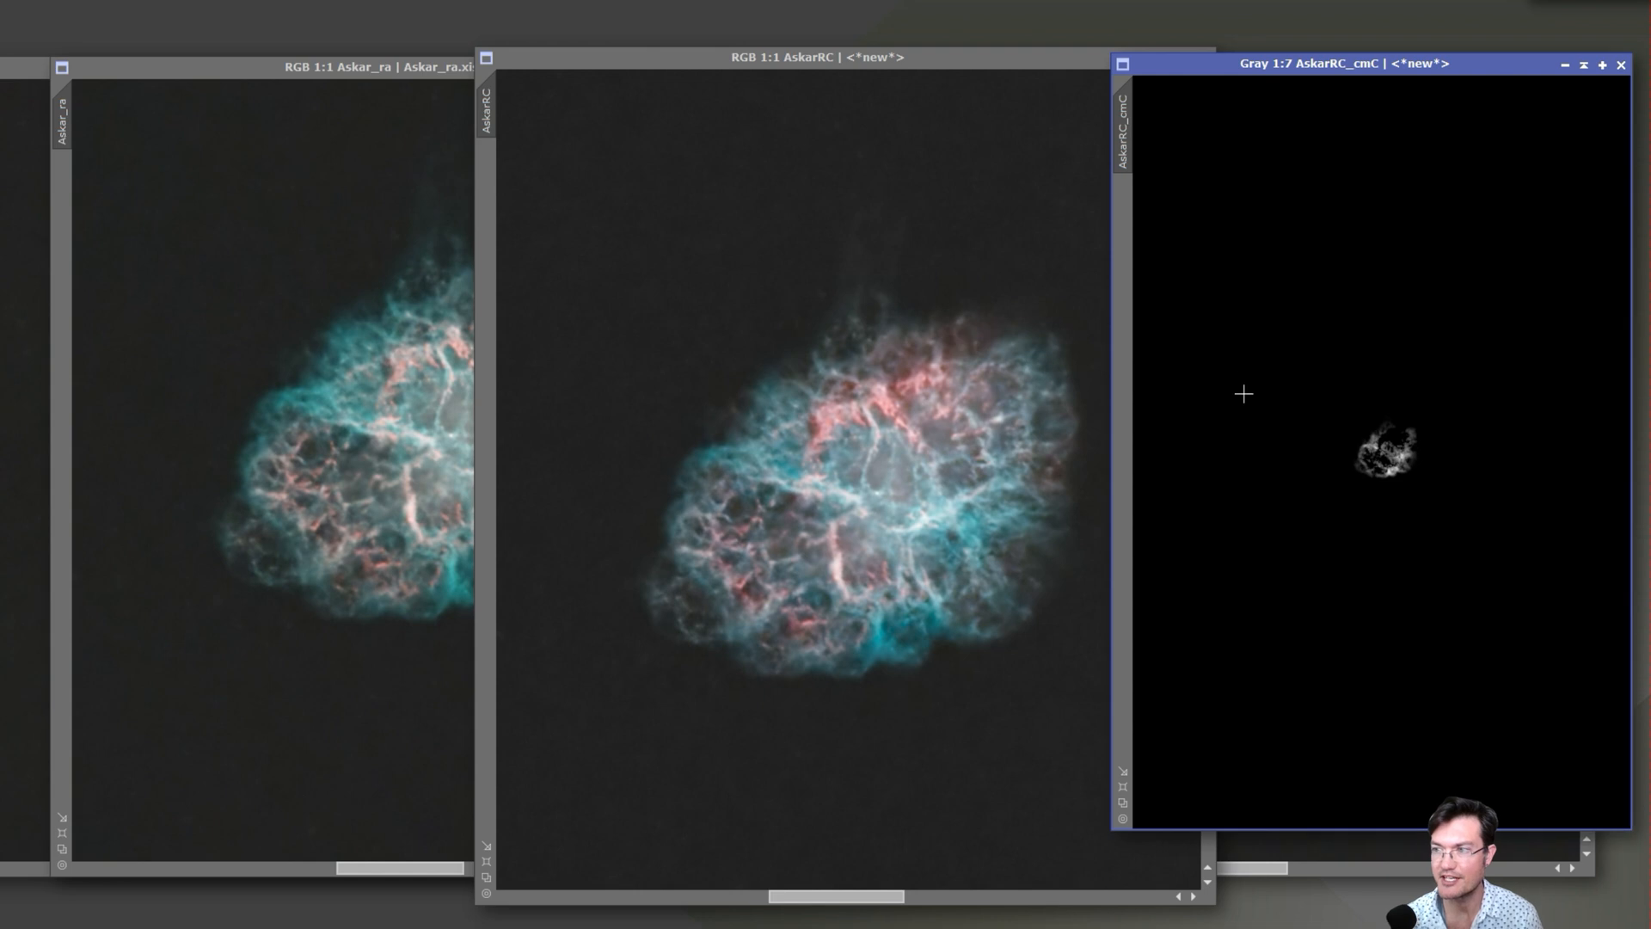
left_click(1453, 277)
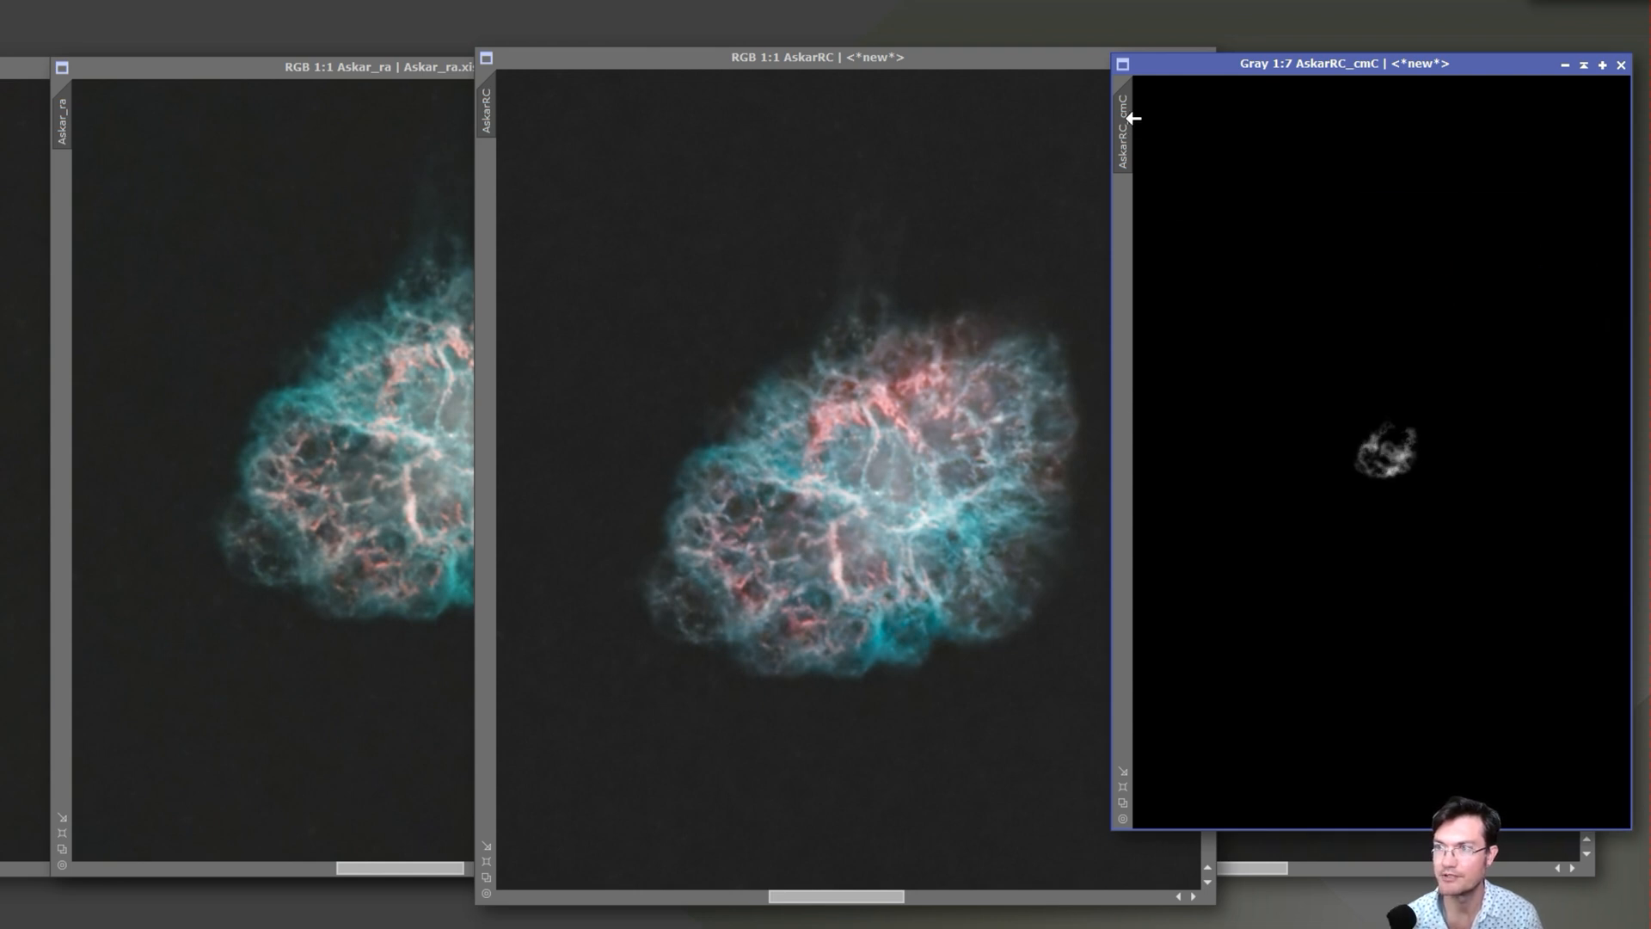
left_click(706, 247)
Shift AskarRC's cyan areas toward blue with CurvesTransformation, raising the B curve to 0.585 output at 0.496 input, using a real-time preview
double_click(1647, 328)
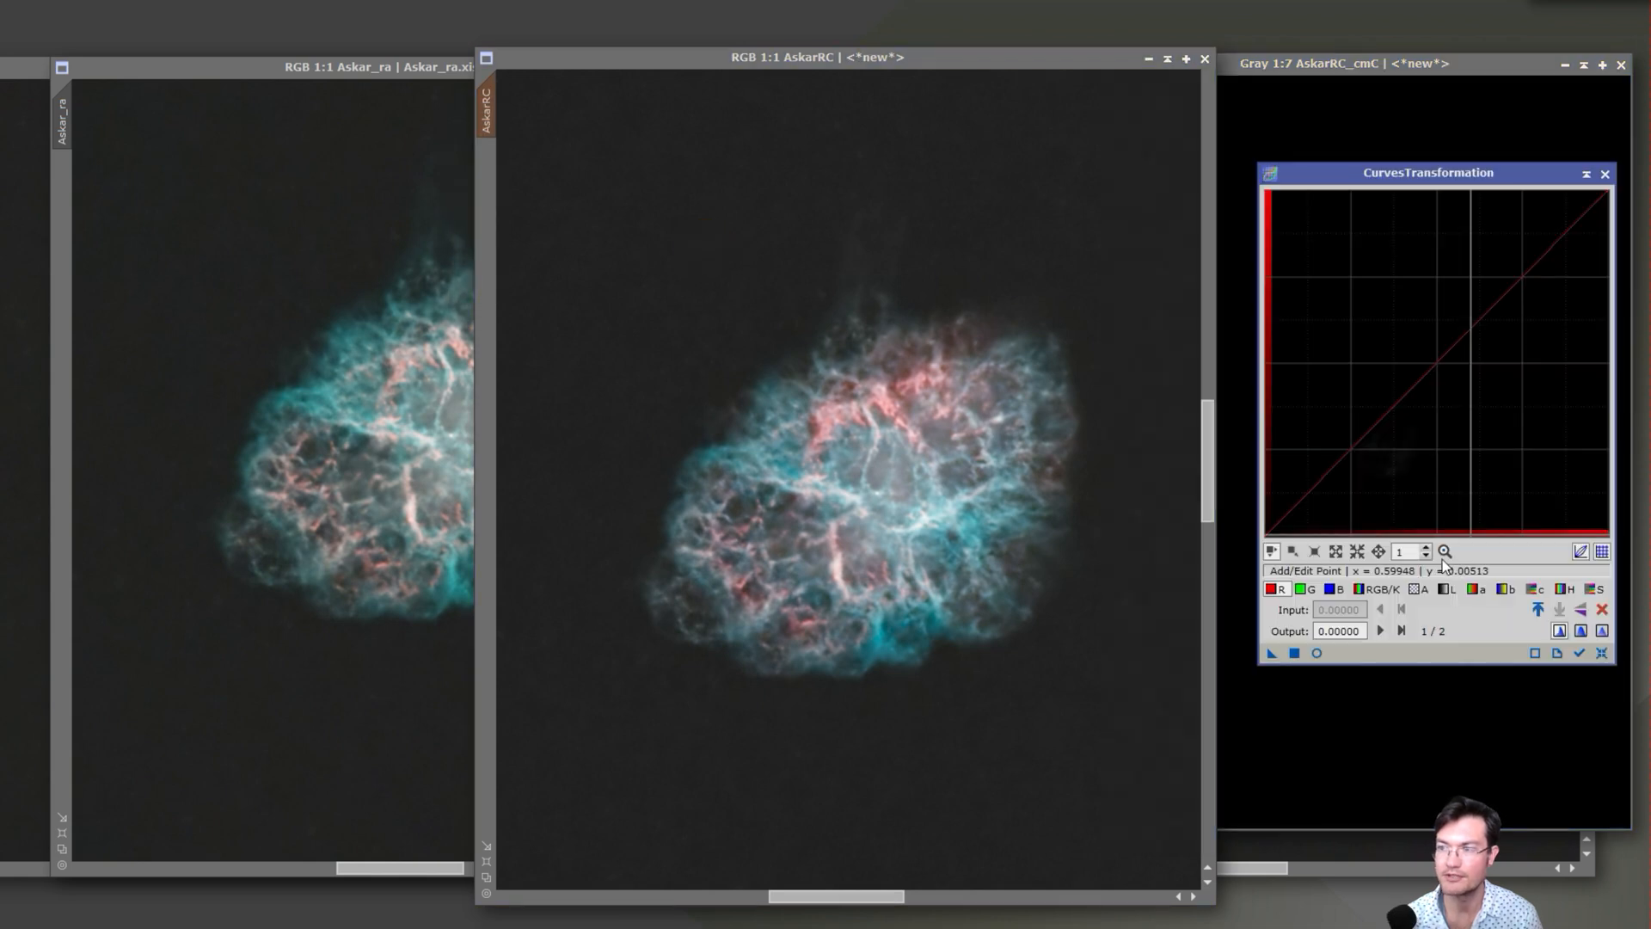
left_click(1331, 592)
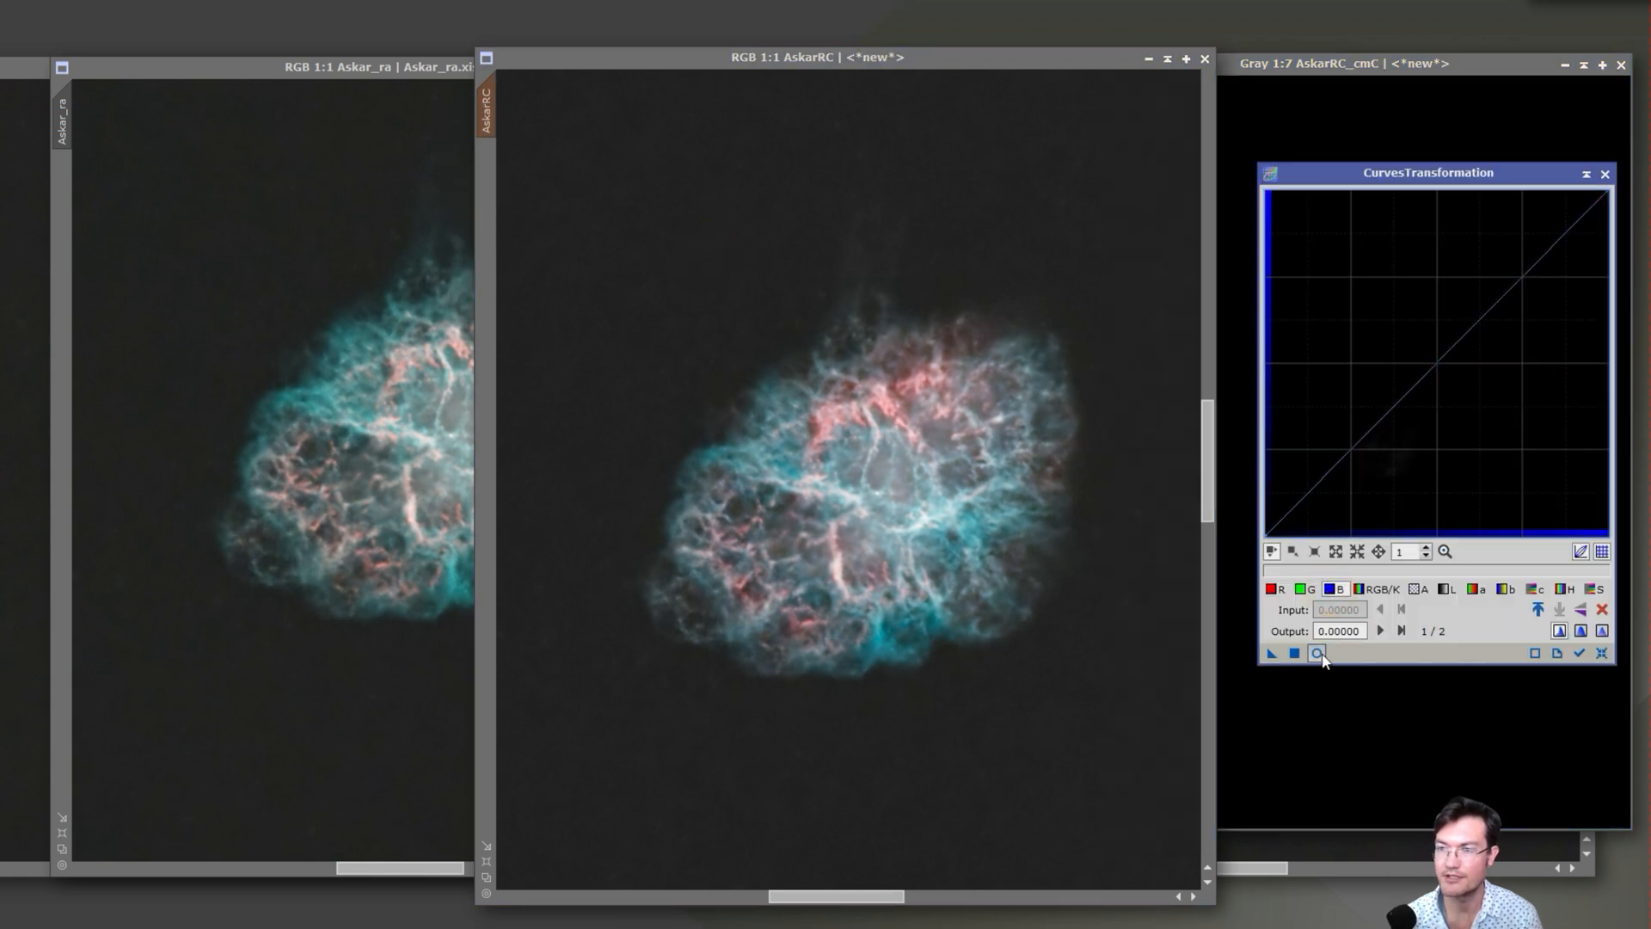
left_click(1317, 653)
left_click(1435, 333)
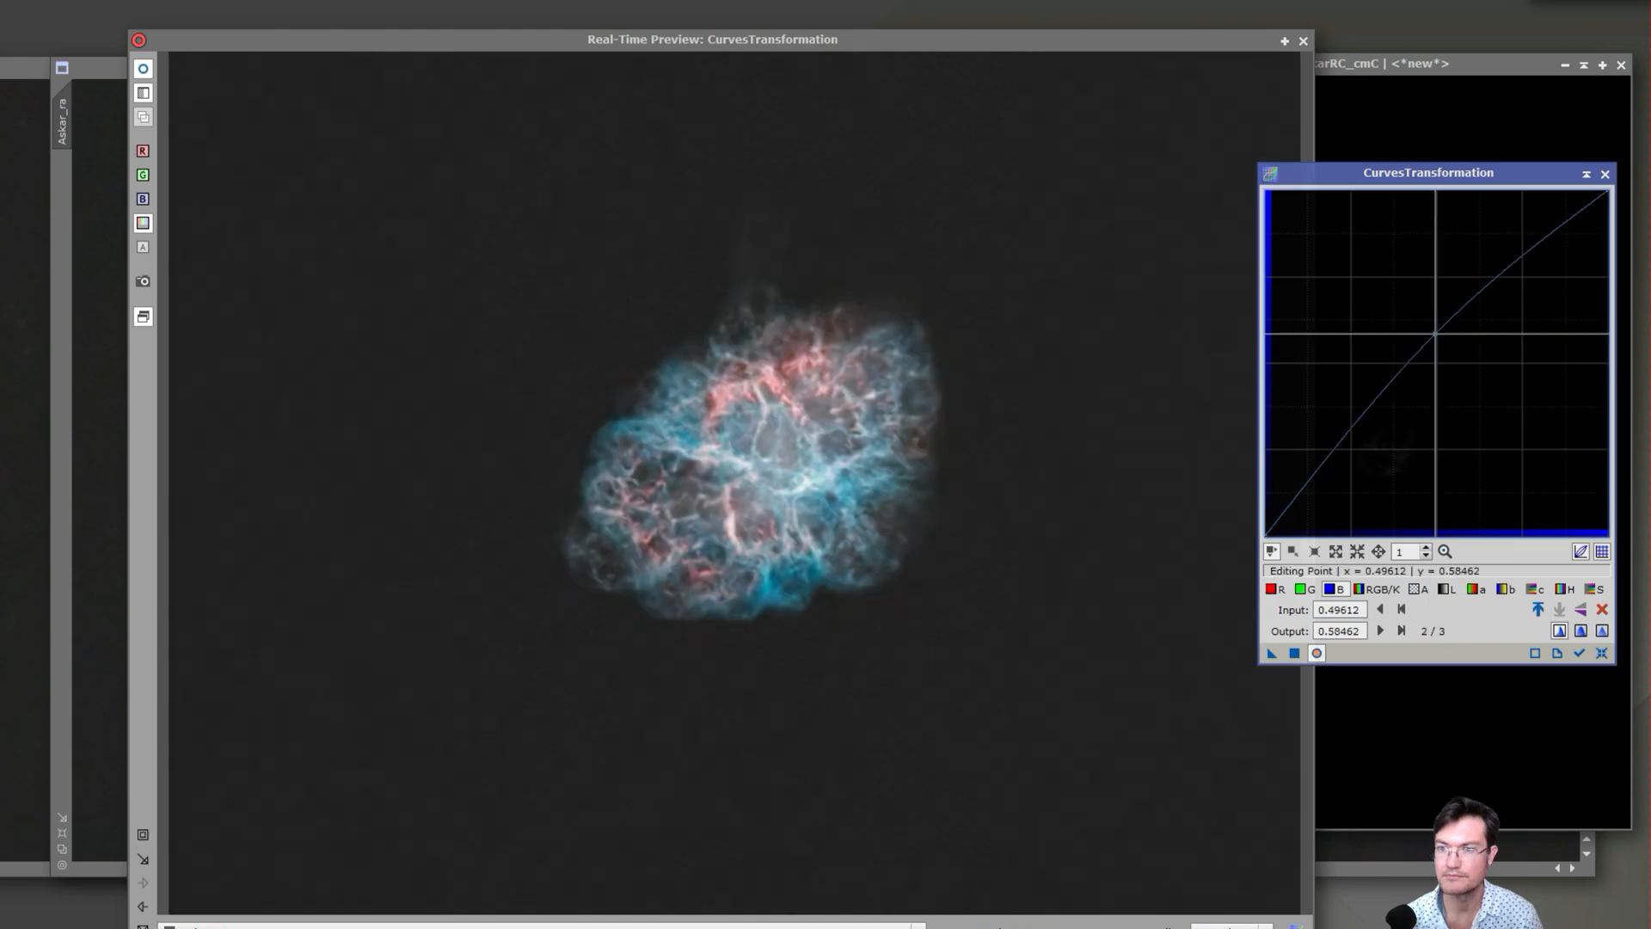
left_click(1294, 653)
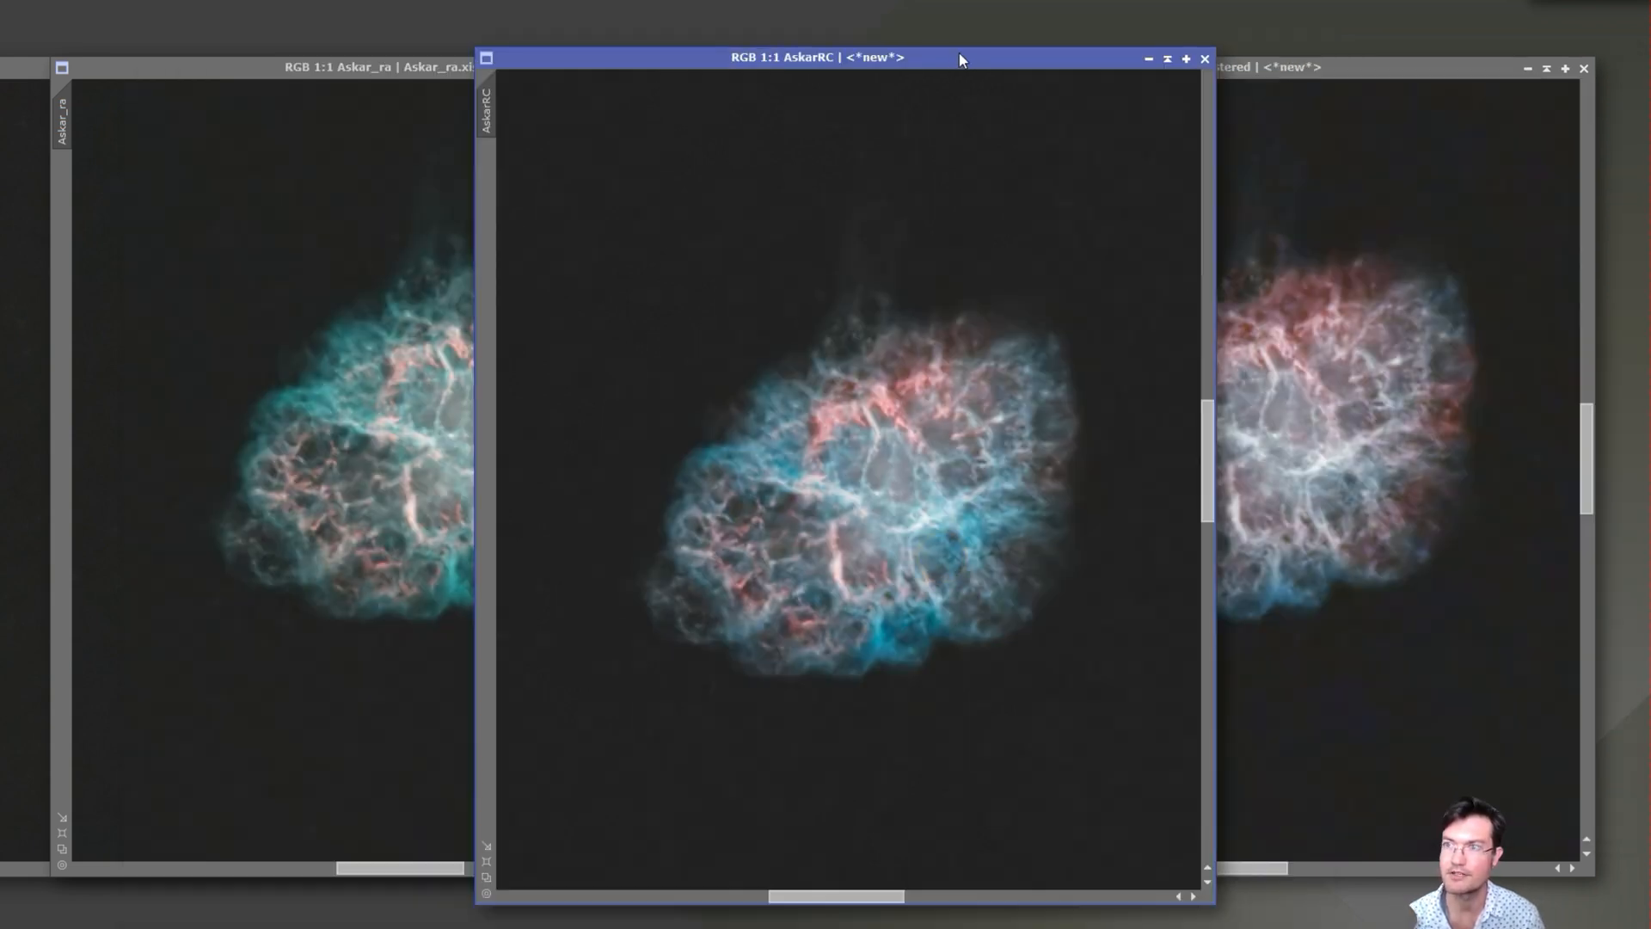
Reposition the AskarRC window and minimize the RC_ra_registered and Askar_ra images
left_click_drag(961, 58, 901, 30)
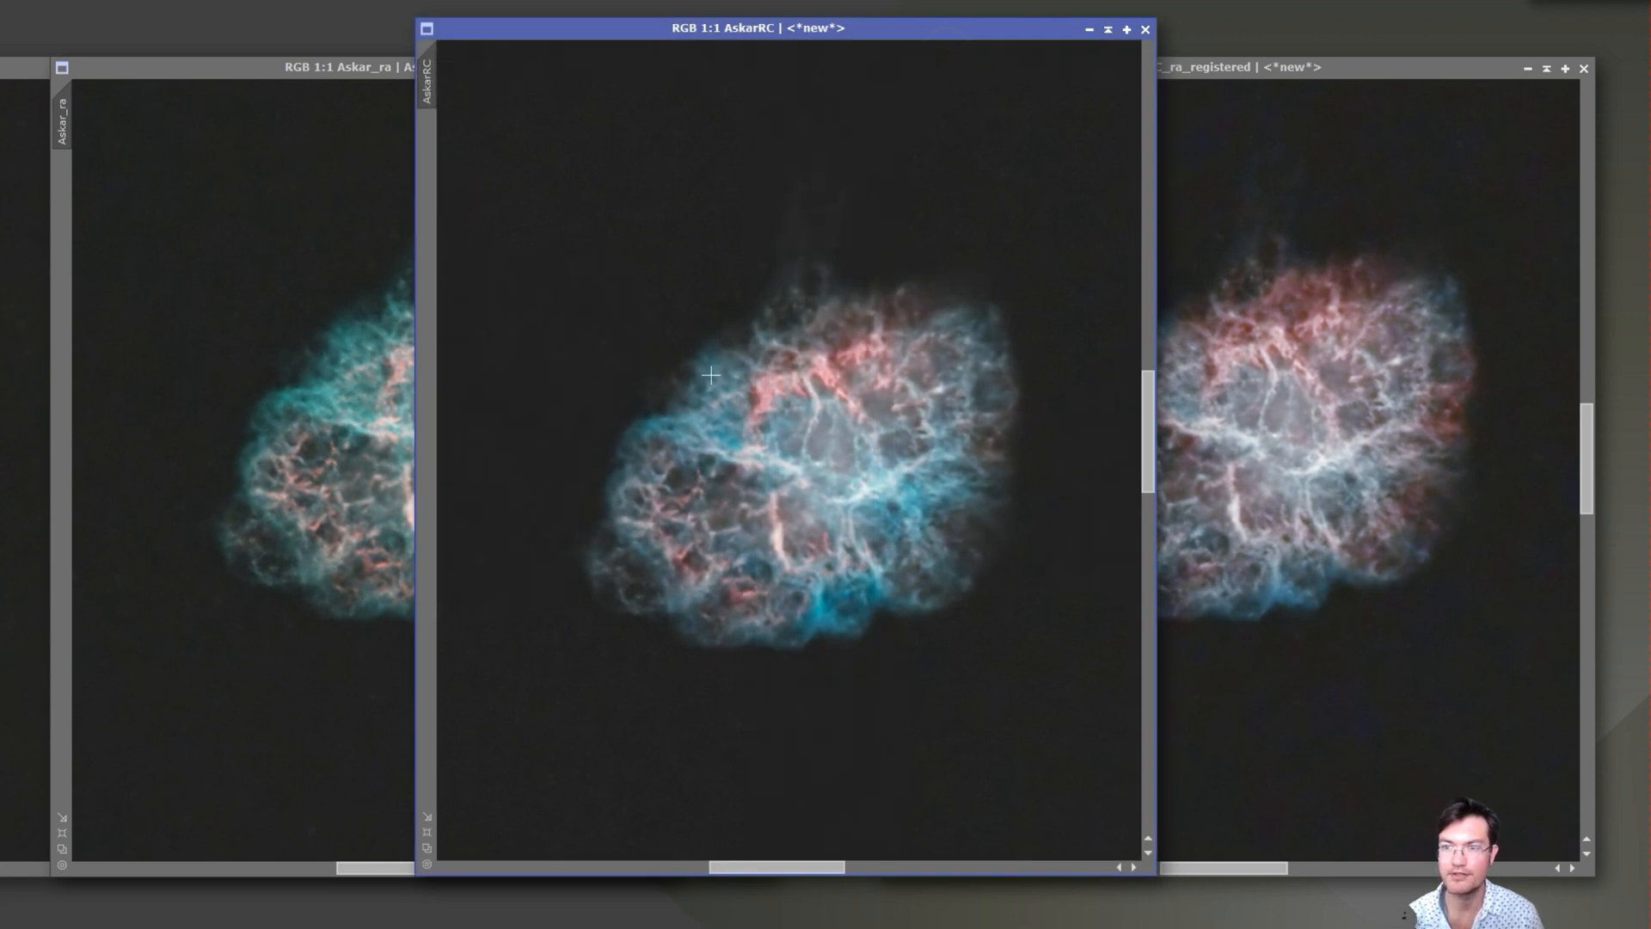
left_click(1531, 68)
left_click(1280, 479)
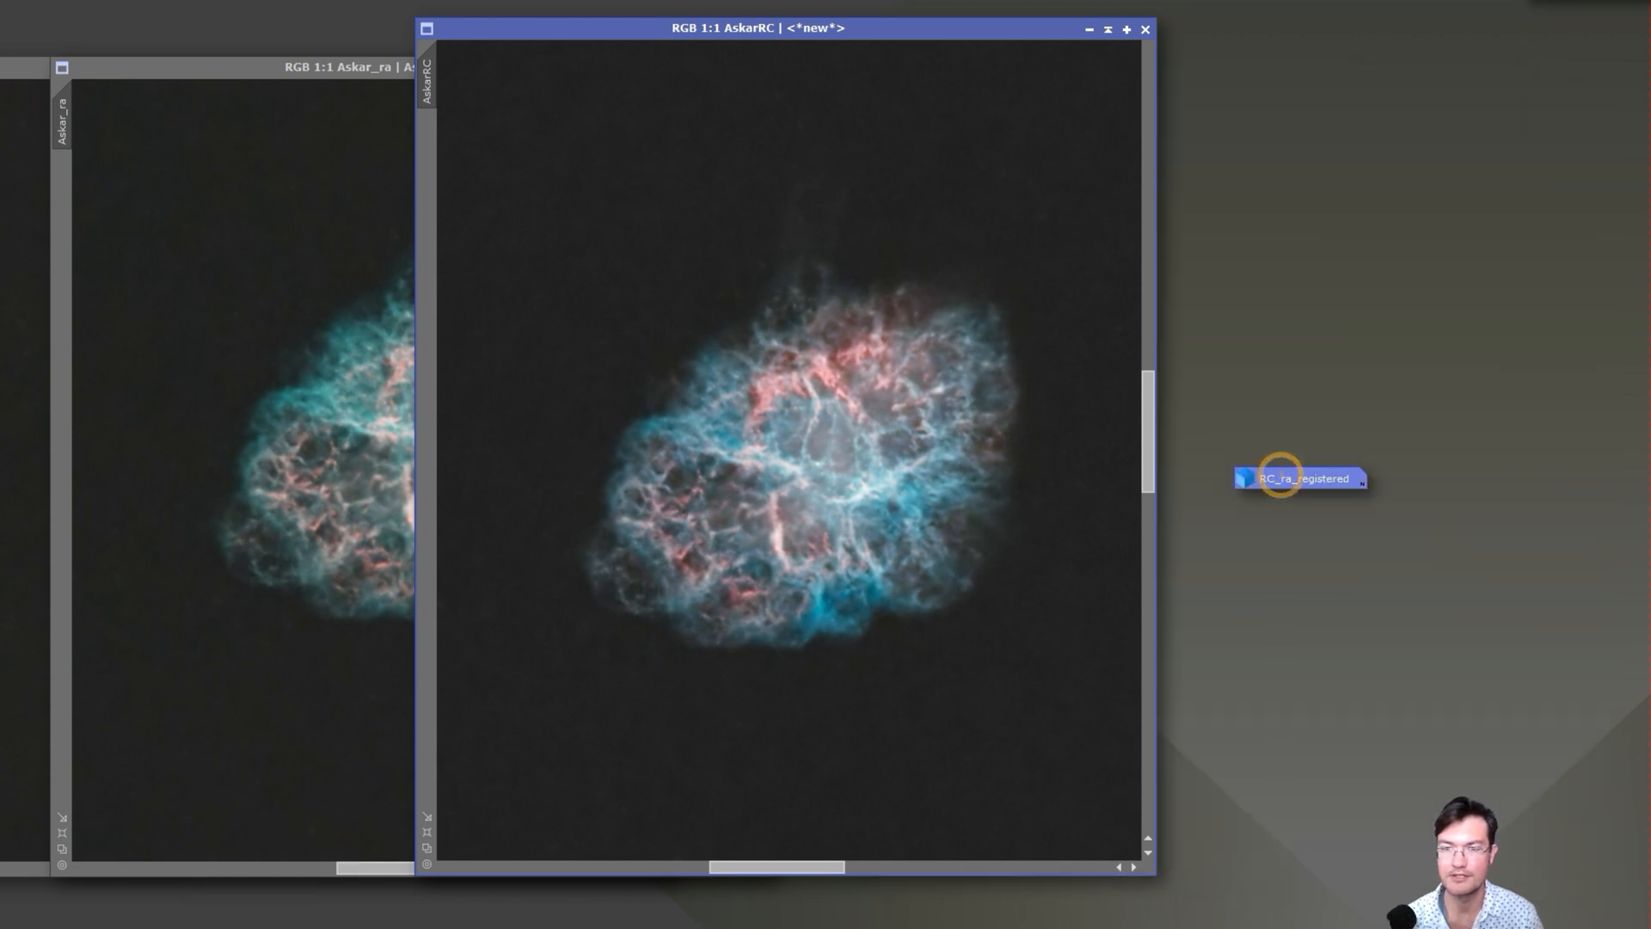
left_click(177, 184)
left_click(698, 68)
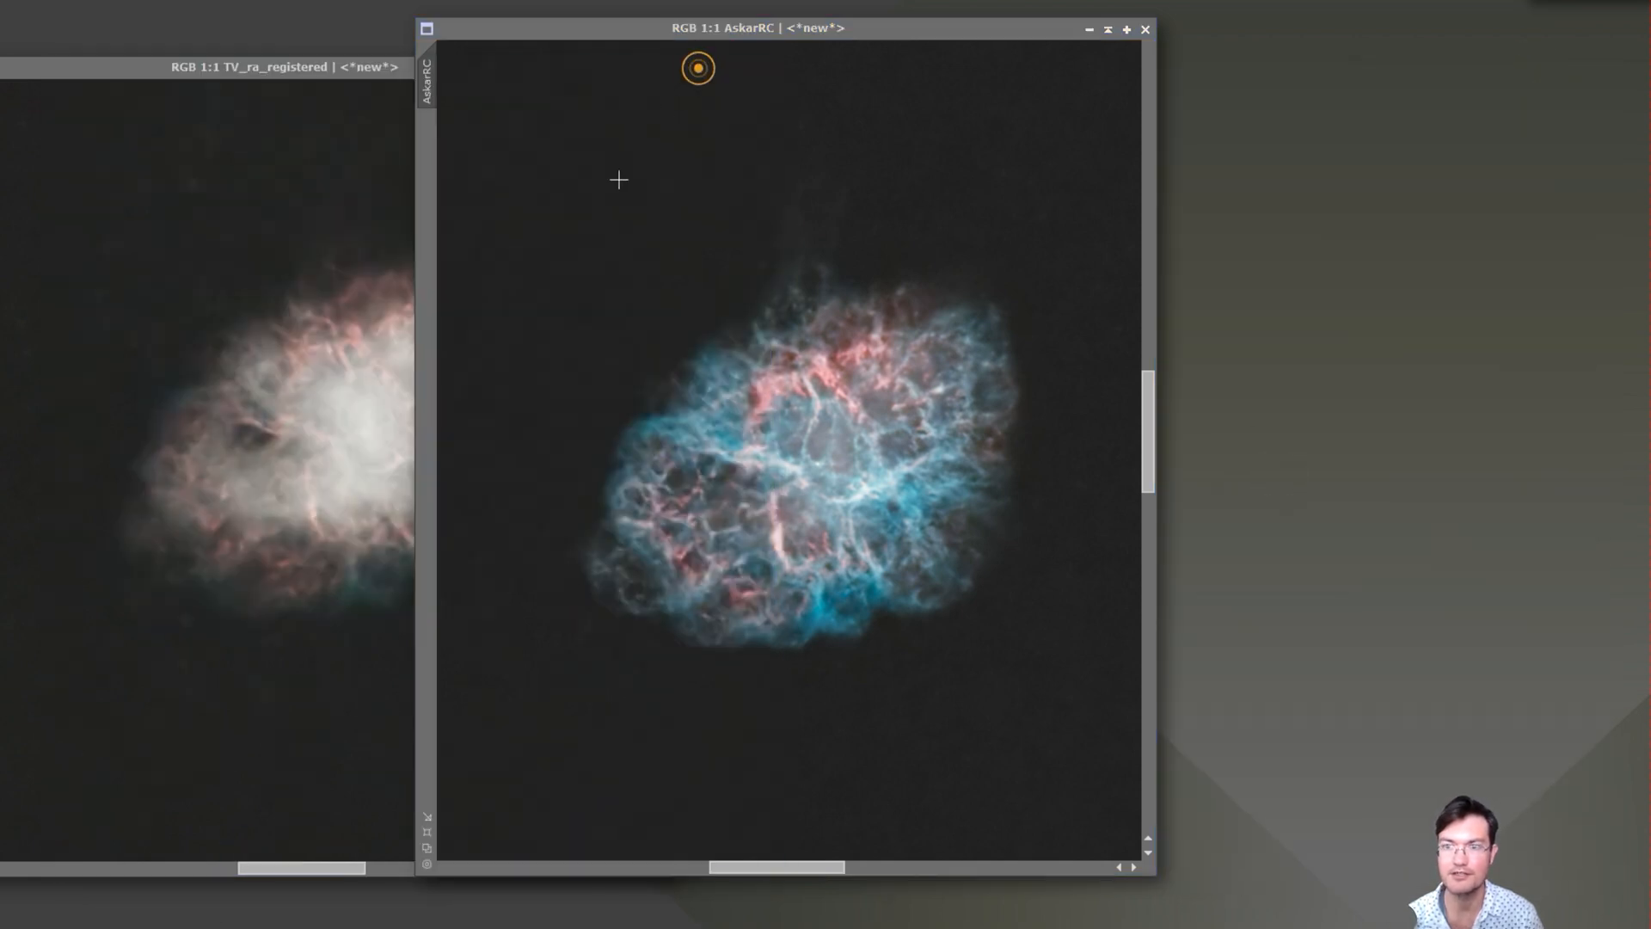
Place TV_ra_registered and AskarRC side by side, enlarge the TV_ra_registered window and align its nebula vertically with AskarRC's
left_click_drag(653, 29, 1102, 43)
left_click_drag(295, 66, 443, 12)
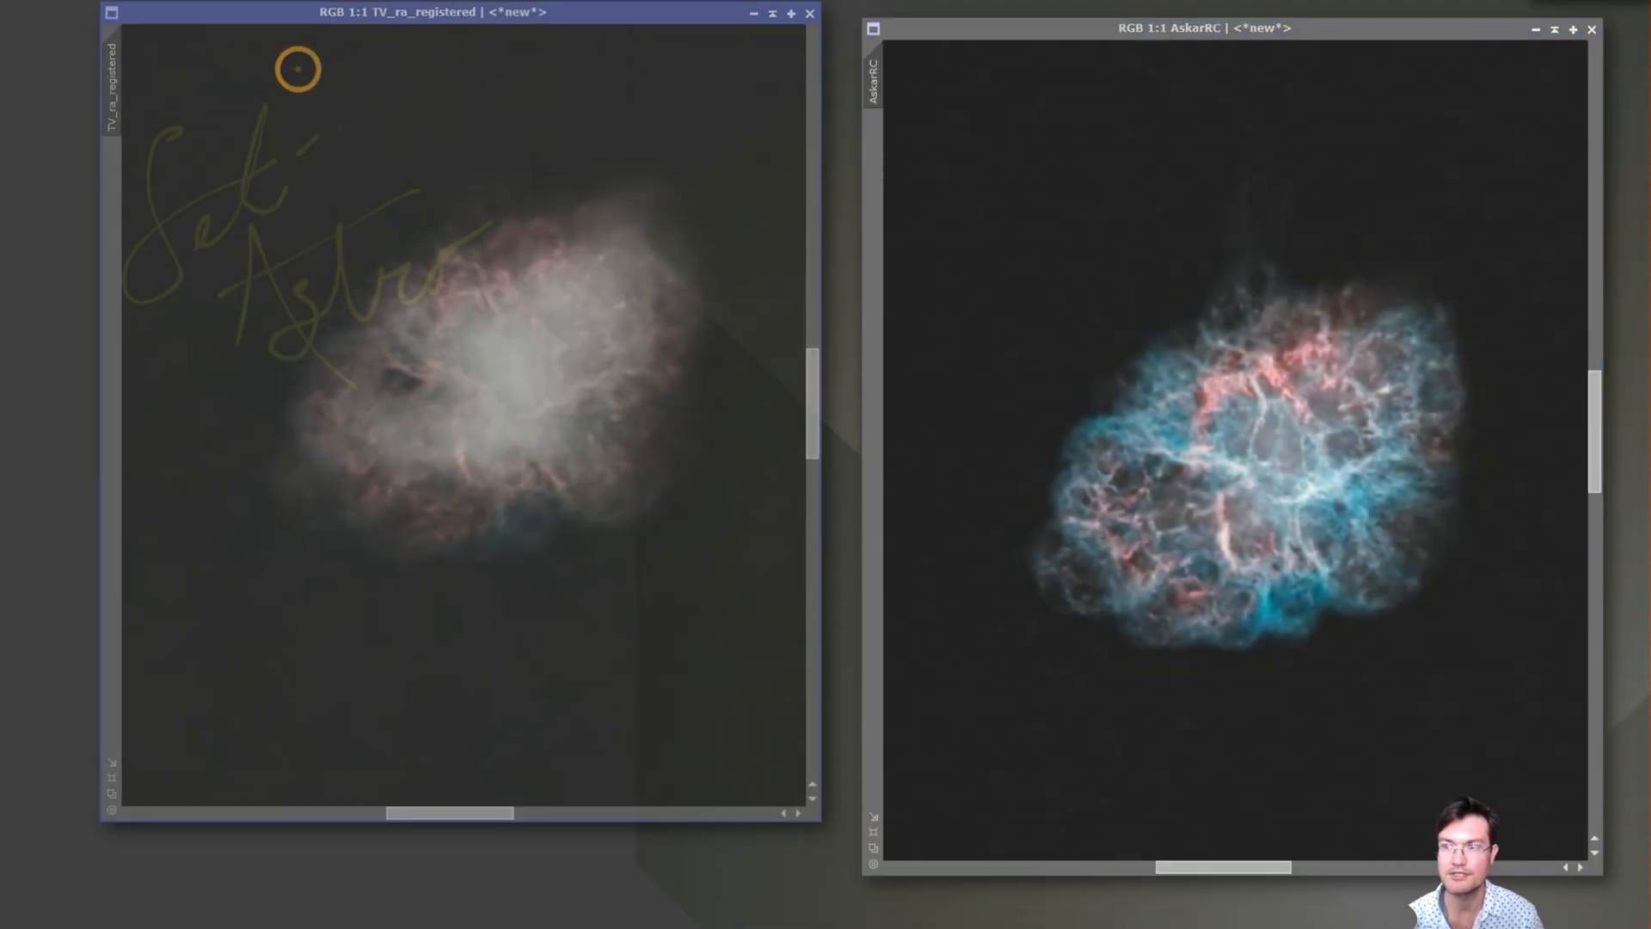
left_click_drag(808, 820, 861, 875)
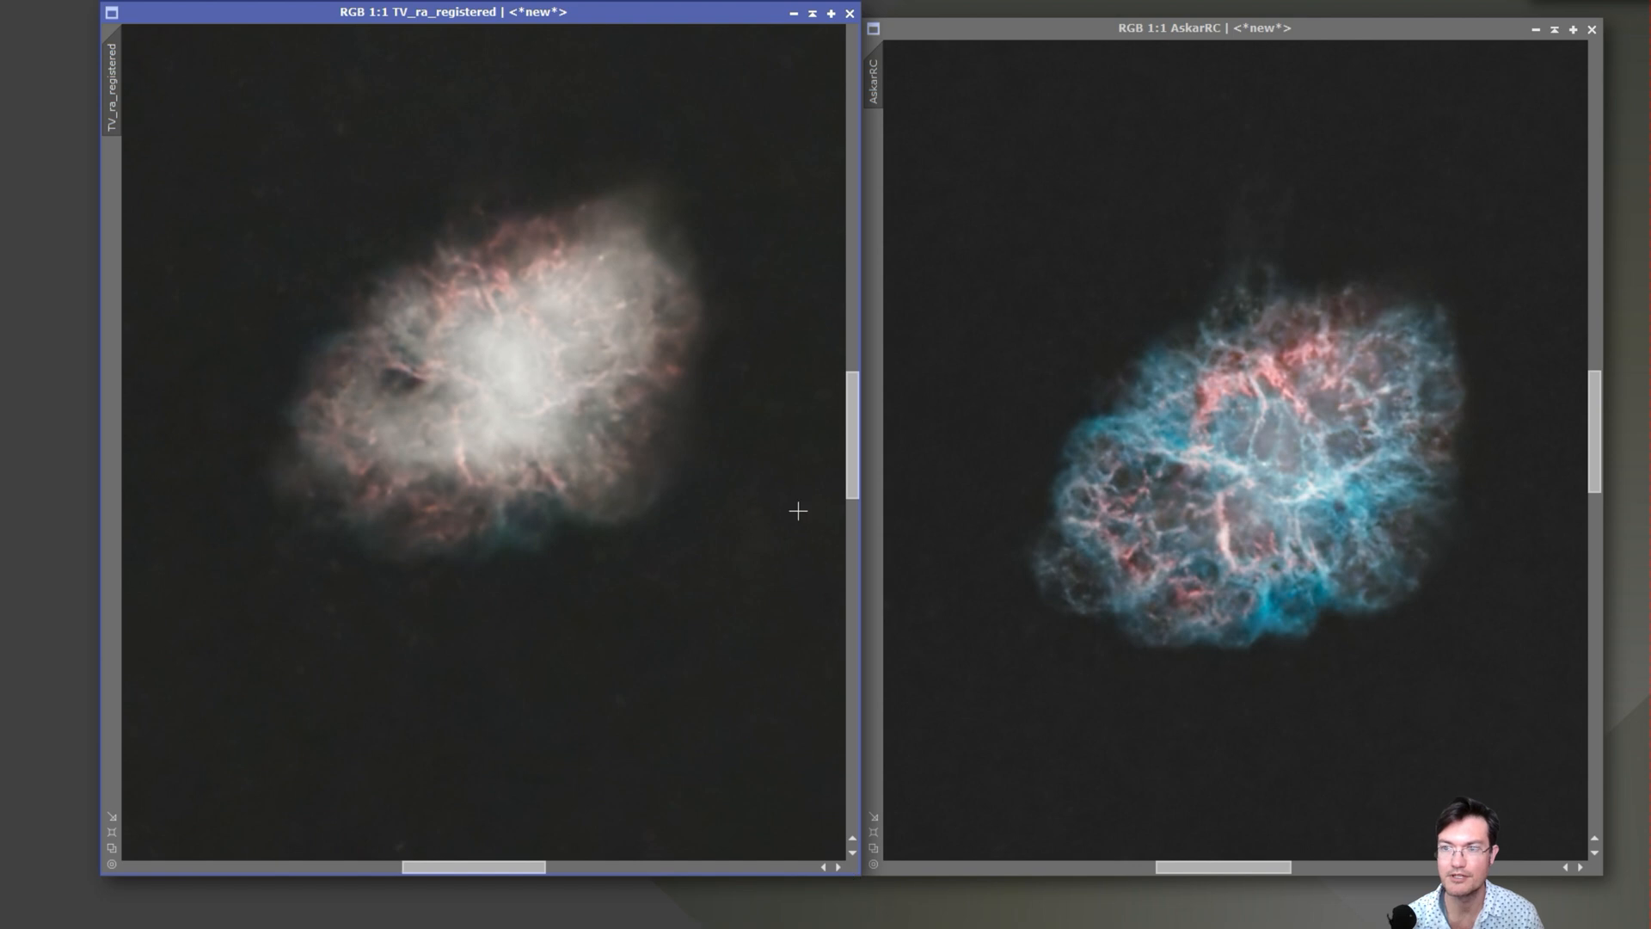
left_click_drag(851, 469, 851, 457)
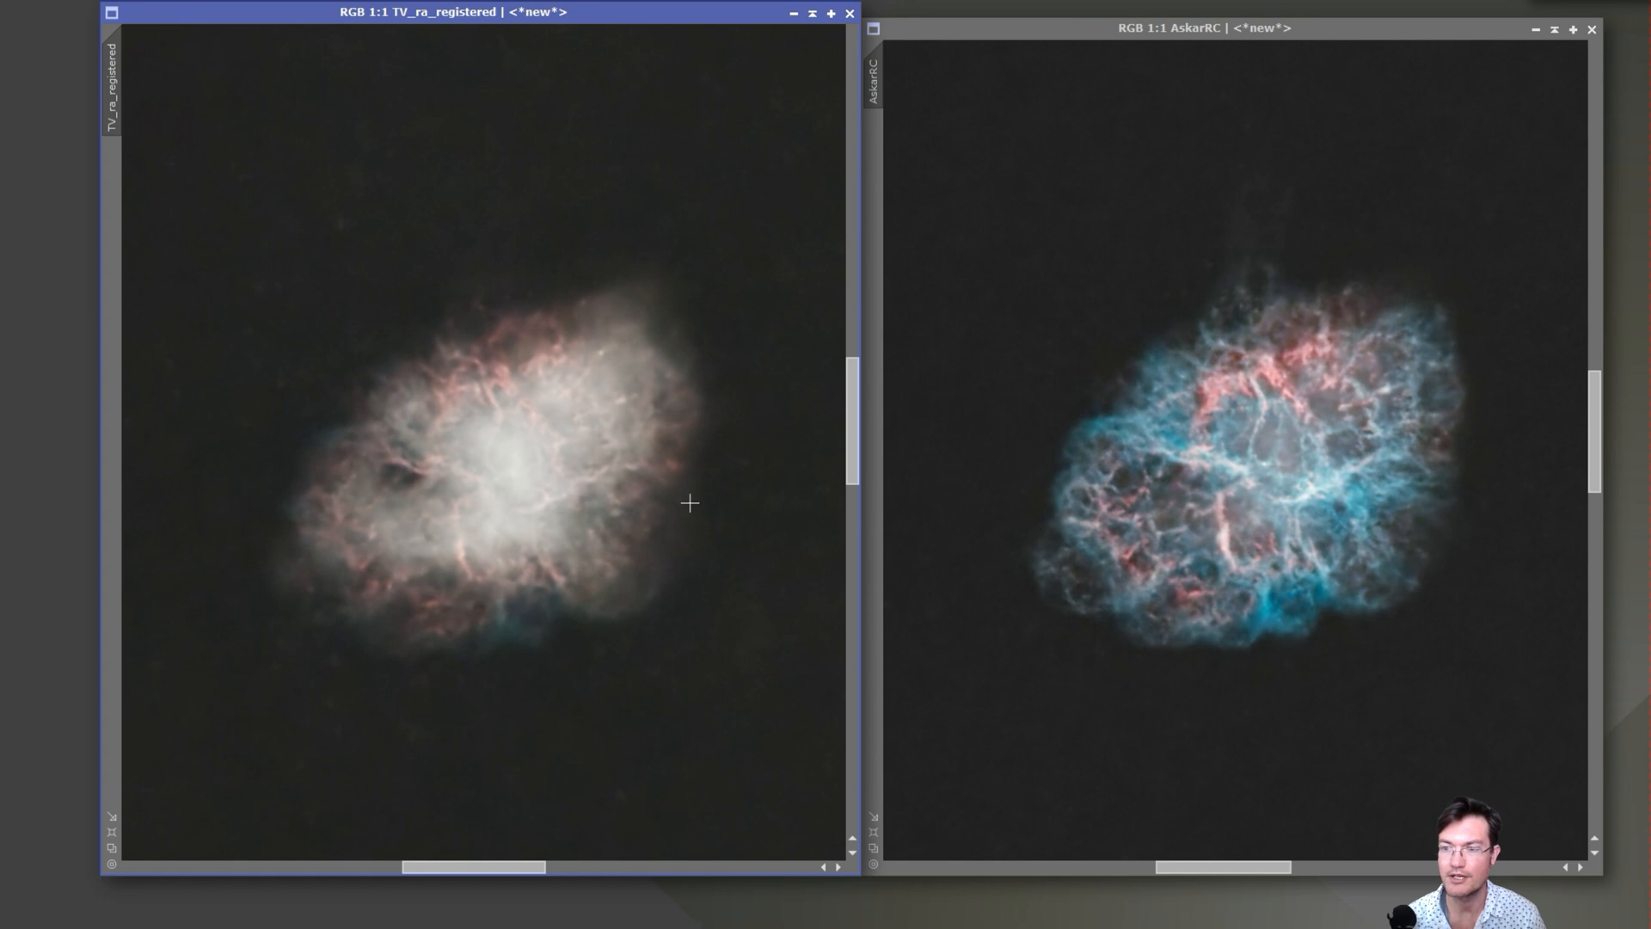
left_click_drag(713, 743, 761, 742)
left_click_drag(1071, 748, 998, 698)
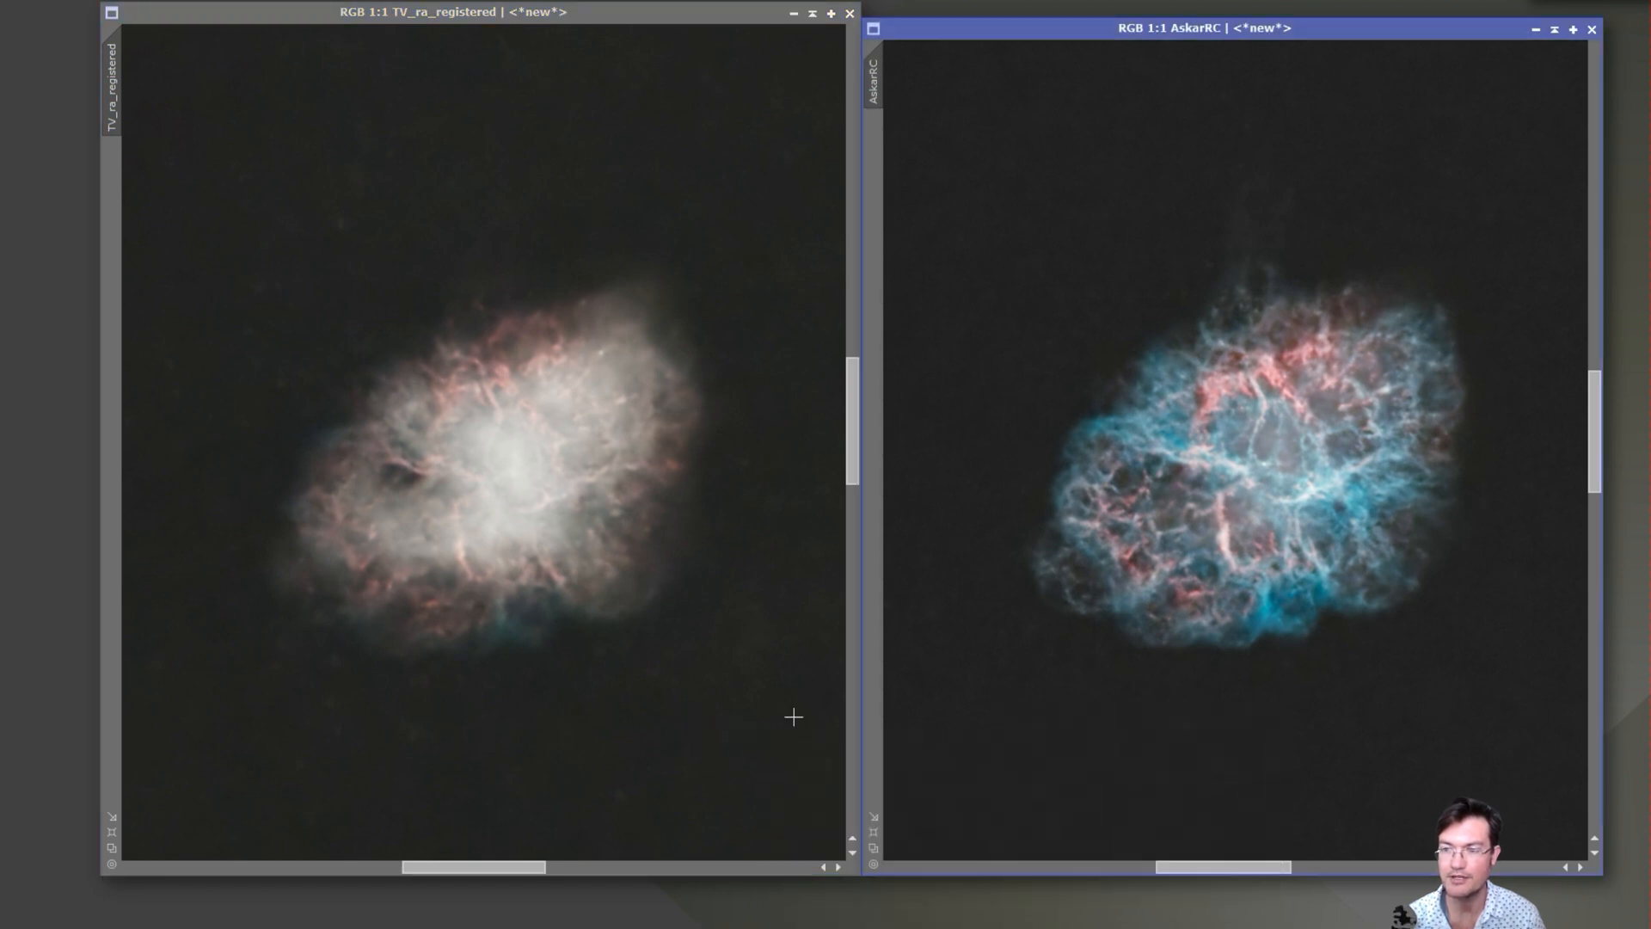
left_click_drag(771, 722, 771, 722)
left_click(990, 708)
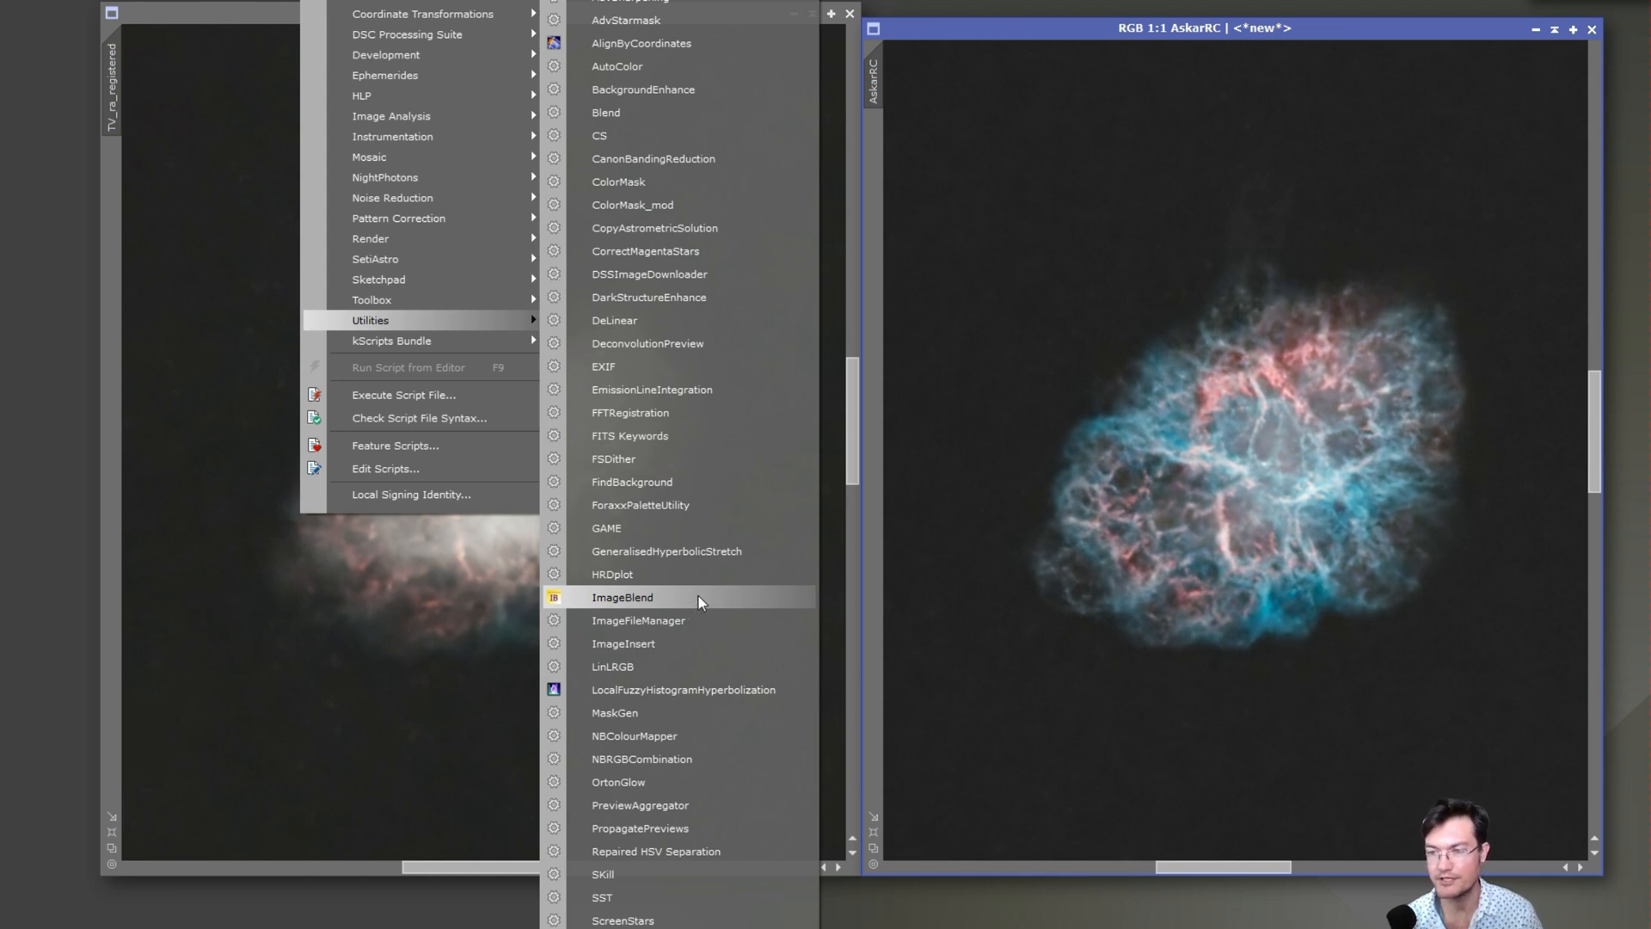
mouse_move(461, 297)
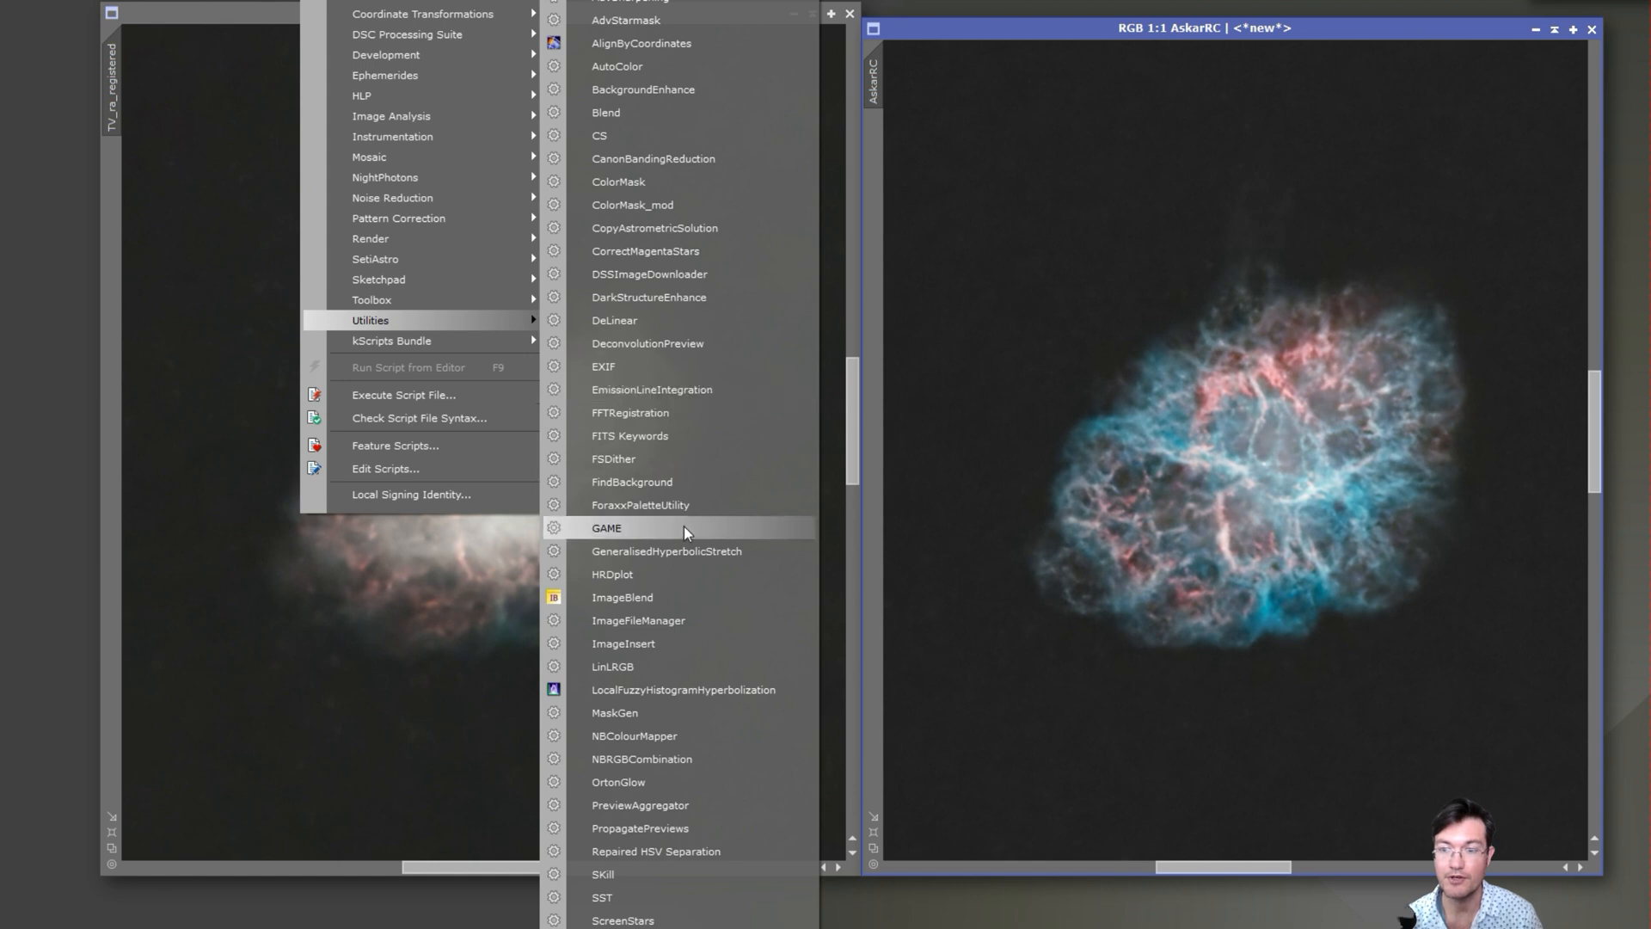
Open the ImageBlend script with TV_ra_registered as base image and AskarRC as blend image, with the preview zoomed on the nebula
left_click(659, 601)
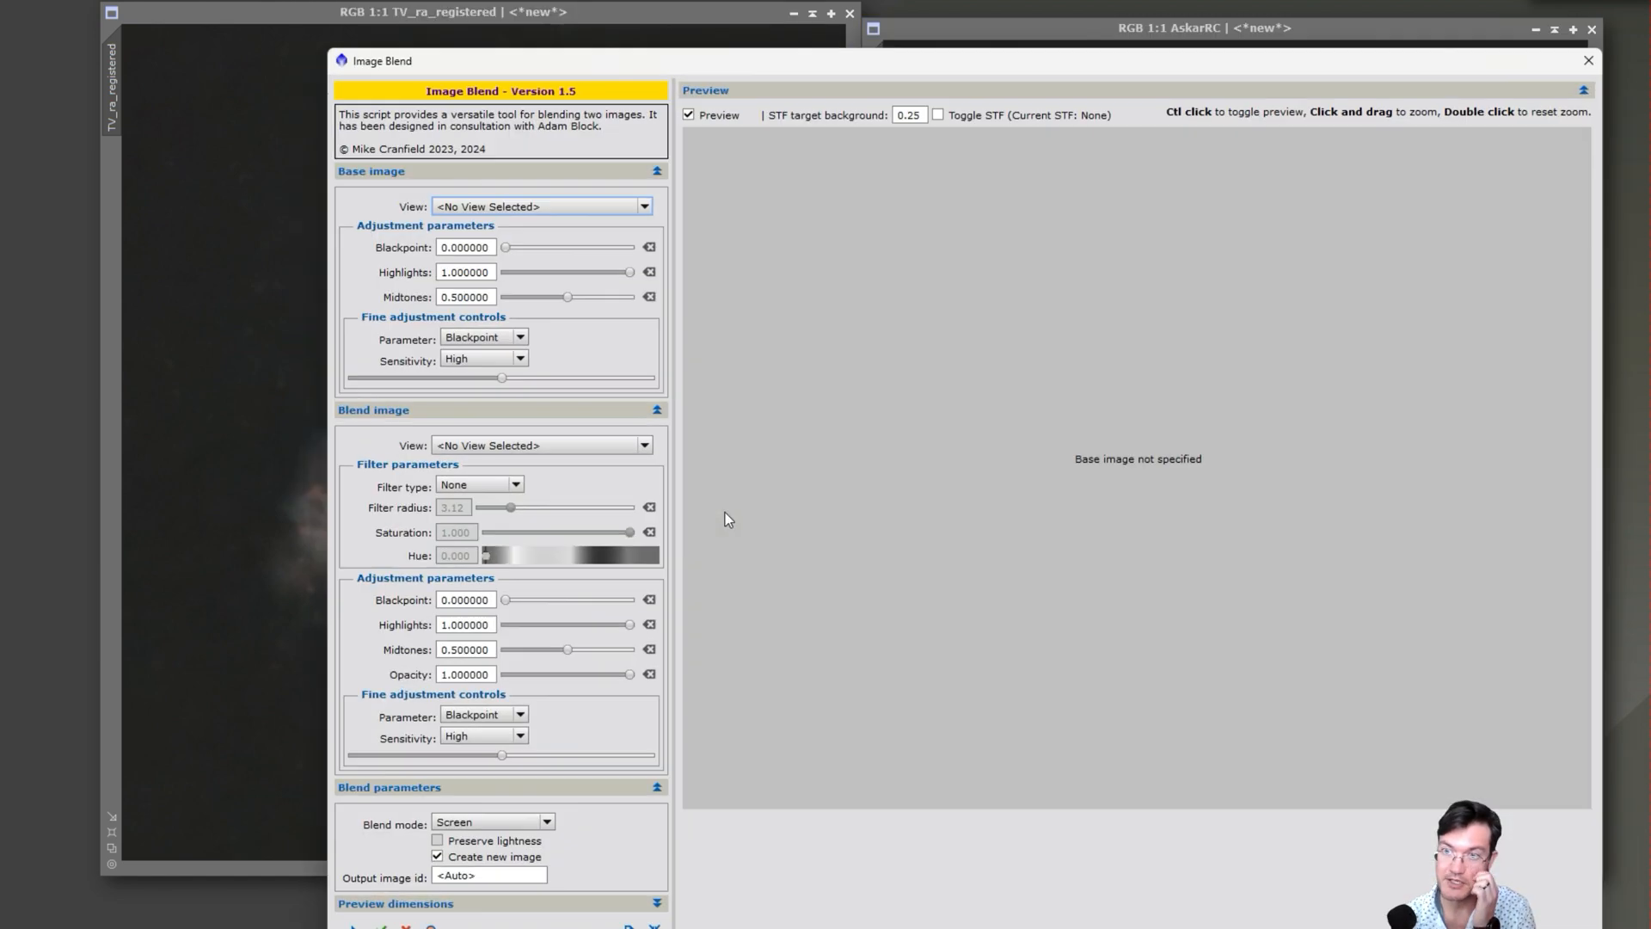
left_click(584, 207)
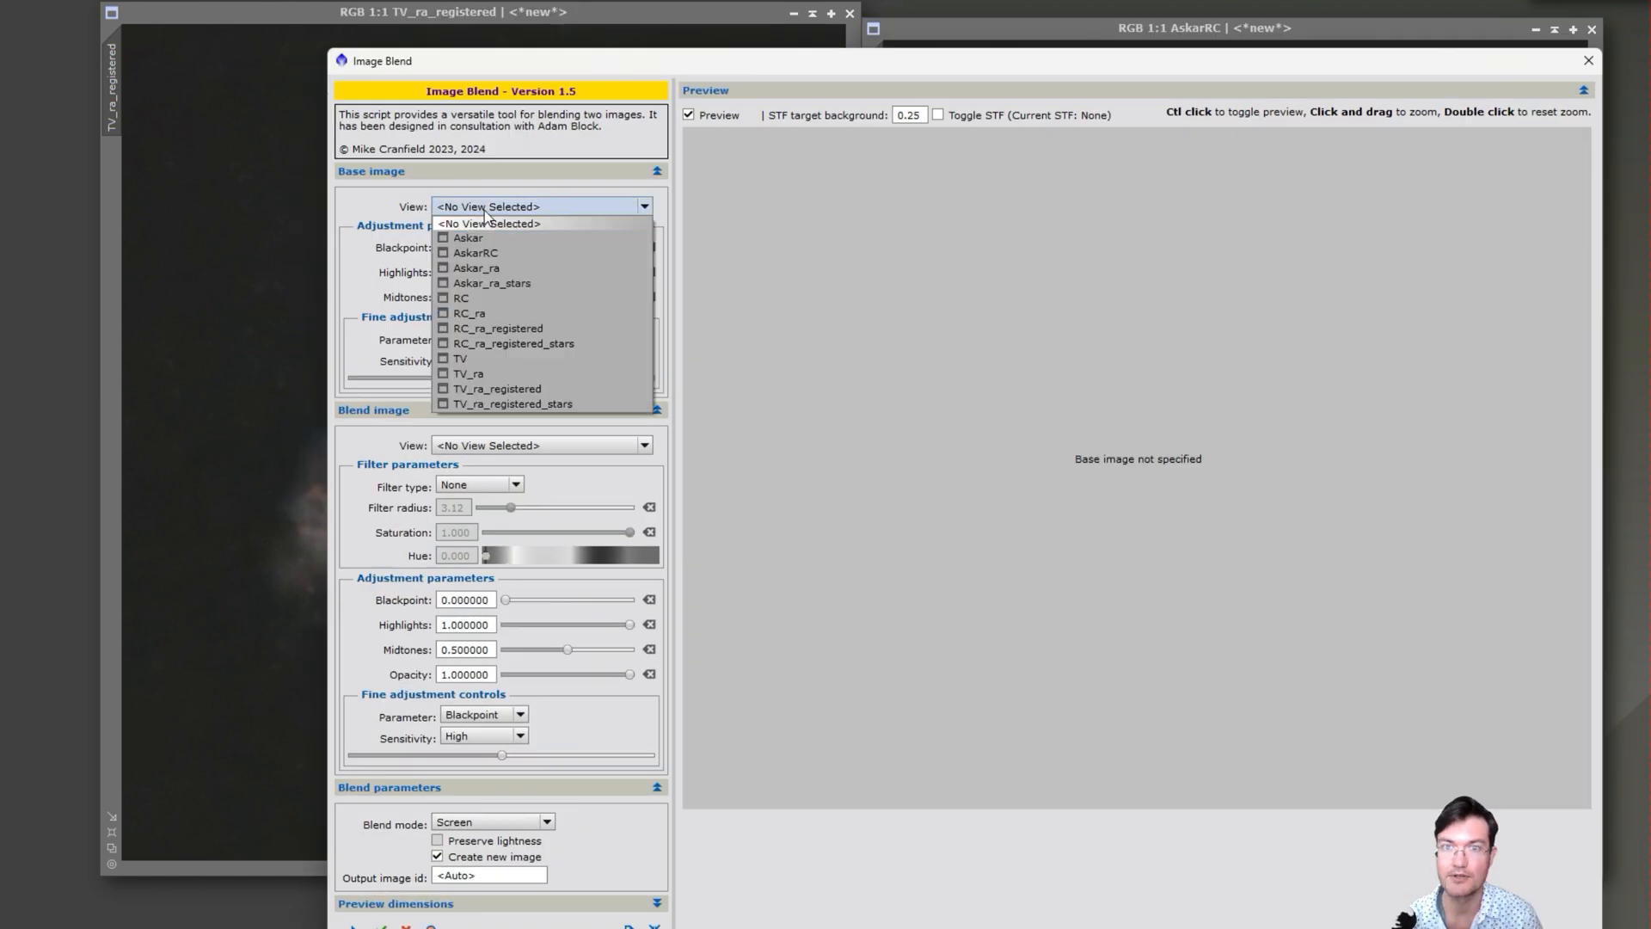
left_click(533, 389)
left_click(542, 446)
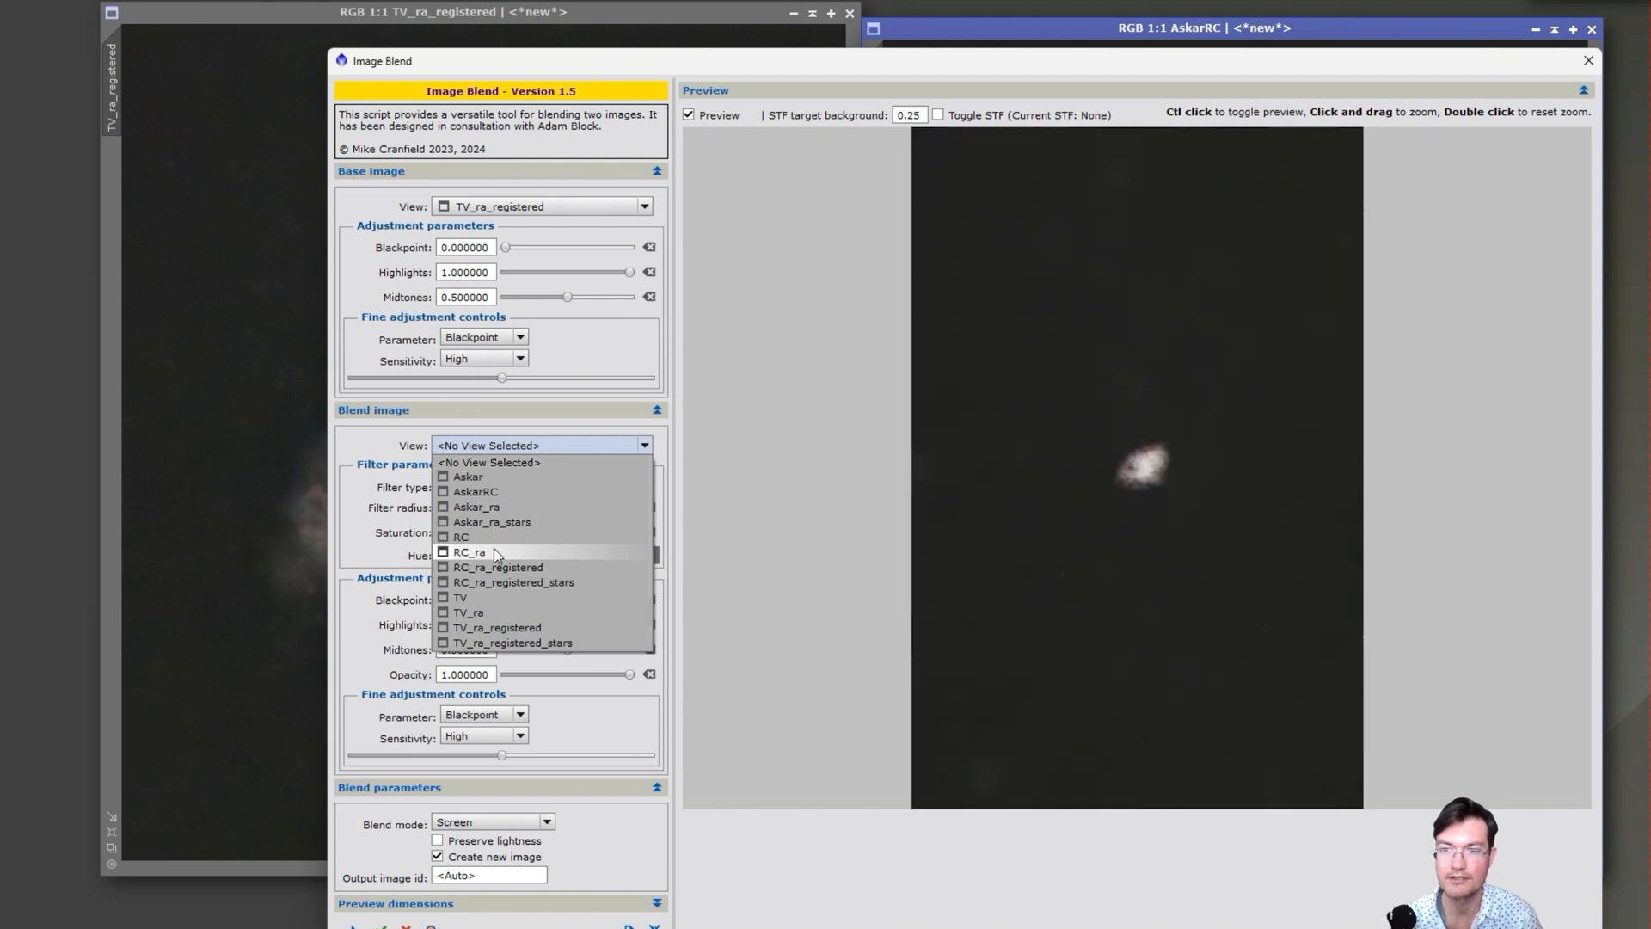
left_click(502, 492)
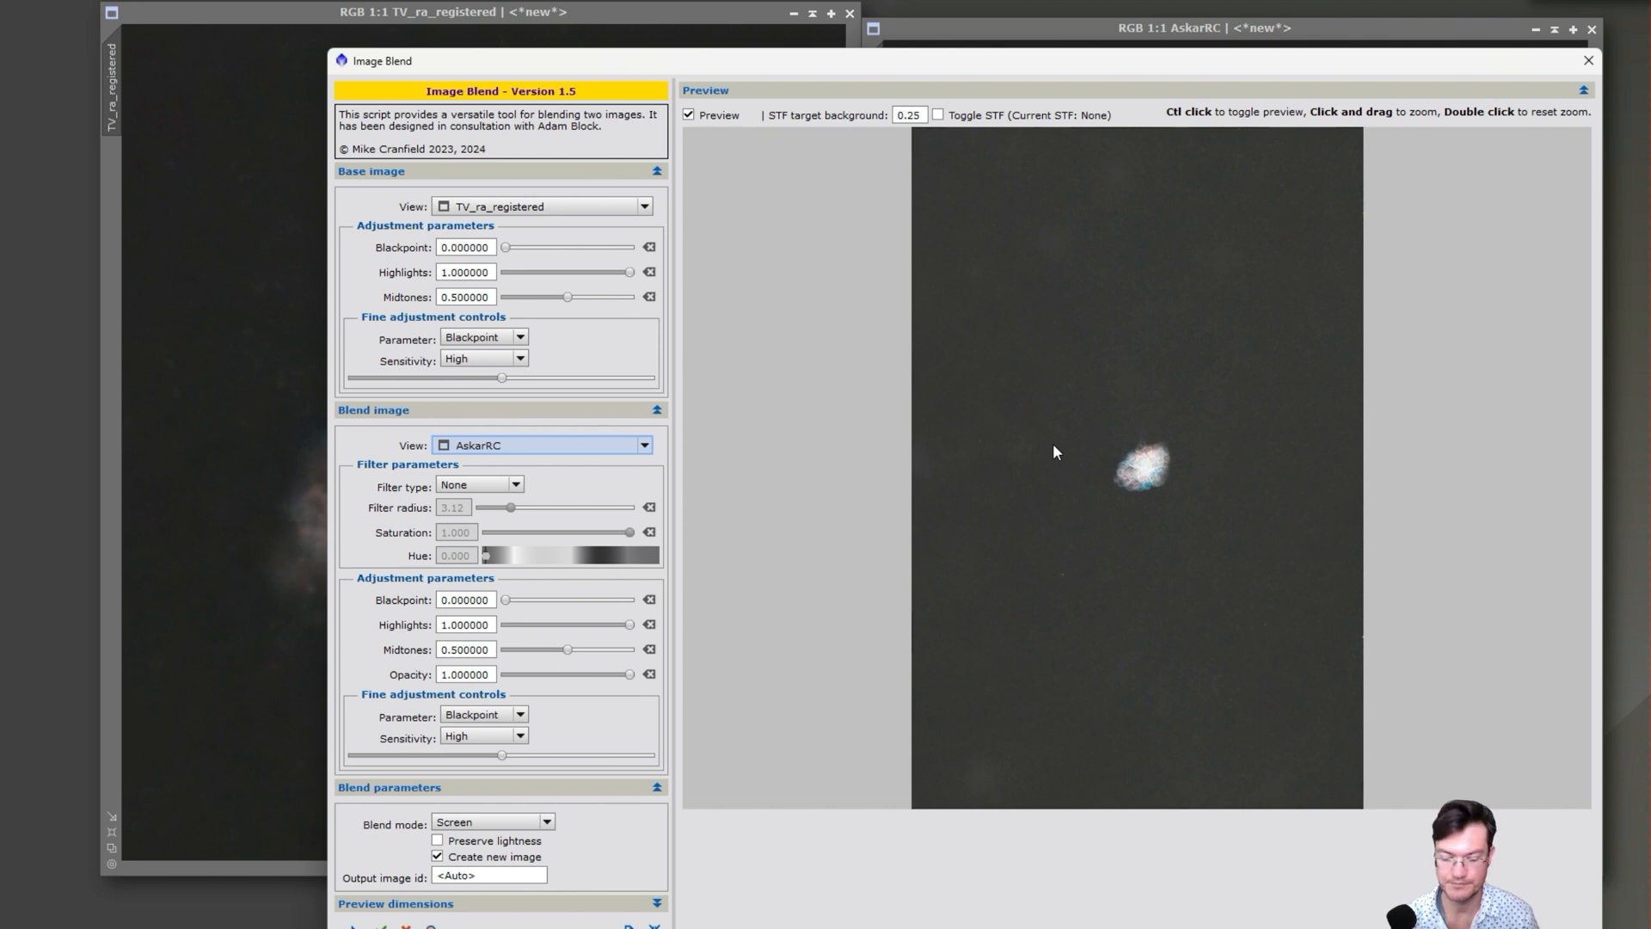
left_click_drag(1052, 442, 1221, 534)
Blend AskarRC over TV_ra_registered in Replace mode at 0.492857 opacity and generate the result as a new image
left_click(487, 823)
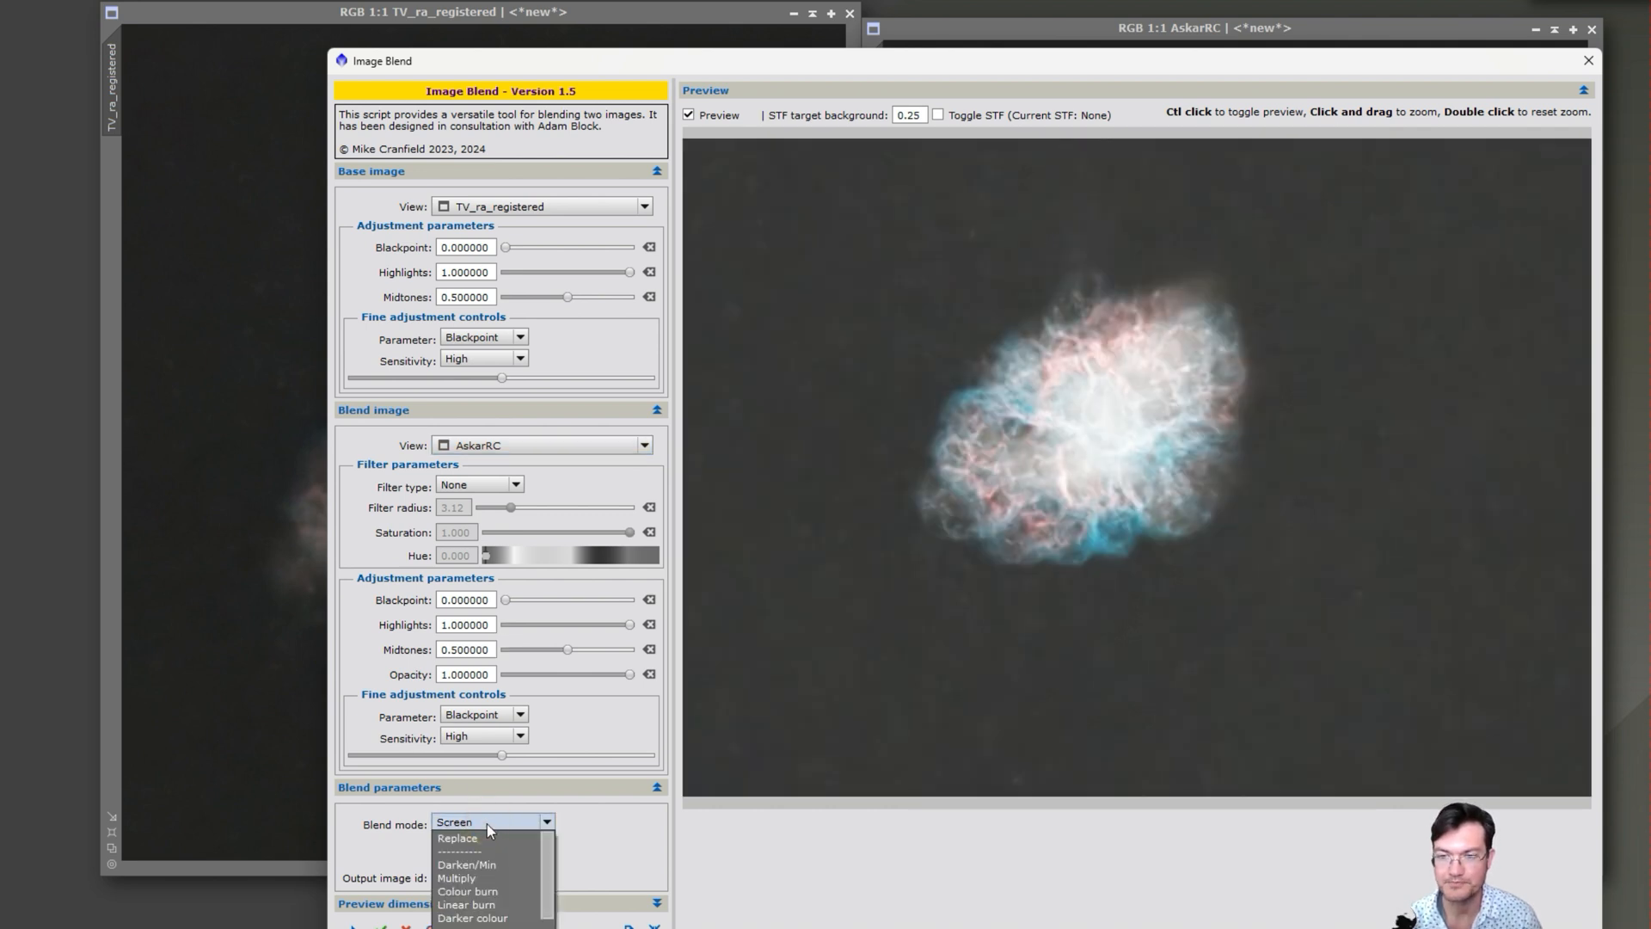
left_click(506, 822)
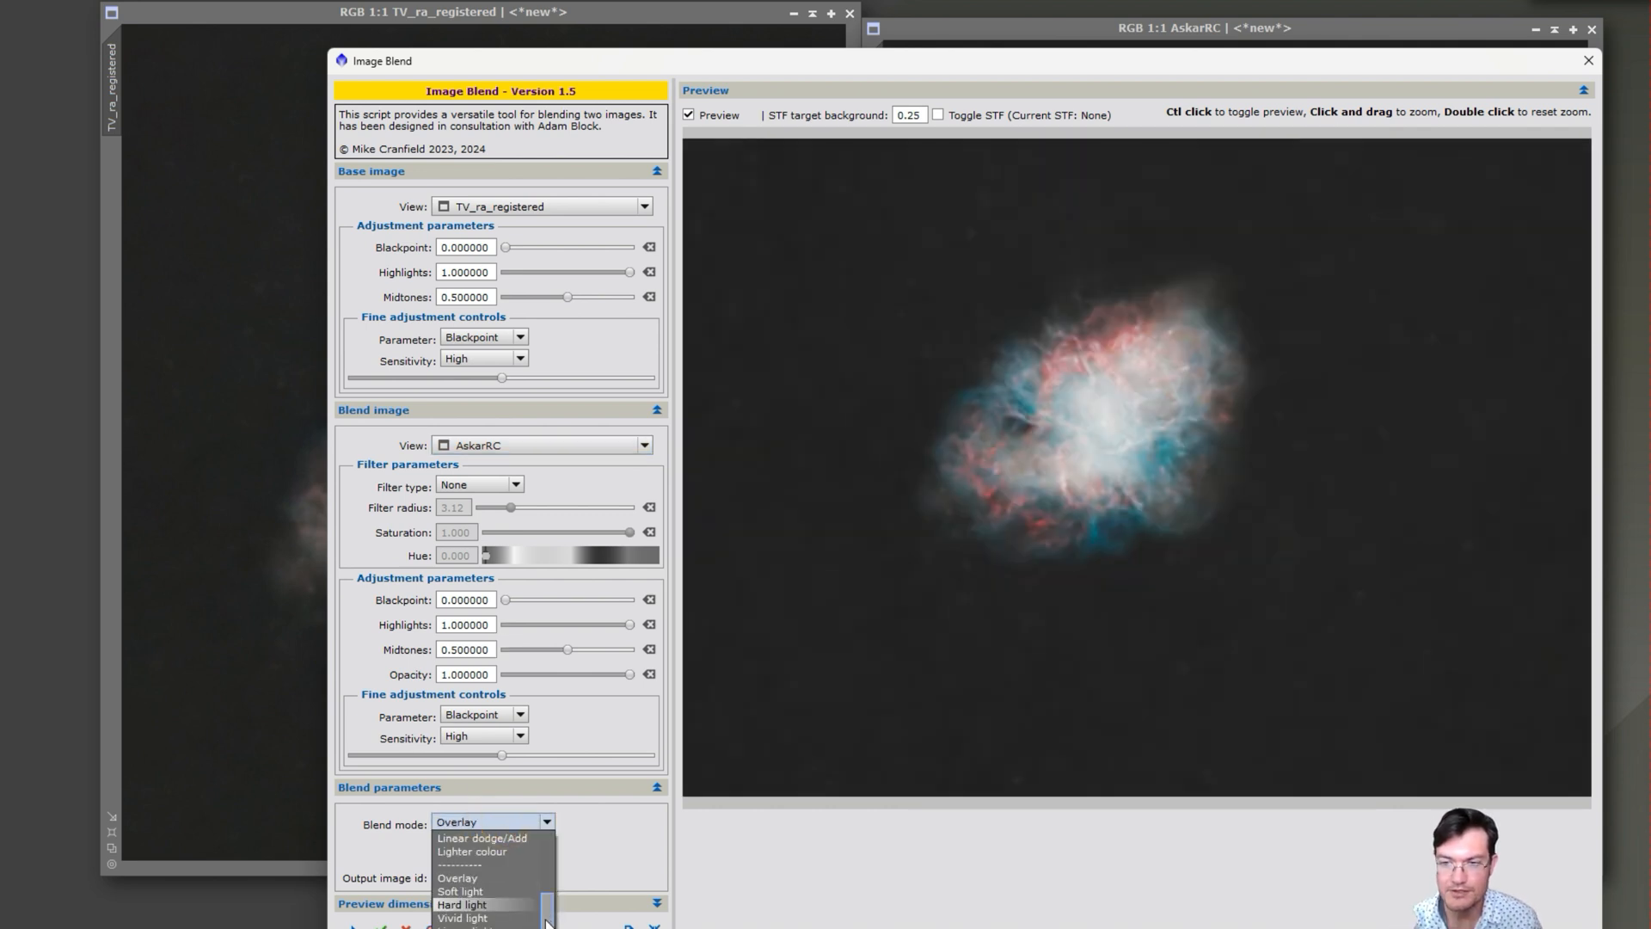
left_click_drag(548, 921, 545, 838)
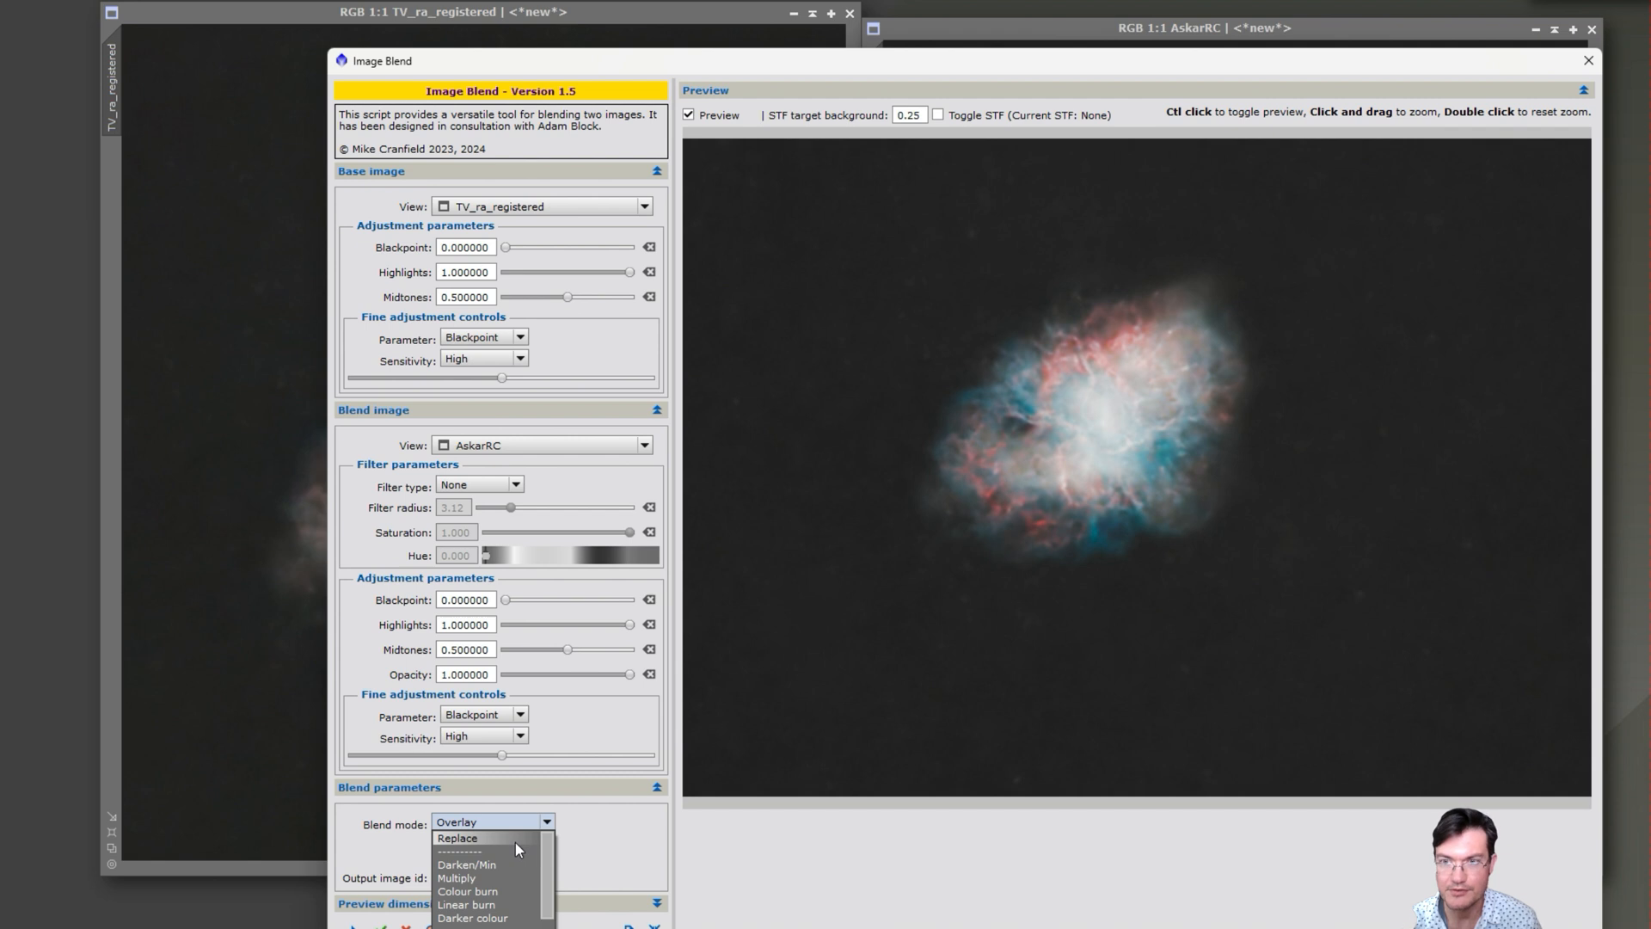
left_click(514, 843)
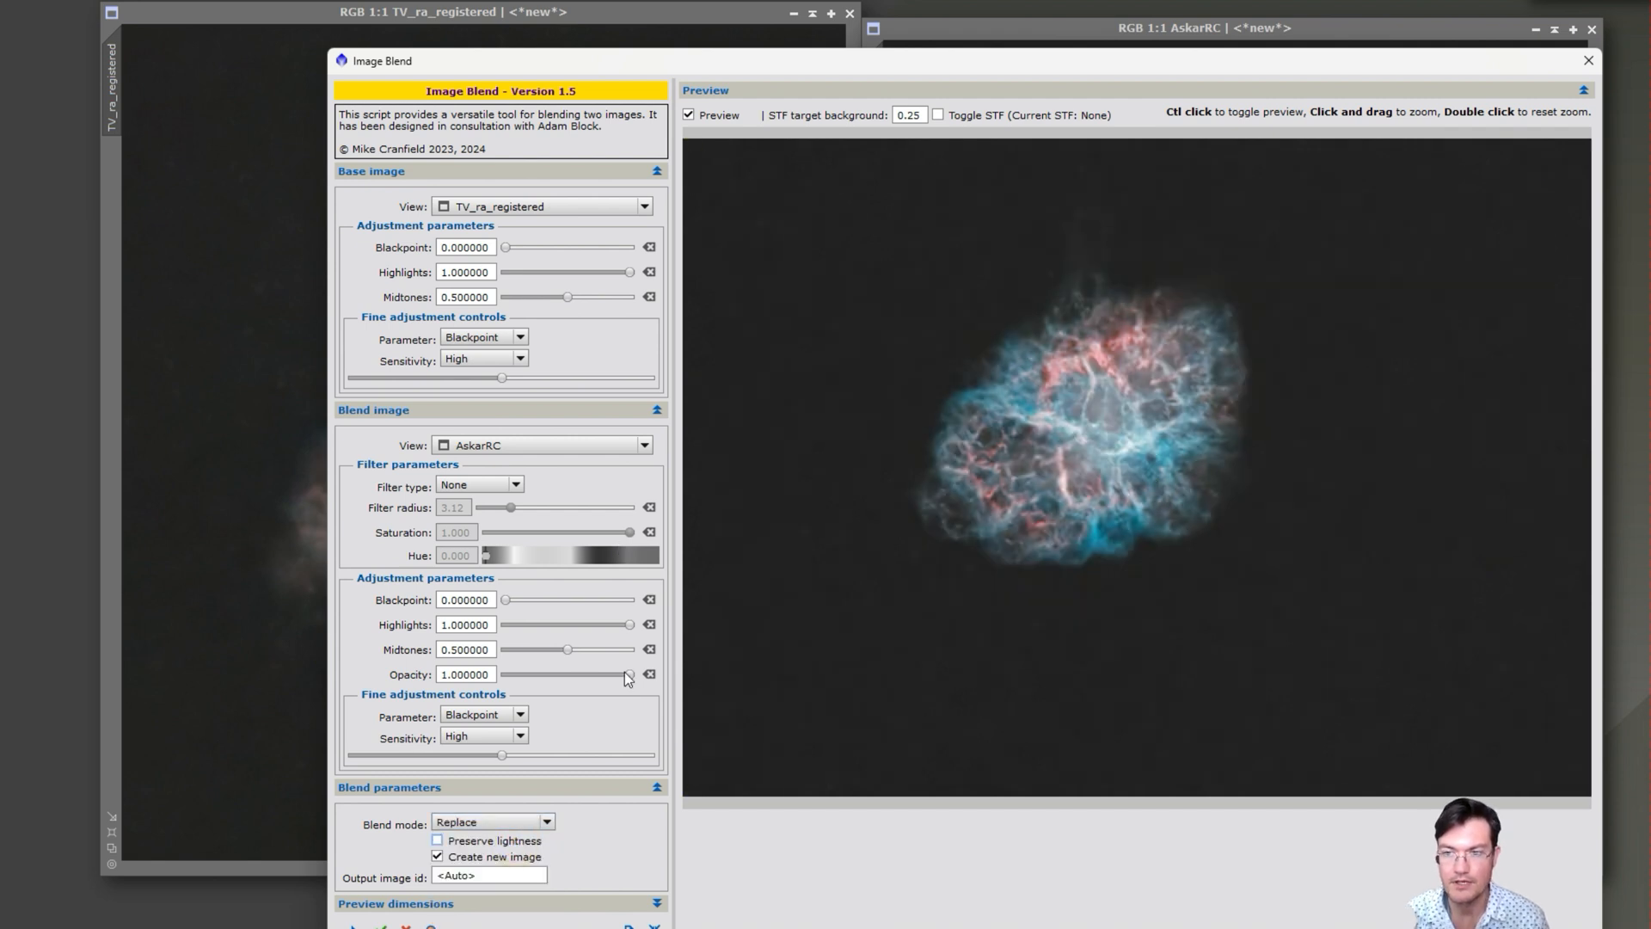
left_click_drag(628, 675, 565, 685)
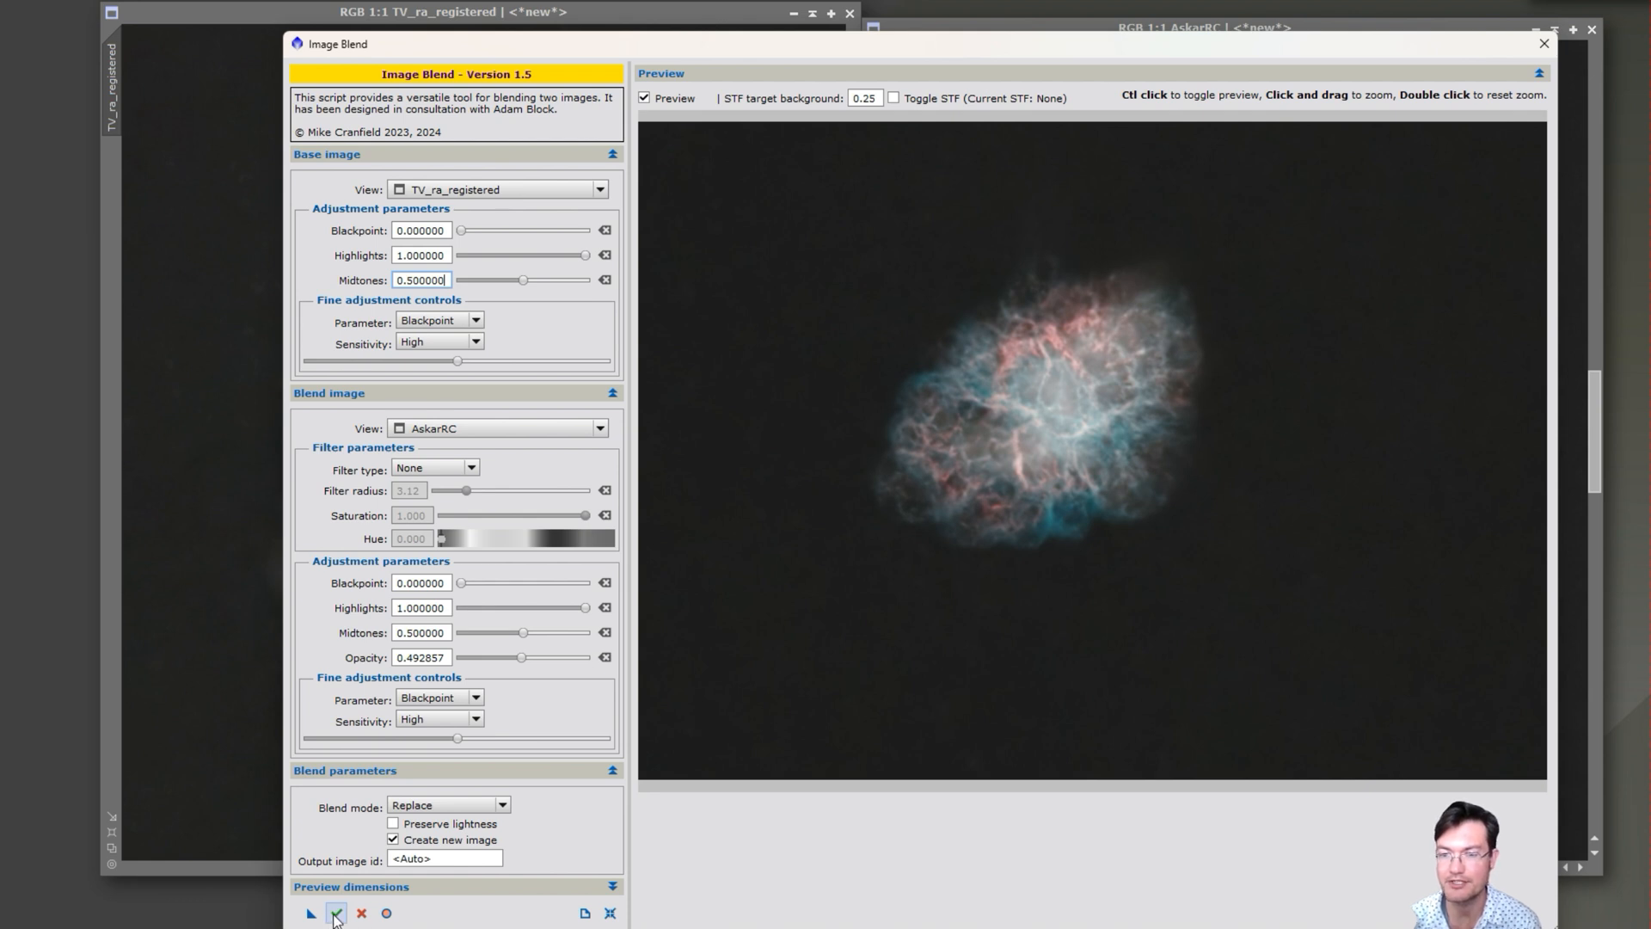
left_click(336, 914)
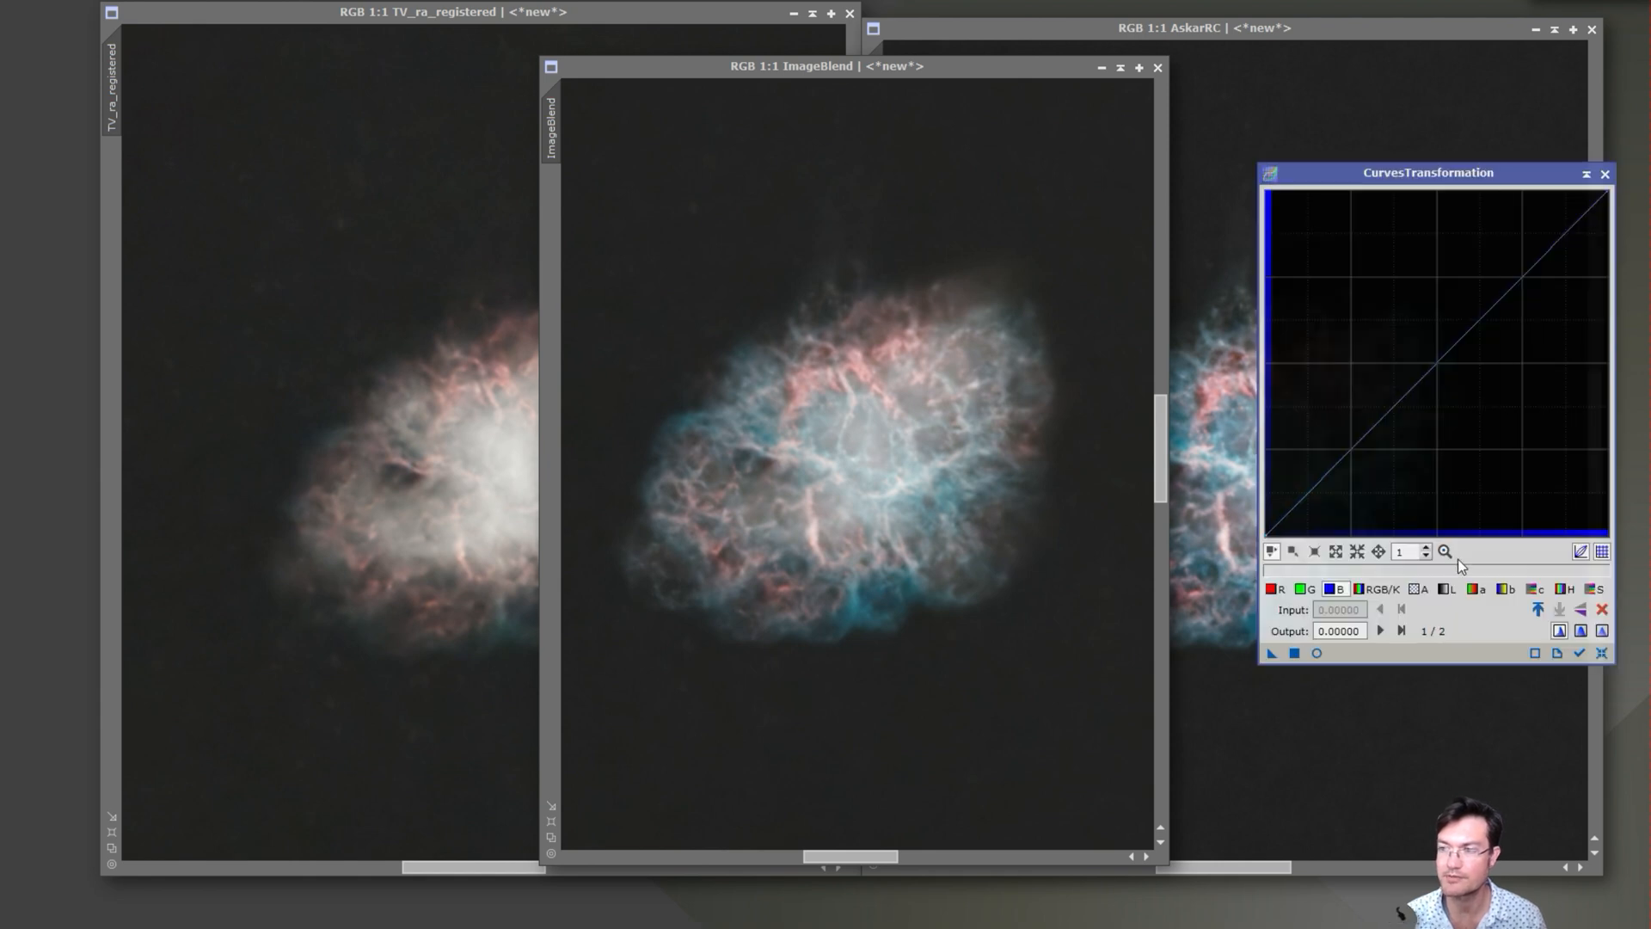
Boost ImageBlend's color and contrast with CurvesTransformation, raising the c curve to 0.57179 at 0.50388 input and adding an RGB/K S-curve
left_click(1534, 589)
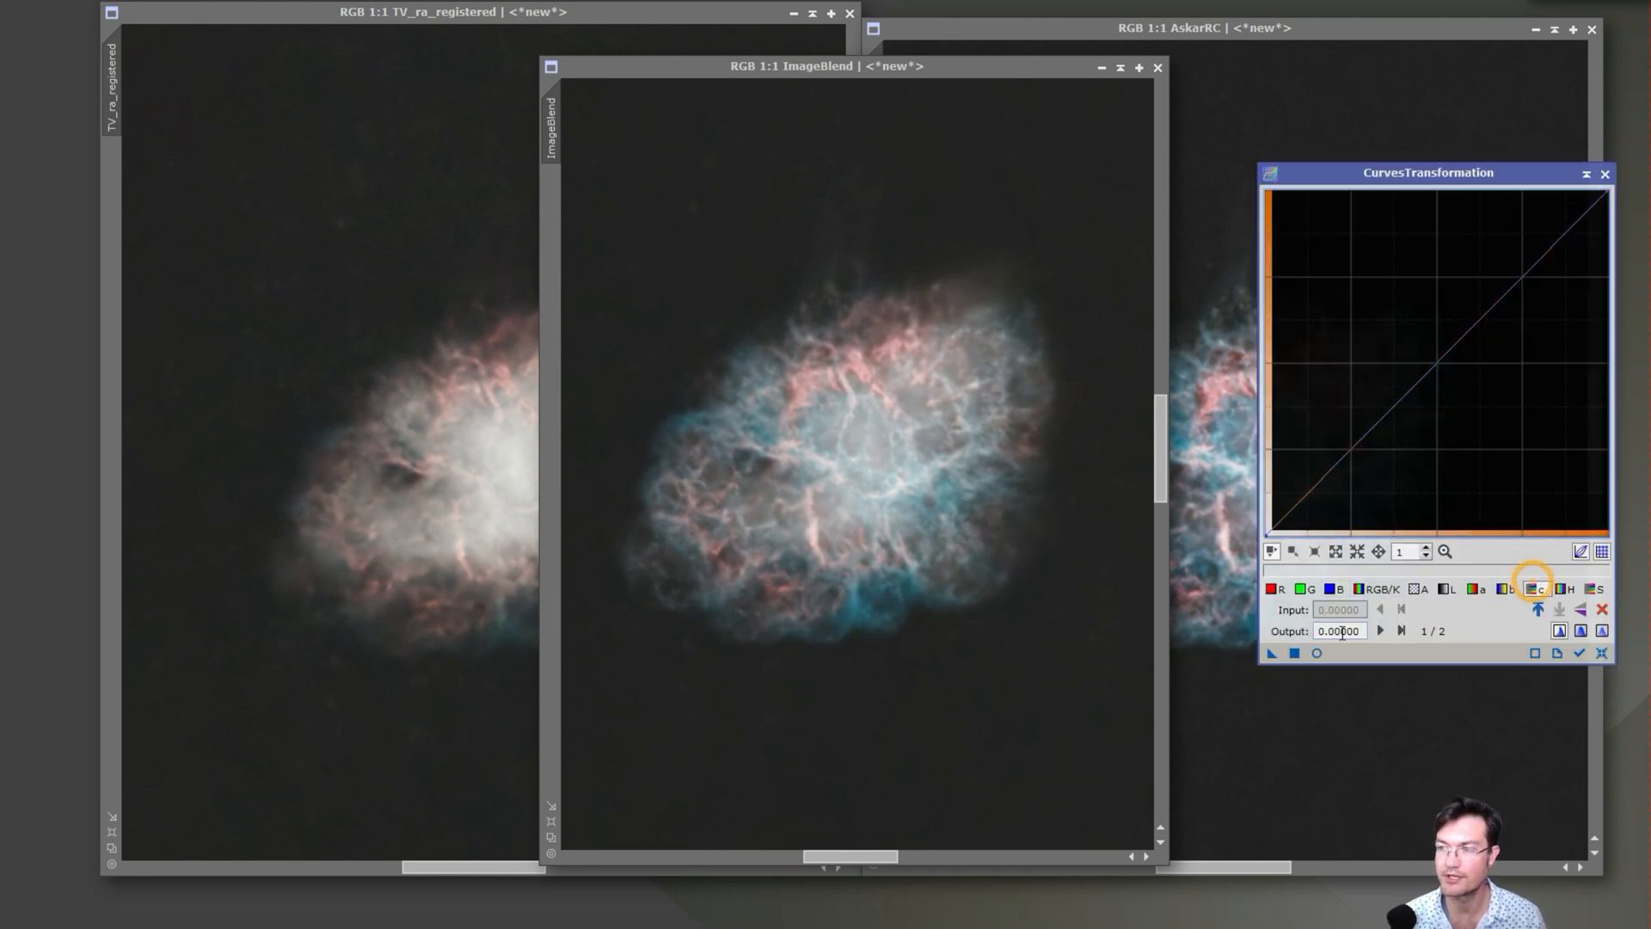
left_click(1316, 652)
left_click_drag(671, 447, 852, 590)
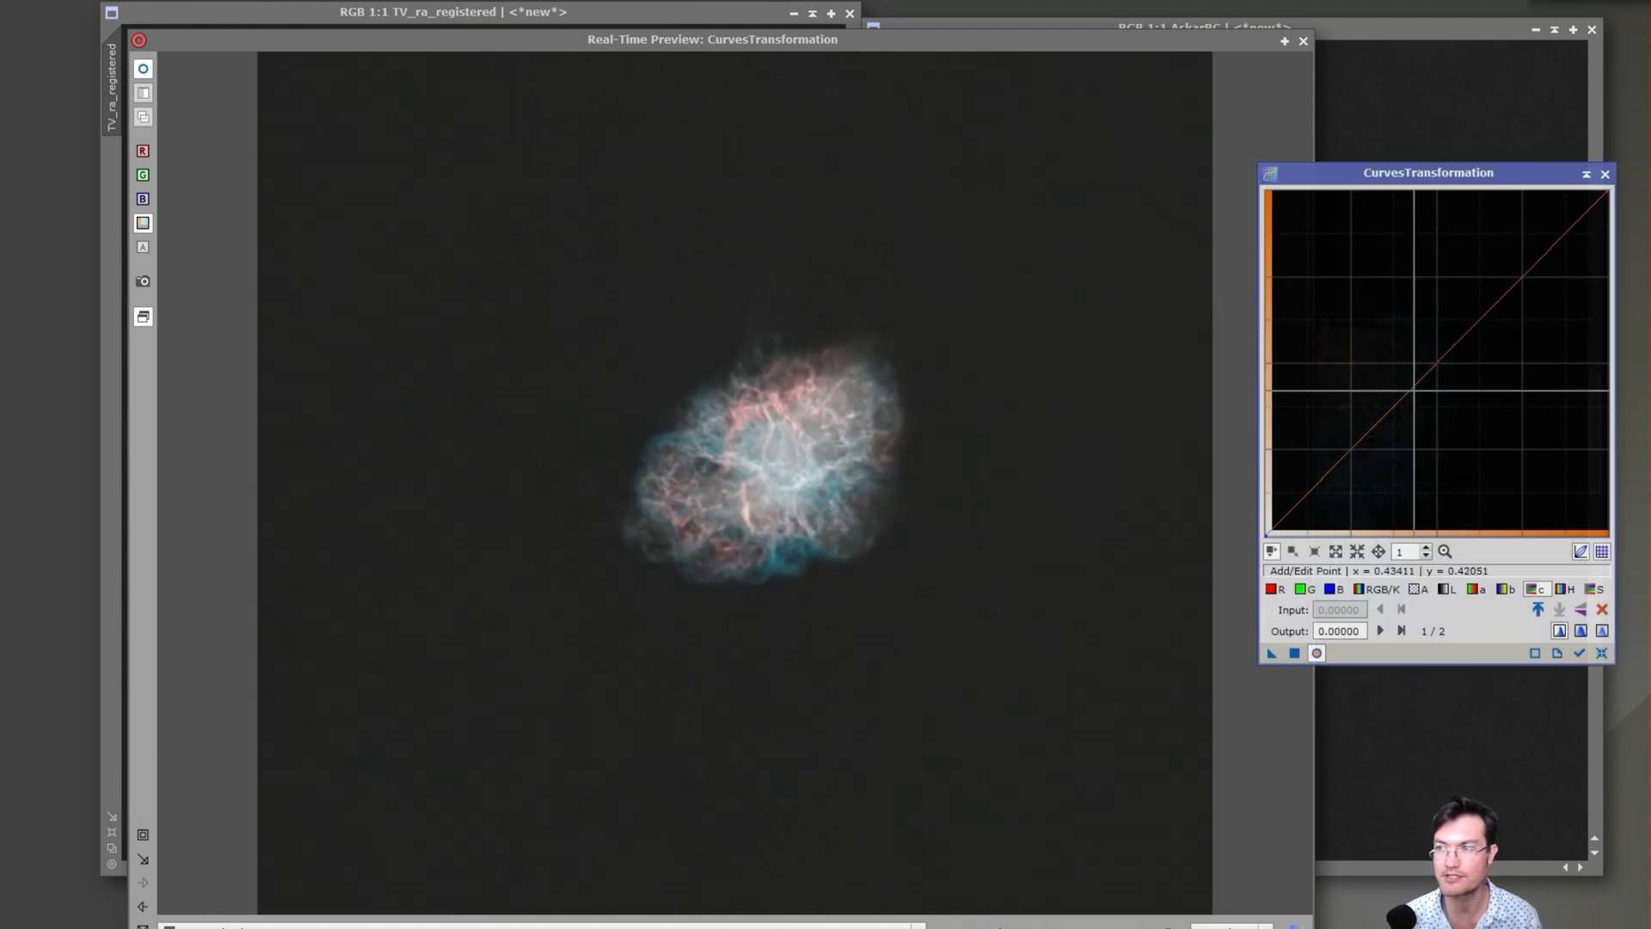
mouse_move(1436, 361)
left_mouse_down()
mouse_move(1437, 303)
mouse_move(1437, 338)
left_mouse_up()
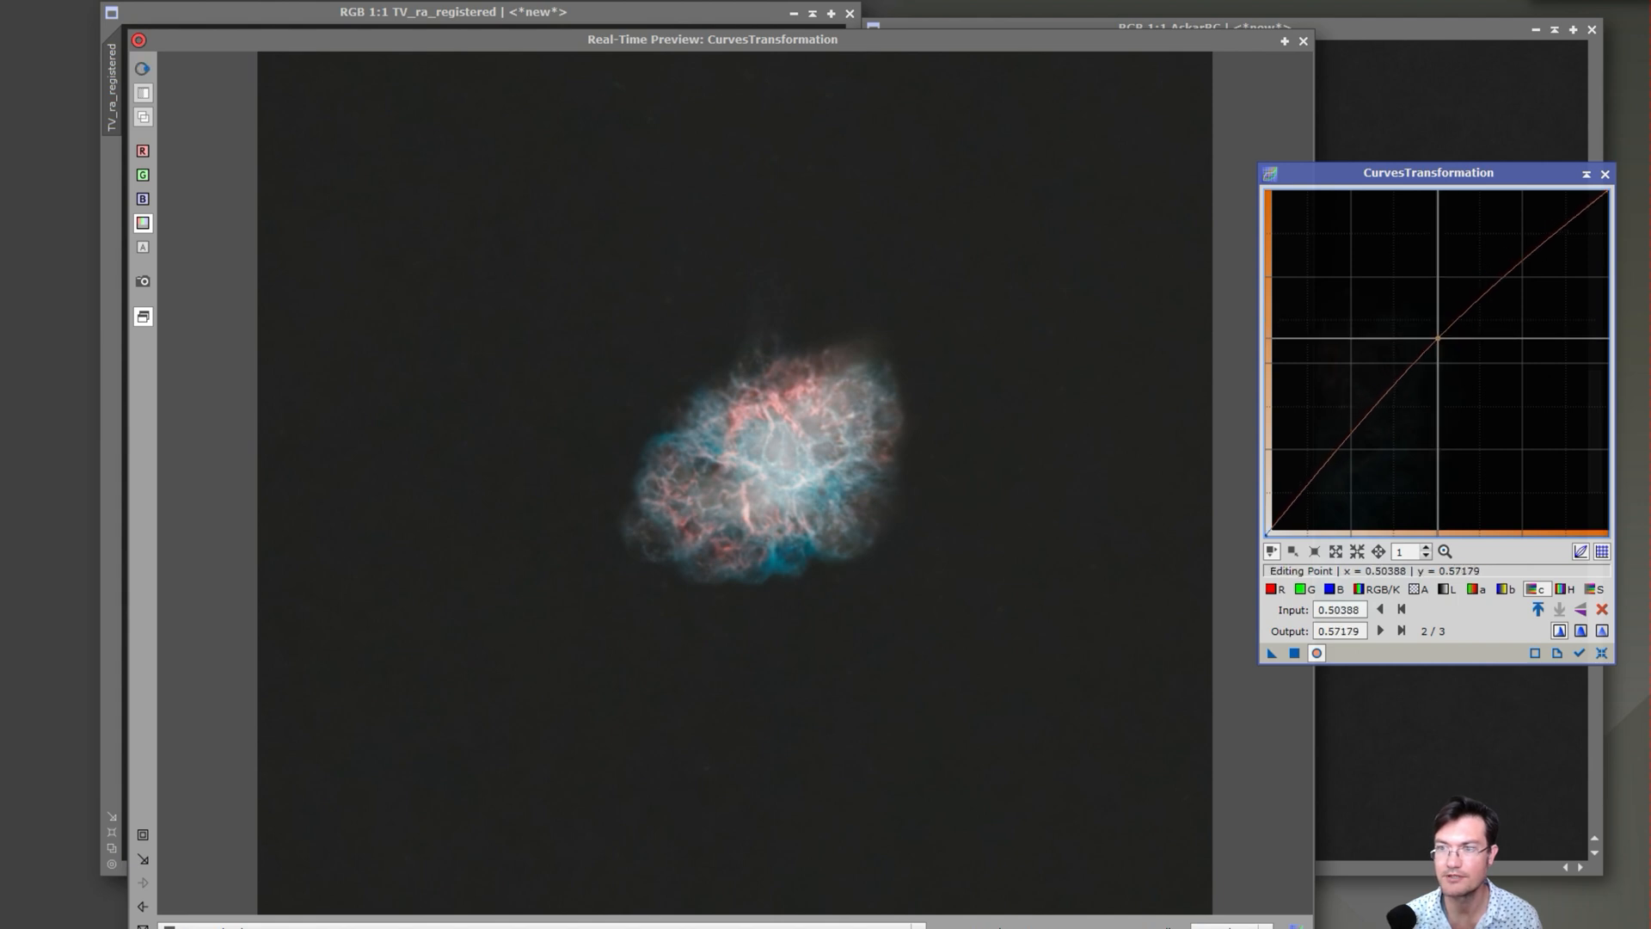
left_click(1377, 589)
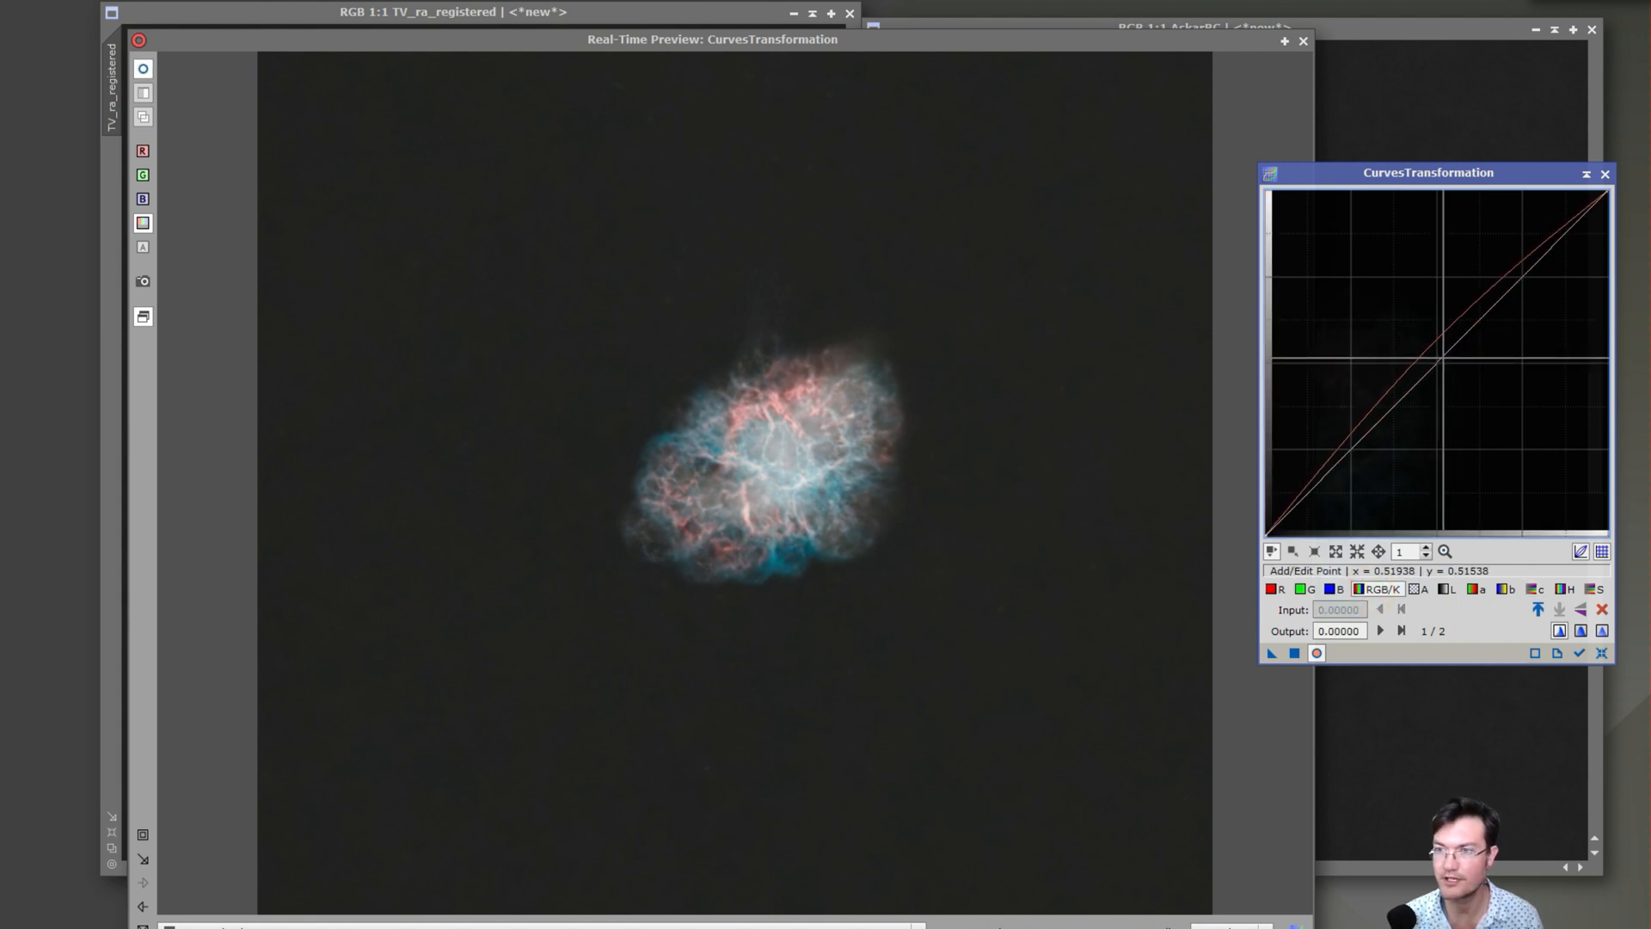
left_click_drag(1442, 357, 1441, 340)
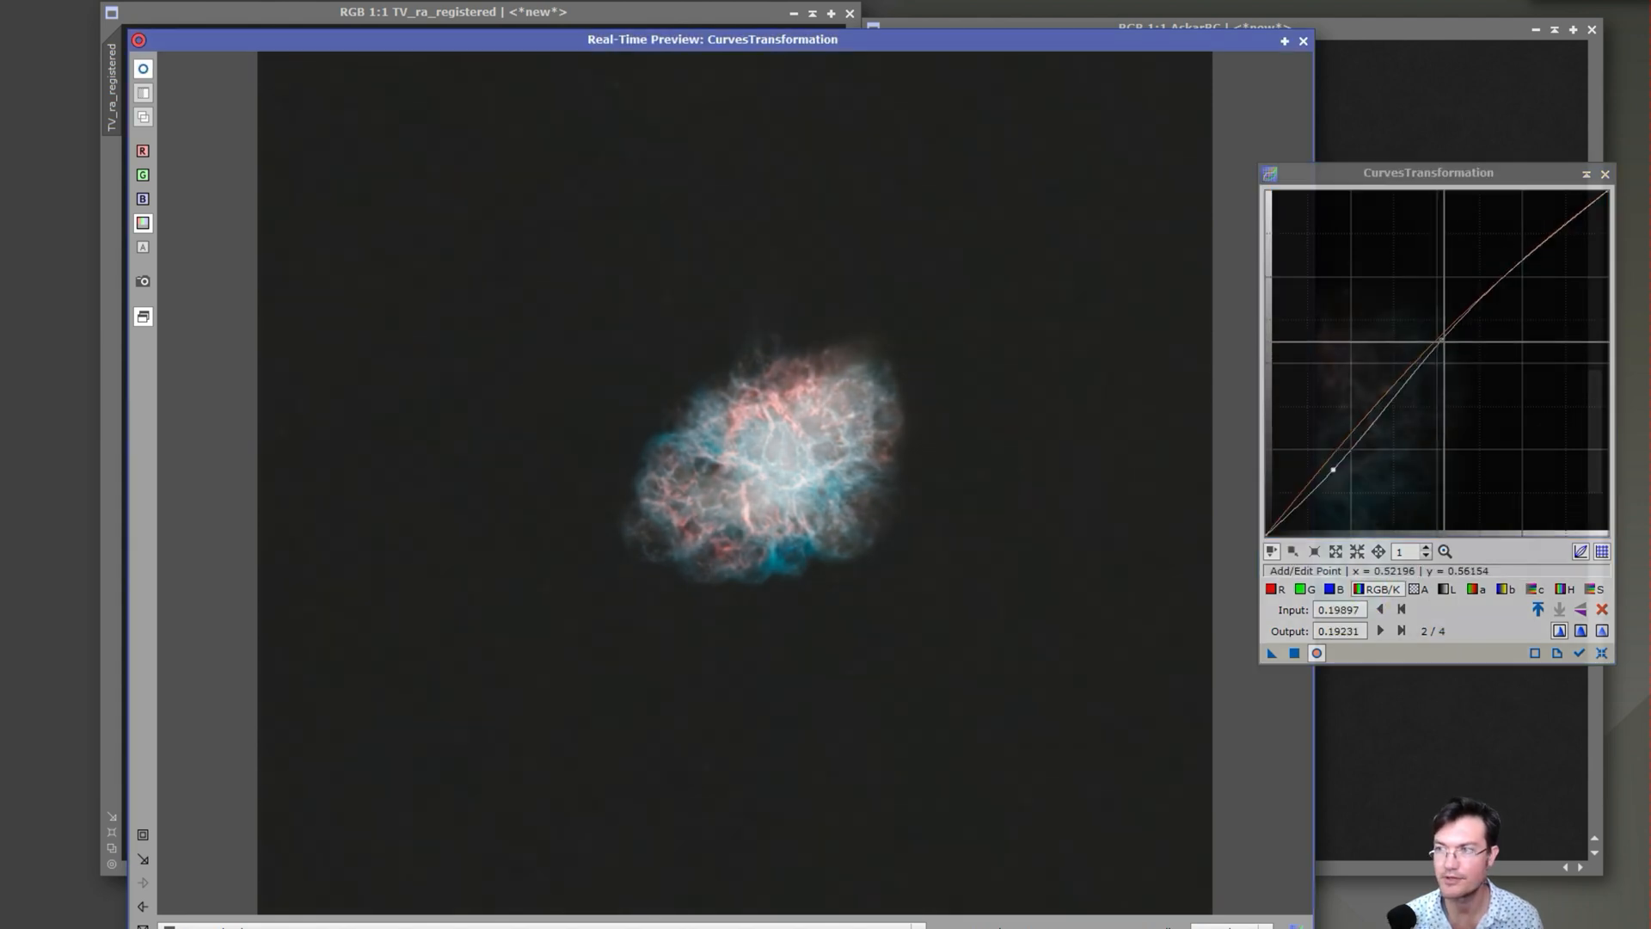
left_click_drag(1442, 339, 1445, 329)
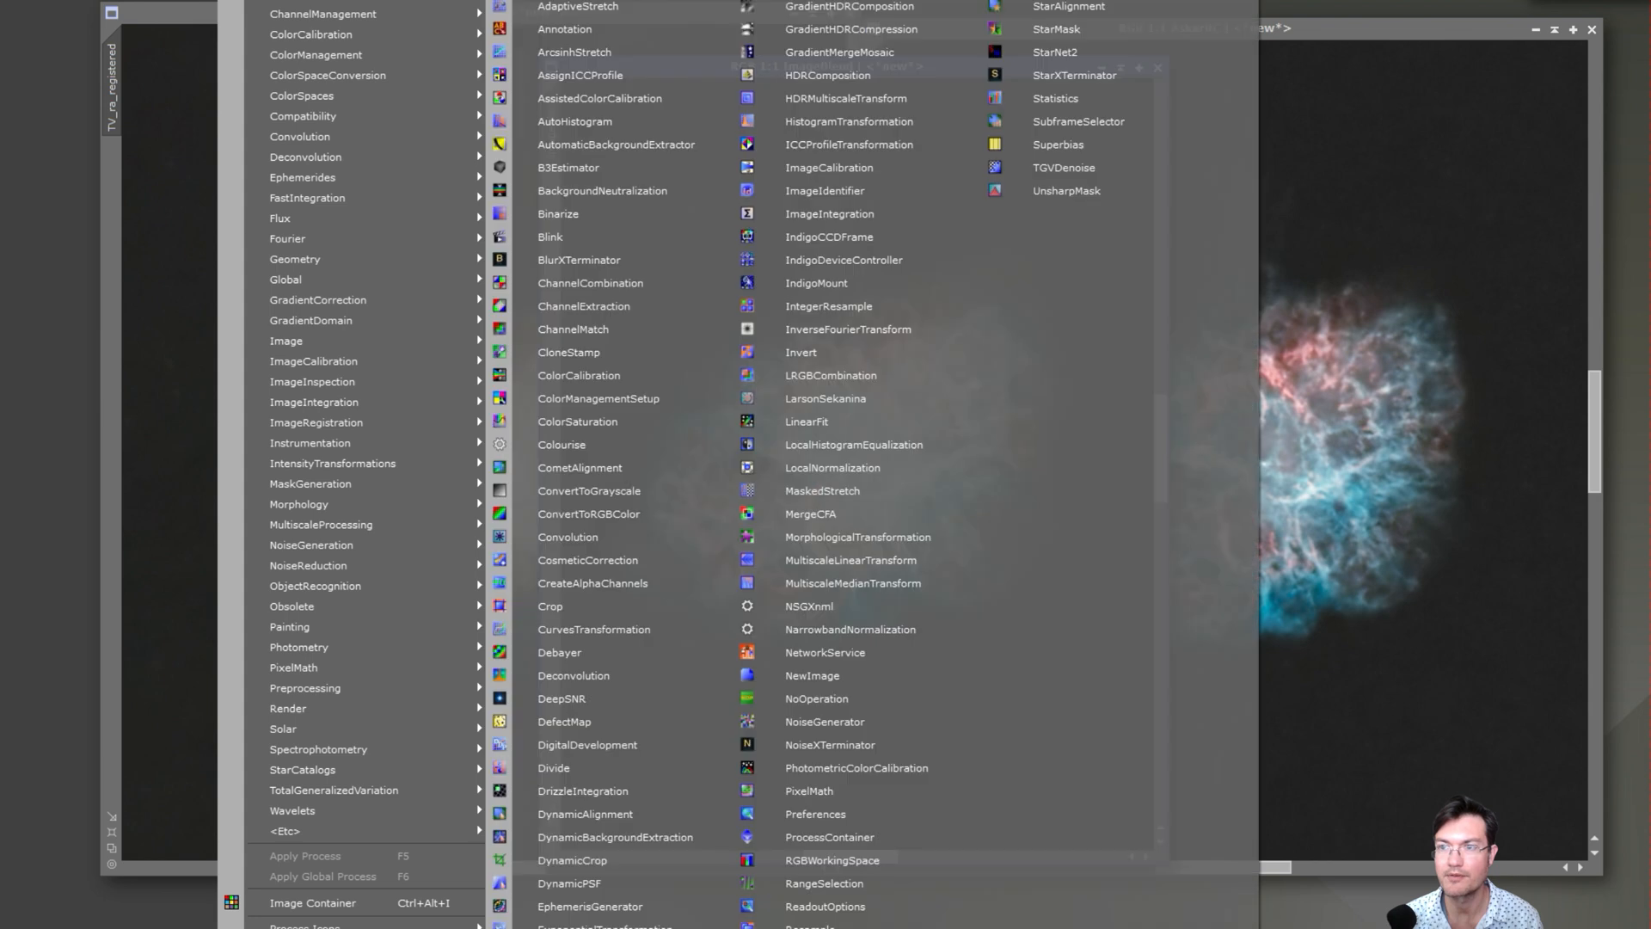
Enhance ImageBlend's local contrast with LocalHistogramEqualization, using kernel radius 16, contrast limit 2.0 and a low amount
left_click(843, 445)
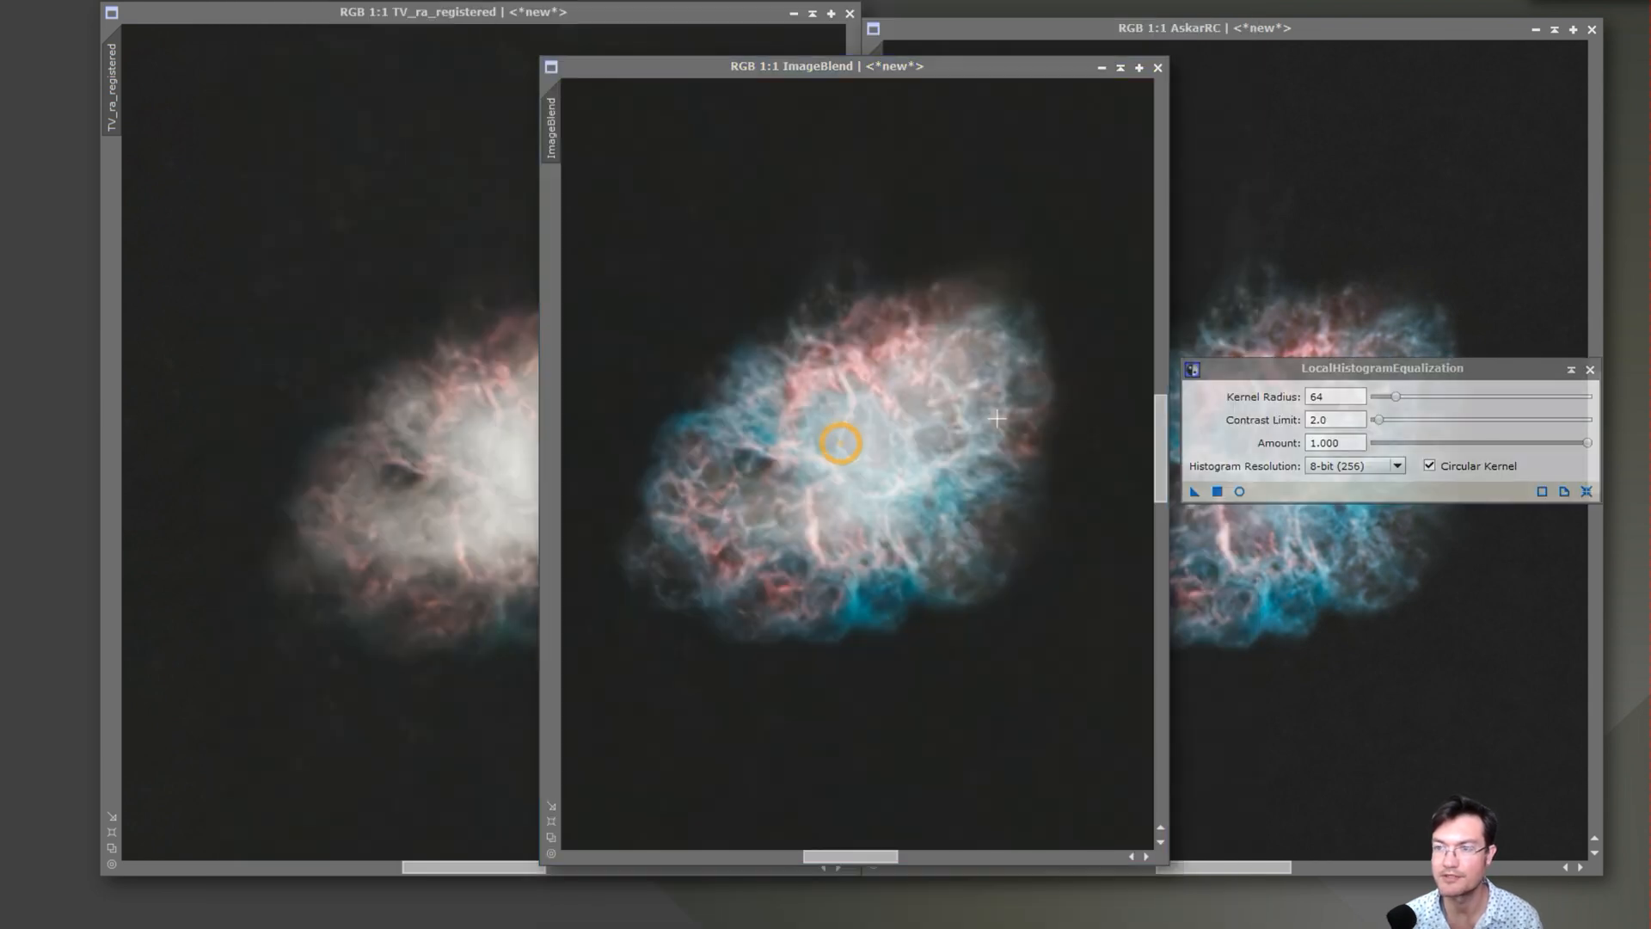
left_click(1239, 492)
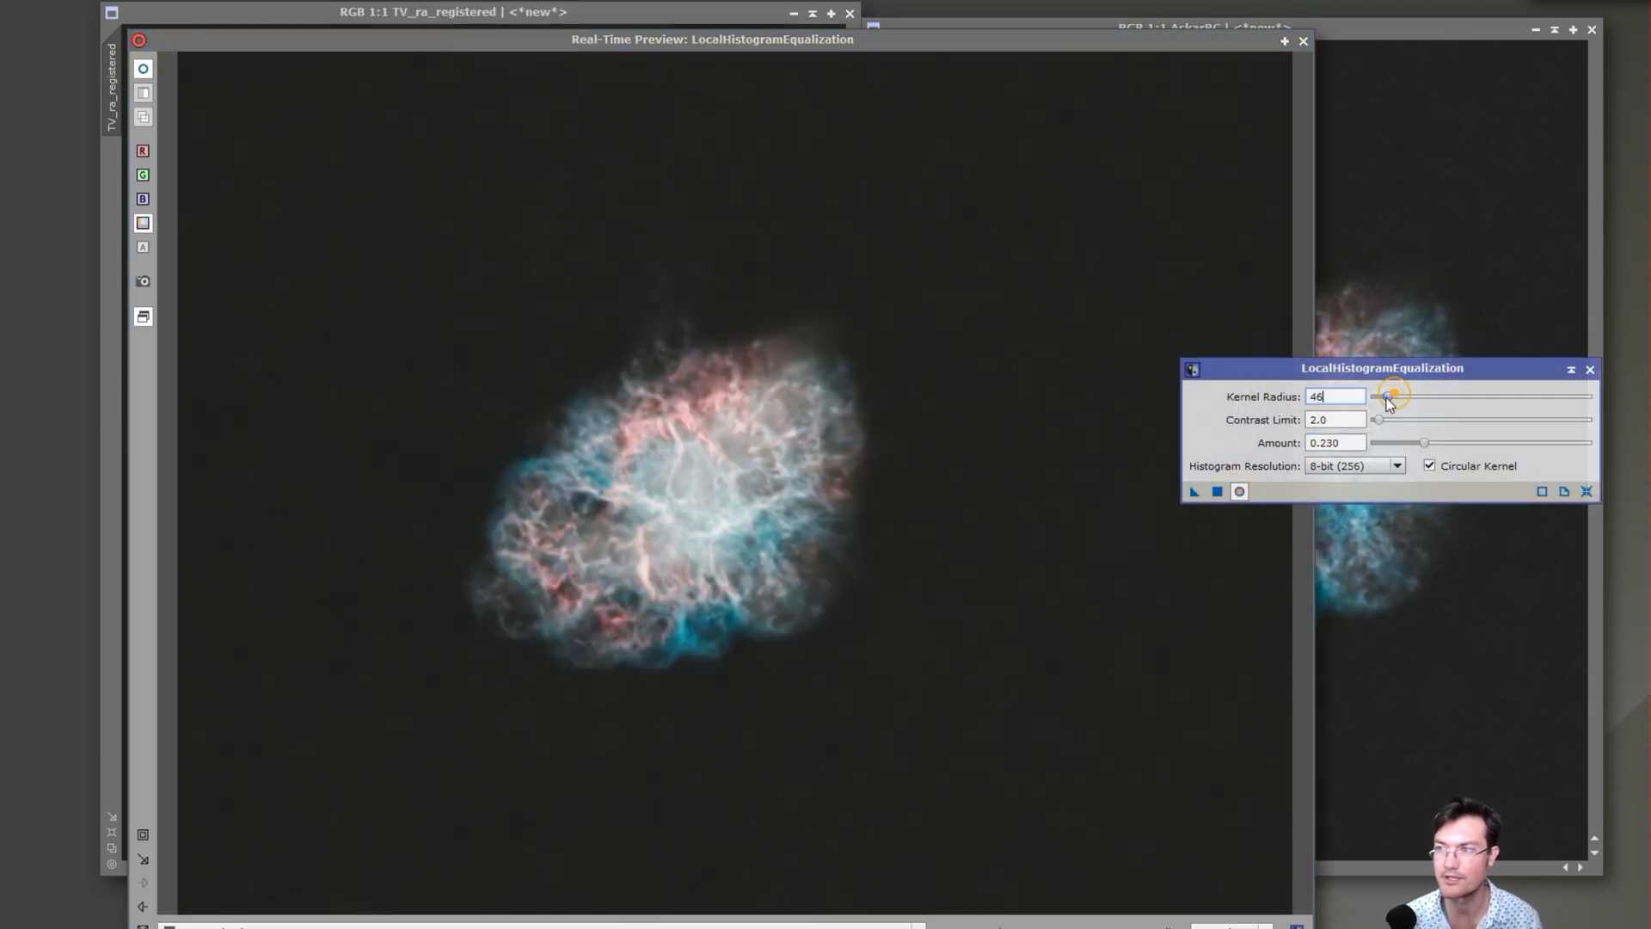
left_click_drag(1385, 395, 1380, 404)
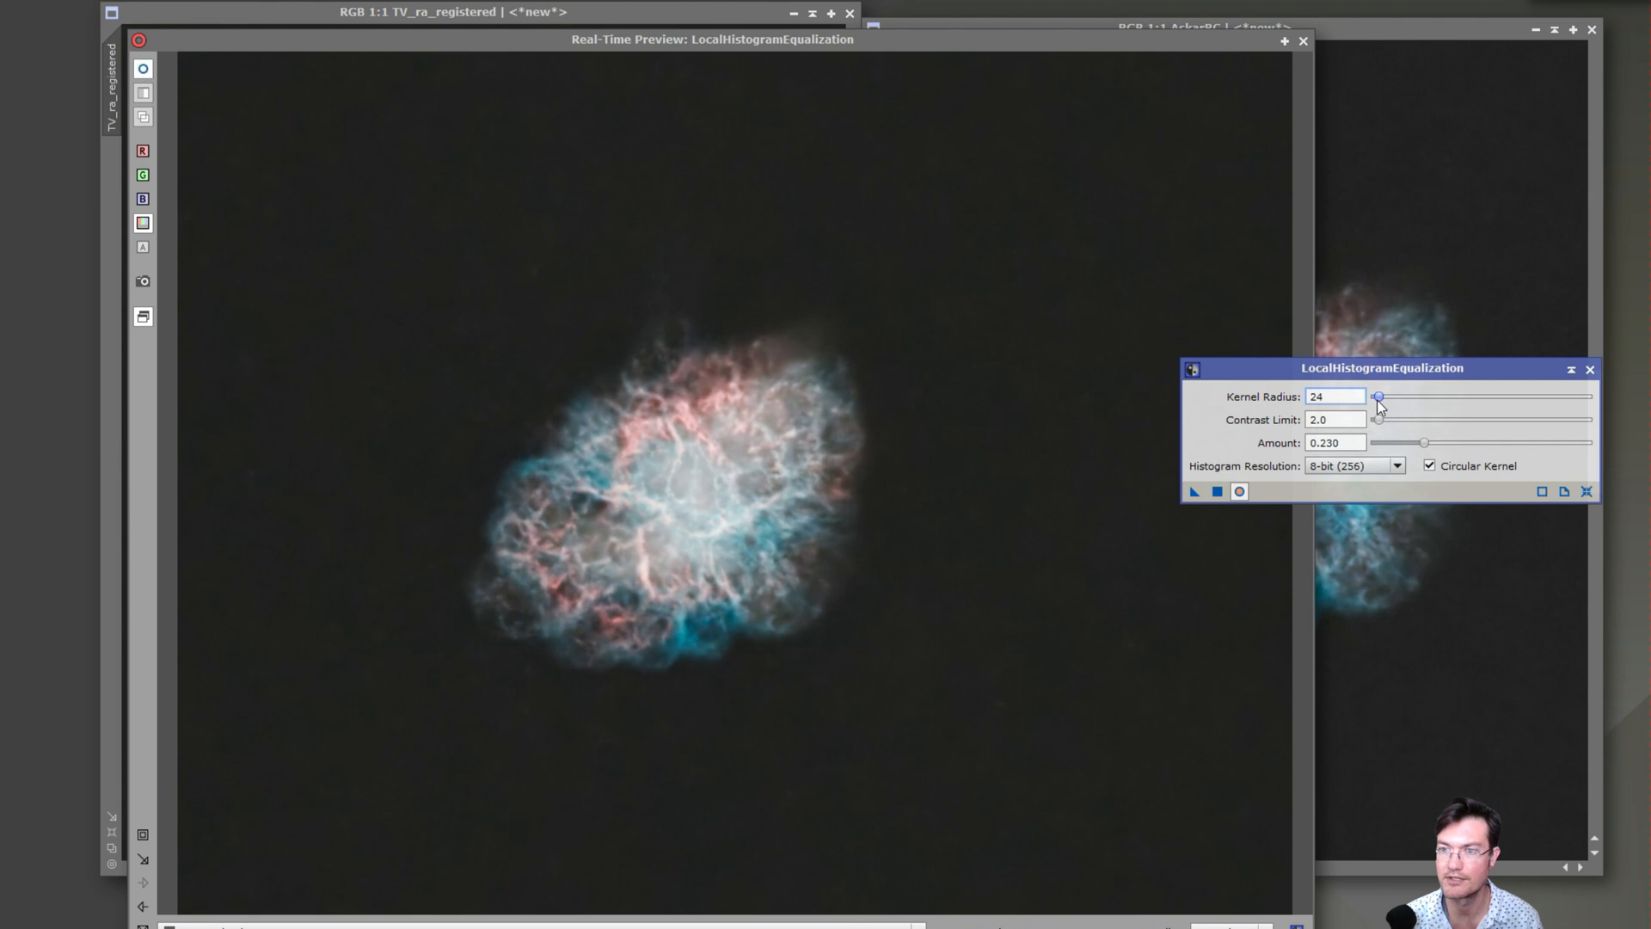
left_click(1423, 443)
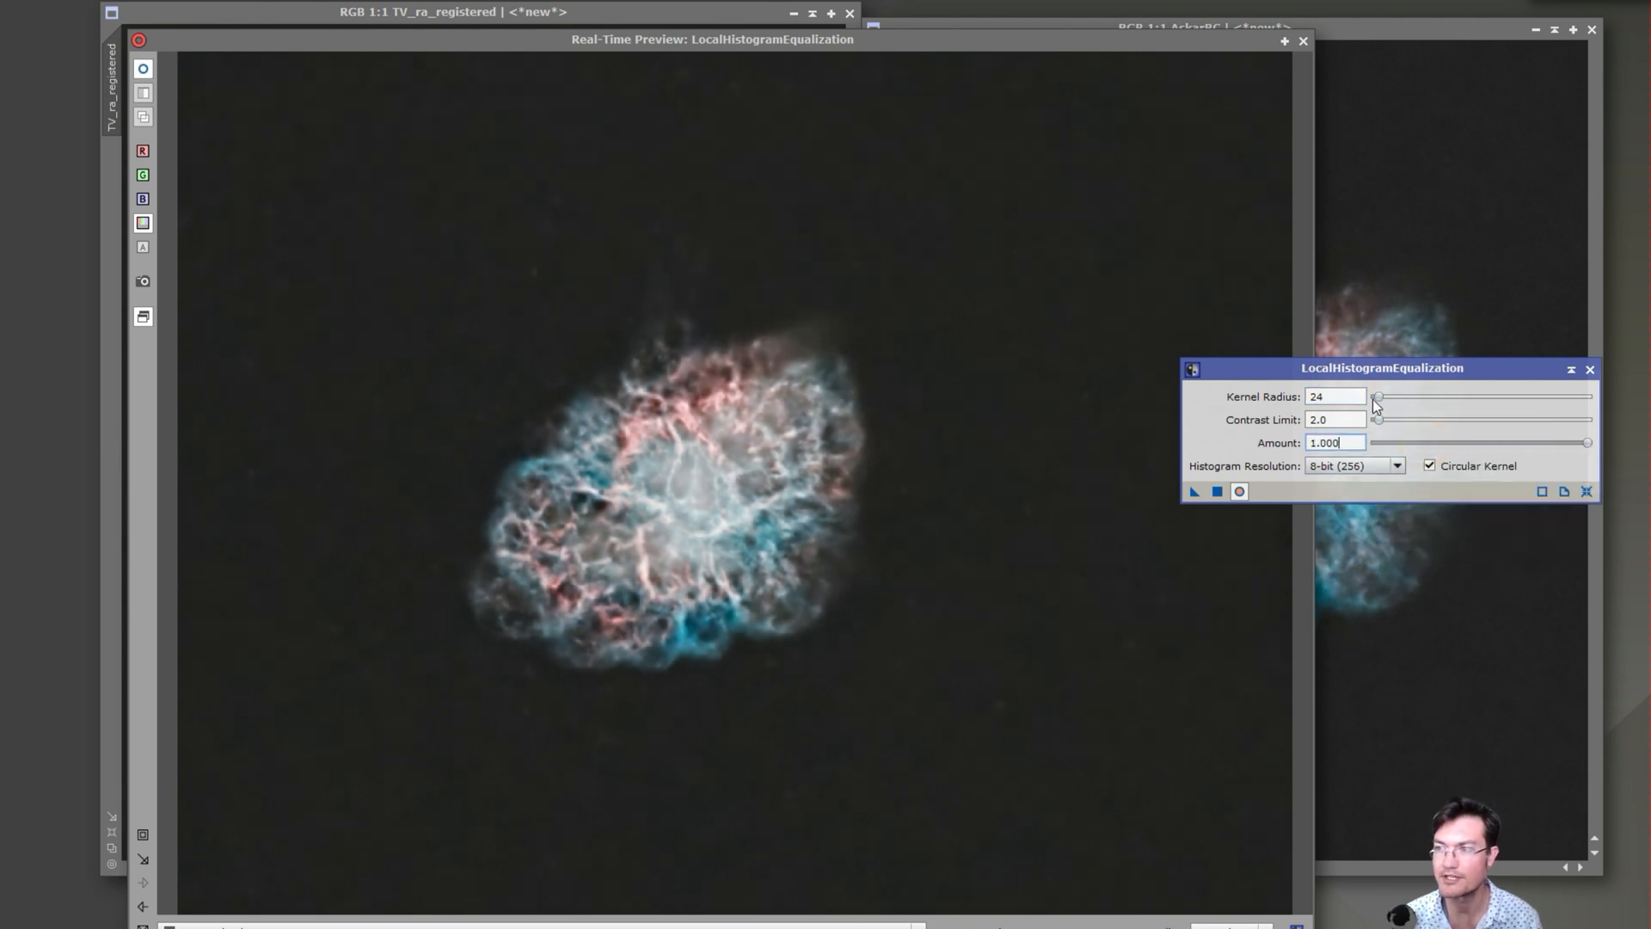
left_click_drag(1381, 401, 1377, 398)
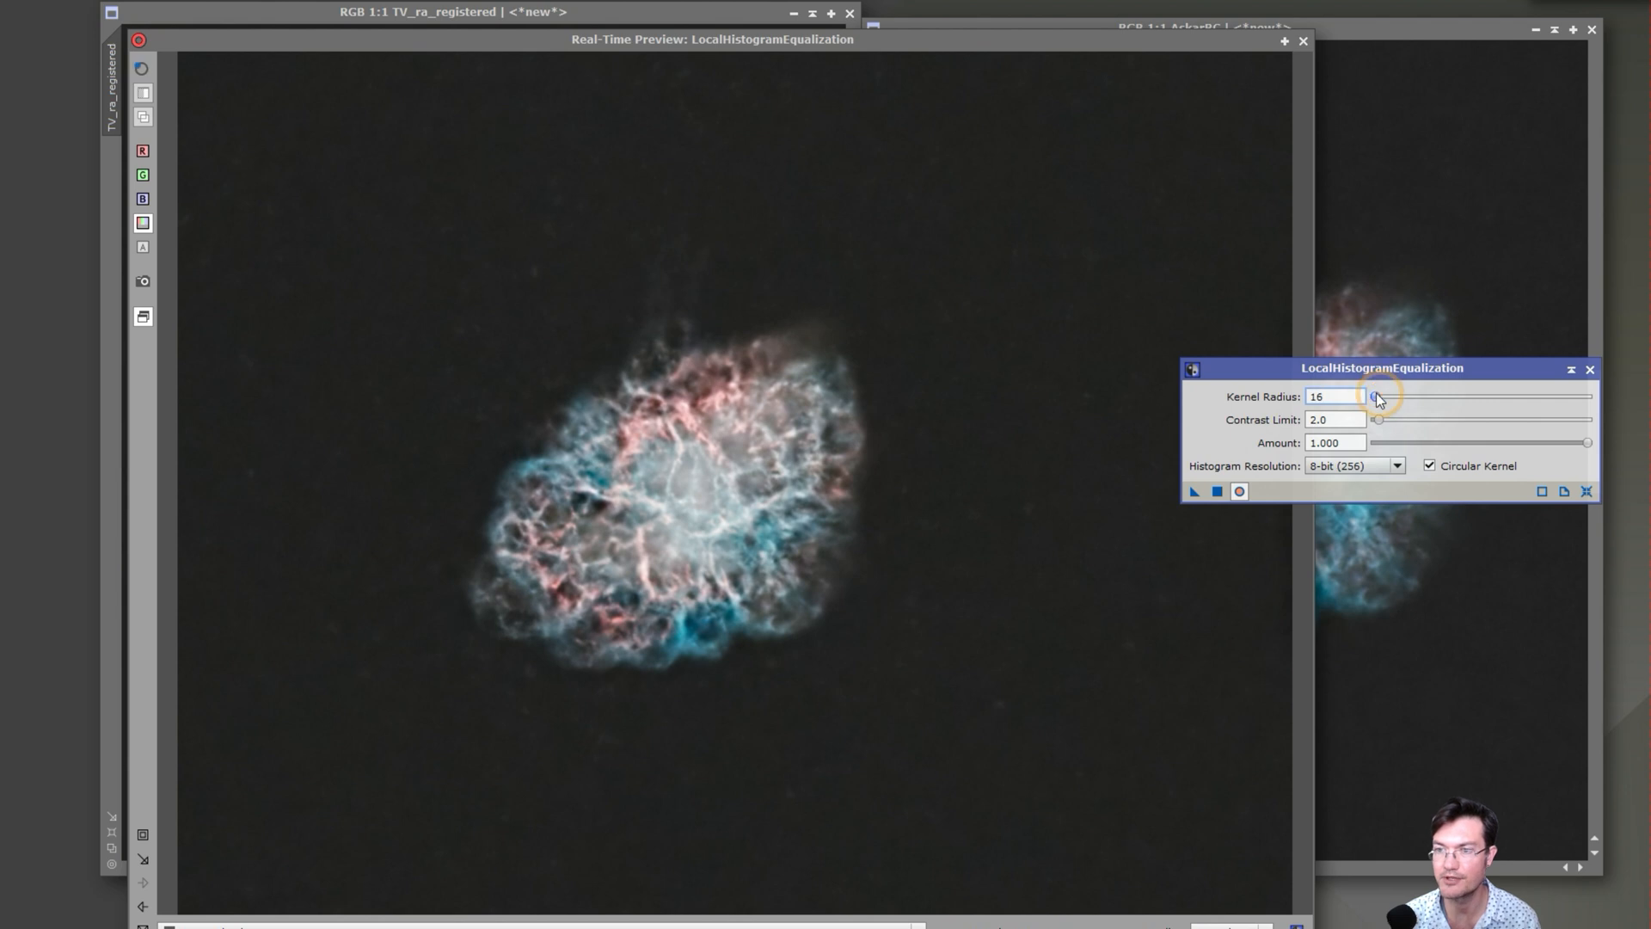
left_click_drag(1587, 442, 1426, 437)
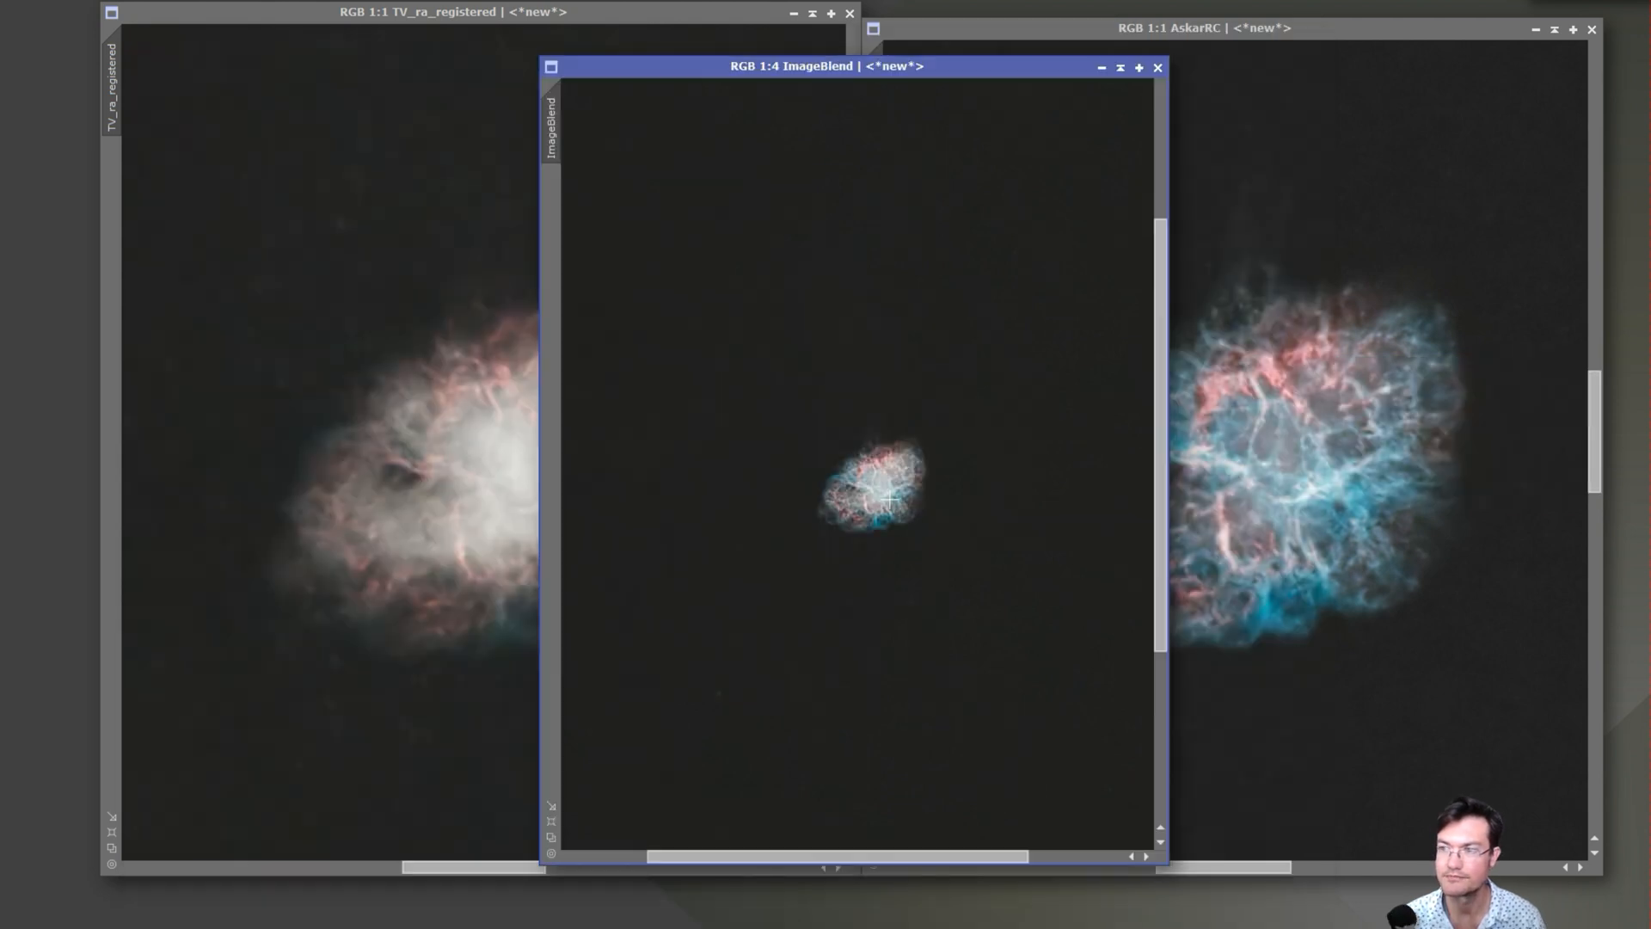
scroll(889, 499, "up", 3)
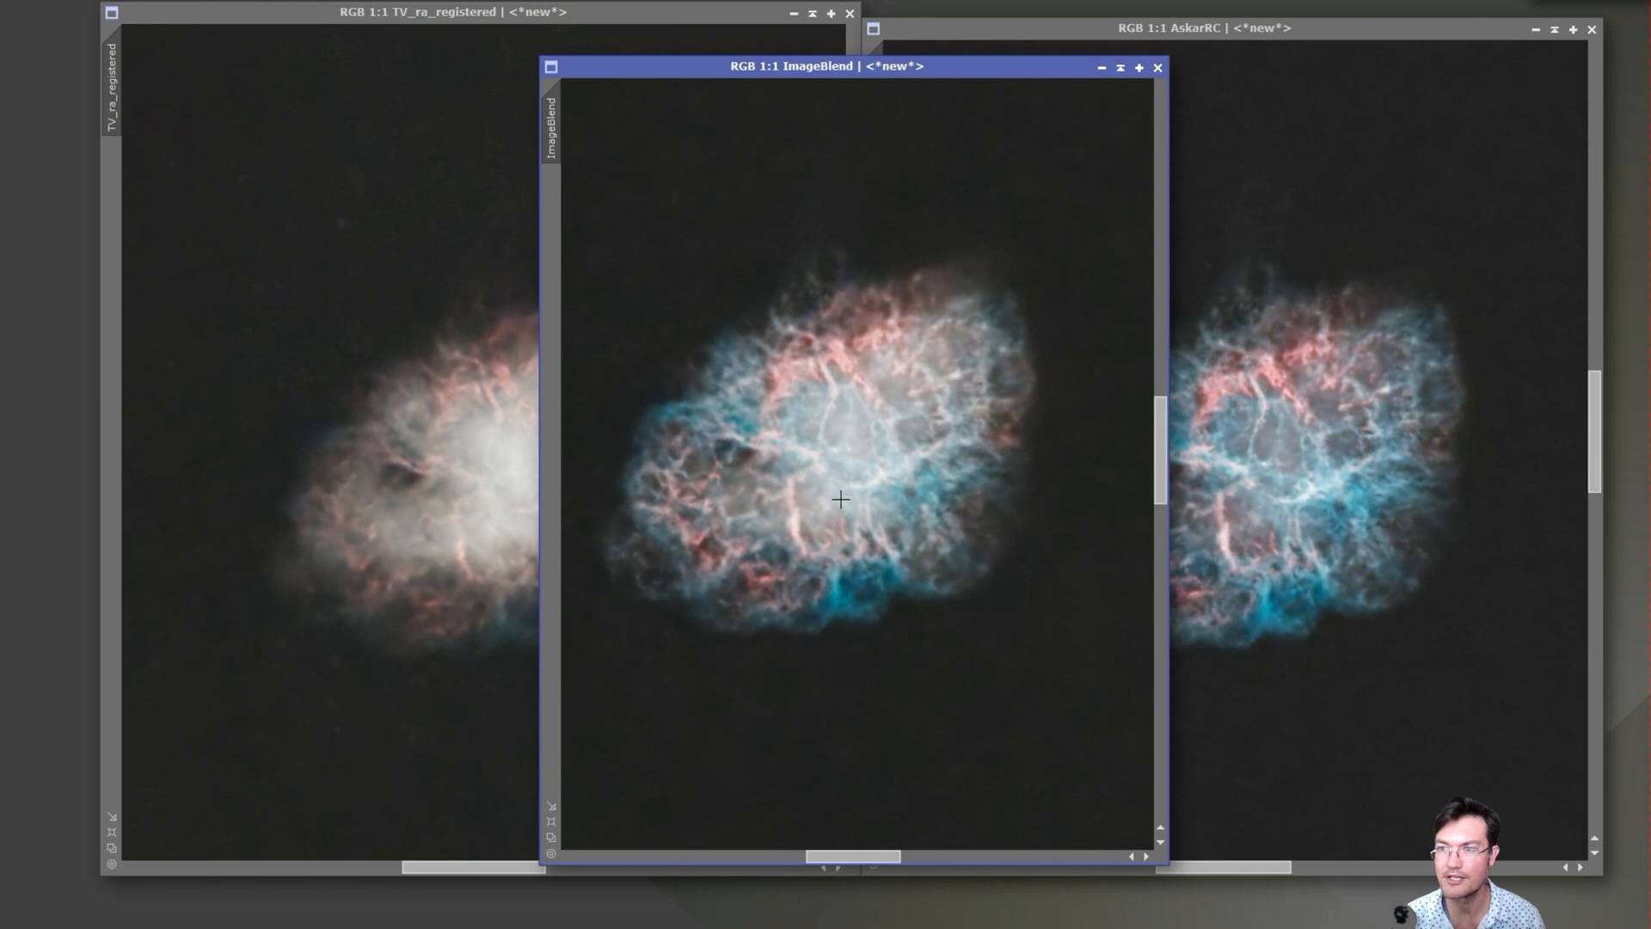
scroll(840, 499, "down", 2)
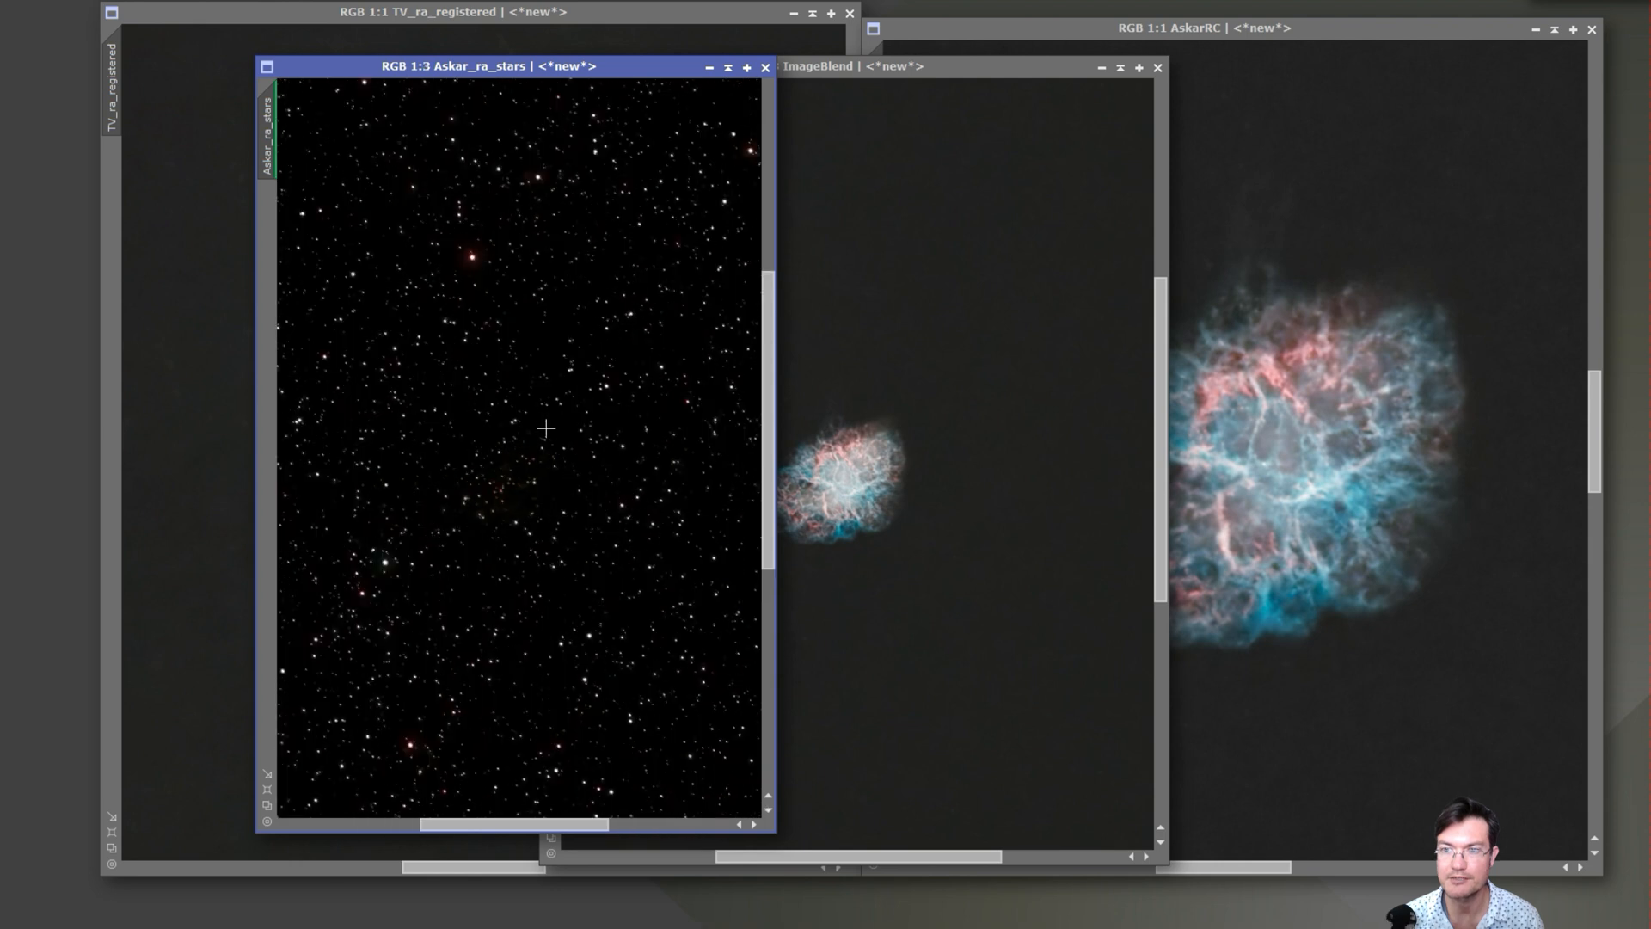
Stretch Askar_ra_stars with the Star Stretch script at stretch amount 5.00 and color boost 1.00, with green removal via SCNR enabled
scroll(545, 427, "down", 4)
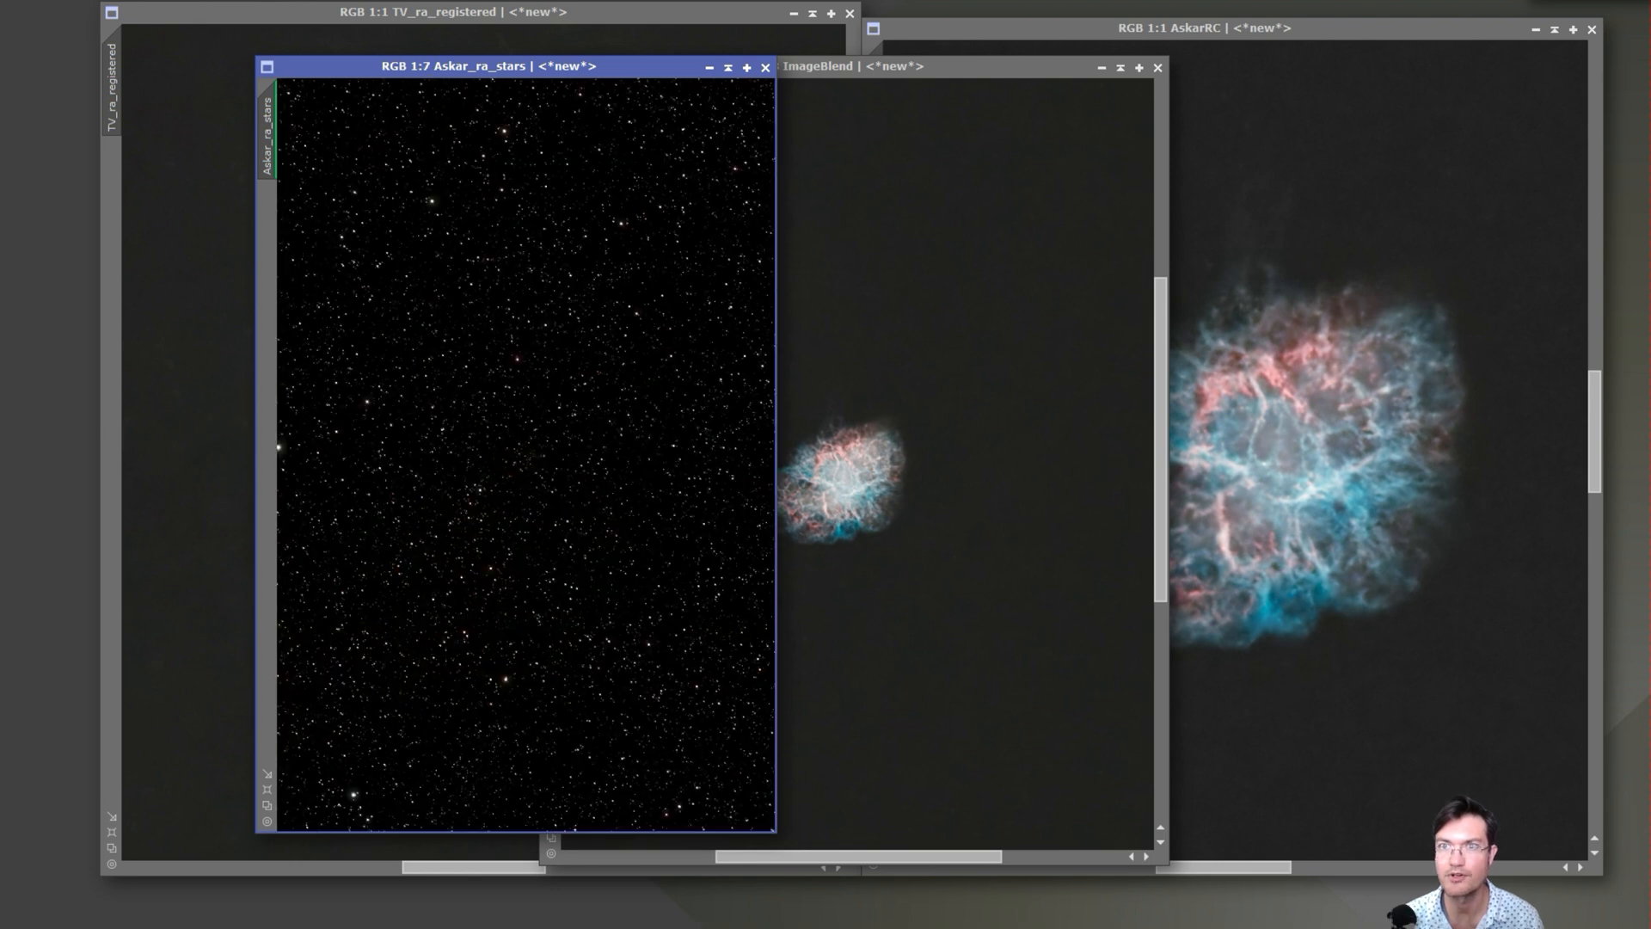
left_click(402, 3)
left_click(404, 253)
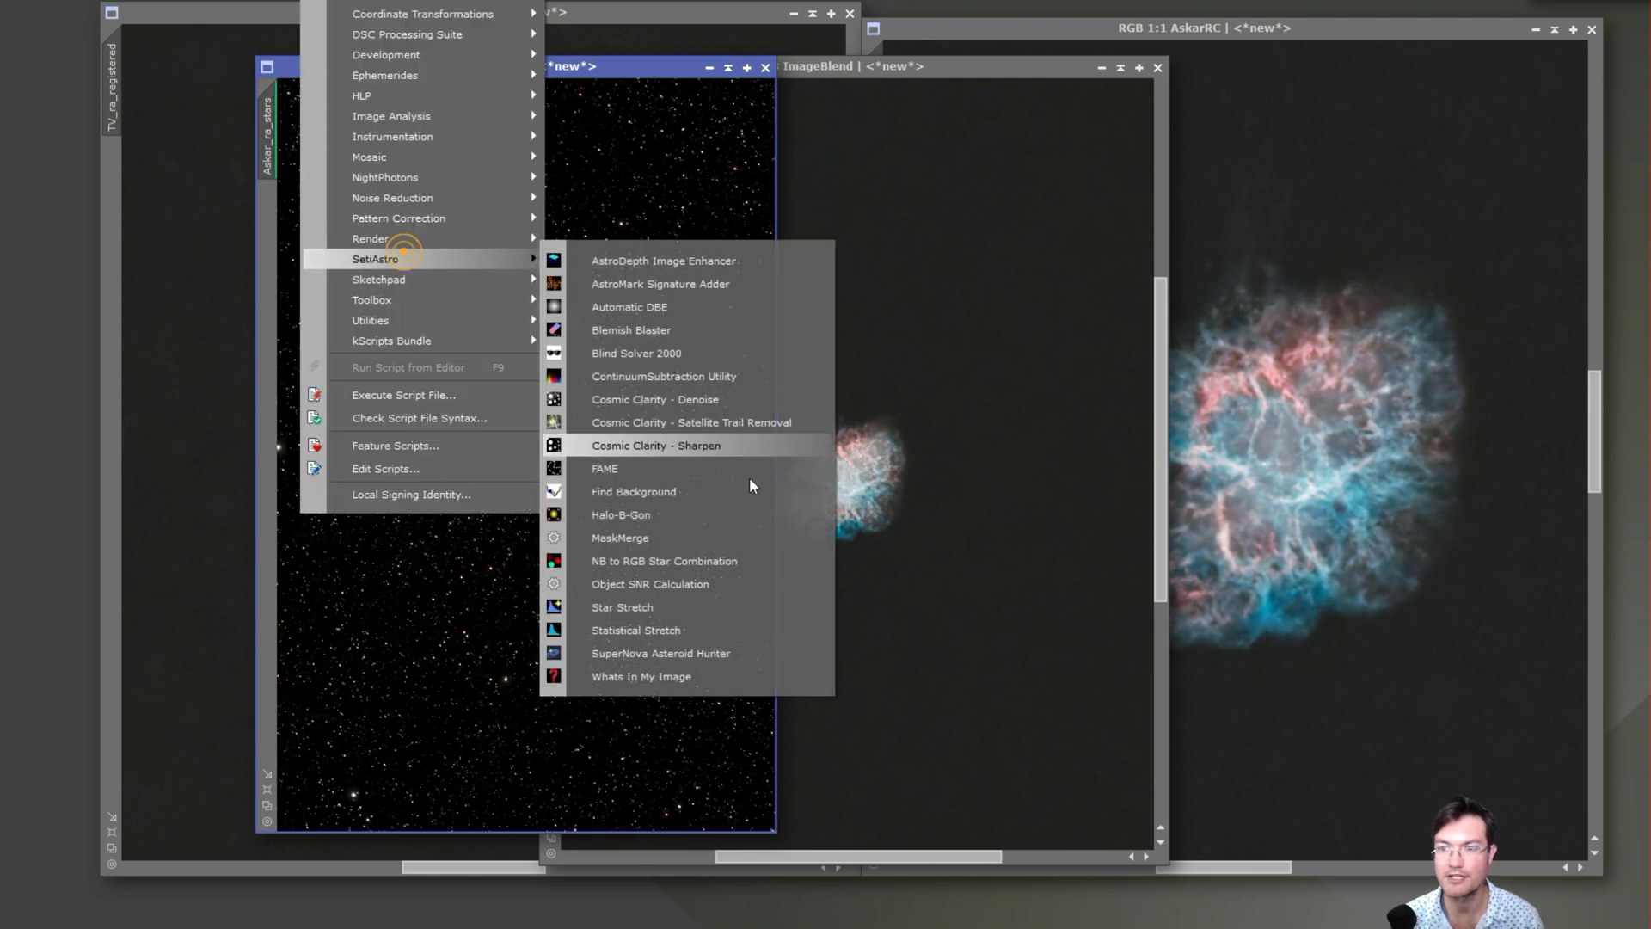
left_click(714, 604)
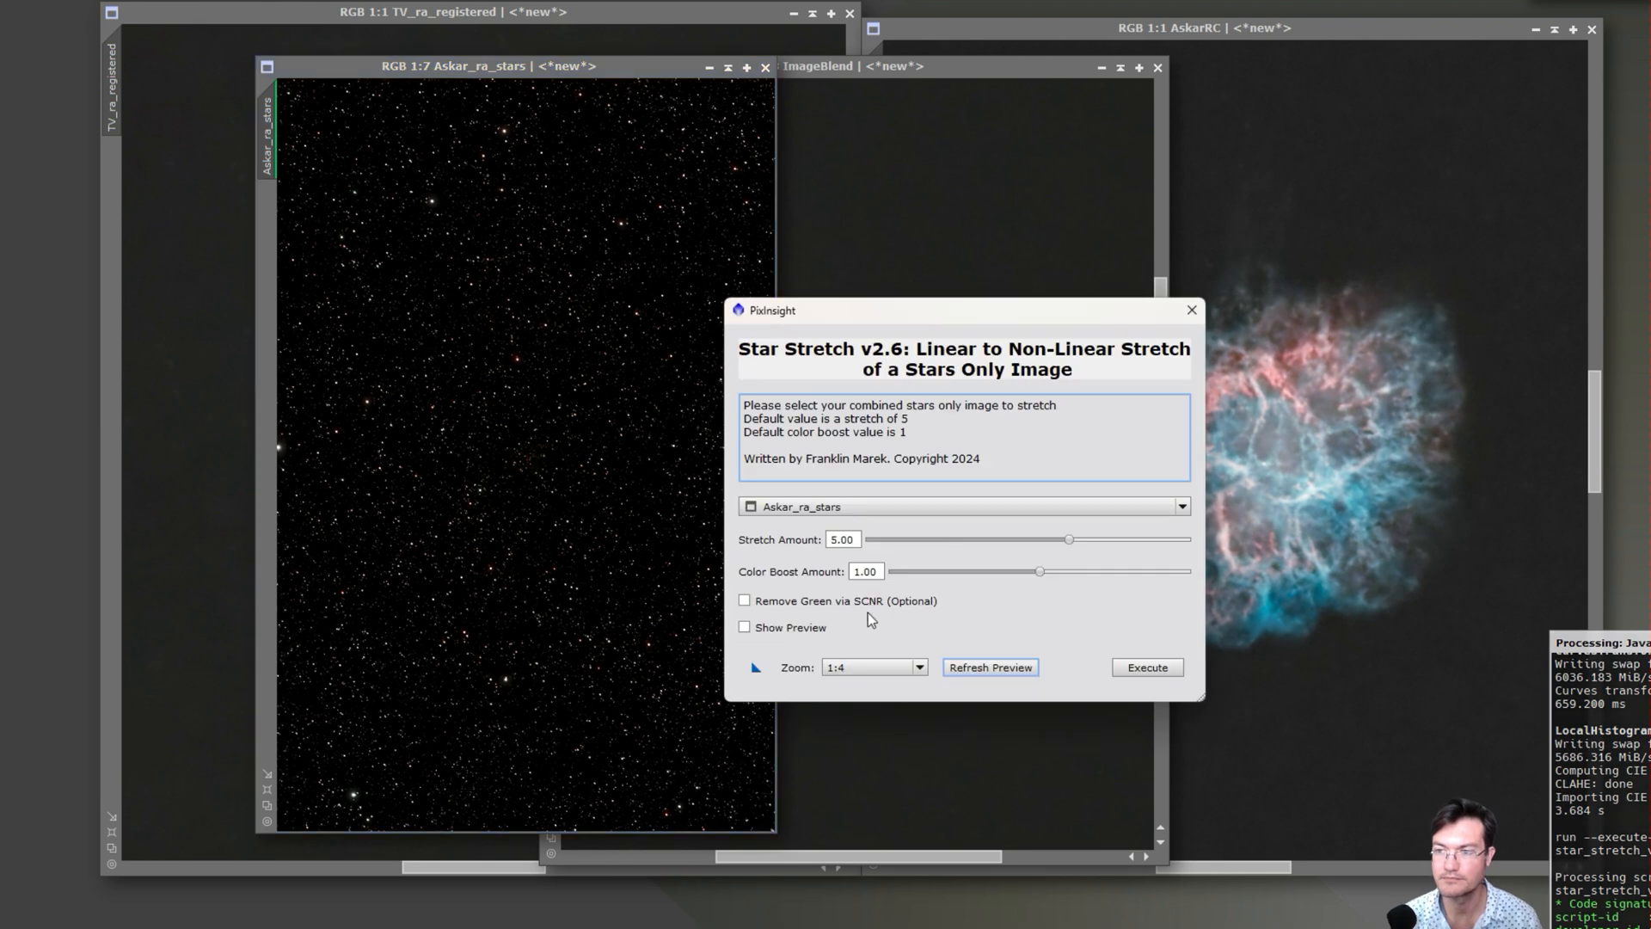
left_click(802, 626)
left_click_drag(1072, 607, 1508, 792)
left_click_drag(1347, 686, 1201, 476)
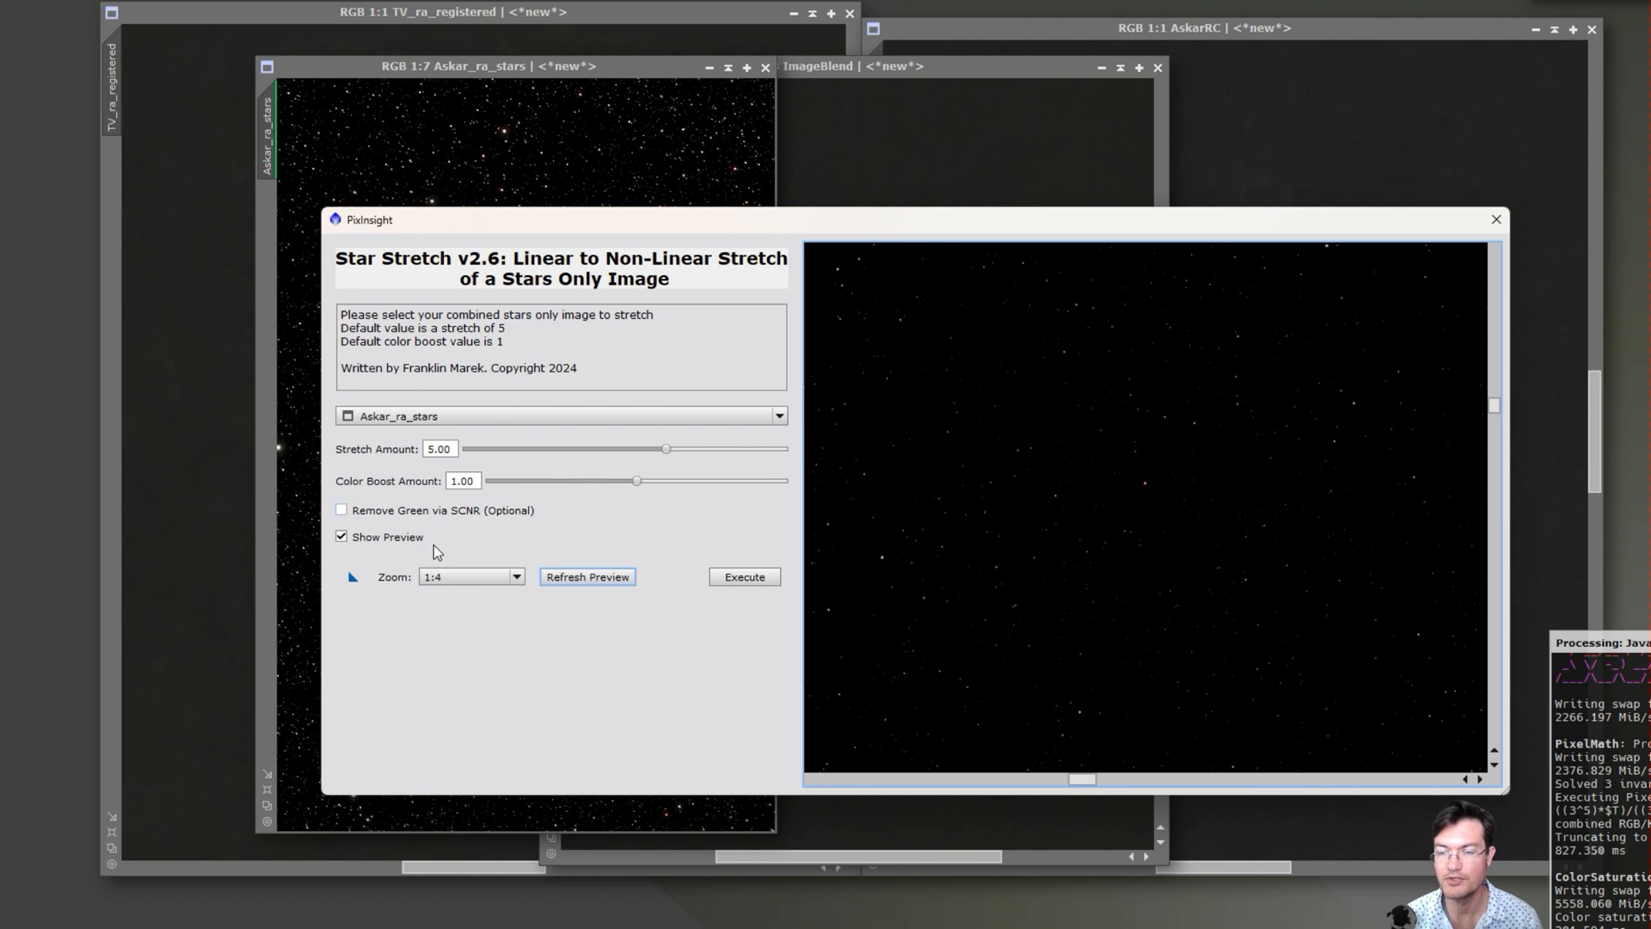
left_click(383, 509)
left_click(746, 578)
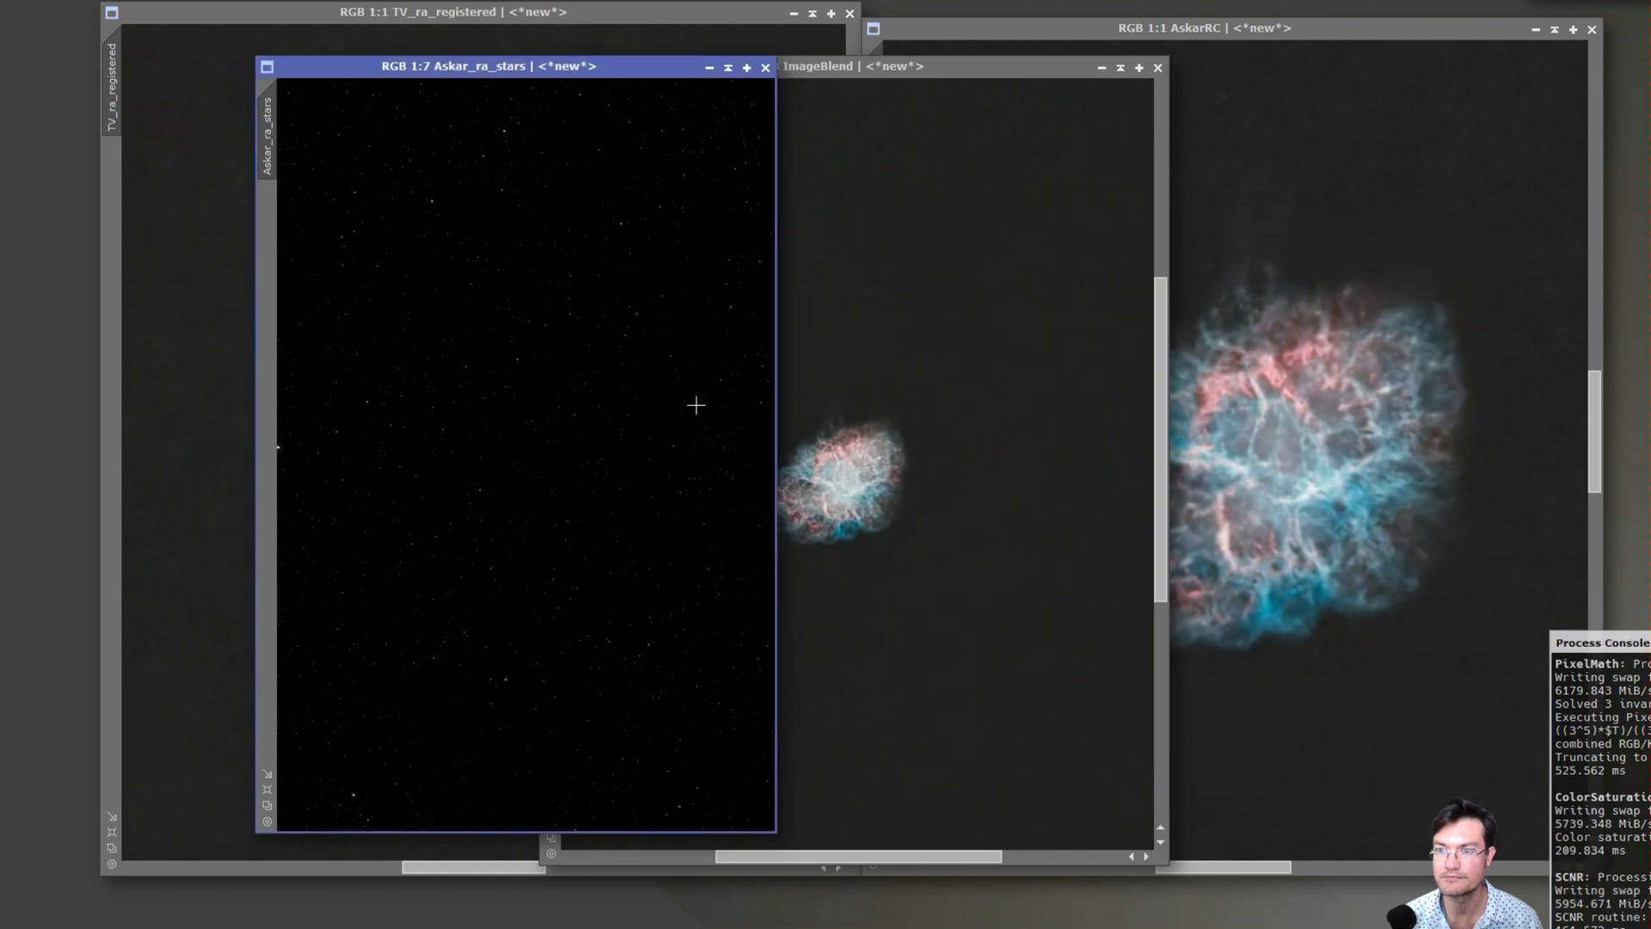
Brighten the stars in Askar_ra_stars with HistogramTransformation, using a midtones value of 0.25801527
left_click(510, 465)
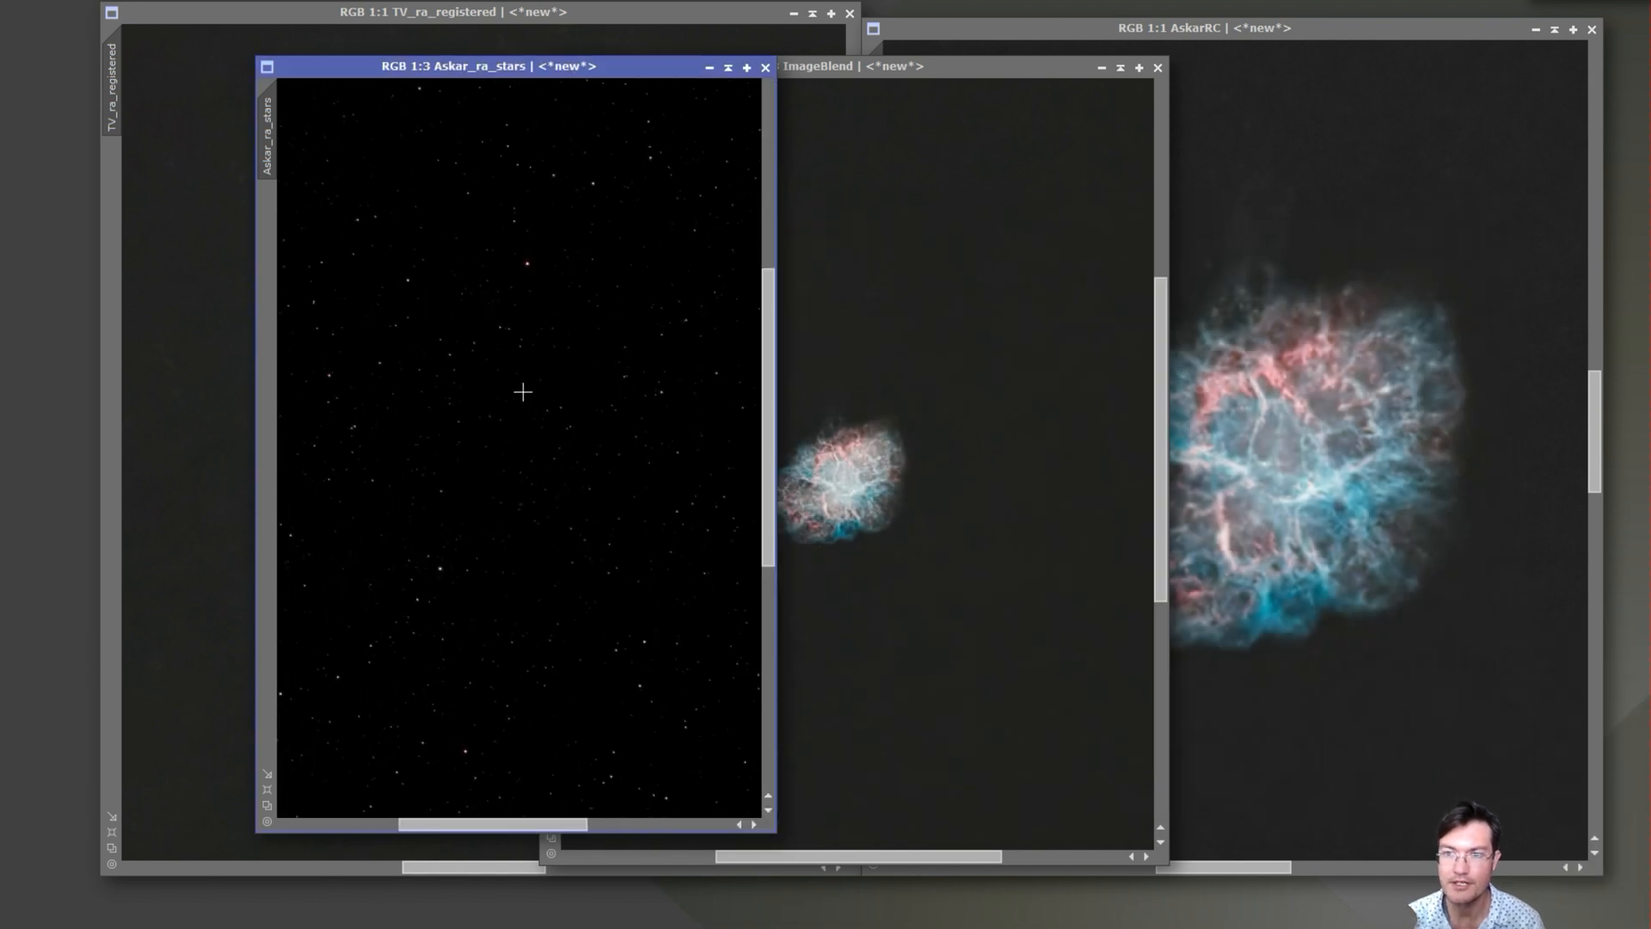
left_click(598, 390)
scroll(487, 358, "down", 3)
scroll(486, 378, "down", 2)
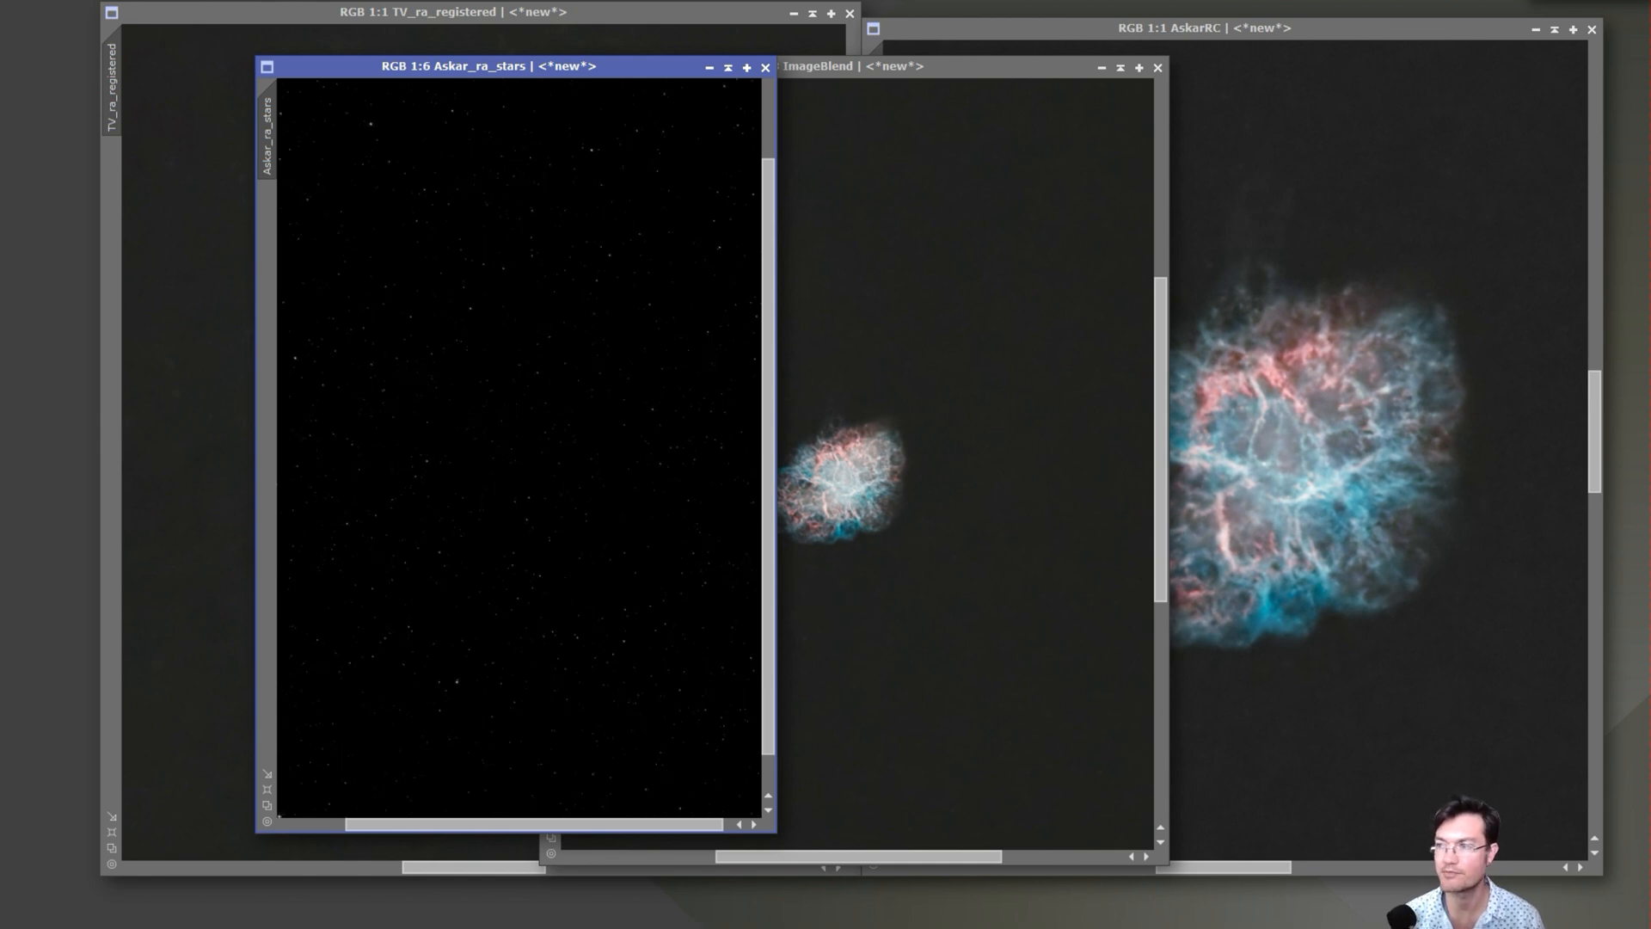
key("ctrl+h")
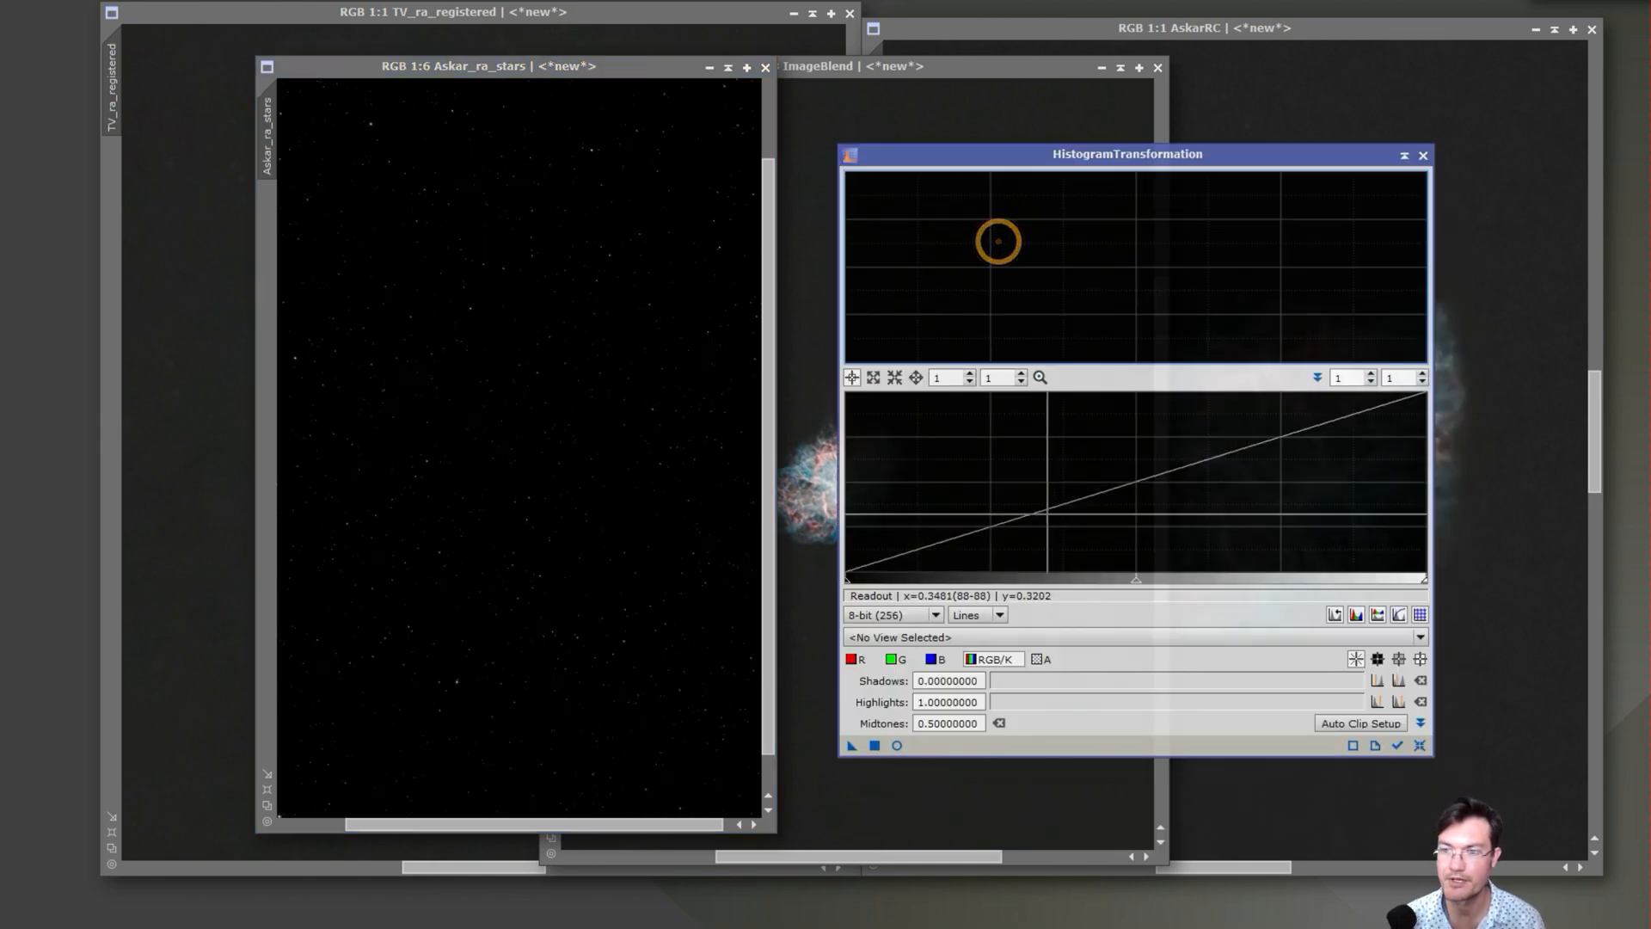
left_click_drag(1136, 579, 995, 576)
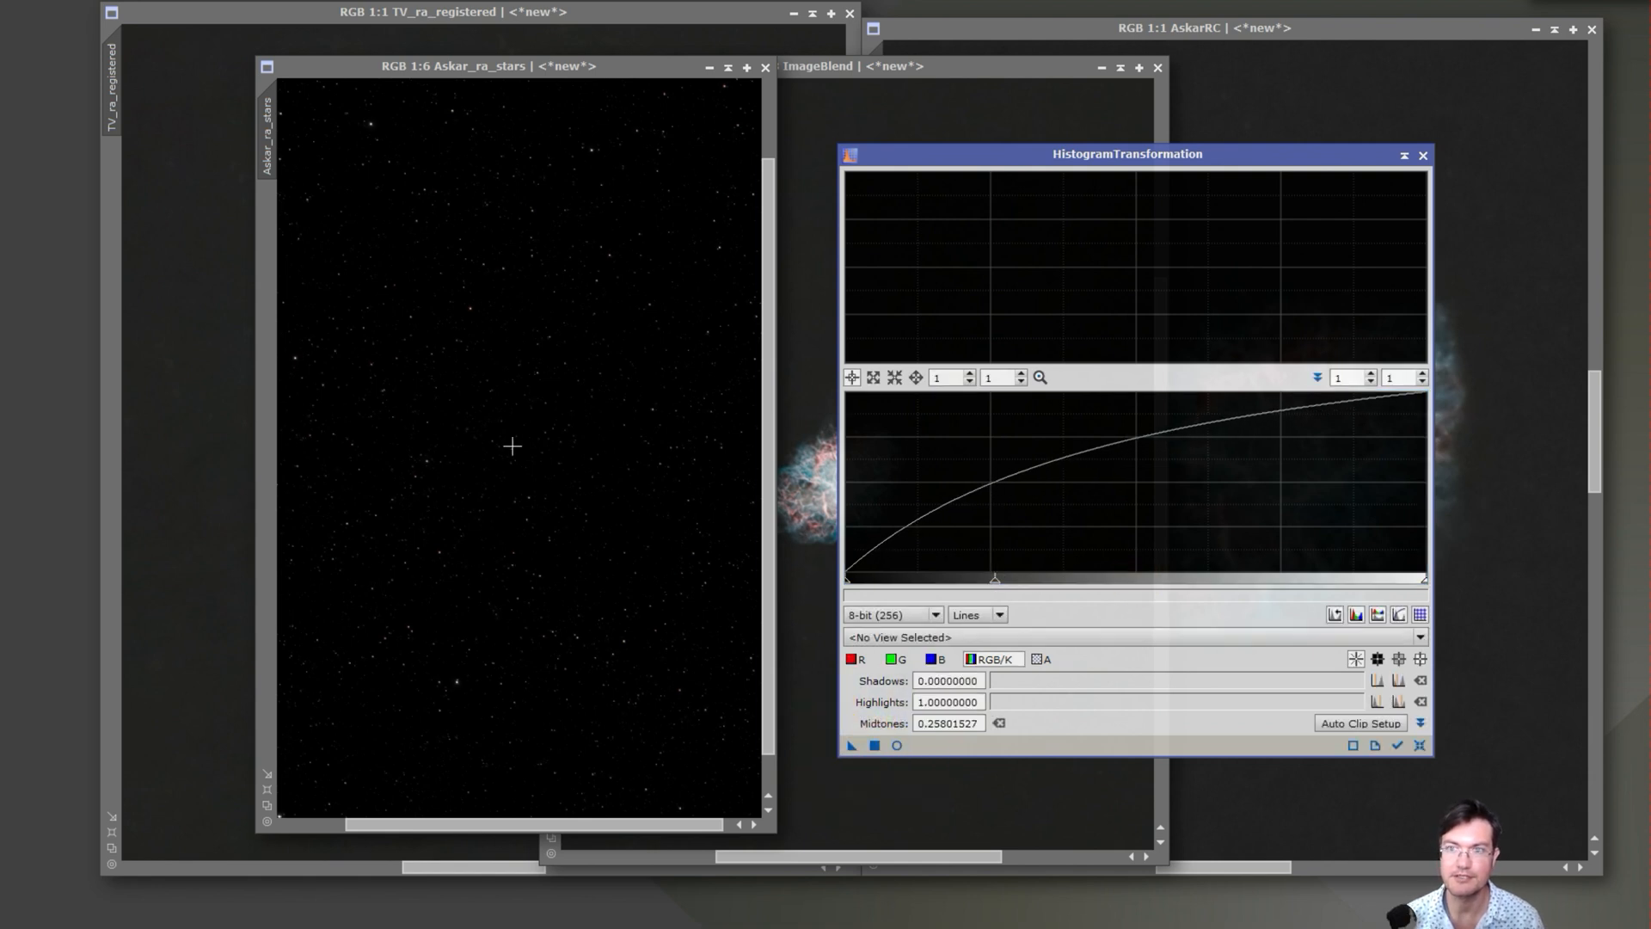
left_click_drag(851, 745, 460, 519)
Place Askar_ra_stars and ImageBlend side by side and minimize the TV_ra_registered and AskarRC images
left_click(910, 501)
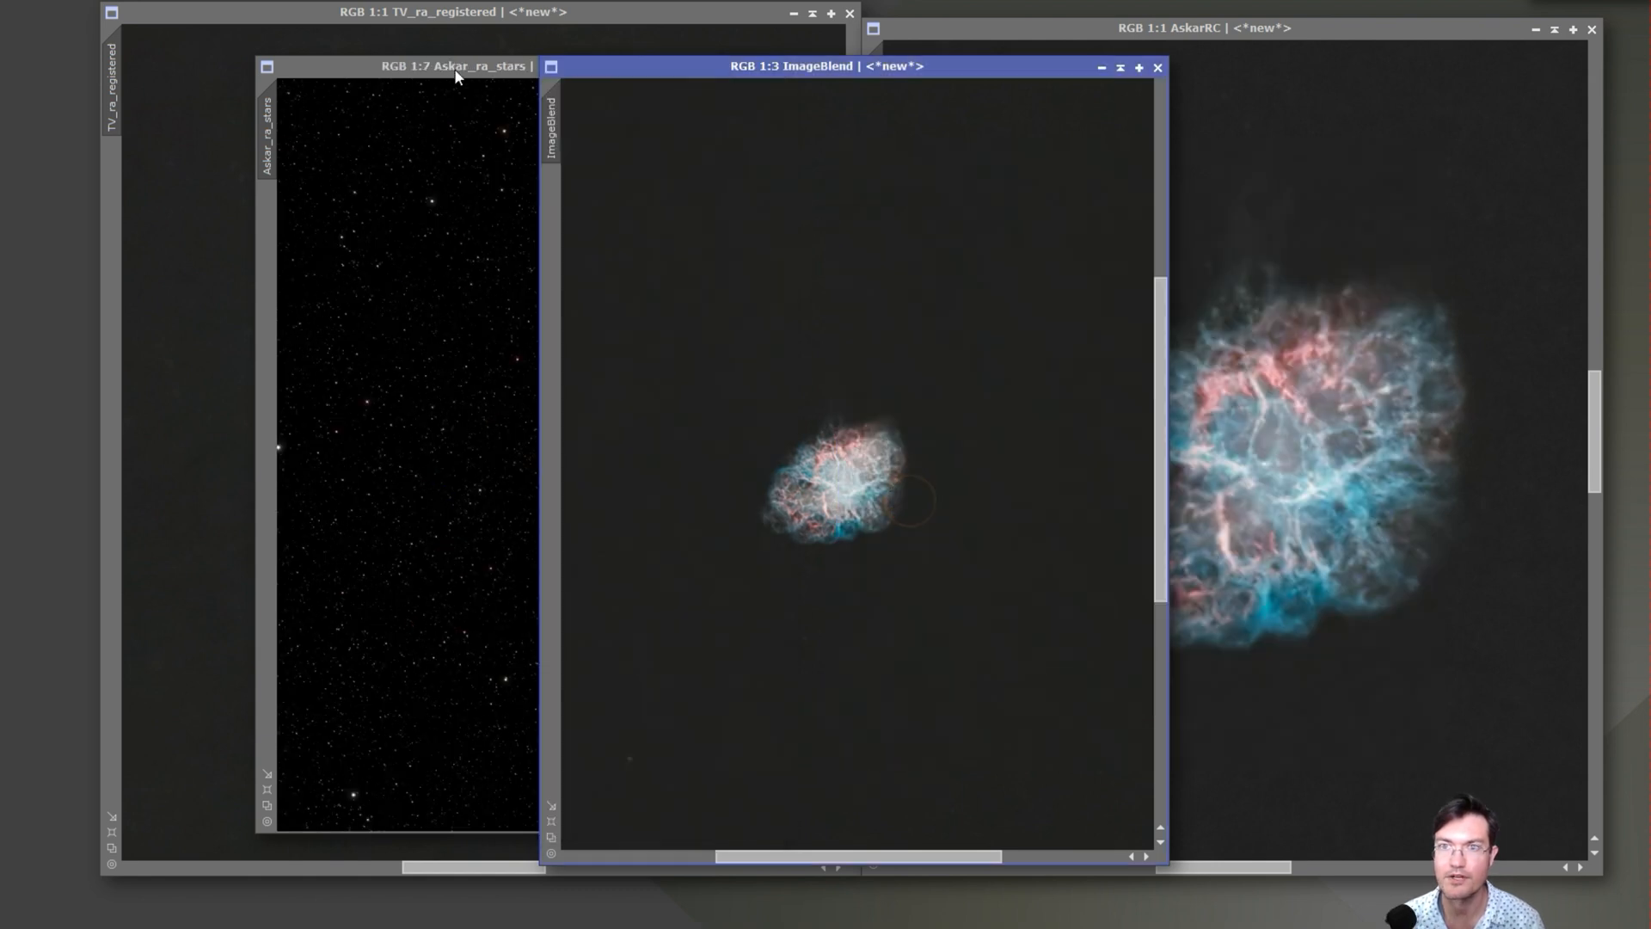
left_click_drag(453, 69, 359, 69)
left_click(789, 15)
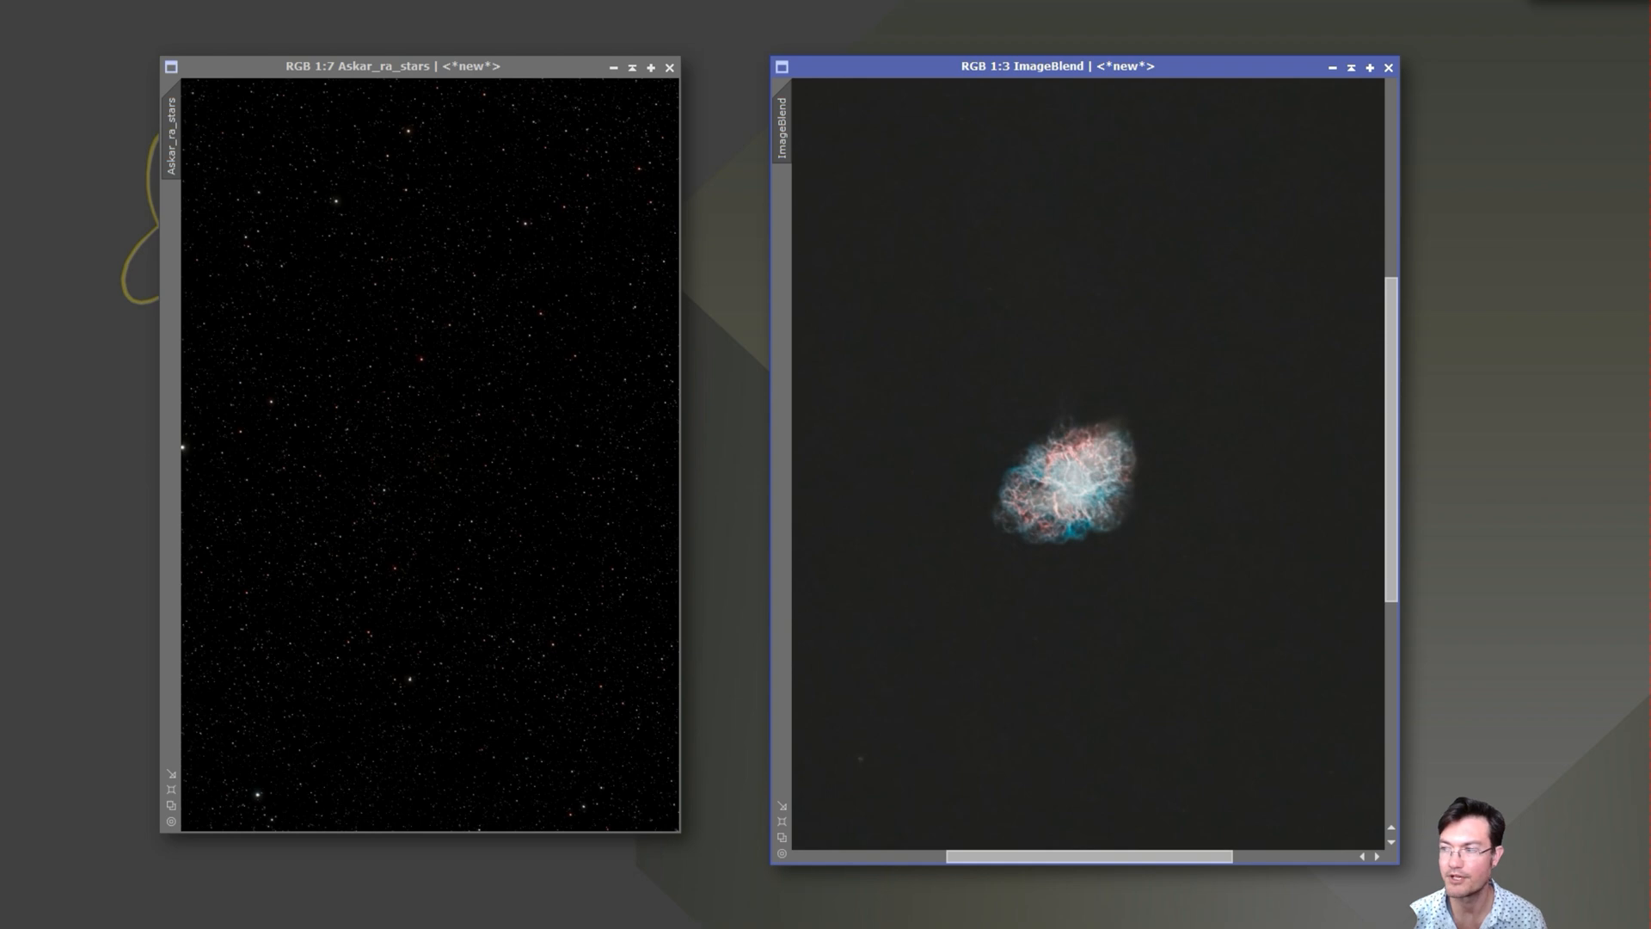
Combine the stars and starless nebula into a new image with PixelMath, using the expression ~(~Askar_ra_stars*~ImageBlend)
left_click_drag(231, 503, 644, 255)
left_click(590, 337)
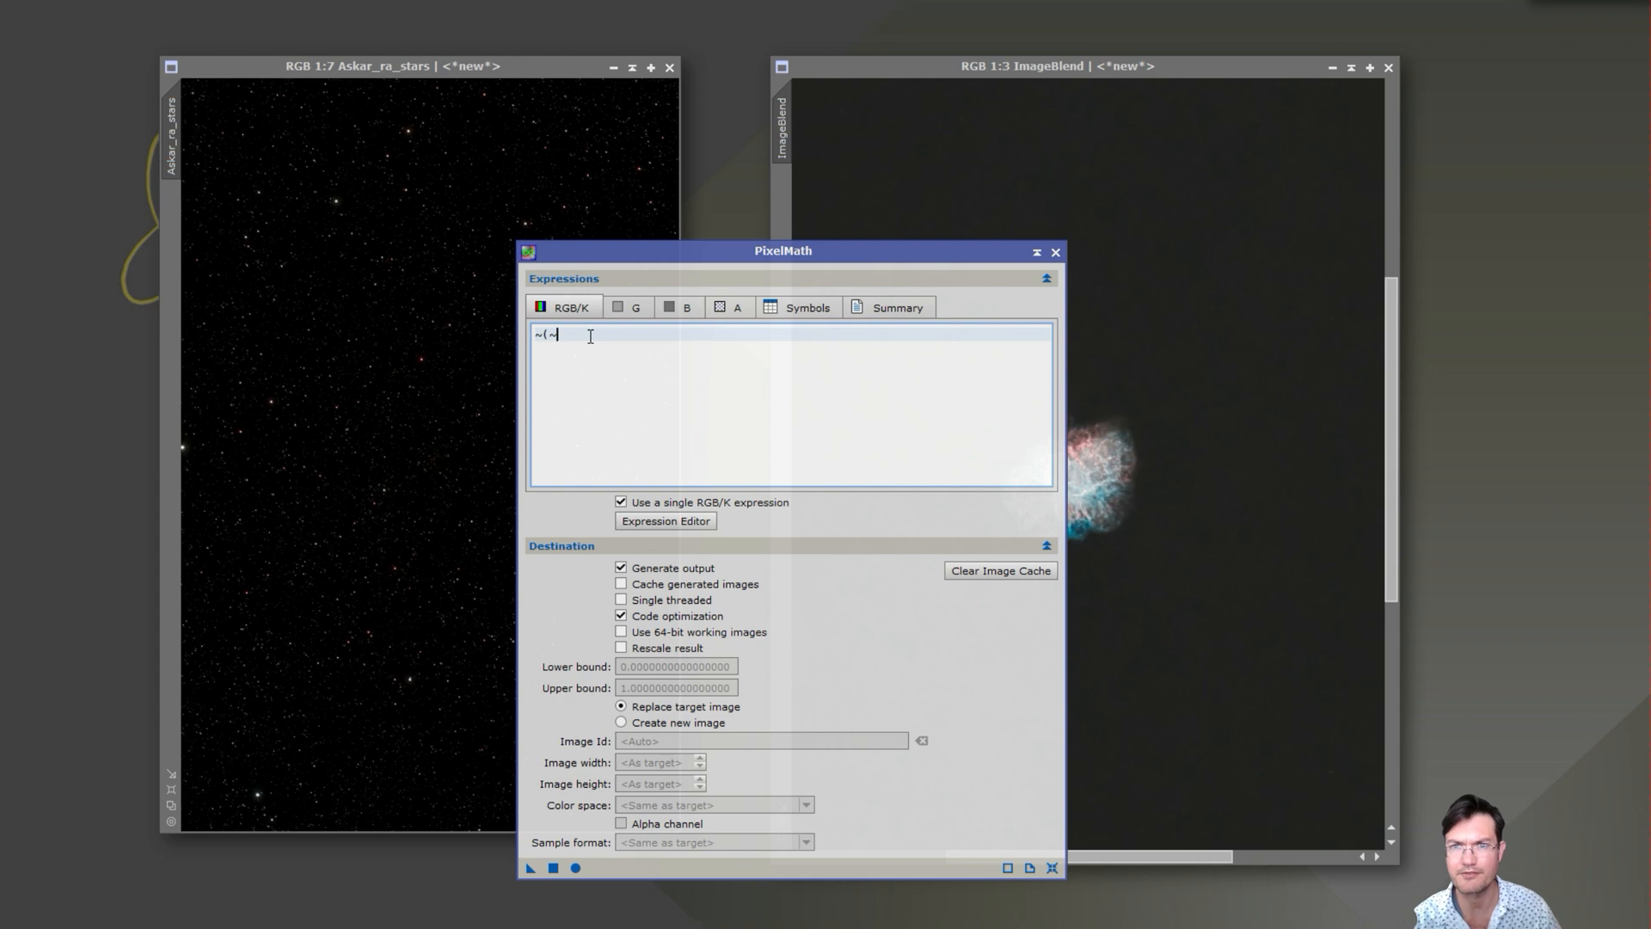
type("~(~Askar_ra_stars*~ImageBlend")
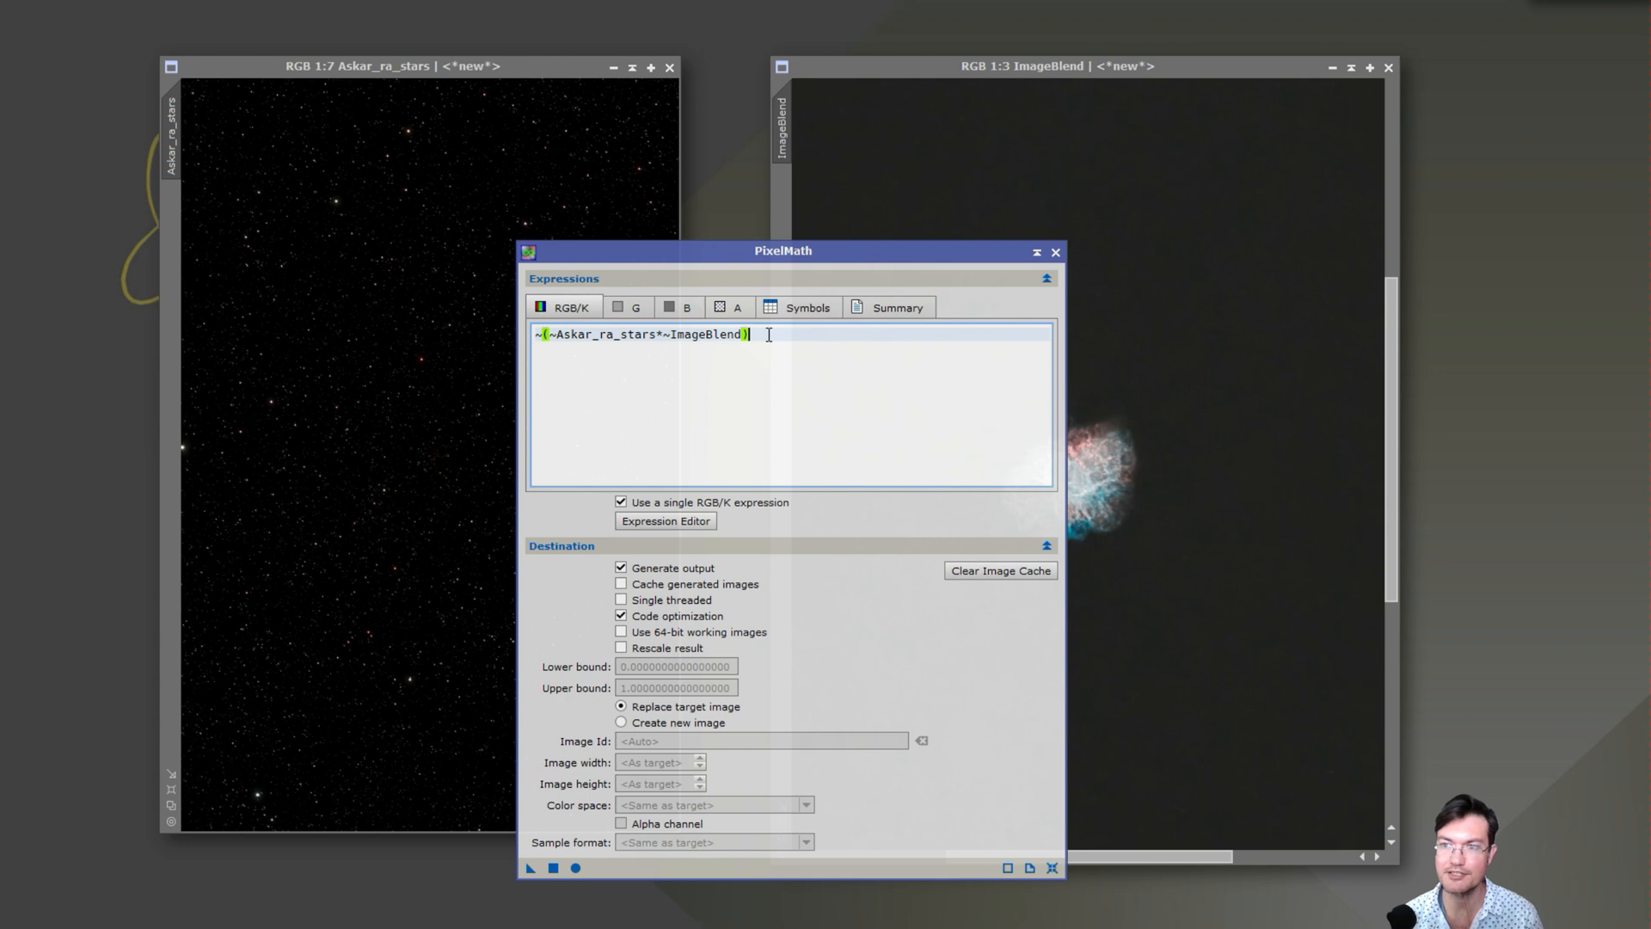
left_click(621, 722)
left_click(553, 868)
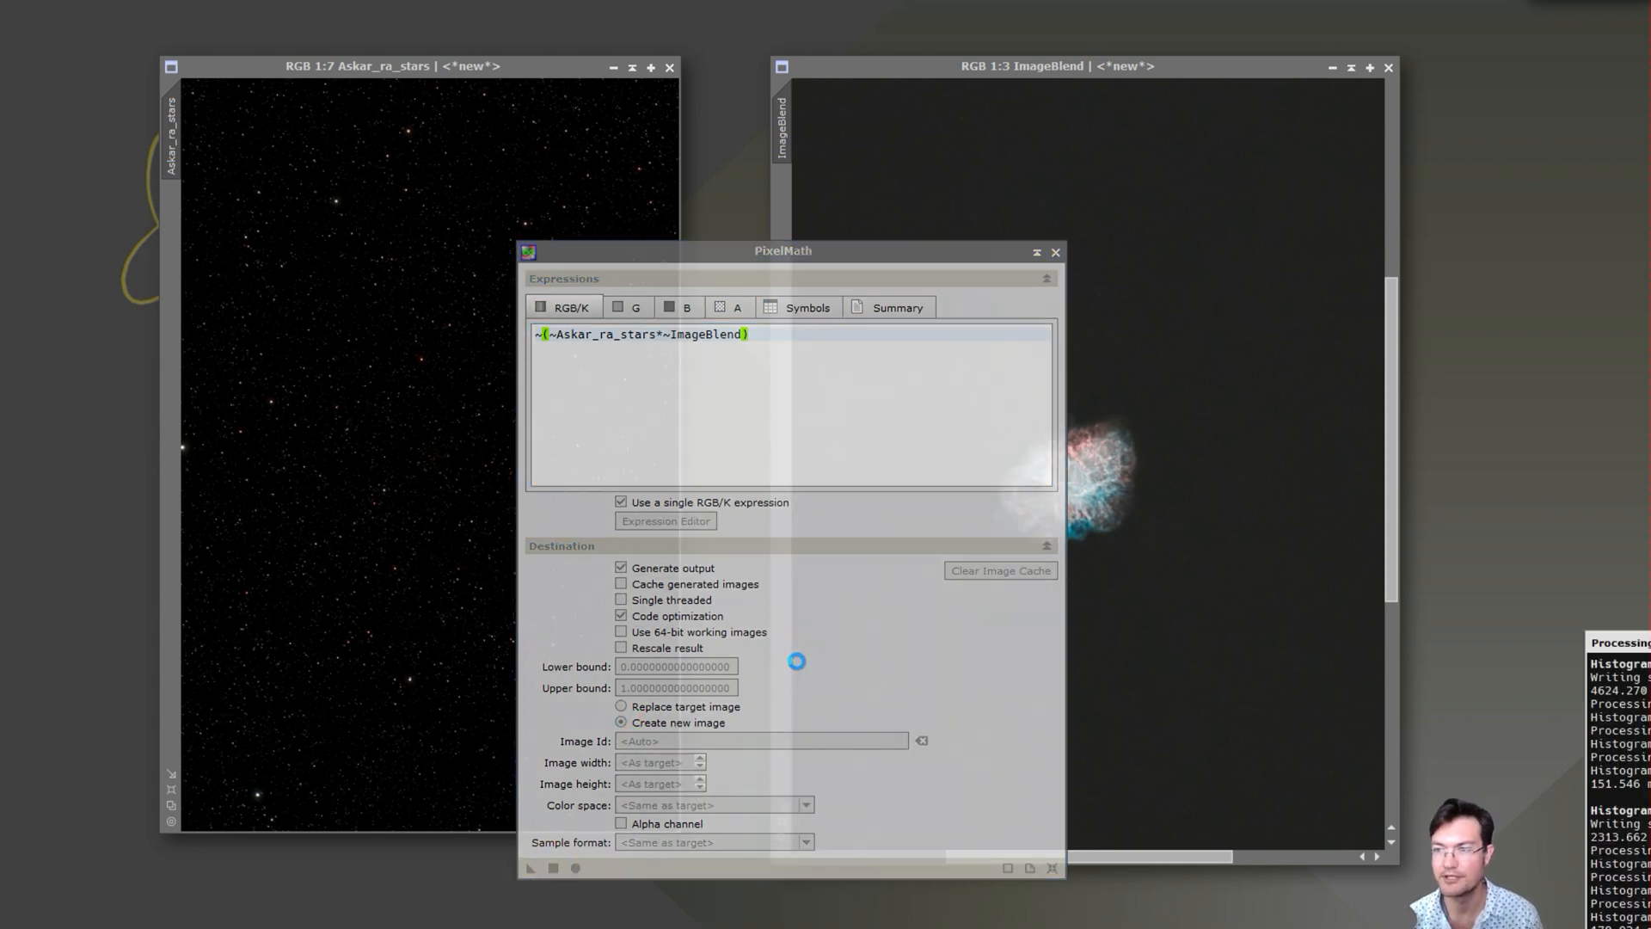
left_click(1055, 252)
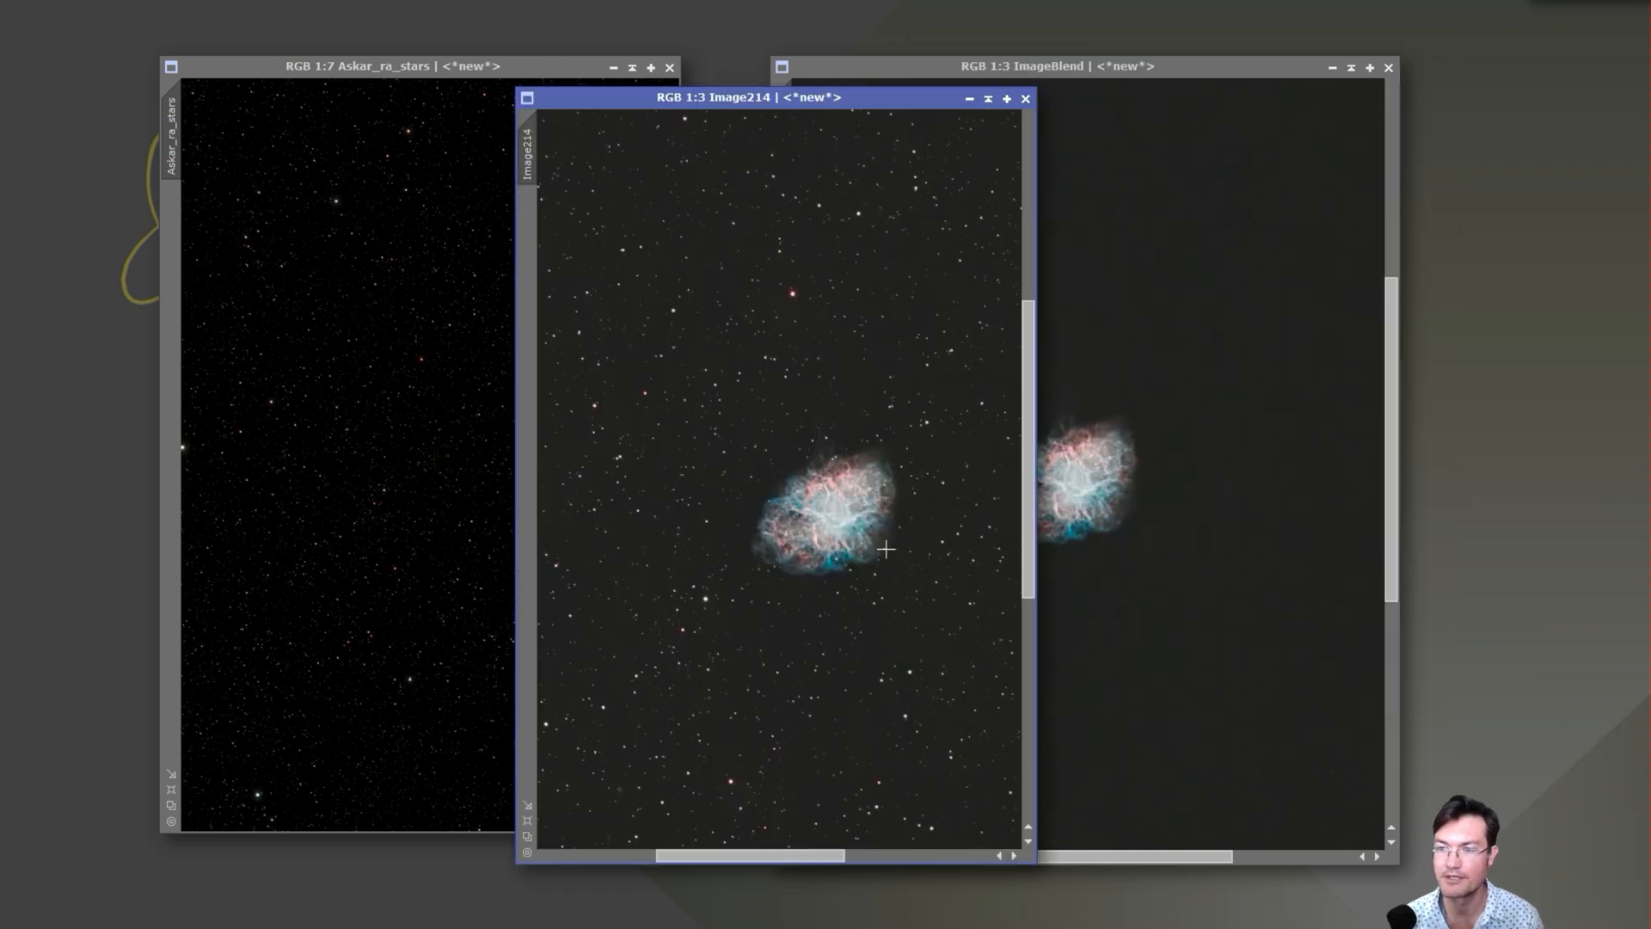
Minimize ImageBlend and enlarge the combined image's window to fill the screen with the nebula and its star field
scroll(884, 548, "up", 1)
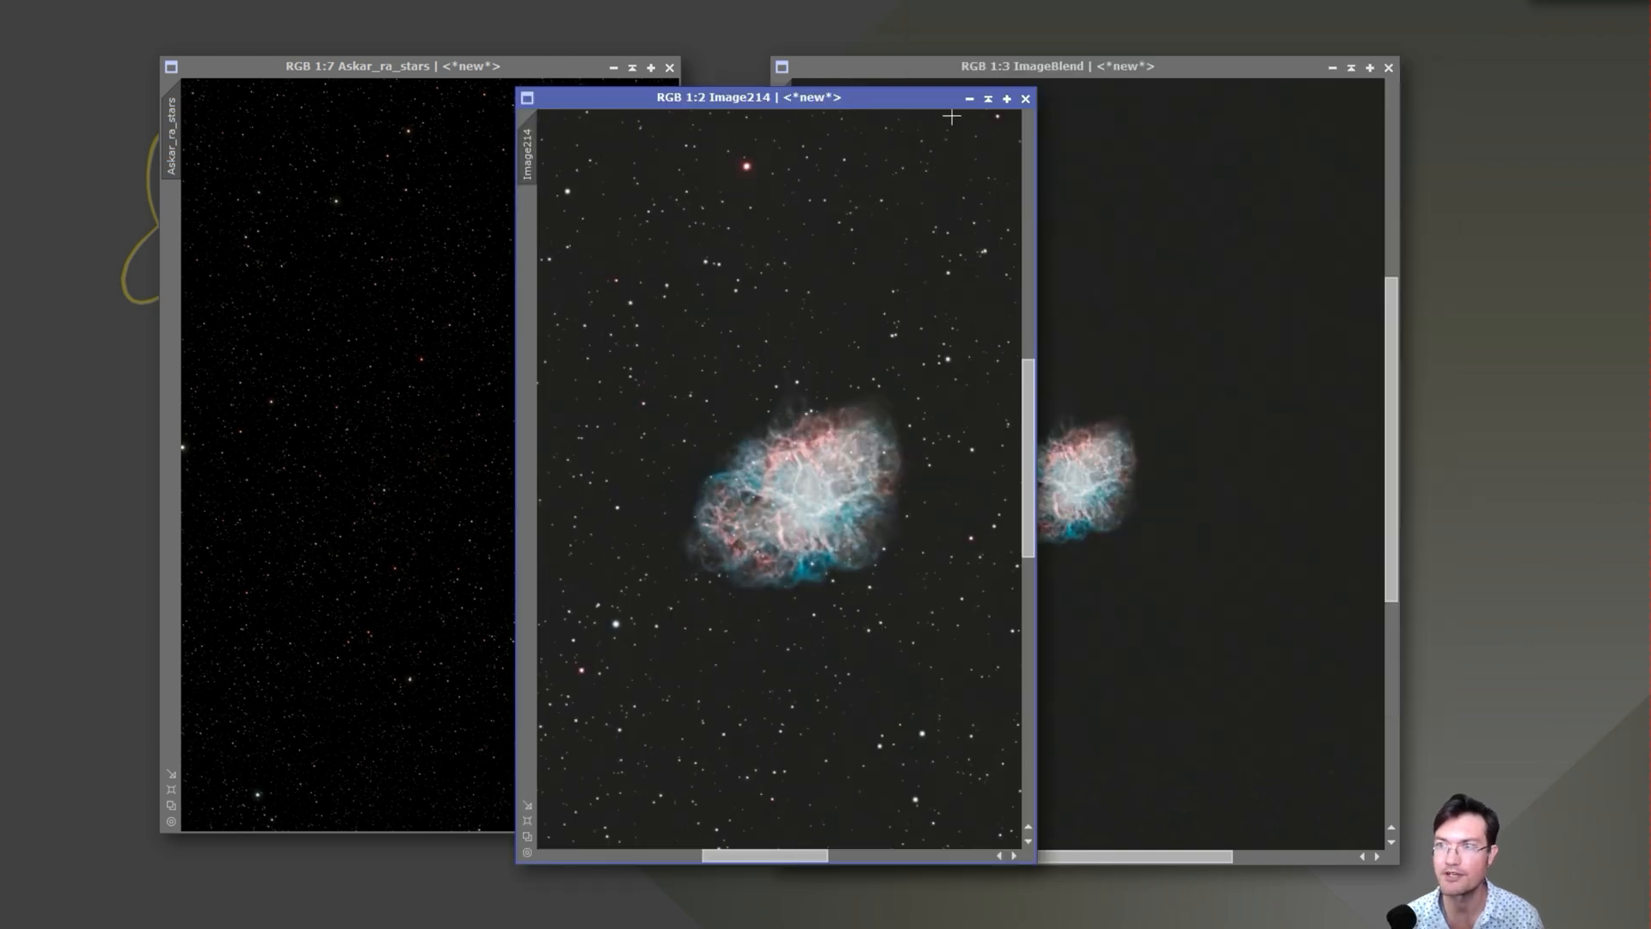
left_click(1332, 67)
left_click_drag(1118, 470, 547, 914)
left_click_drag(805, 96, 457, 1)
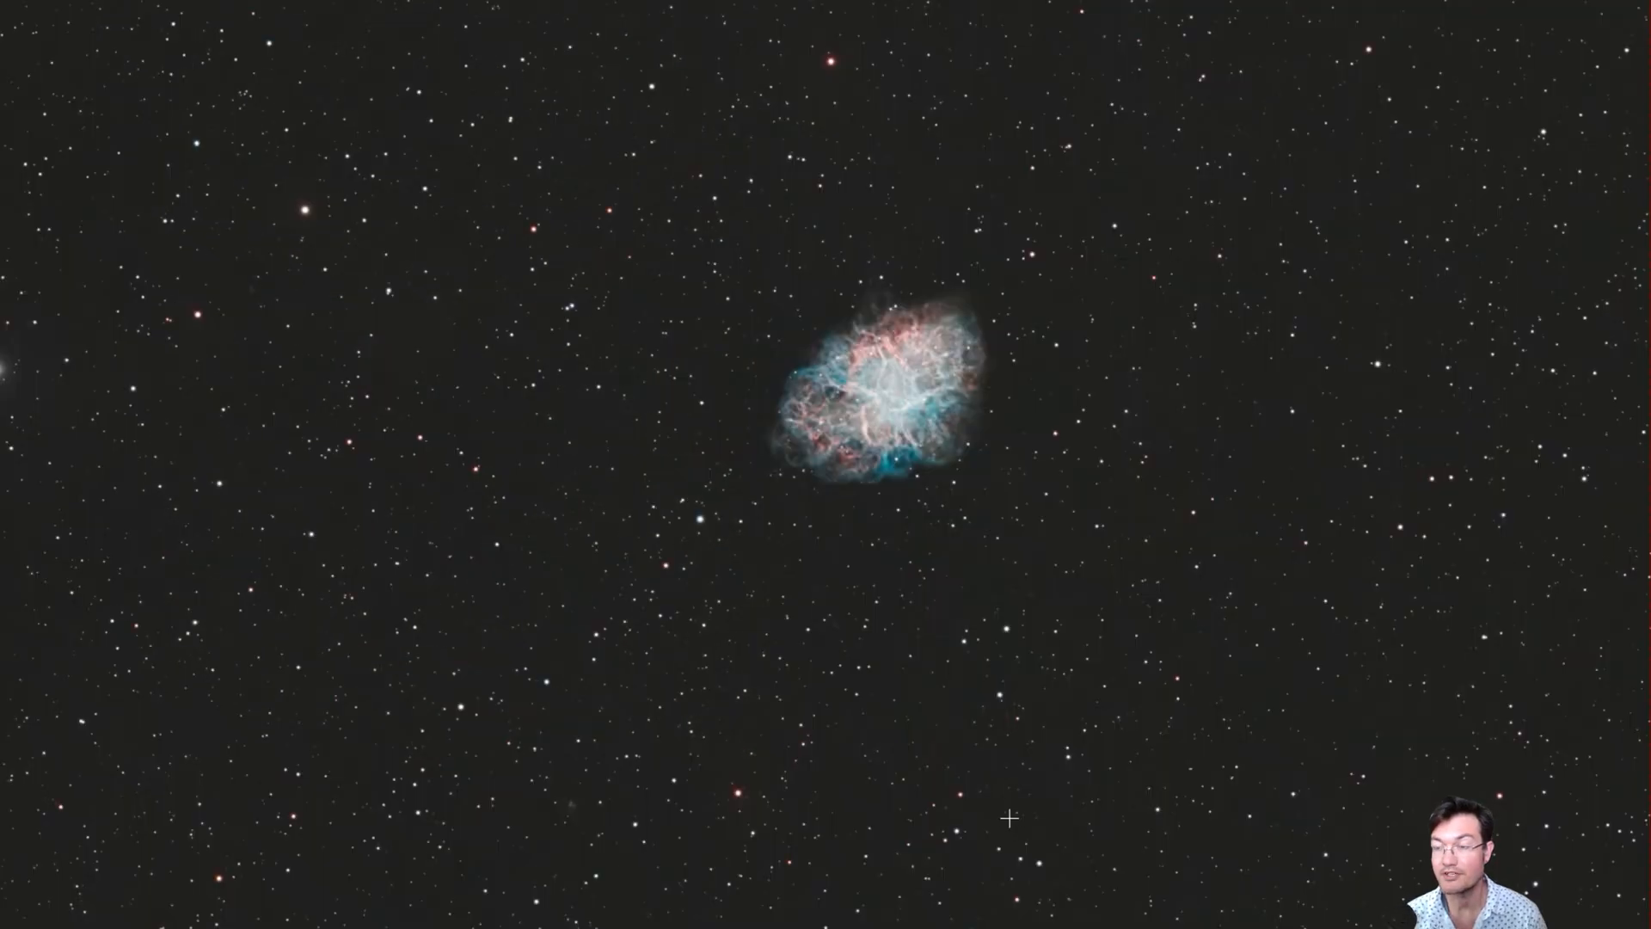